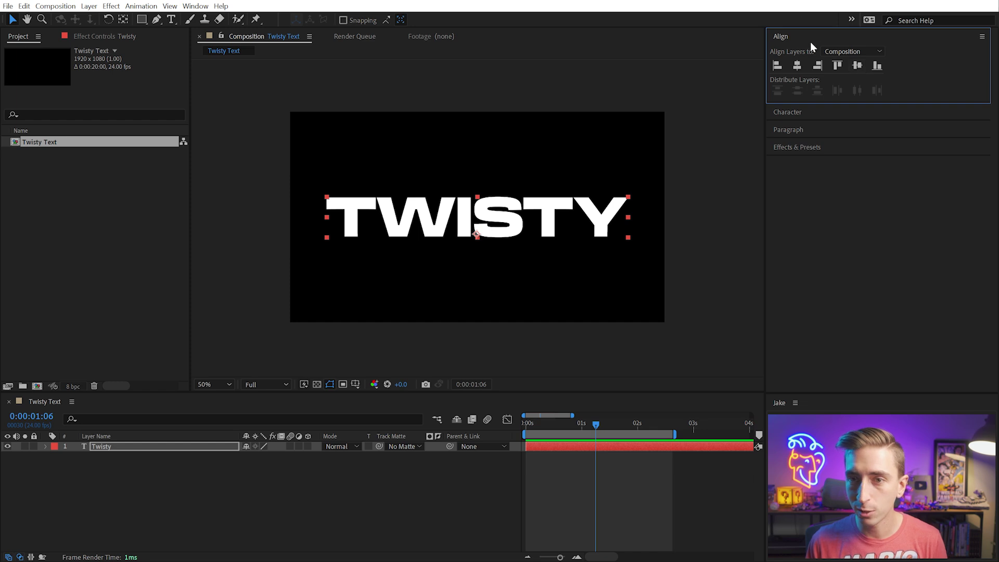
# - Pre-compose the TWISTY text layer into a new composition named Twisted Source, moving all attributes
pyautogui.click(791, 113)
pyautogui.click(533, 210)
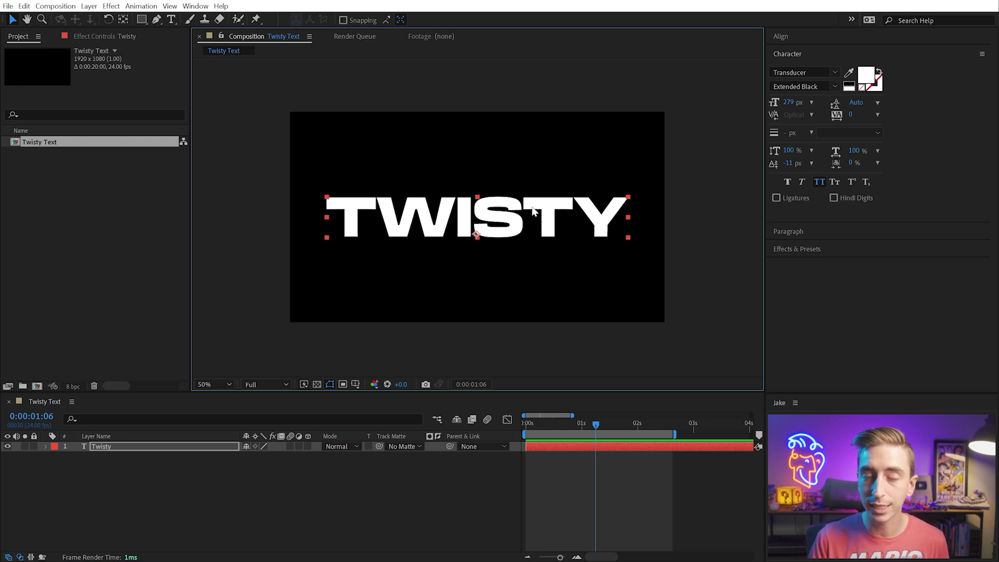
pyautogui.hotkey('ctrl', 'shift', 'c')
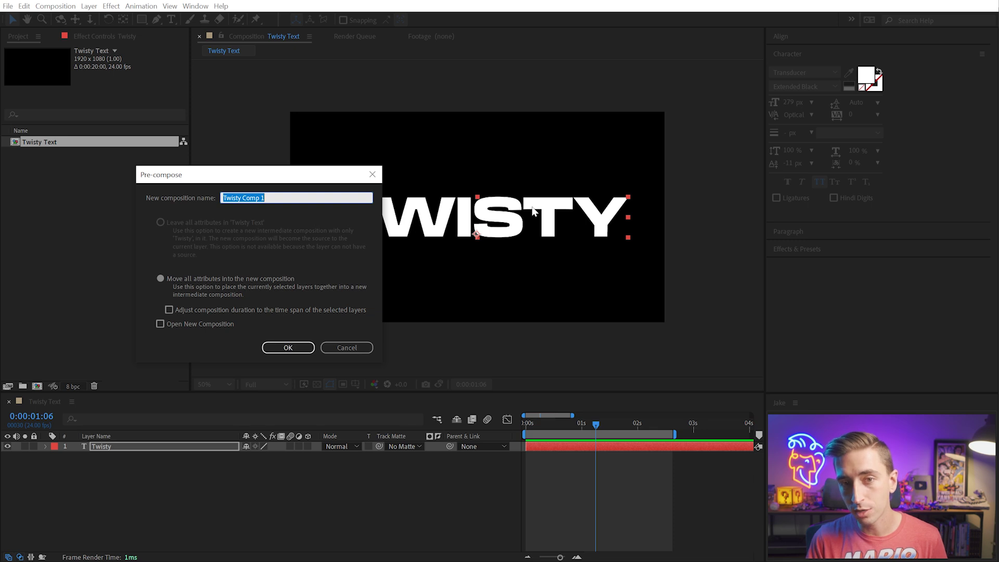
pyautogui.write('Twi')
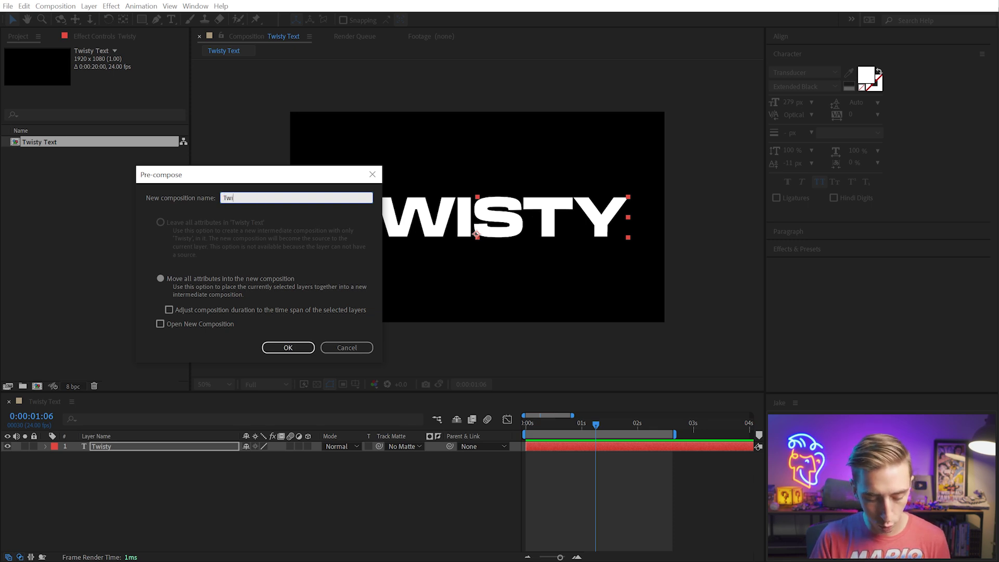
pyautogui.write('sted Source')
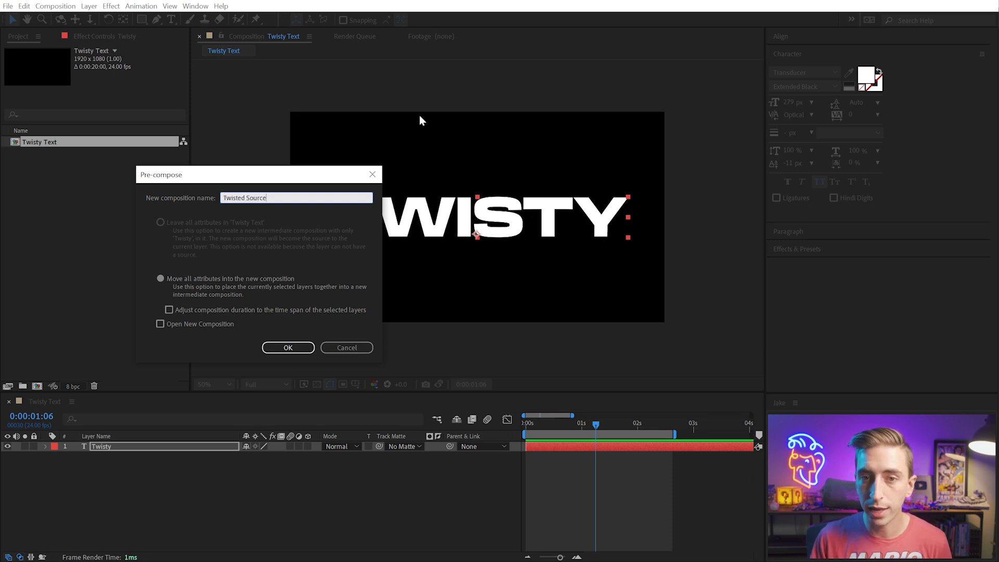
pyautogui.click(276, 346)
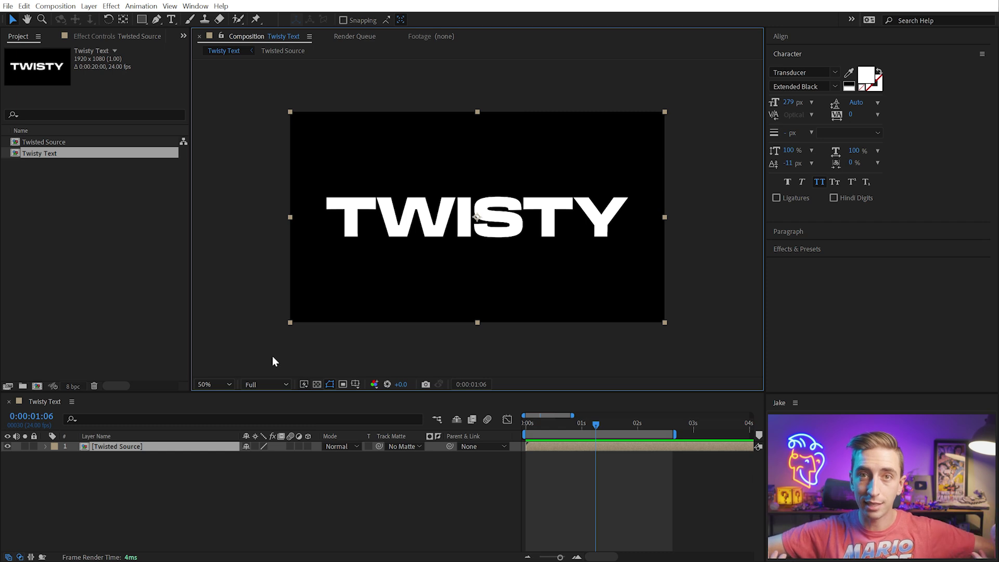
# - Make the Twisted Source layer 3D and add a duplicate rotated 90° around the X axis
pyautogui.click(308, 446)
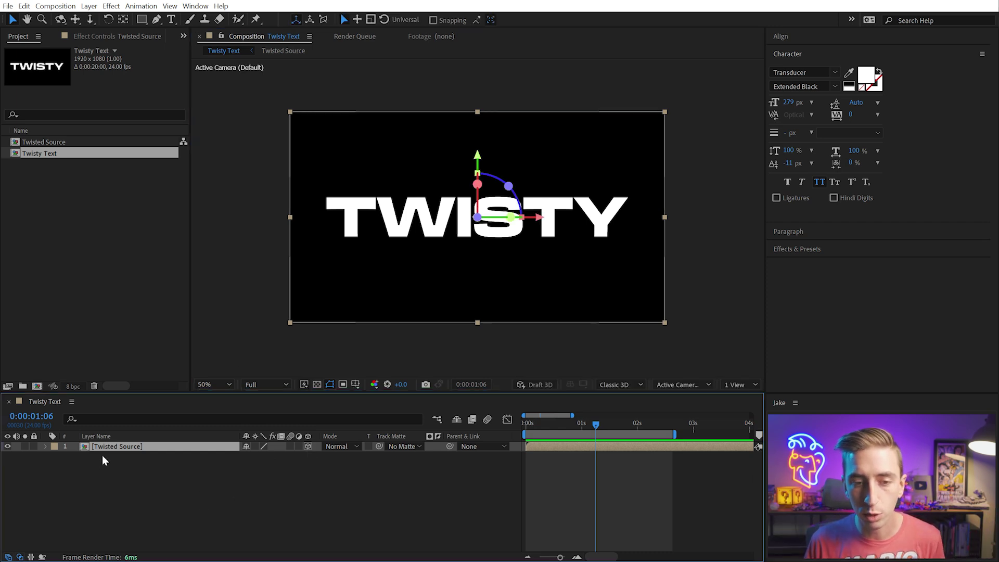
pyautogui.hotkey('ctrl', 'd')
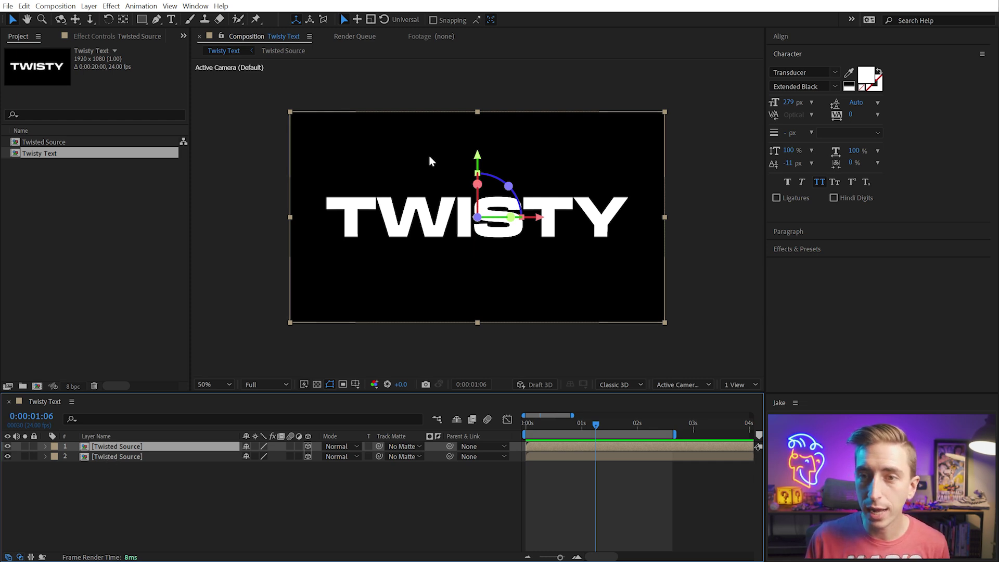
pyautogui.moveTo(479, 186); pyautogui.dragTo(476, 218)
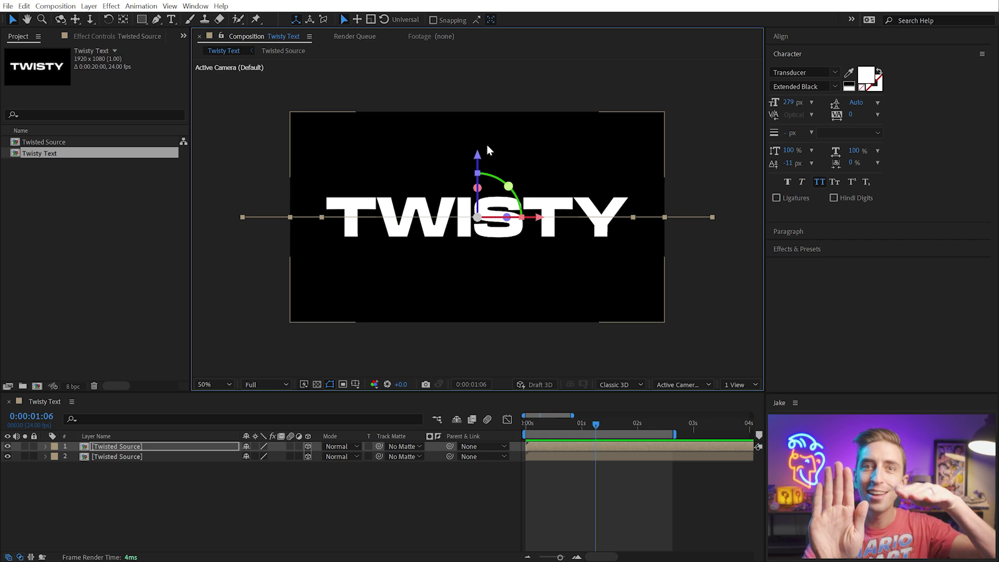
# - Link the upper Twisted Source layer's anchor point to the anchor point of the lower layer
pyautogui.click(136, 475)
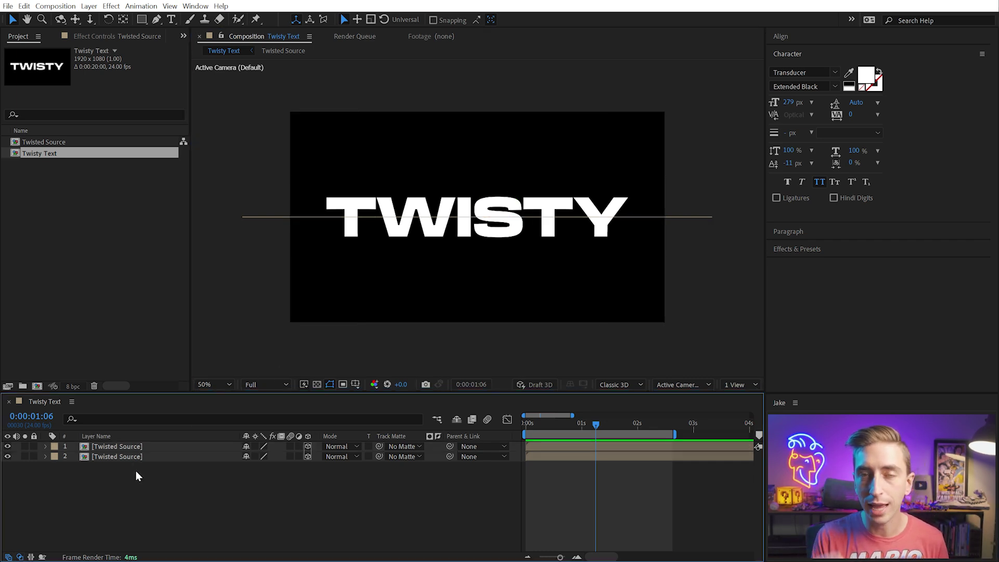
pyautogui.press('a')
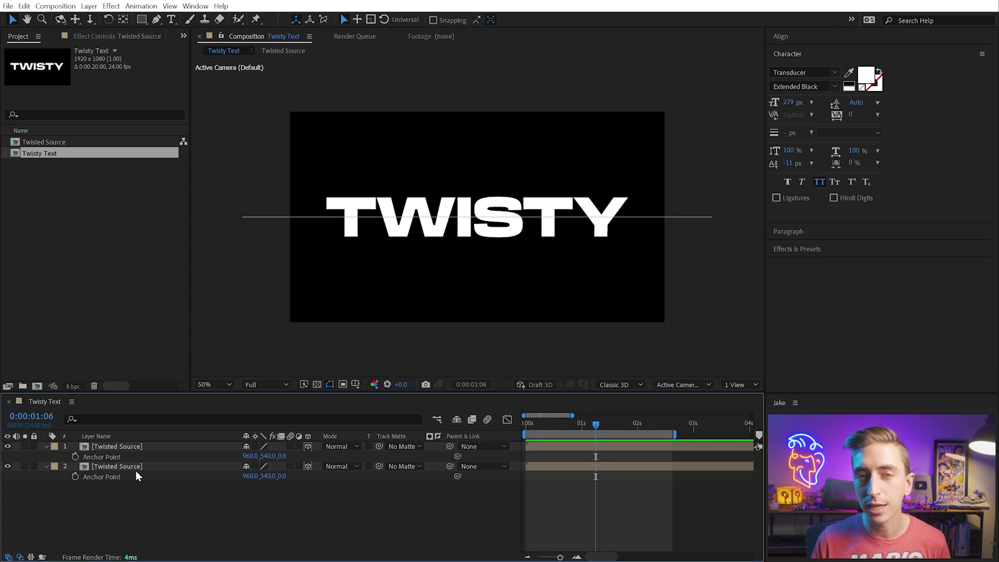
pyautogui.moveTo(457, 456); pyautogui.dragTo(103, 476)
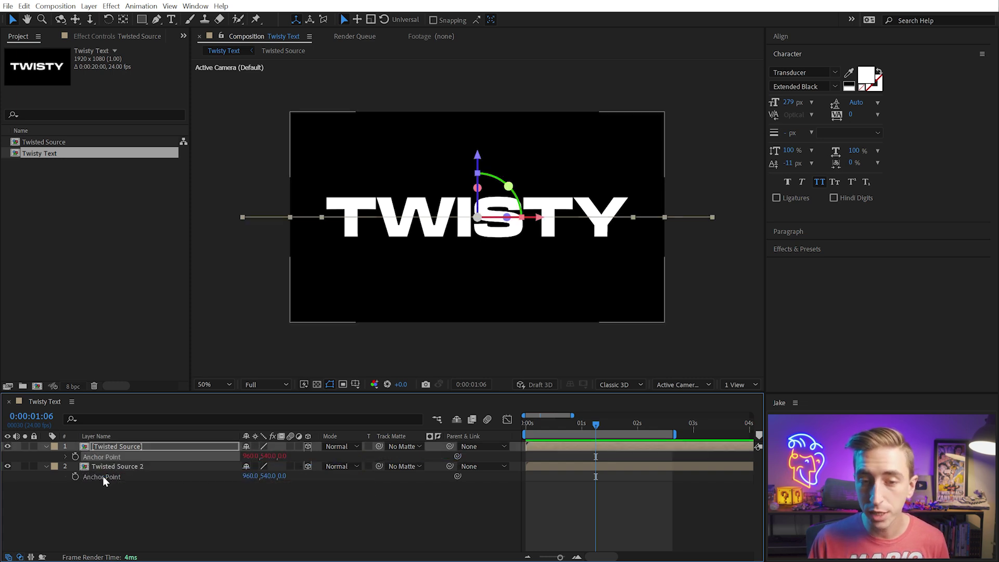
pyautogui.click(112, 479)
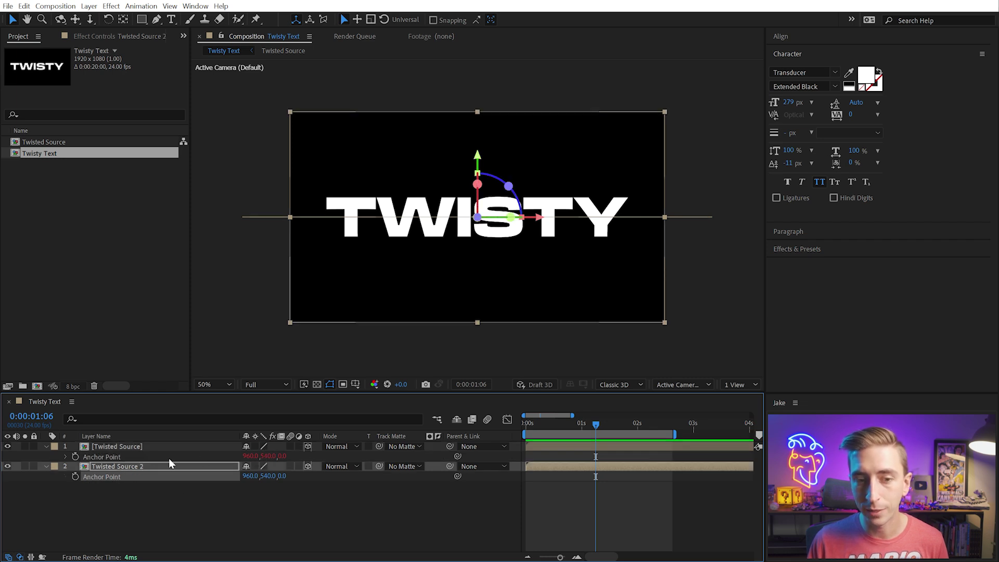
# - Duplicate the linked Twisted Source layer twice, rotating each copy a further 90° around the X axis
pyautogui.click(133, 450)
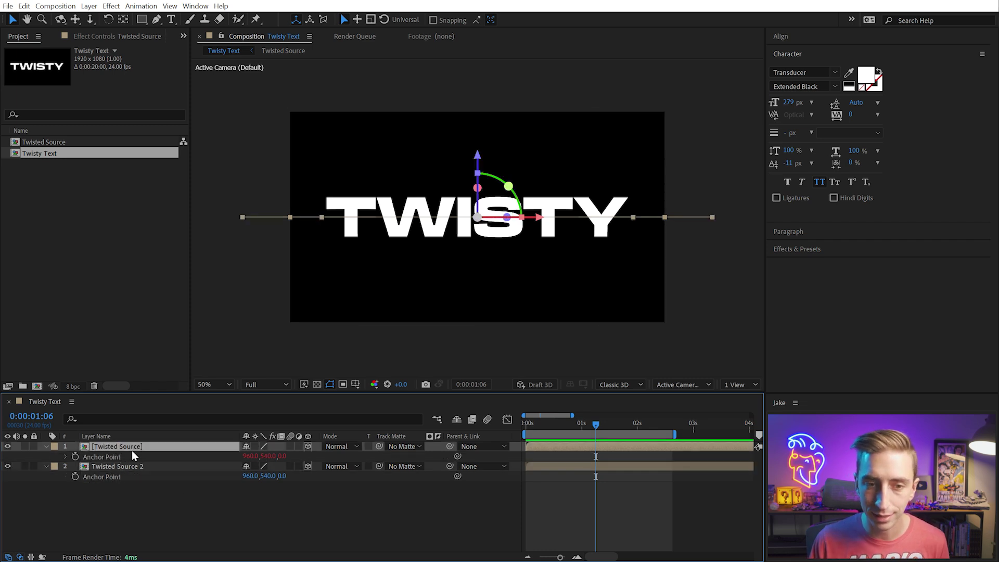
pyautogui.hotkey('ctrl', 'd')
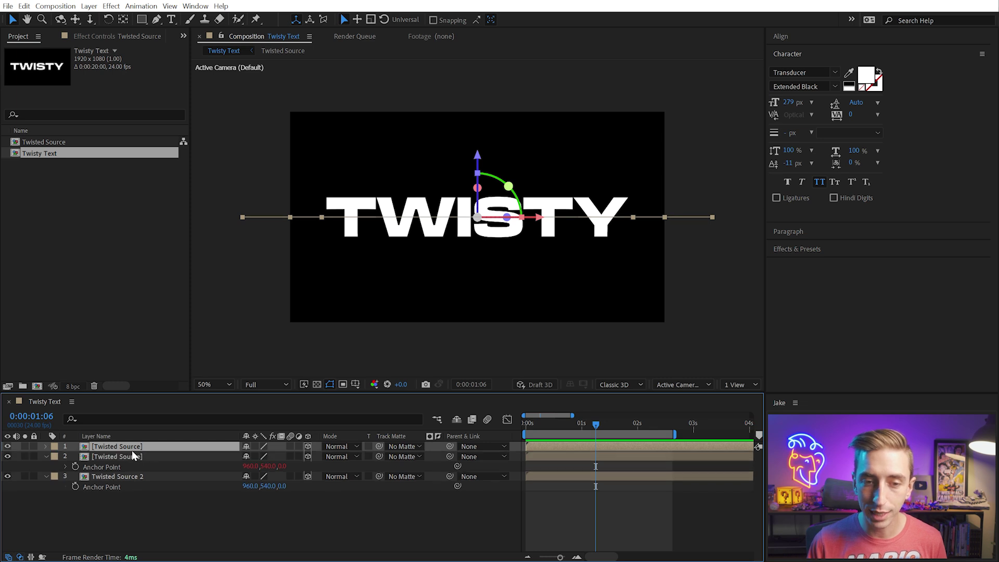
pyautogui.moveTo(478, 189); pyautogui.dragTo(471, 147)
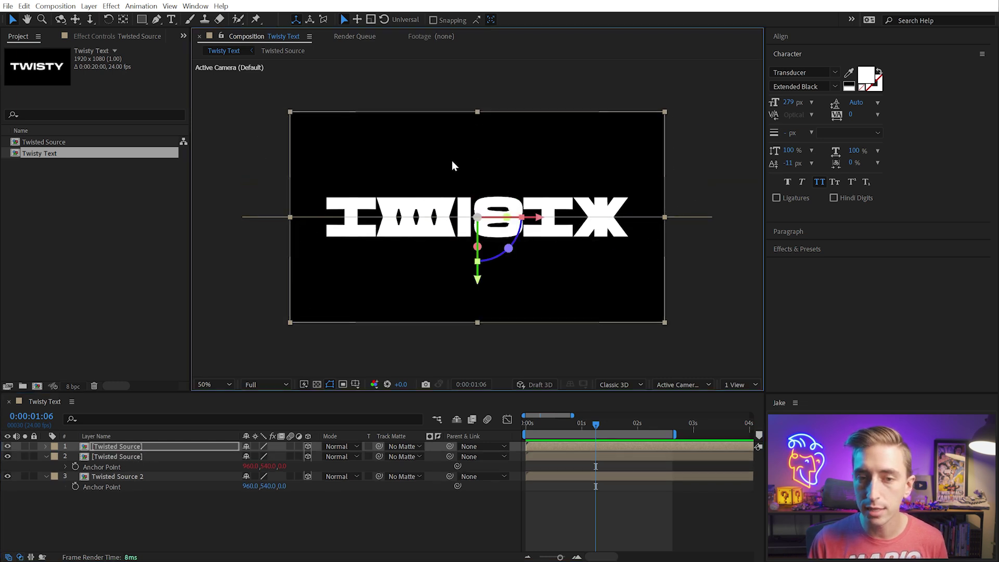
pyautogui.hotkey('ctrl', 'd')
pyautogui.moveTo(482, 243); pyautogui.dragTo(480, 208)
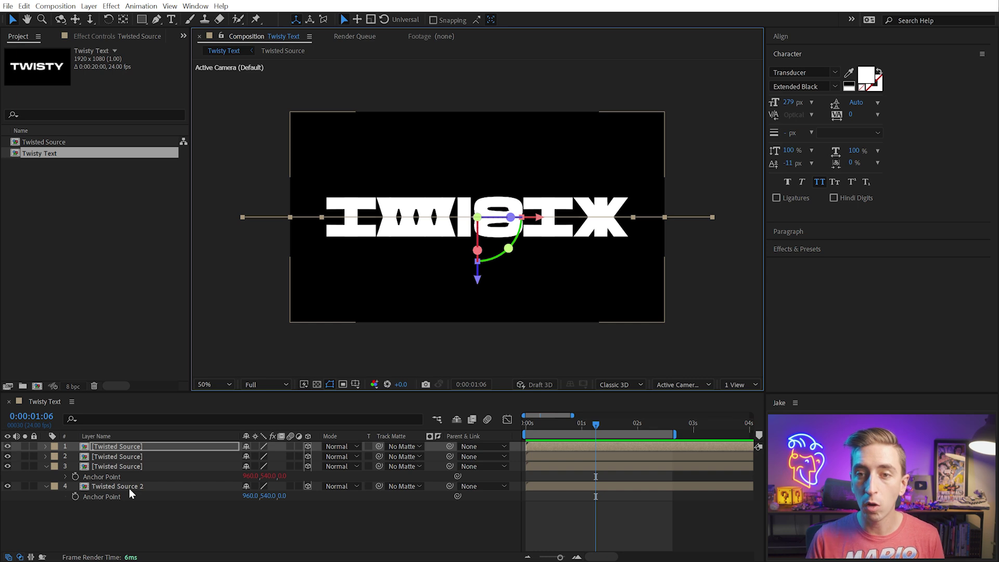
# - Offset the Z anchor point of Twisted Source 2 to 146 so the four sides spread apart
pyautogui.click(112, 497)
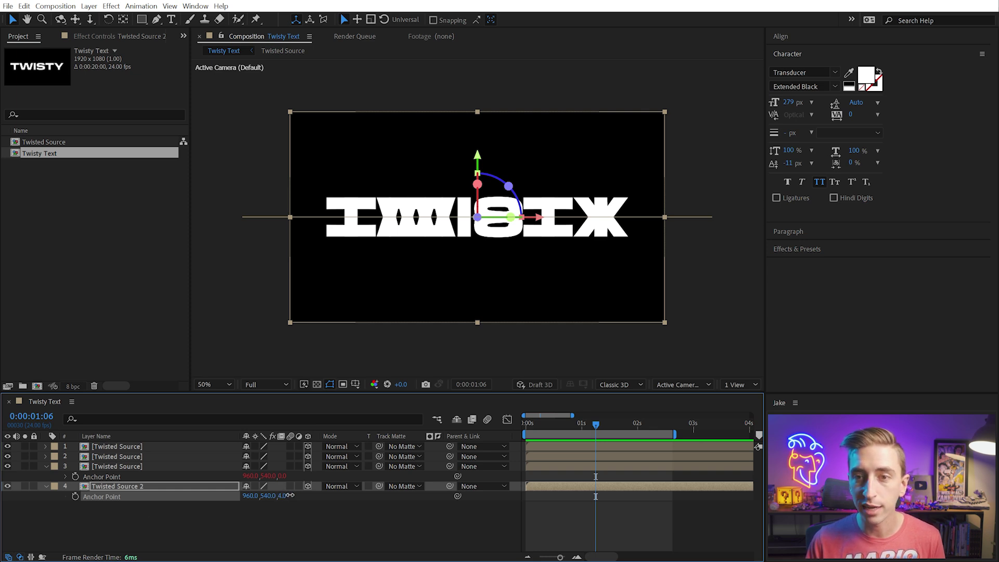
pyautogui.moveTo(282, 498); pyautogui.dragTo(317, 438)
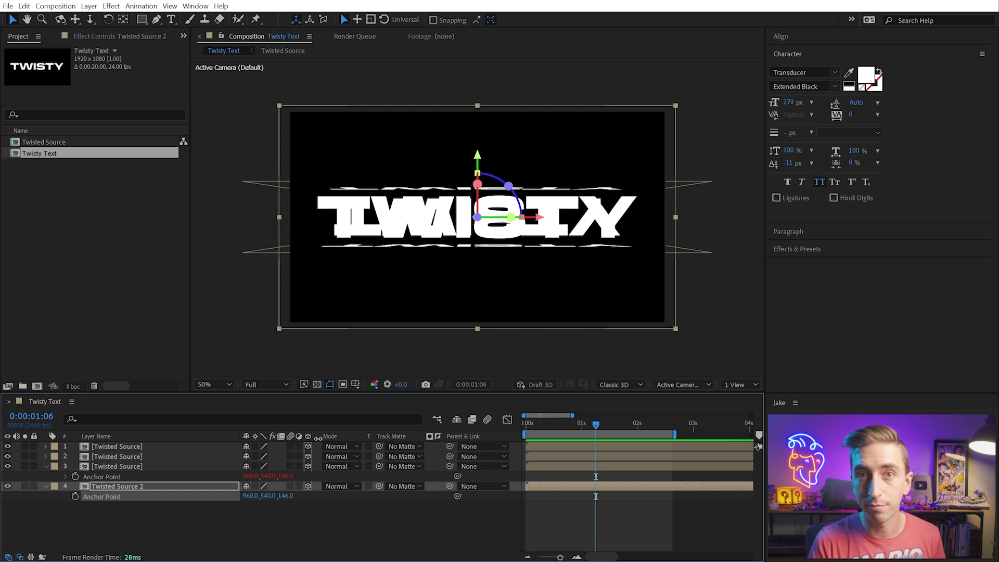
# - Inside the Twisted Source composition, add a composition-sized black rectangle shape layer and place it beneath the text
pyautogui.doubleClick(109, 487)
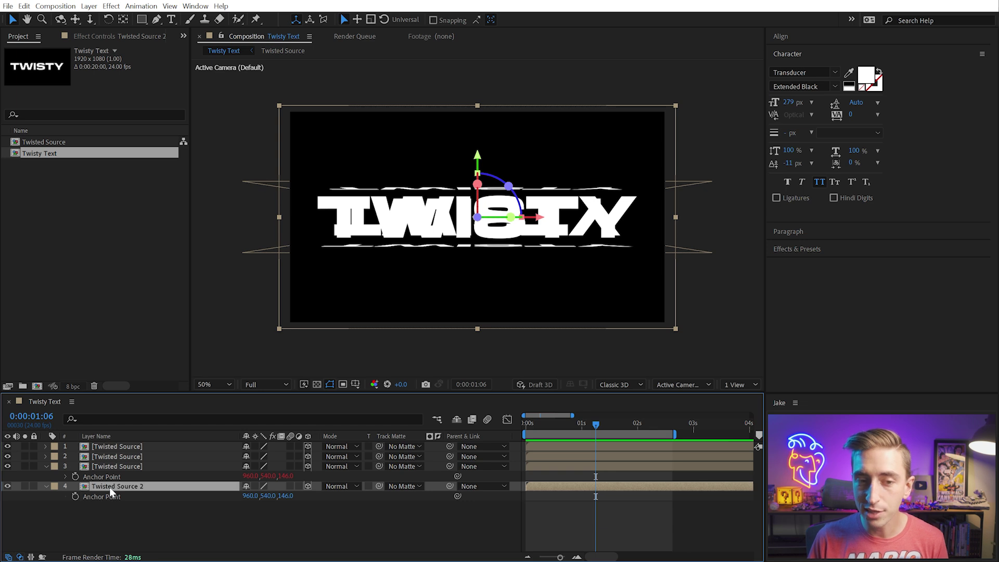
pyautogui.doubleClick(142, 20)
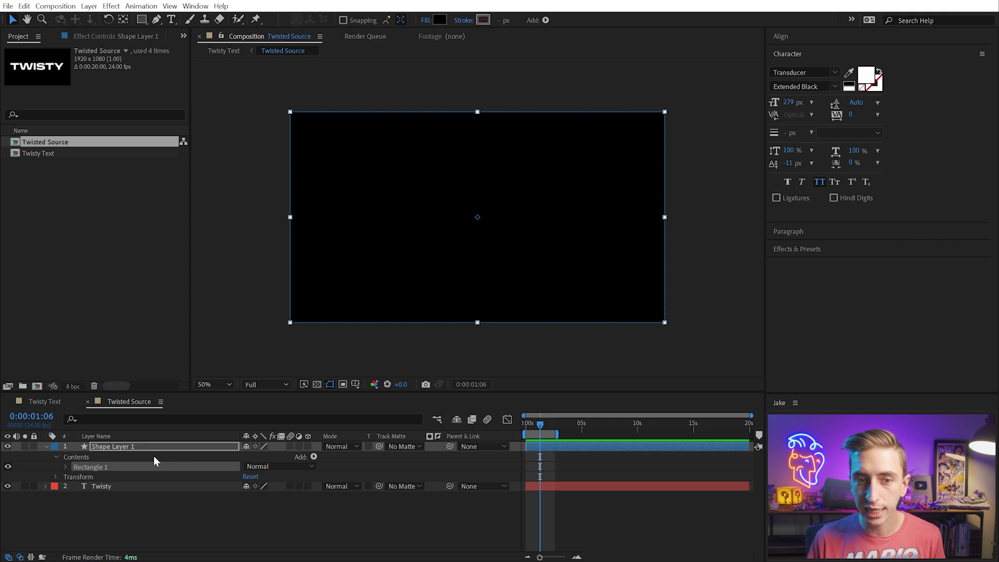
pyautogui.moveTo(130, 446); pyautogui.dragTo(130, 502)
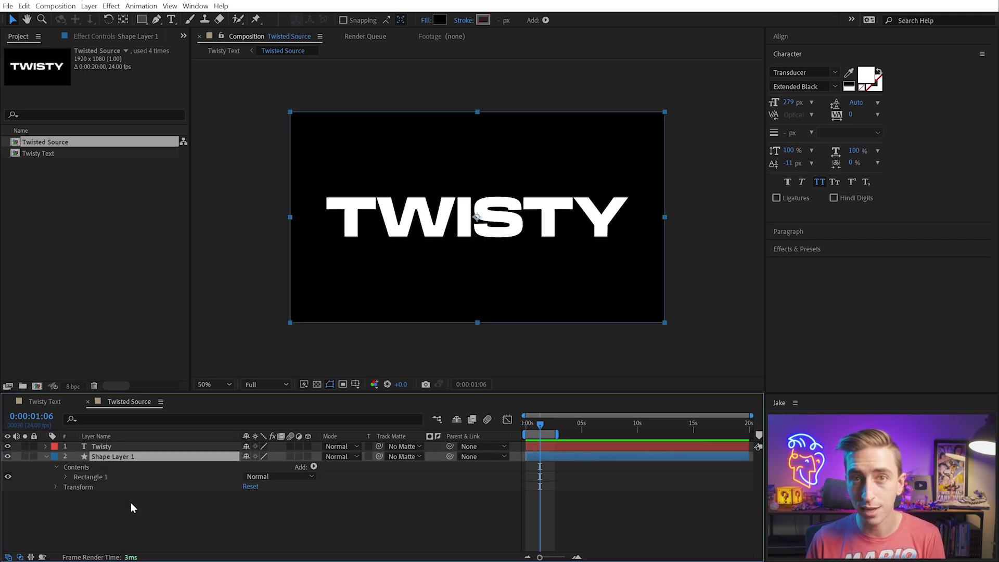
# - Back in the Twisty Text composition, turn on the transparency grid and set Twisted Source 2's Z anchor point to 140
pyautogui.click(44, 404)
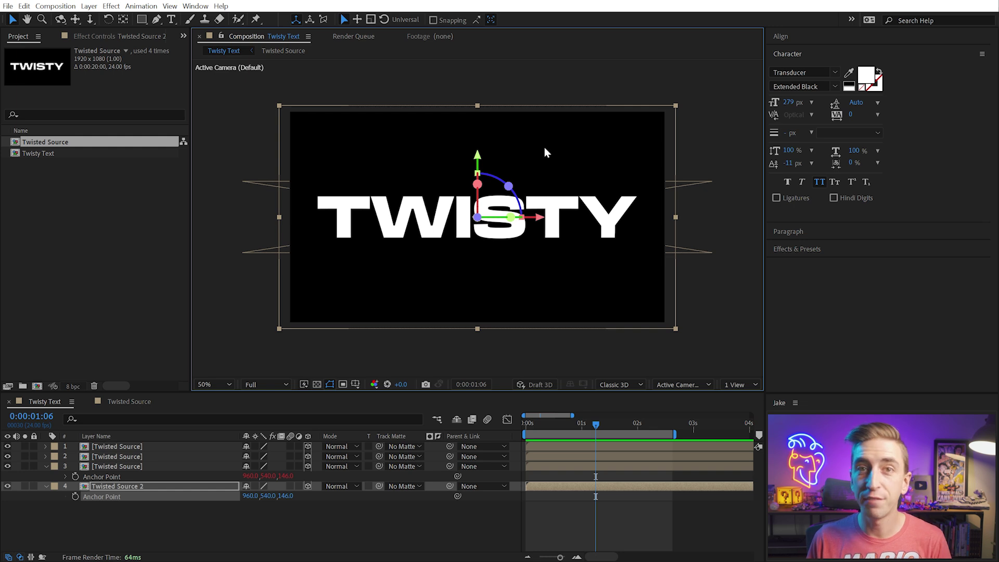
pyautogui.click(317, 385)
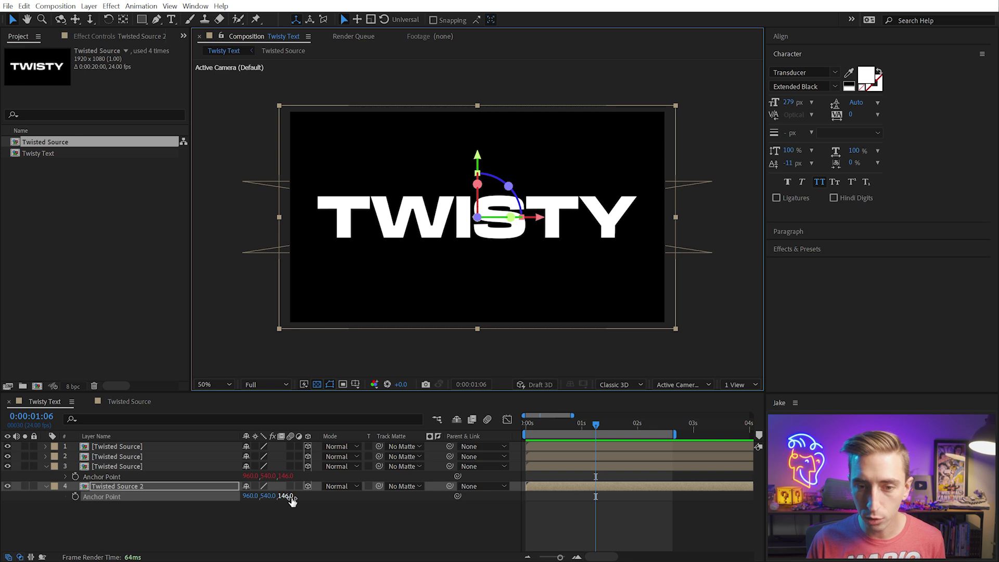
pyautogui.click(217, 517)
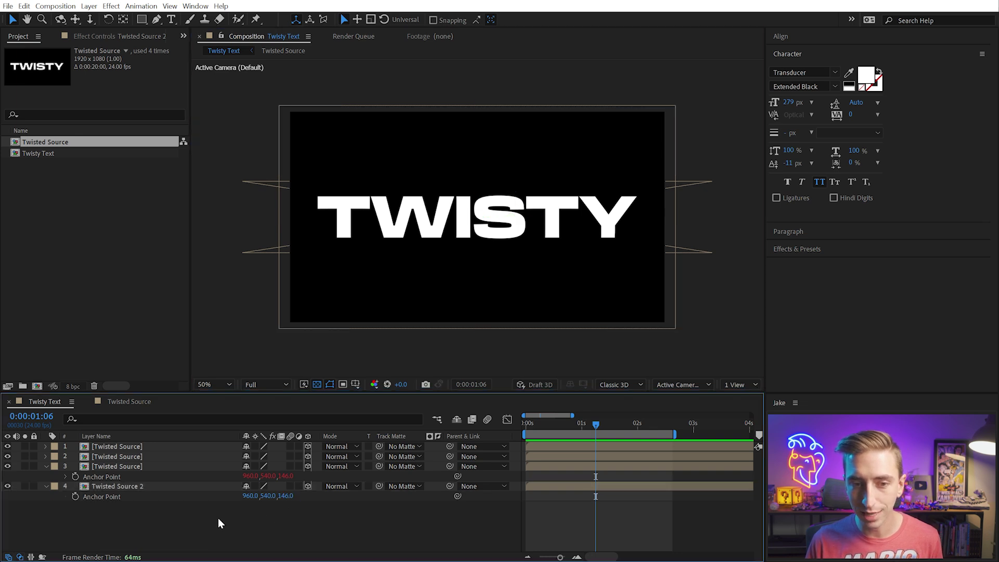
pyautogui.click(286, 495)
pyautogui.write('140')
pyautogui.press('Return')
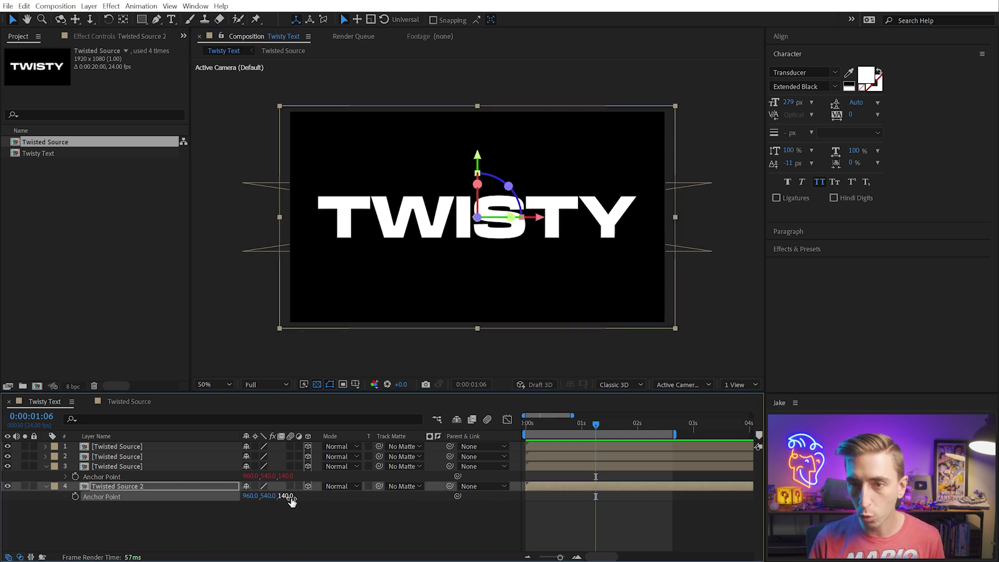
# - In the Twisted Source composition, set the background rectangle's height to 140 and show the transparency grid
pyautogui.click(126, 405)
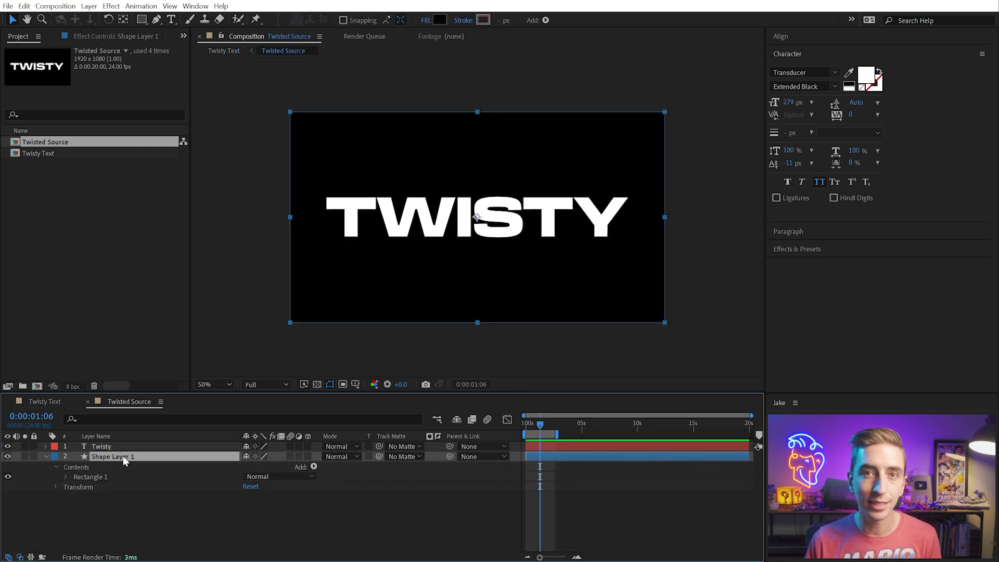
pyautogui.press('u')
pyautogui.press('u')
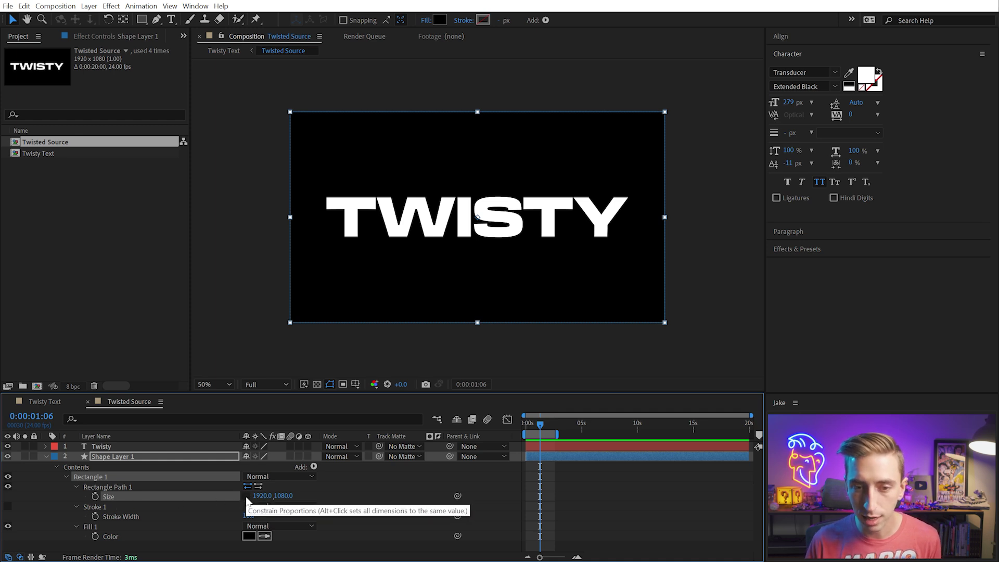
pyautogui.click(284, 495)
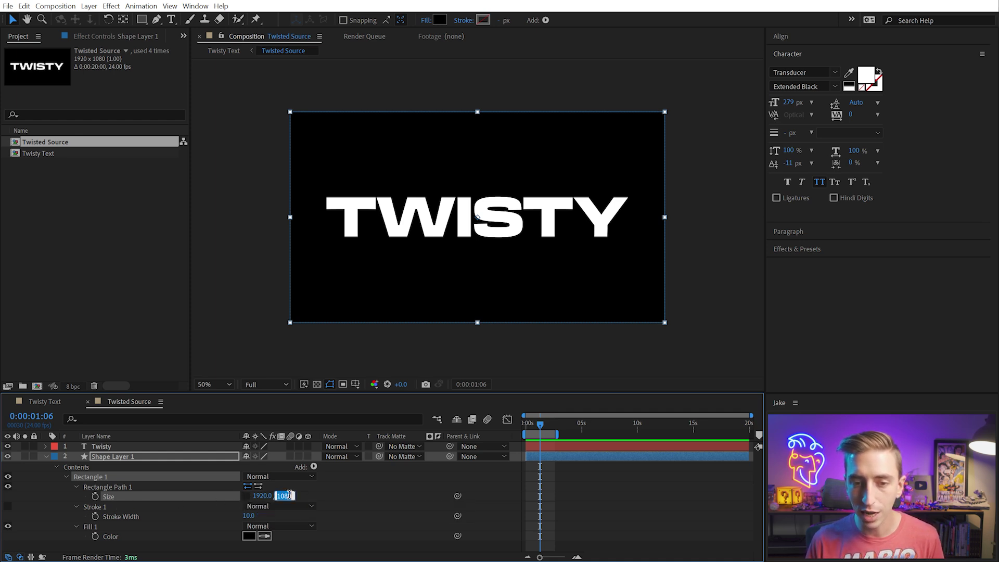
pyautogui.write('140')
pyautogui.press('Return')
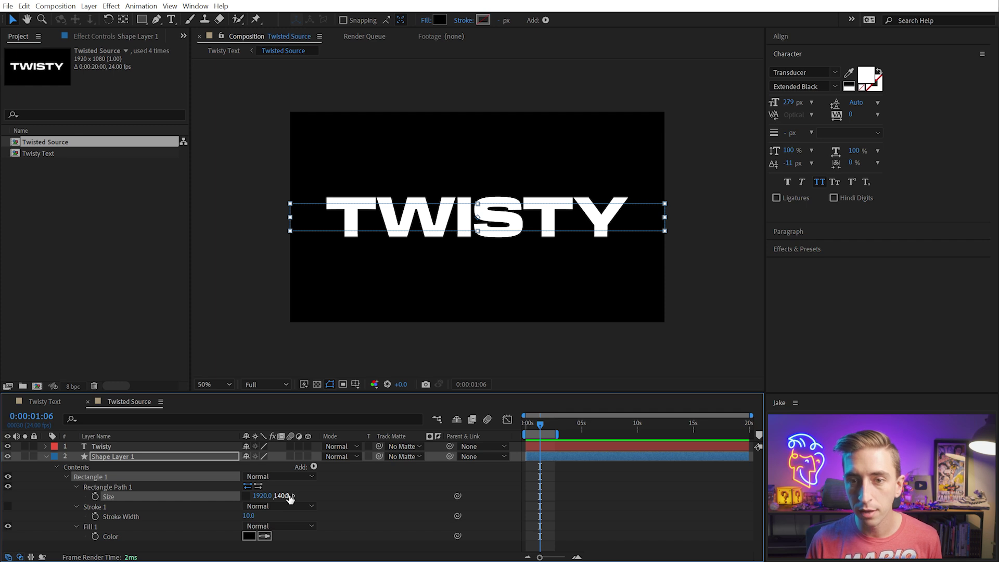
pyautogui.click(317, 384)
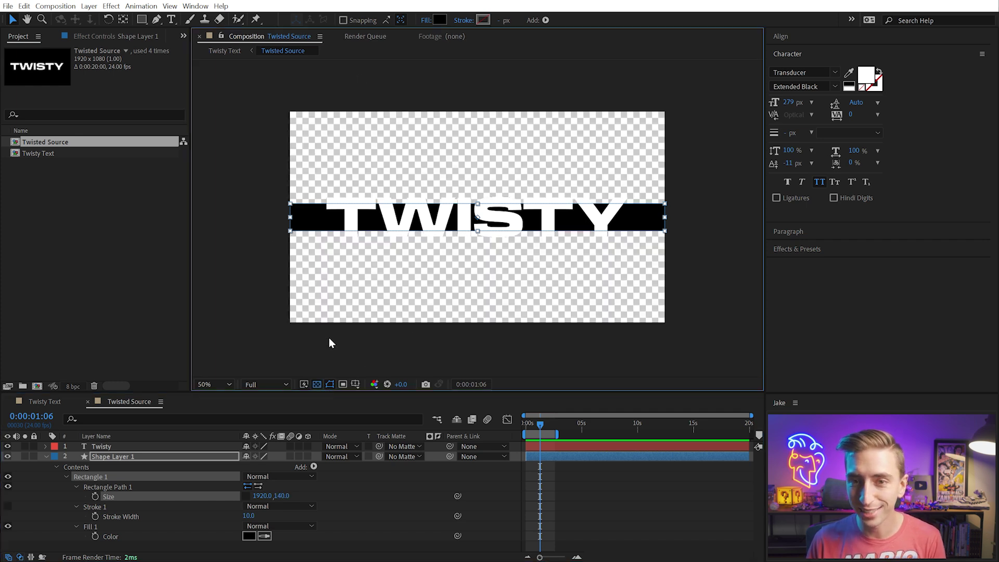
# - Check the rectangle in the Twisty Text composition, and double its height to 280 in Twisted Source
pyautogui.click(45, 402)
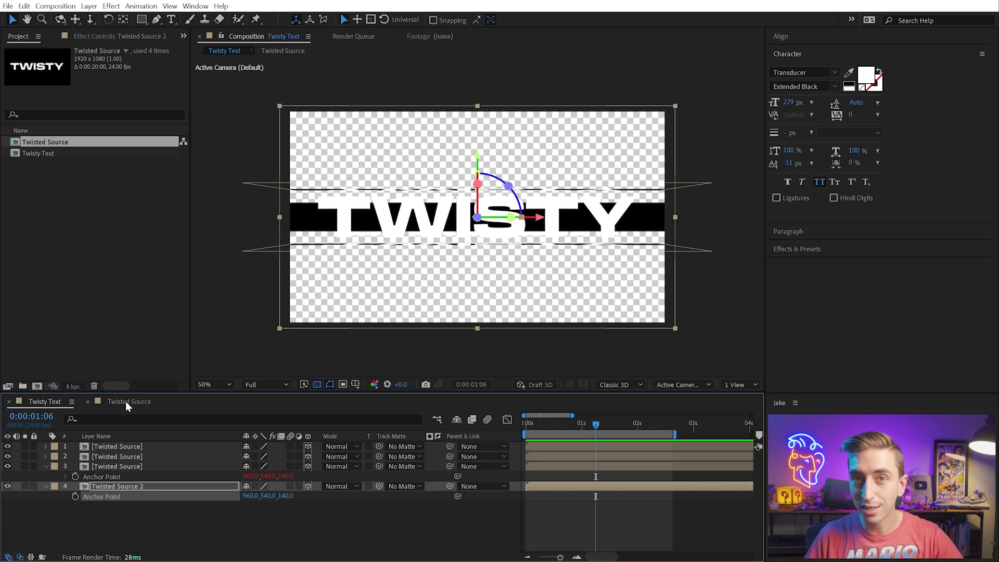
pyautogui.click(126, 401)
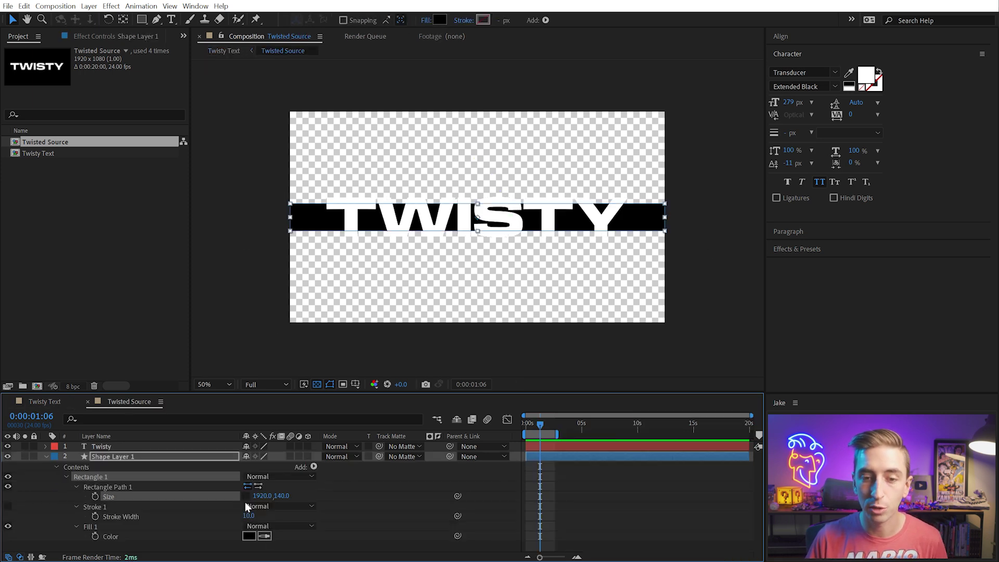
pyautogui.click(281, 495)
pyautogui.write('280')
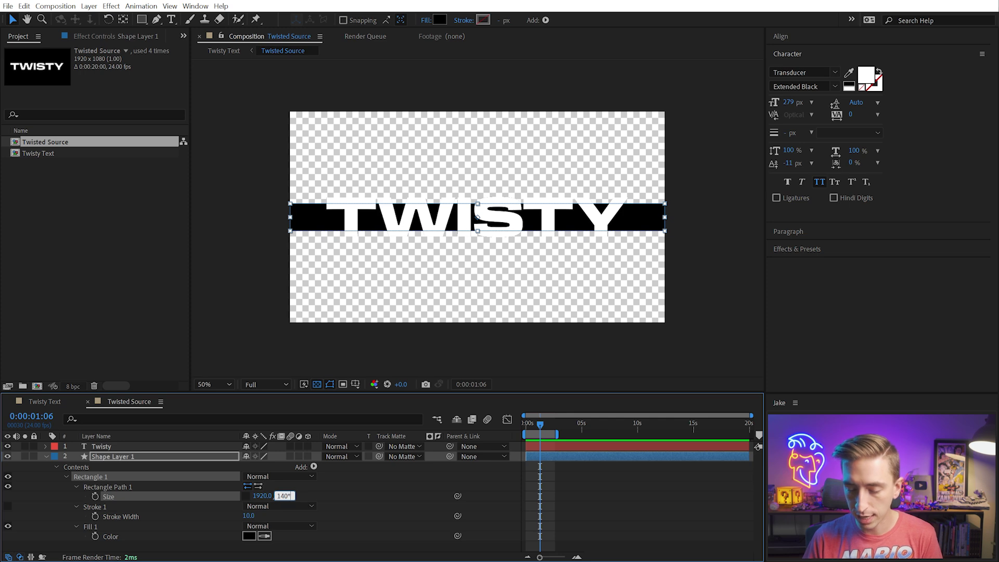
pyautogui.press('Return')
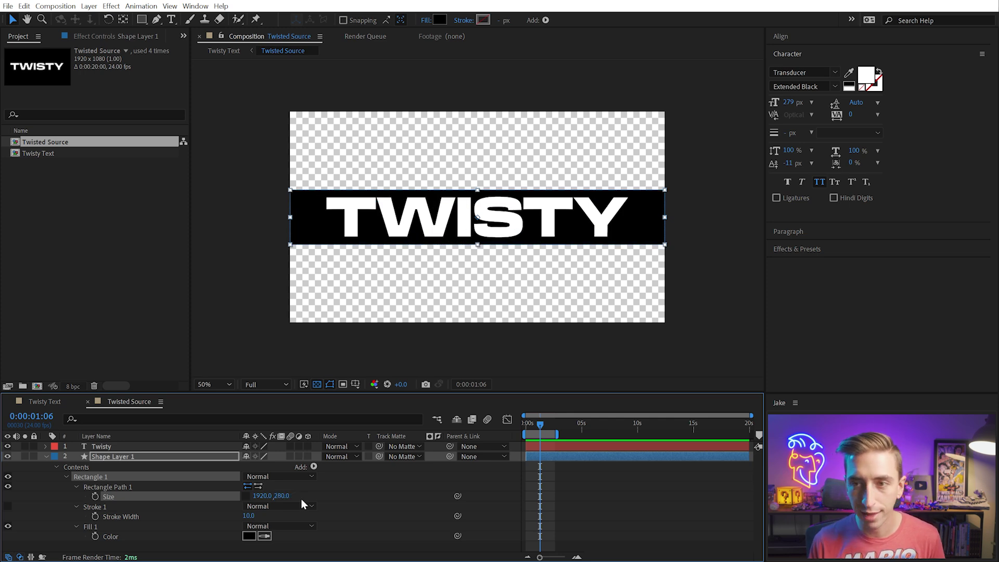
pyautogui.click(104, 458)
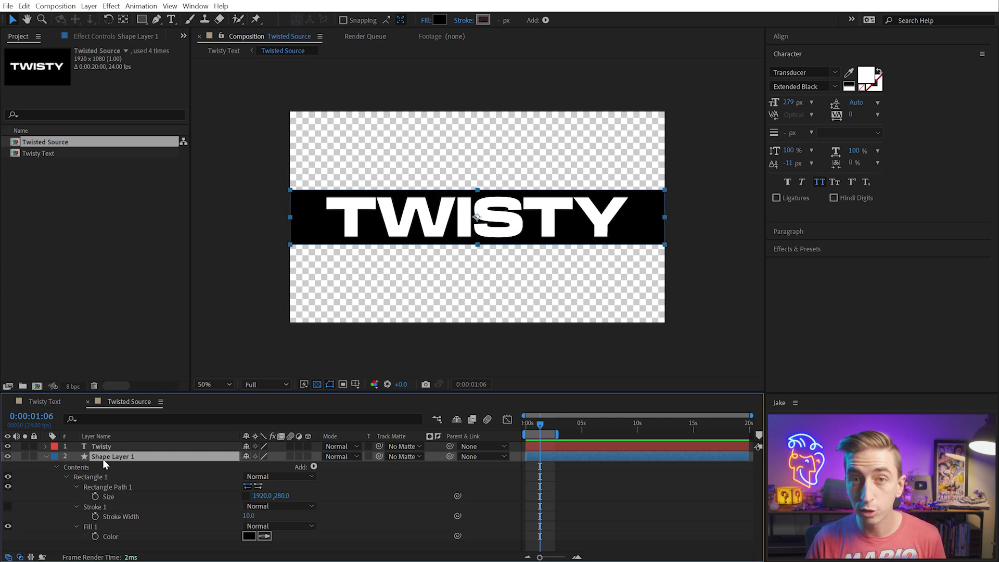
# - Rename the black rectangle shape layer to BG
pyautogui.press('Return')
pyautogui.write('BG')
pyautogui.press('Return')
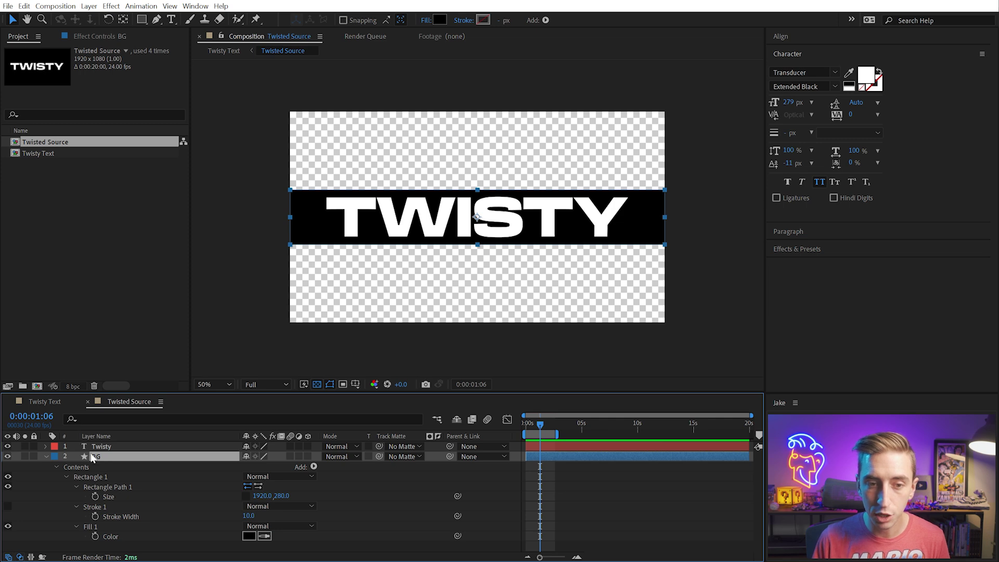
# - In the Twisty Text composition, parent the three Twisted Source layers to Twisted Source 2 and rename that parent layer Leader
pyautogui.click(44, 405)
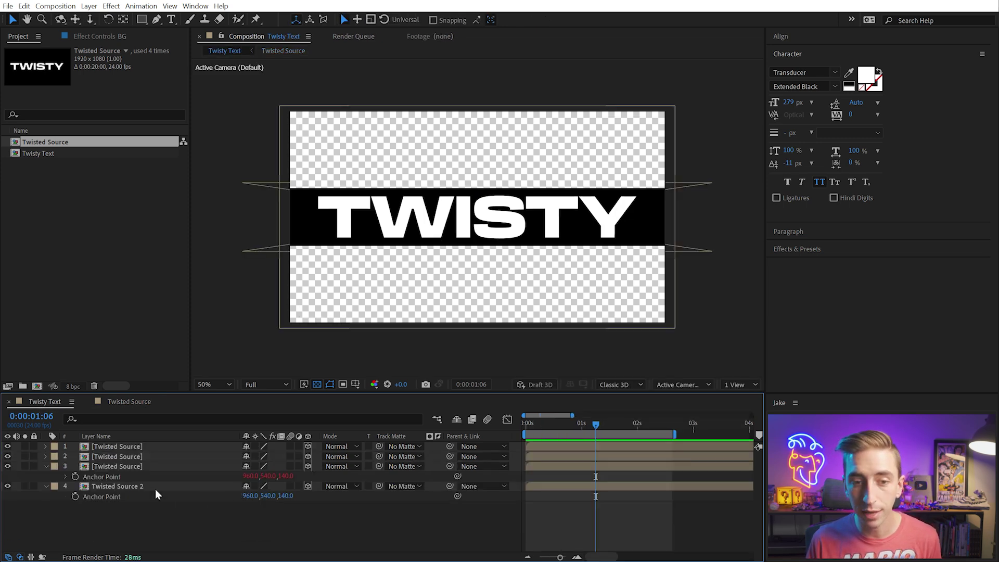
pyautogui.hotkey('ctrl', 'a')
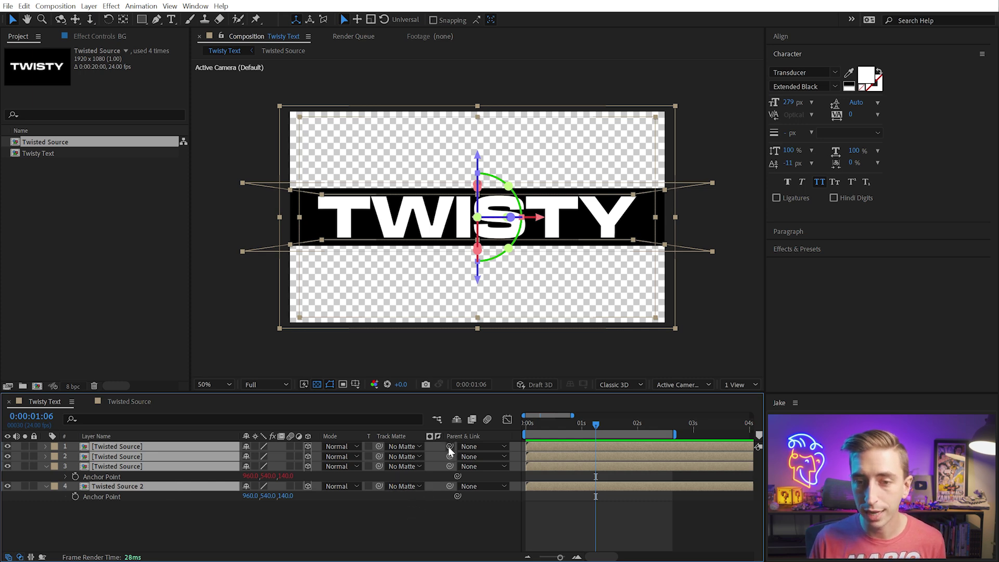
pyautogui.moveTo(448, 446); pyautogui.dragTo(114, 488)
pyautogui.click(129, 519)
pyautogui.click(118, 486)
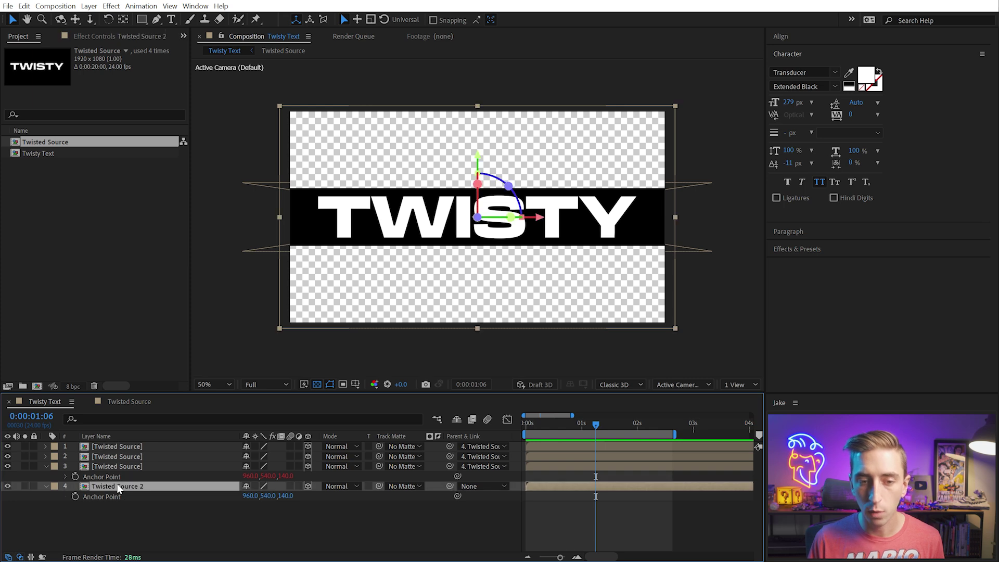
pyautogui.press('Return')
pyautogui.write('Leader')
pyautogui.press('Return')
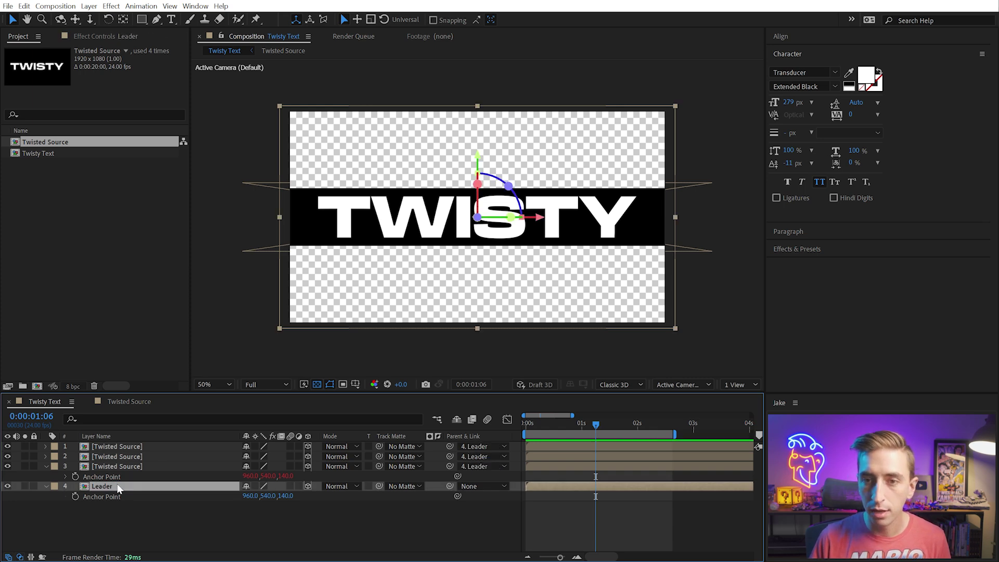
# - Try rotating the text box around the X axis through the Leader layer, and reset its orientation and X rotation to 0
pyautogui.moveTo(477, 189); pyautogui.dragTo(475, 217)
pyautogui.moveTo(484, 186); pyautogui.dragTo(485, 217)
pyautogui.press('r')
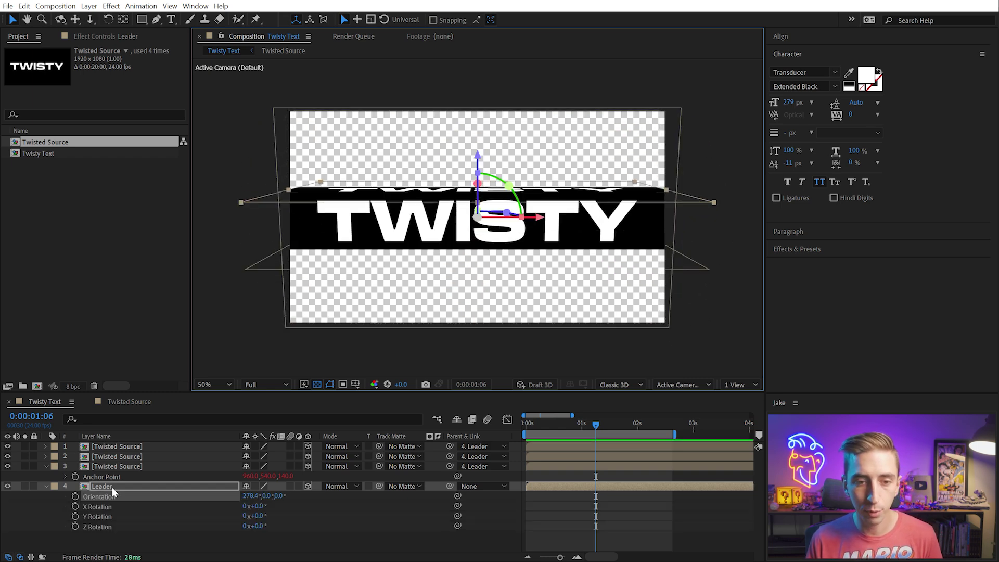
pyautogui.click(251, 495)
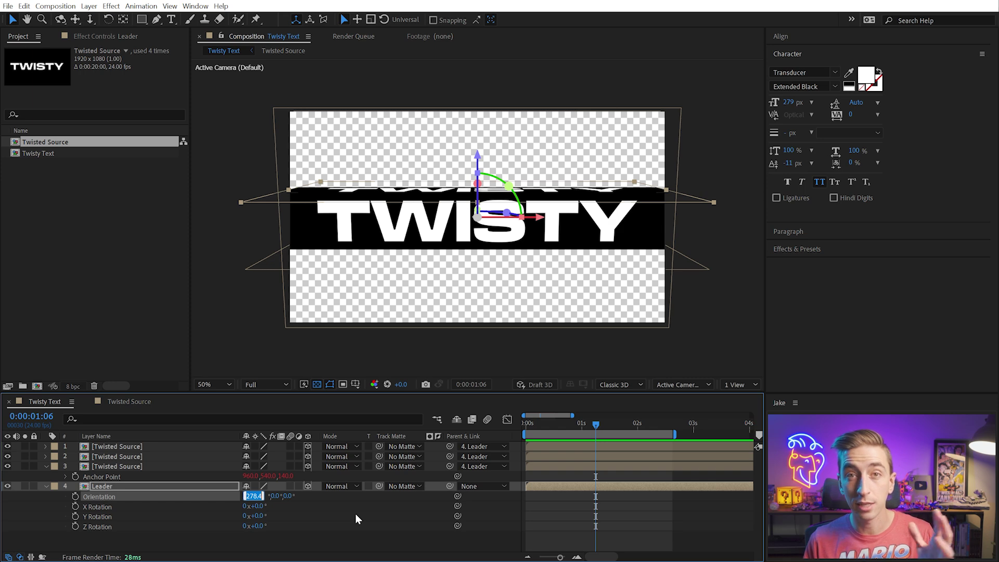
pyautogui.write('00')
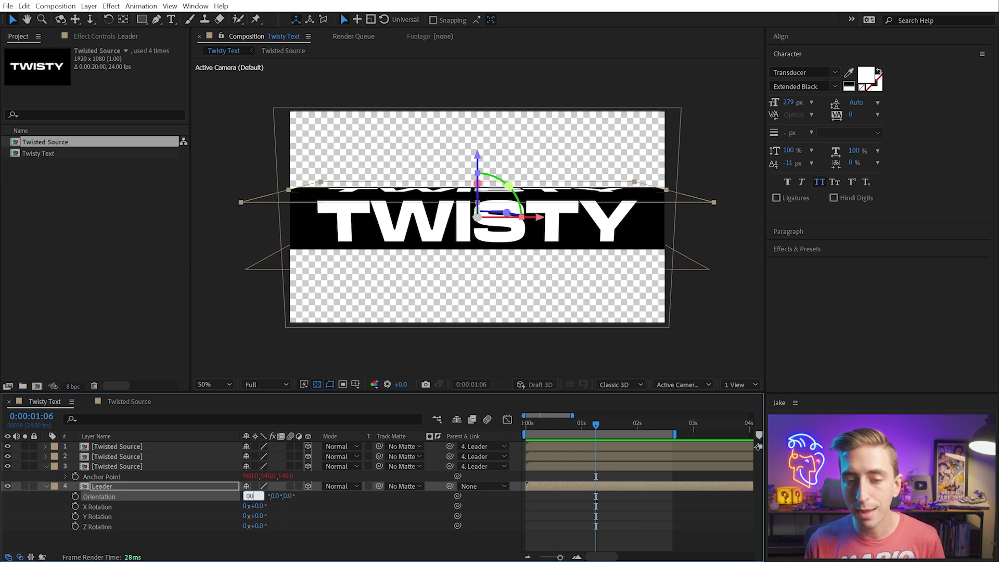
pyautogui.press('Return')
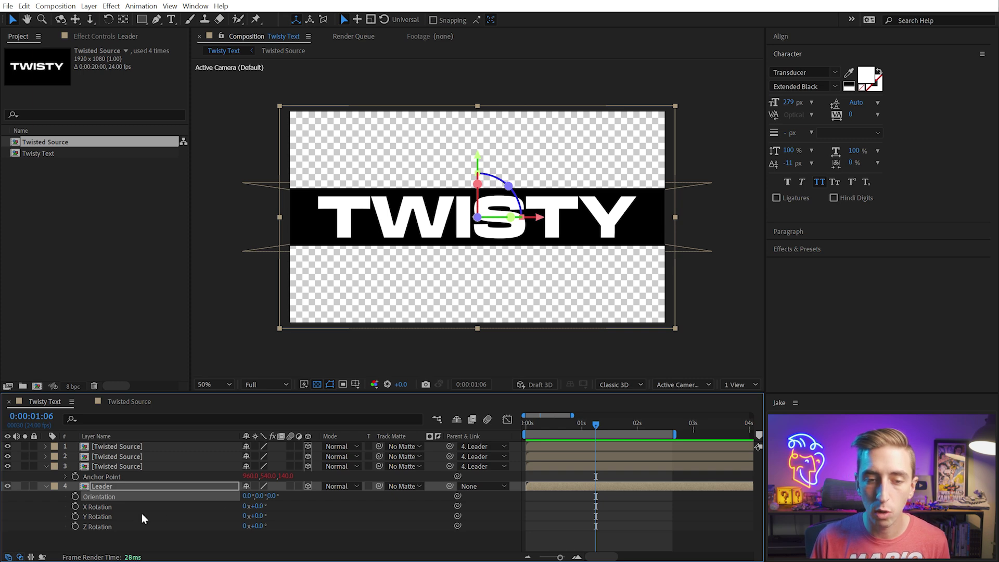
pyautogui.moveTo(264, 507); pyautogui.dragTo(295, 502)
pyautogui.hotkey('ctrl', 'z')
# - Keyframe the Leader layer's X Rotation from 0 at the composition start to one full revolution at 2 seconds
pyautogui.moveTo(545, 423); pyautogui.dragTo(491, 432)
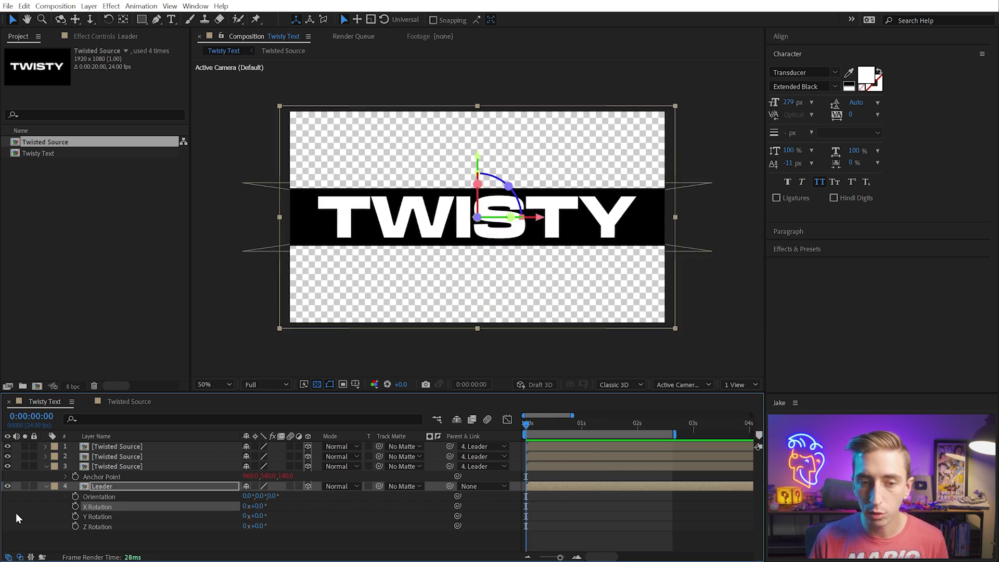
pyautogui.click(75, 505)
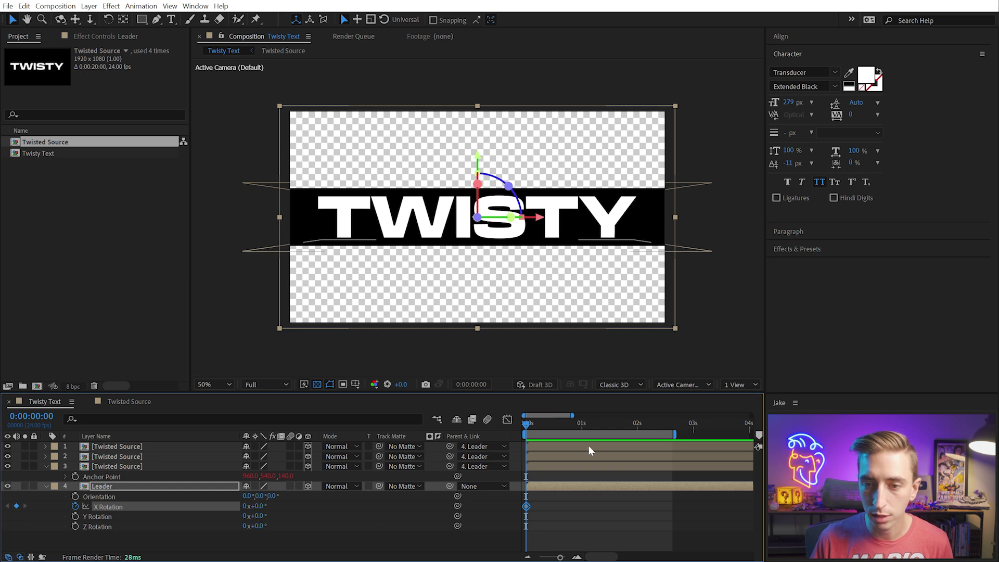
pyautogui.moveTo(535, 422); pyautogui.dragTo(636, 446)
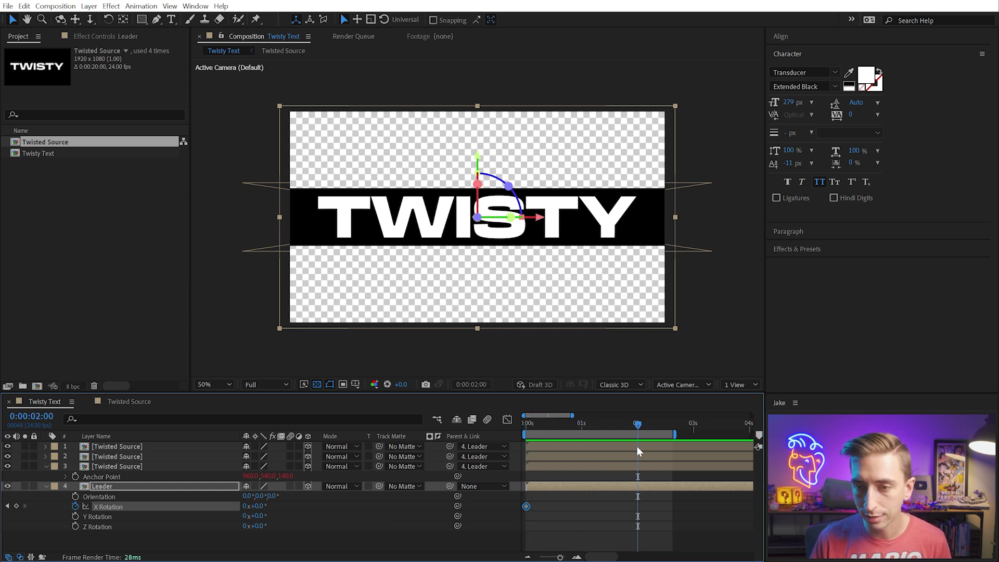
pyautogui.click(243, 506)
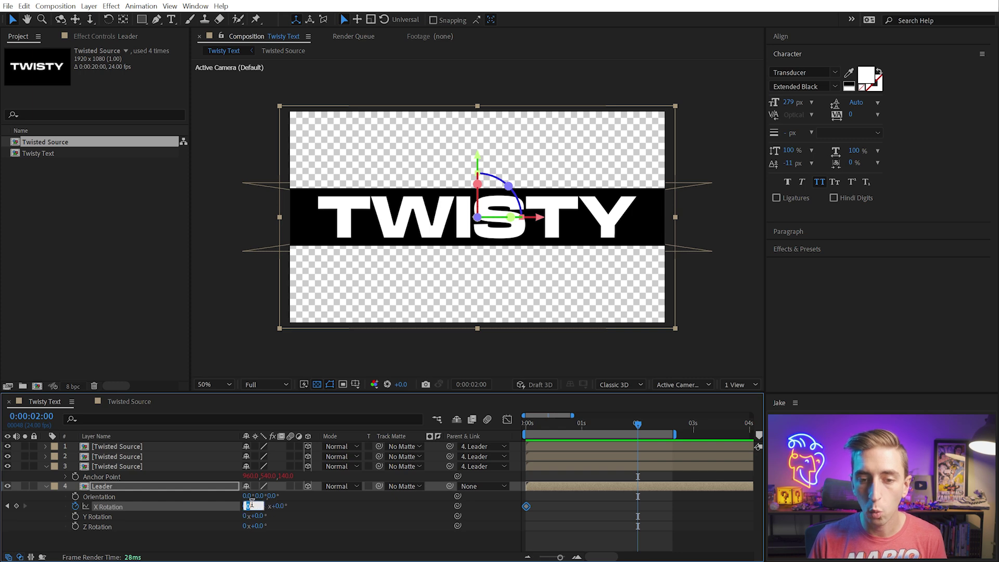
pyautogui.write('1')
pyautogui.press('Return')
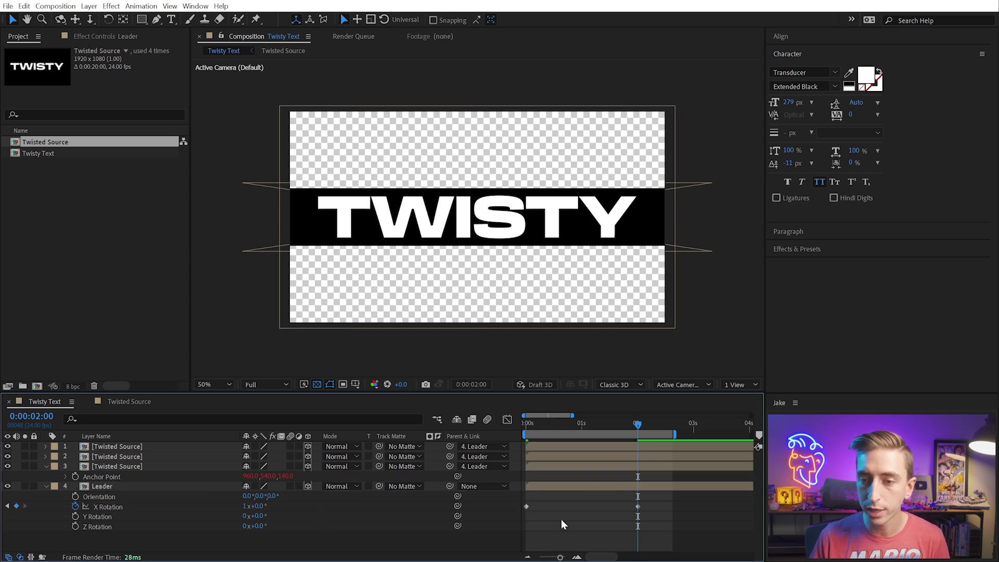
# - Preview the spinning text box from the start of the composition and collapse the layer properties
pyautogui.moveTo(544, 422); pyautogui.dragTo(526, 422)
pyautogui.press('space')
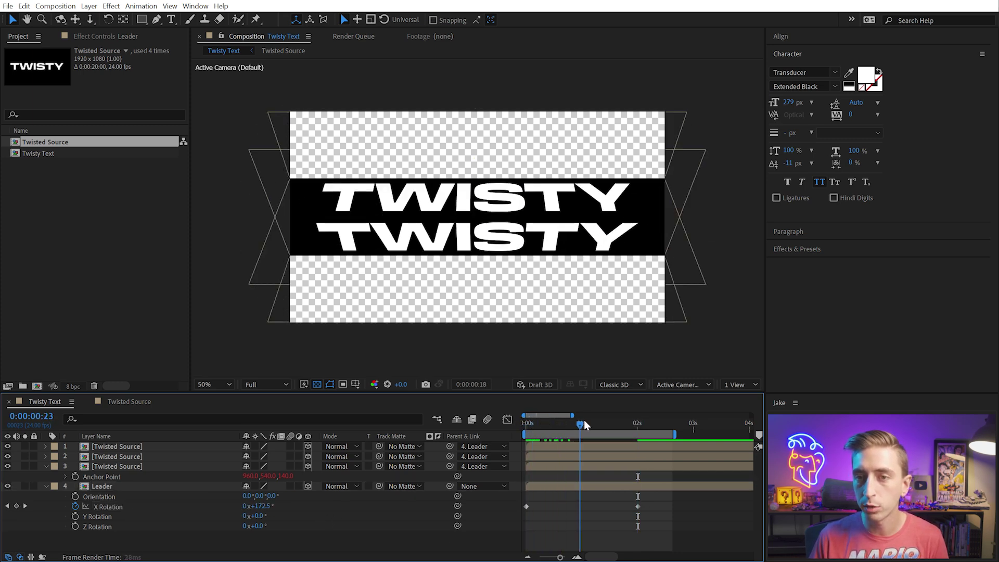
pyautogui.press('space')
pyautogui.press('space')
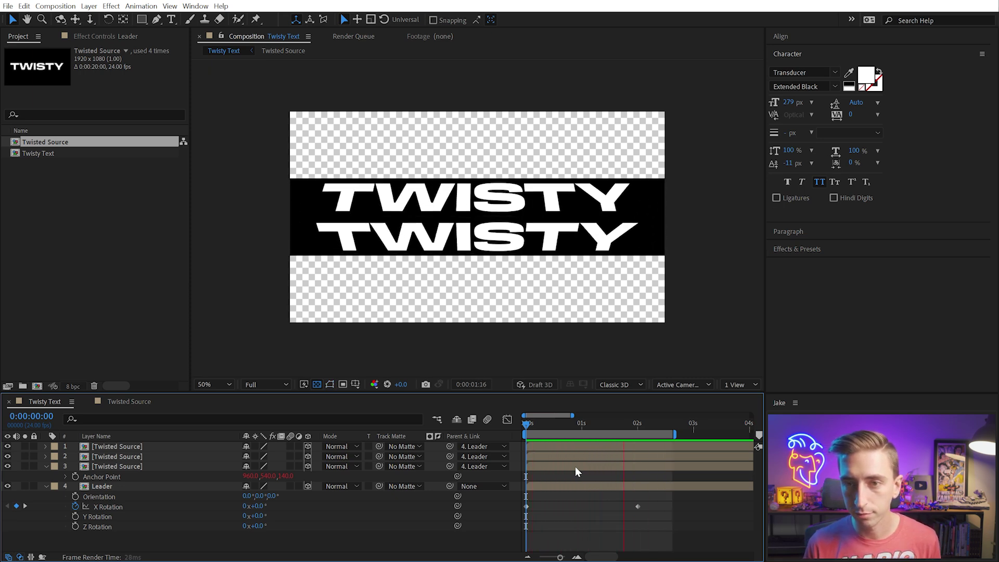
pyautogui.press('space')
pyautogui.press('u')
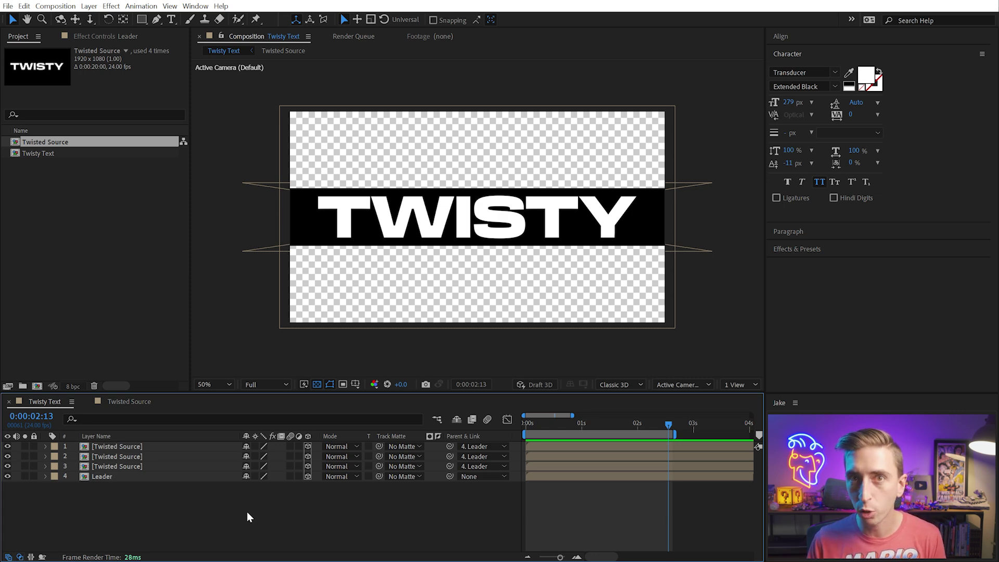
# - Add a composition-sized rectangle shape layer above the text layers and name it Time Map
pyautogui.doubleClick(141, 20)
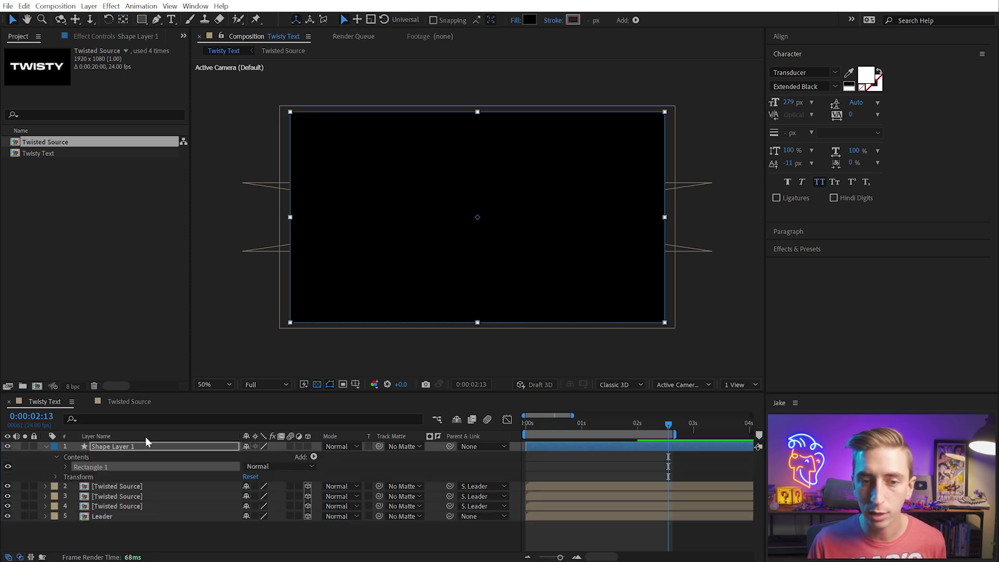
pyautogui.click(112, 445)
pyautogui.press('Return')
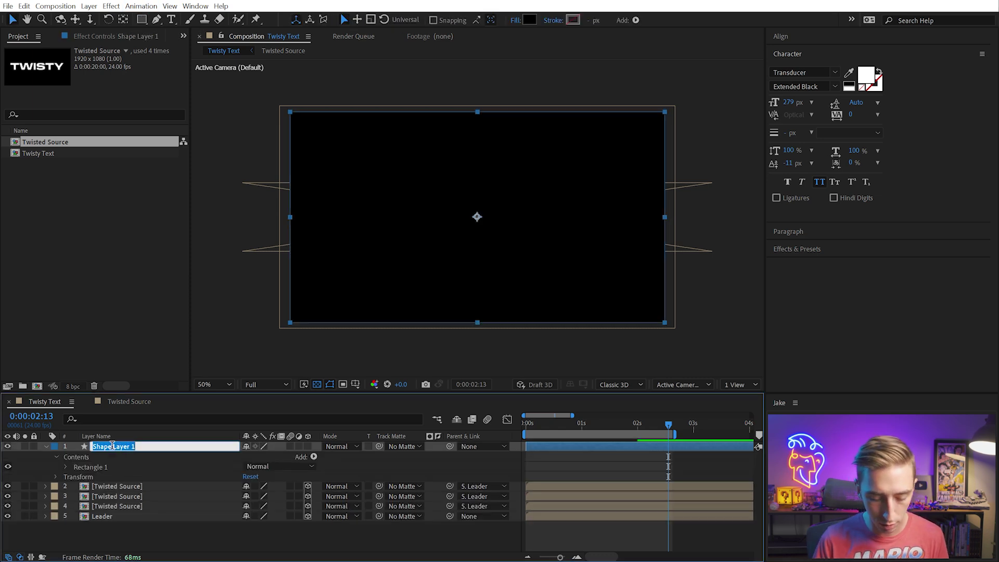
pyautogui.write('Time Map')
pyautogui.press('Return')
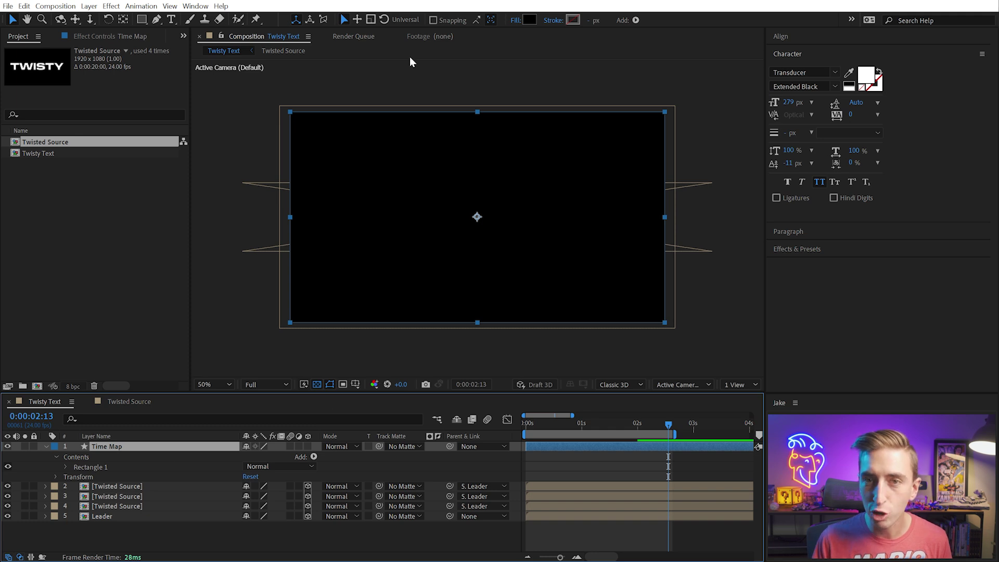
# - Fill the Time Map rectangle with a two-stop linear gradient, black to white from left to right, stretched across the full composition width
pyautogui.click(515, 20)
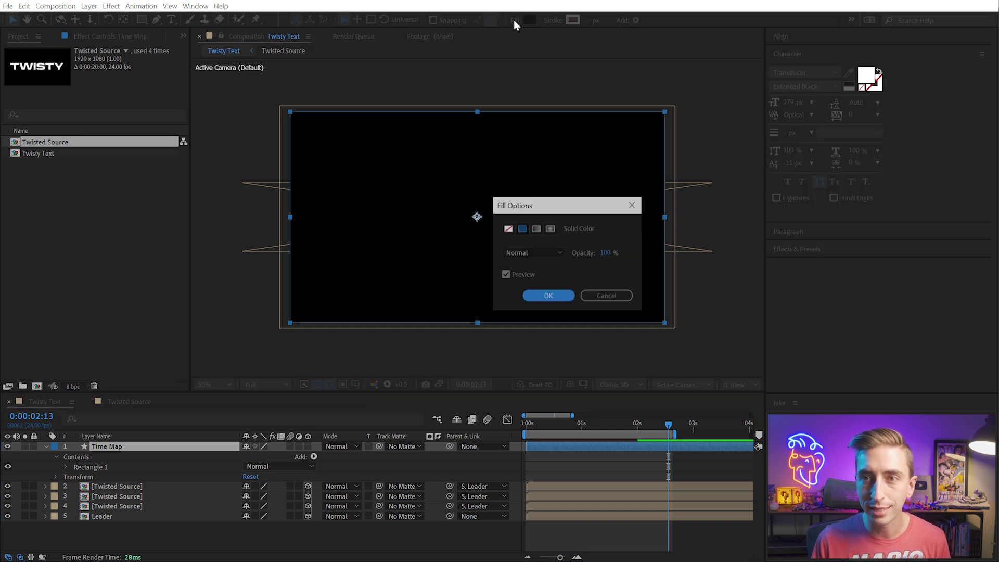
pyautogui.click(536, 229)
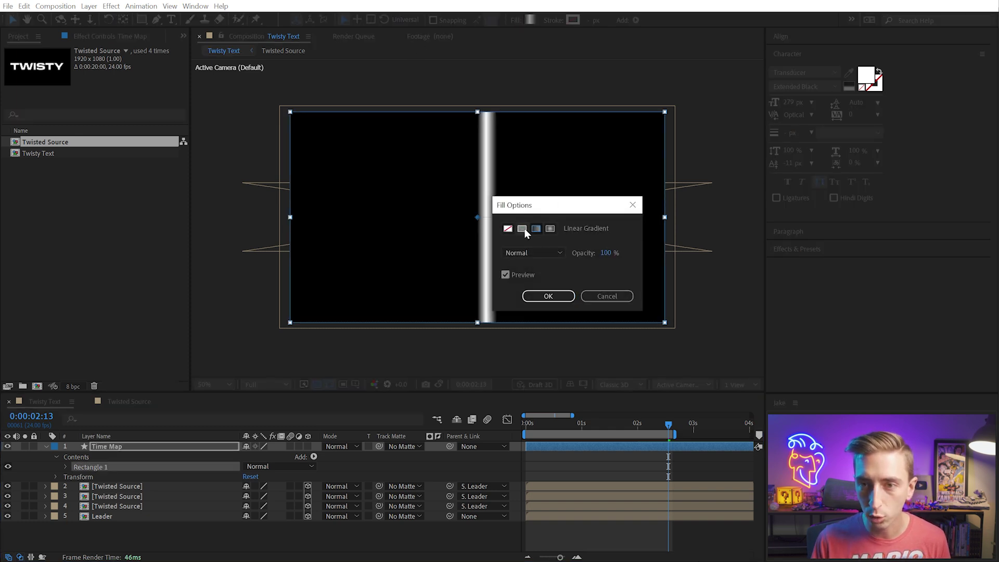
pyautogui.click(542, 296)
pyautogui.click(529, 20)
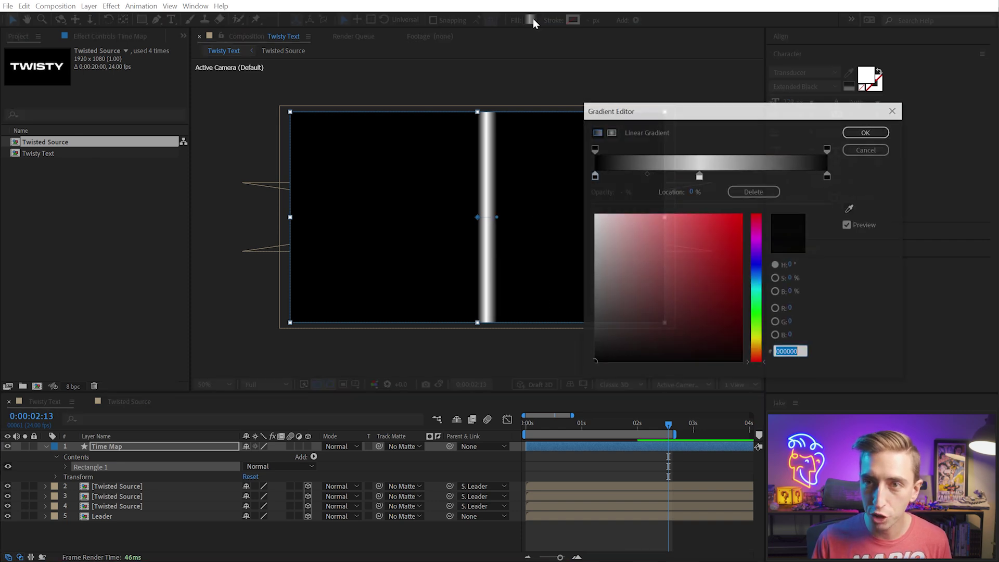
pyautogui.moveTo(512, 168); pyautogui.dragTo(626, 205)
pyautogui.moveTo(580, 168); pyautogui.dragTo(640, 168)
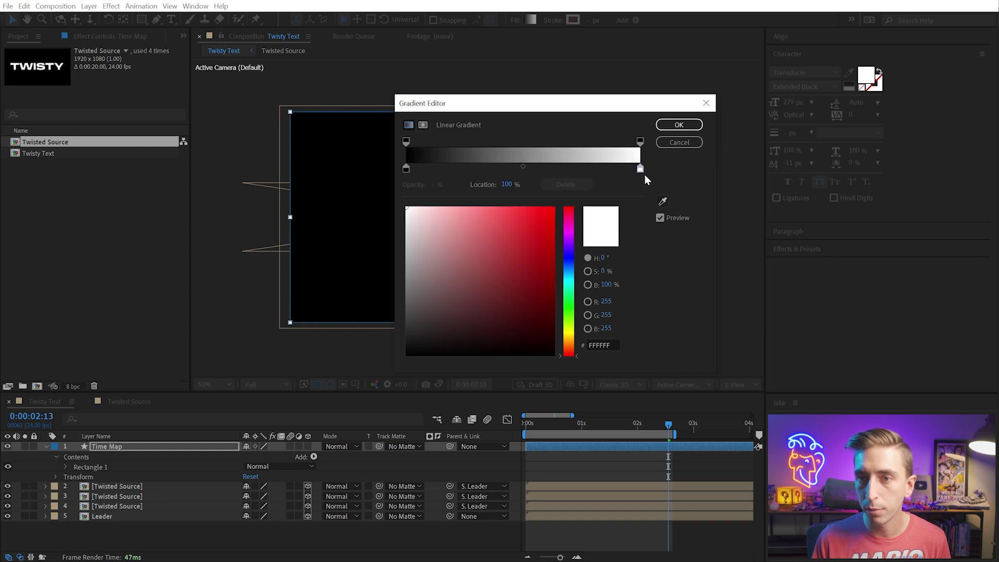
pyautogui.click(679, 125)
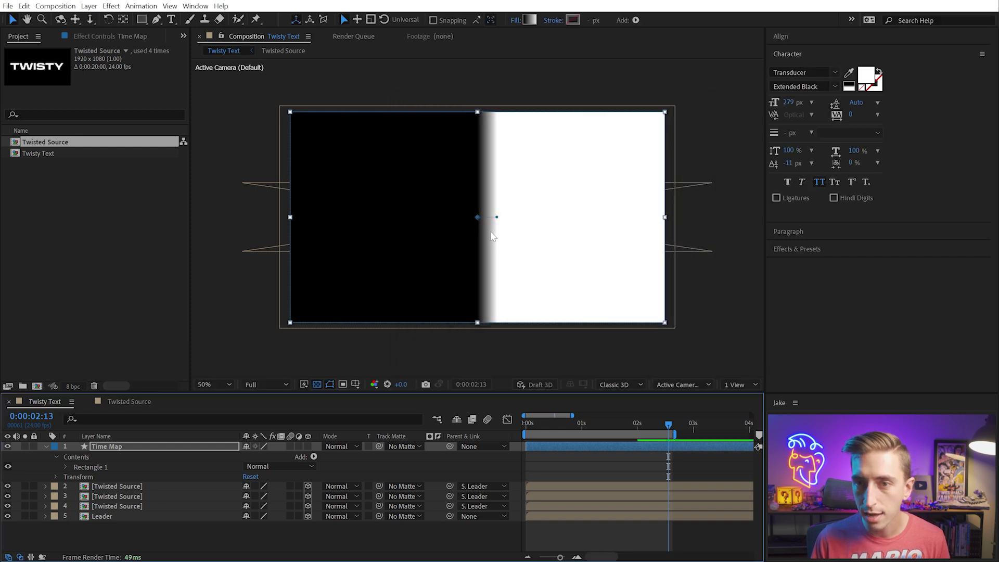
pyautogui.moveTo(529, 217); pyautogui.dragTo(664, 218)
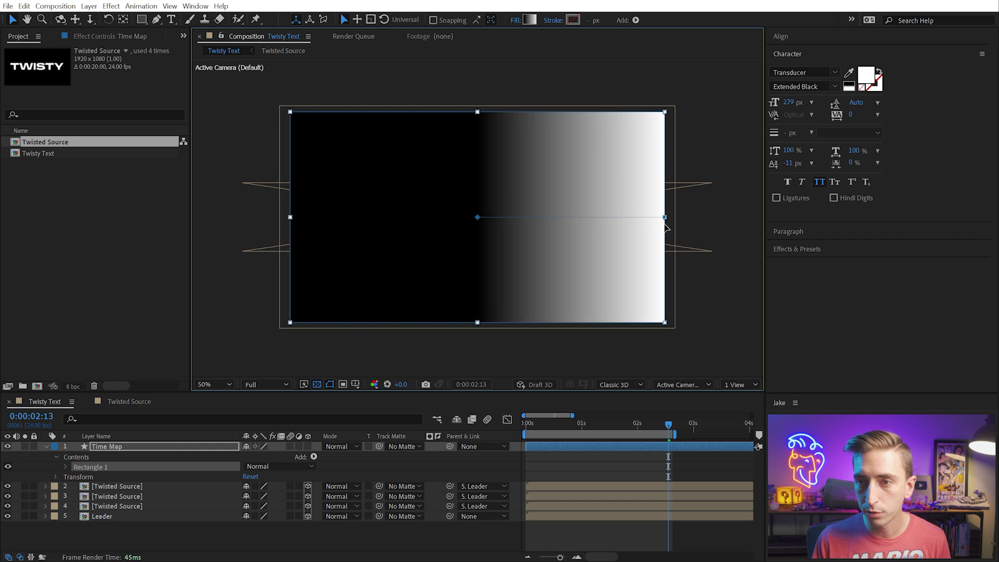
pyautogui.moveTo(477, 218); pyautogui.dragTo(290, 218)
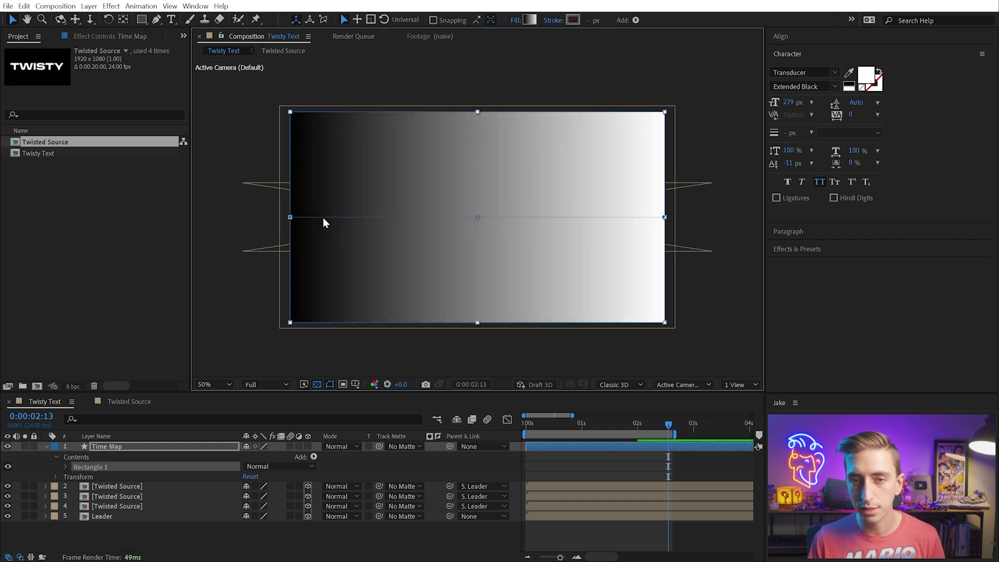
# - Set the X value of the Time Map gradient fill's End Point to 960
pyautogui.click(65, 466)
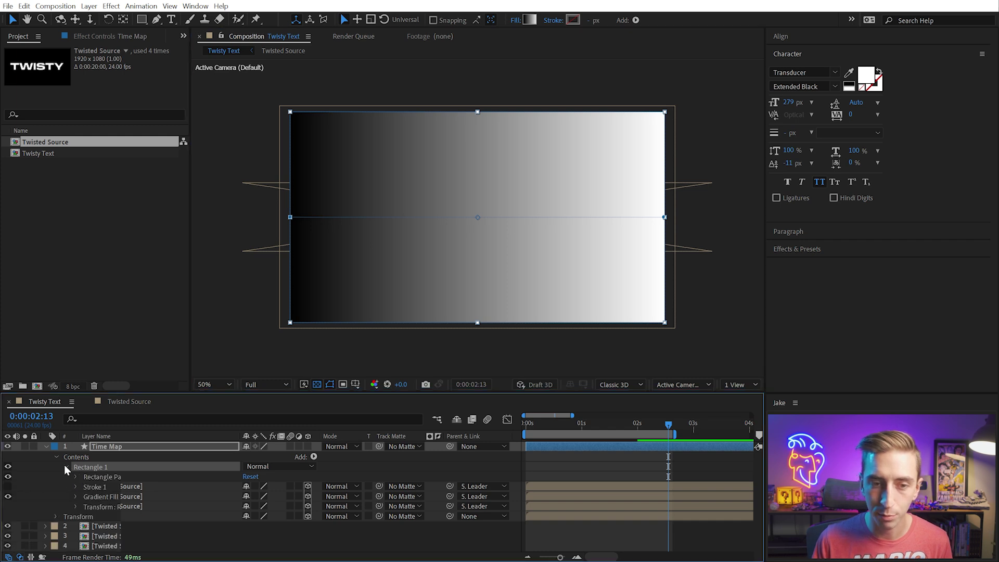
pyautogui.click(75, 496)
pyautogui.scroll(-4, 125, 495)
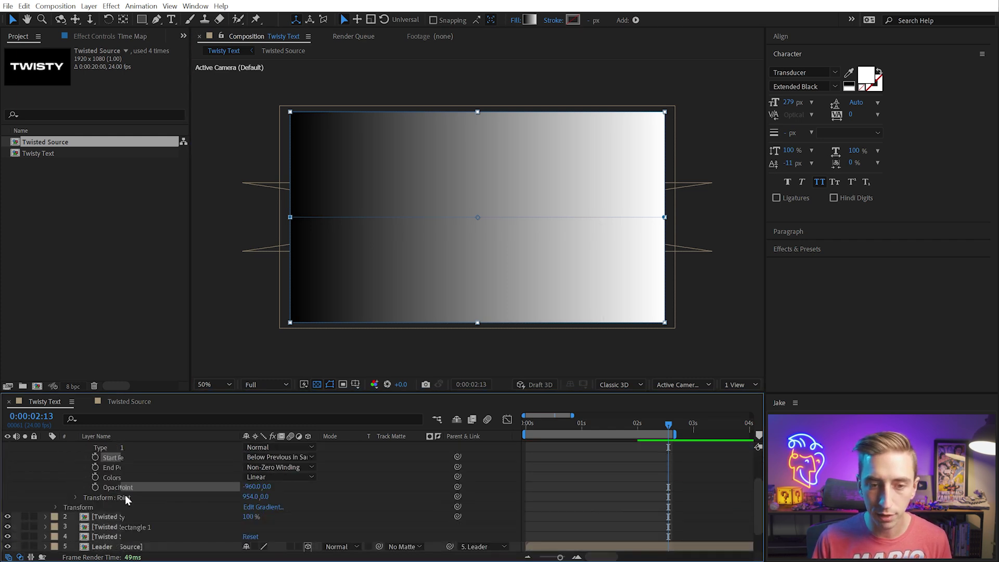
pyautogui.click(130, 459)
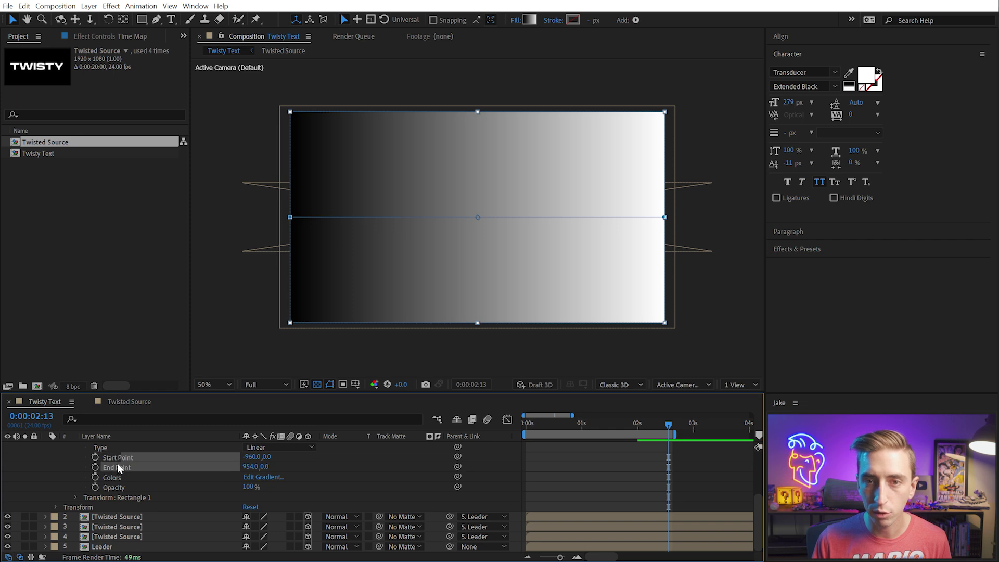
pyautogui.scroll(2, 154, 471)
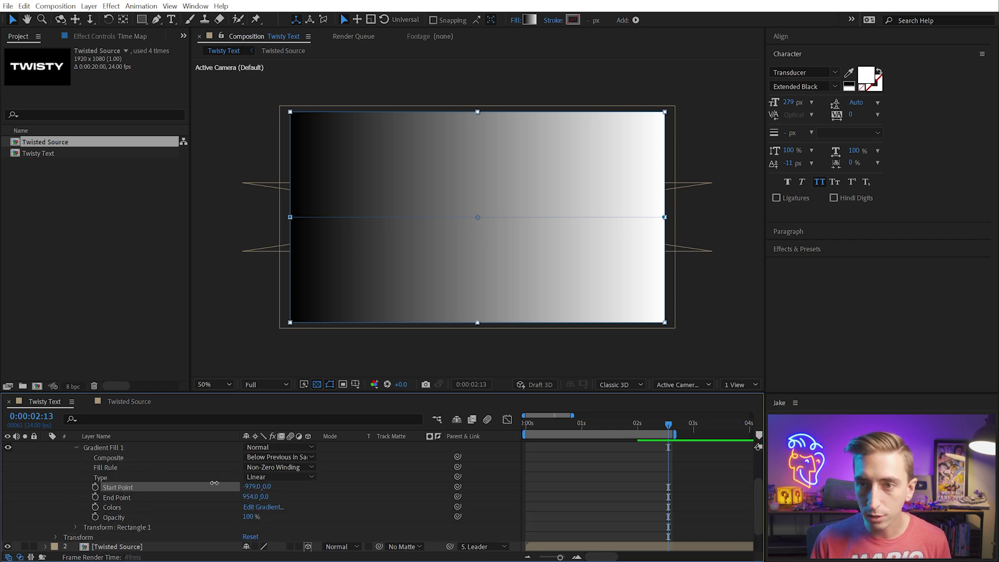
pyautogui.moveTo(273, 486); pyautogui.dragTo(242, 494)
pyautogui.hotkey('ctrl', 'z')
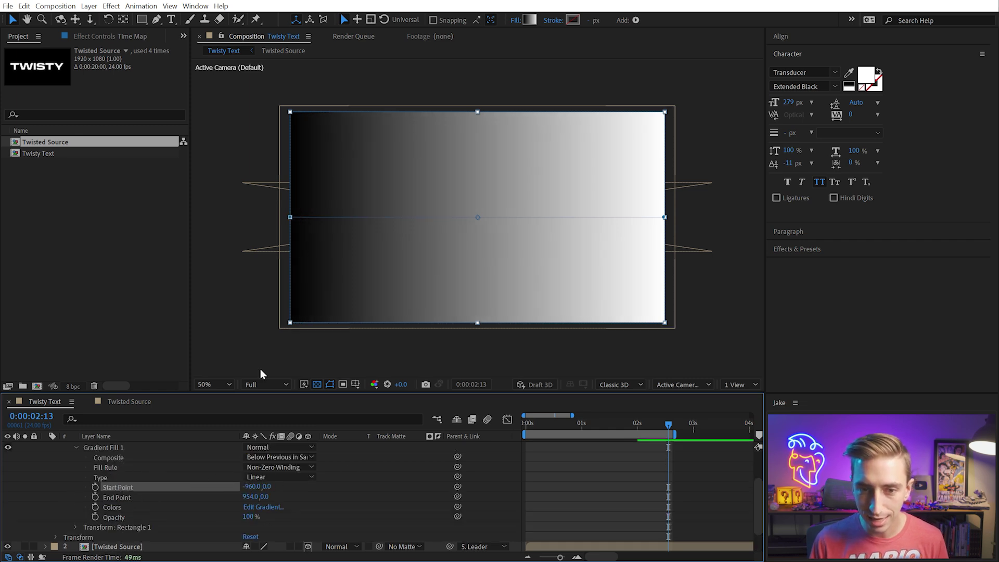
pyautogui.click(255, 497)
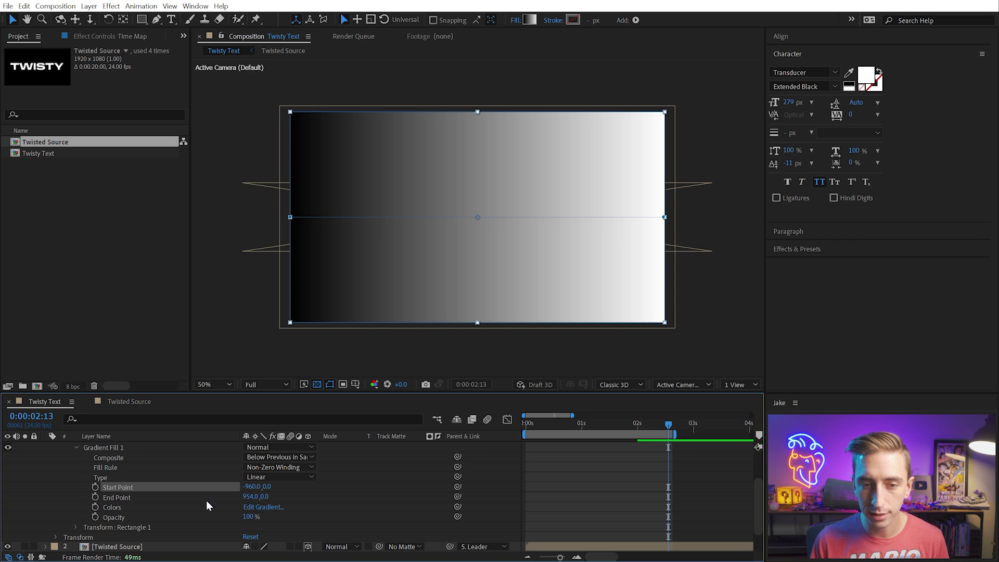
pyautogui.write('960')
pyautogui.press('Return')
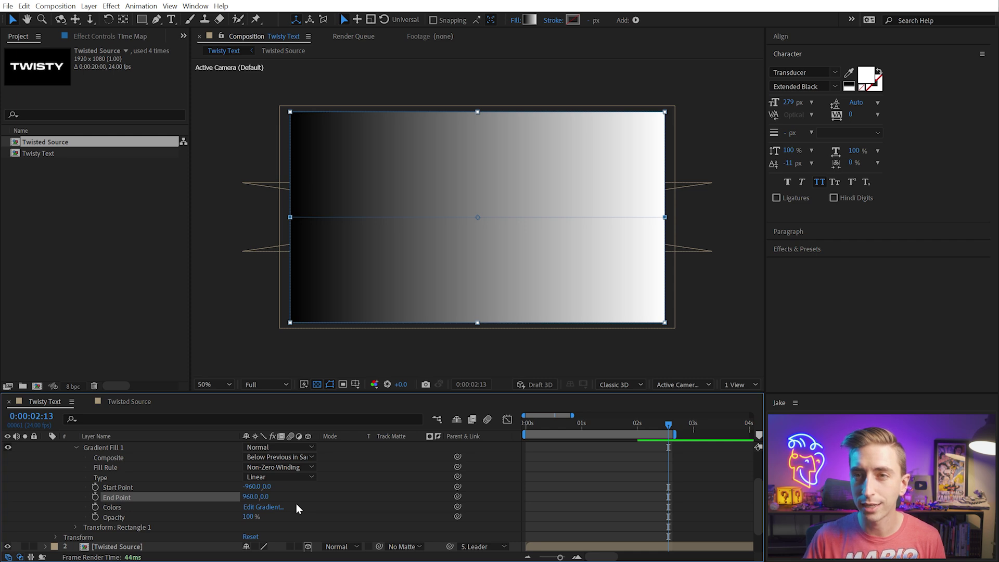
# - Collapse the Time Map layer's properties, move it below the Leader layer in the stack, and hide it
pyautogui.scroll(2, 138, 468)
pyautogui.click(113, 450)
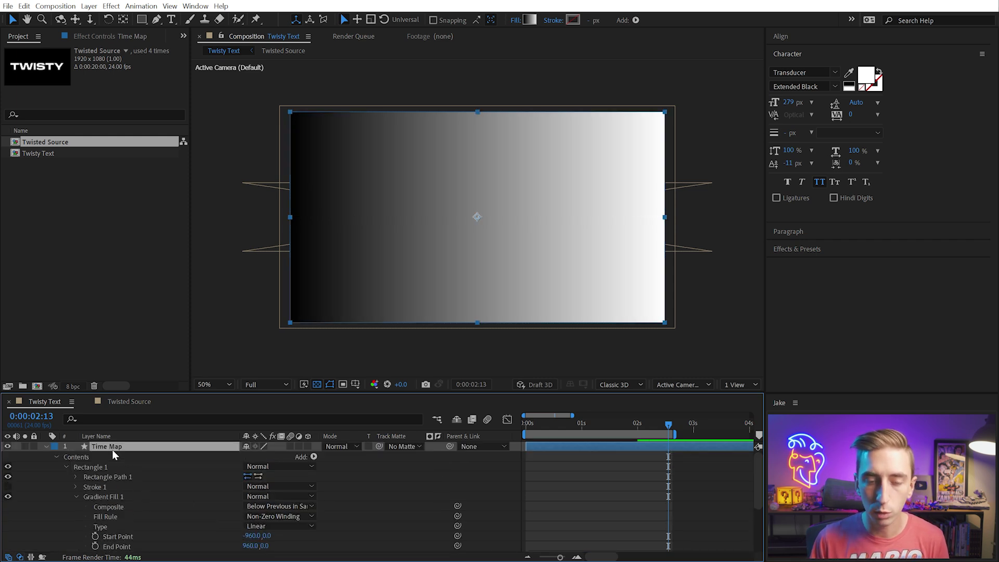
pyautogui.press('u')
pyautogui.moveTo(135, 449); pyautogui.dragTo(118, 493)
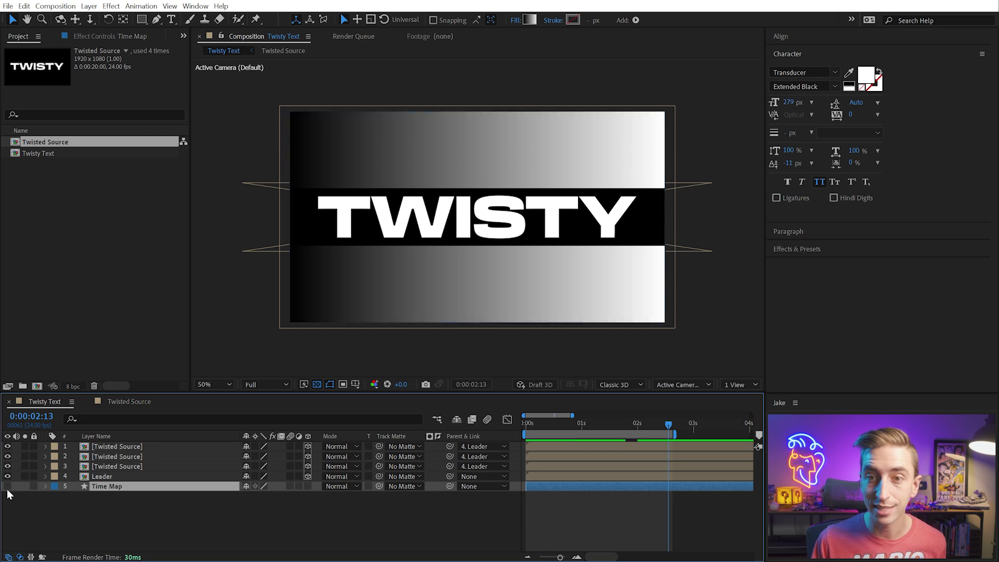
pyautogui.click(7, 486)
pyautogui.click(97, 514)
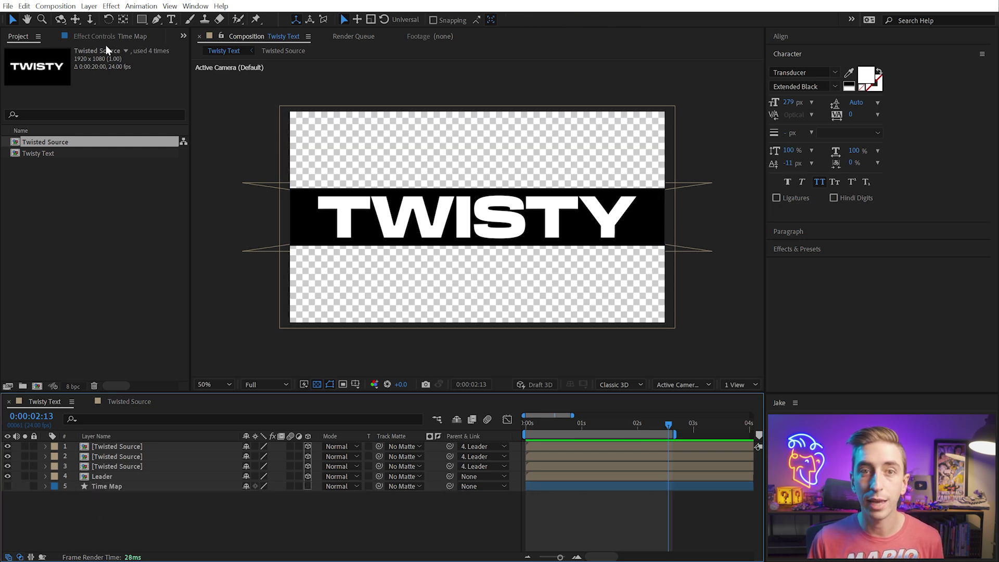
# - Add an adjustment layer above the text layers and name it Time Displacement
pyautogui.click(89, 6)
pyautogui.moveTo(131, 21)
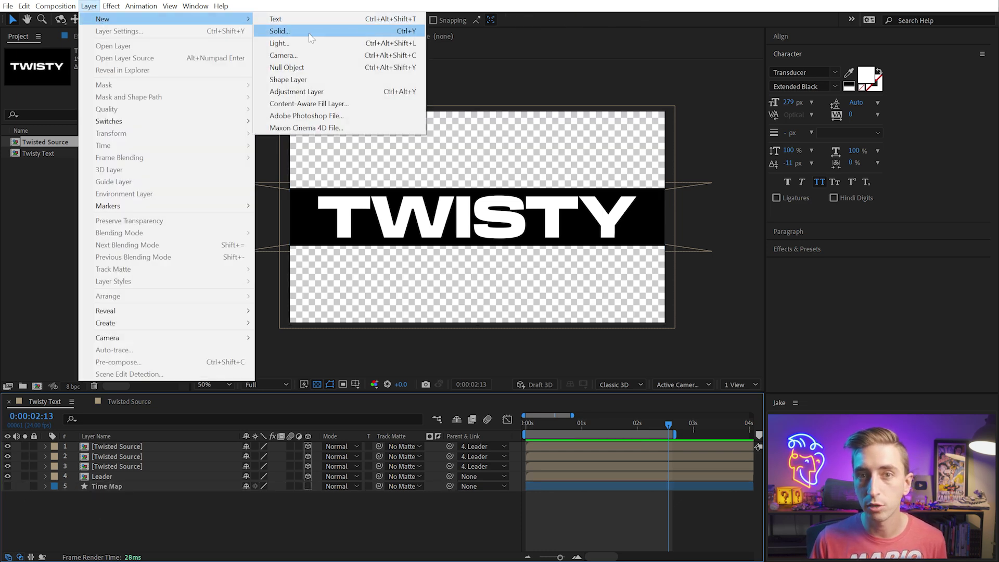
pyautogui.click(305, 92)
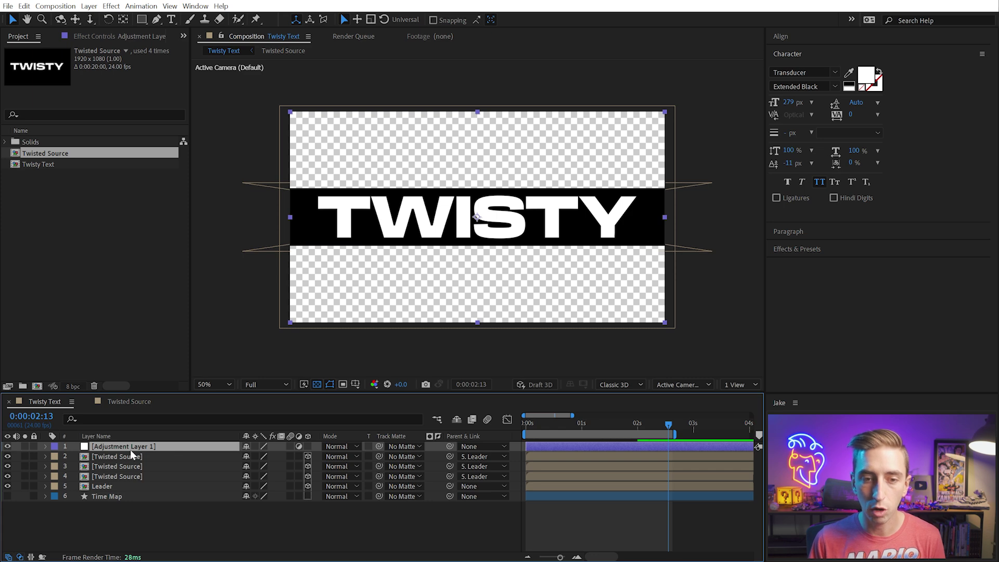
pyautogui.press('Return')
pyautogui.write('Time Displacem')
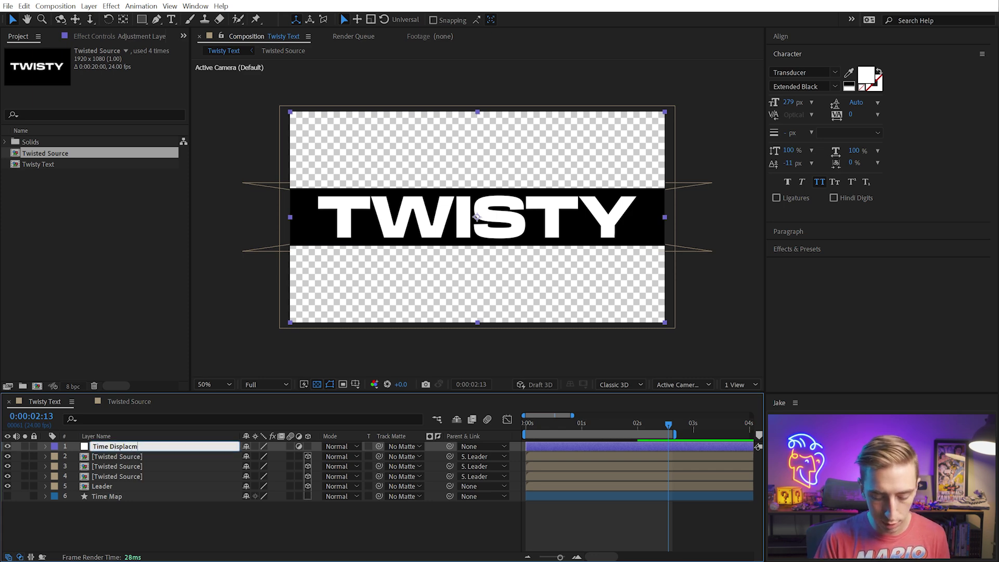
pyautogui.write('ent')
pyautogui.press('Return')
# - Find the Time Displacement effect and apply it to the Time Displacement adjustment layer
pyautogui.click(796, 253)
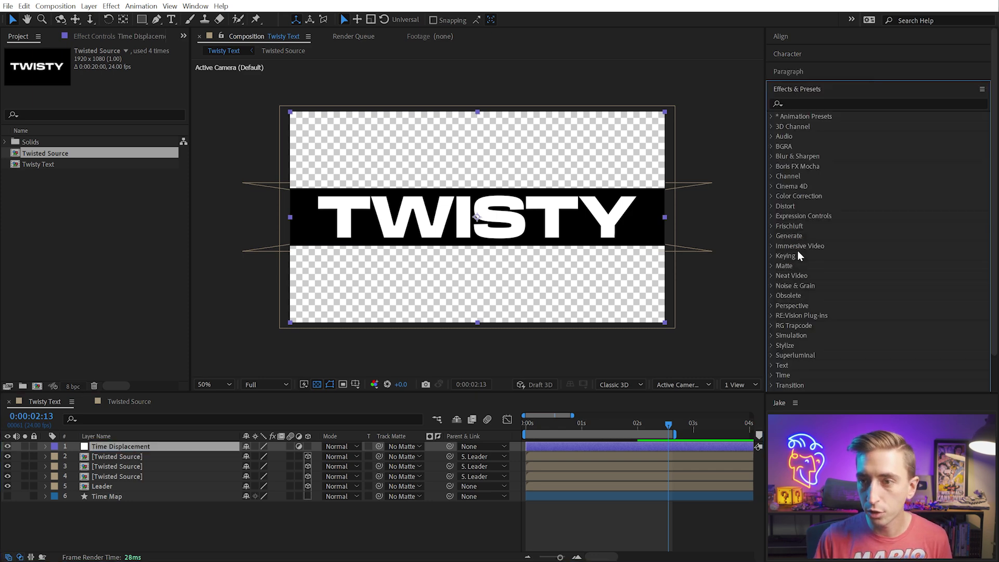
pyautogui.click(809, 102)
pyautogui.write('time disp')
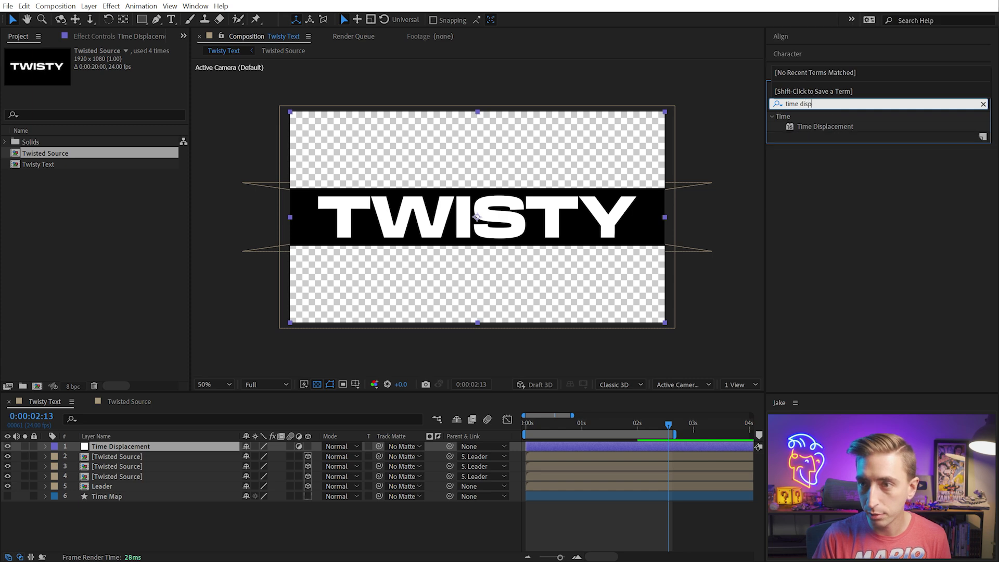
pyautogui.moveTo(825, 126); pyautogui.dragTo(172, 446)
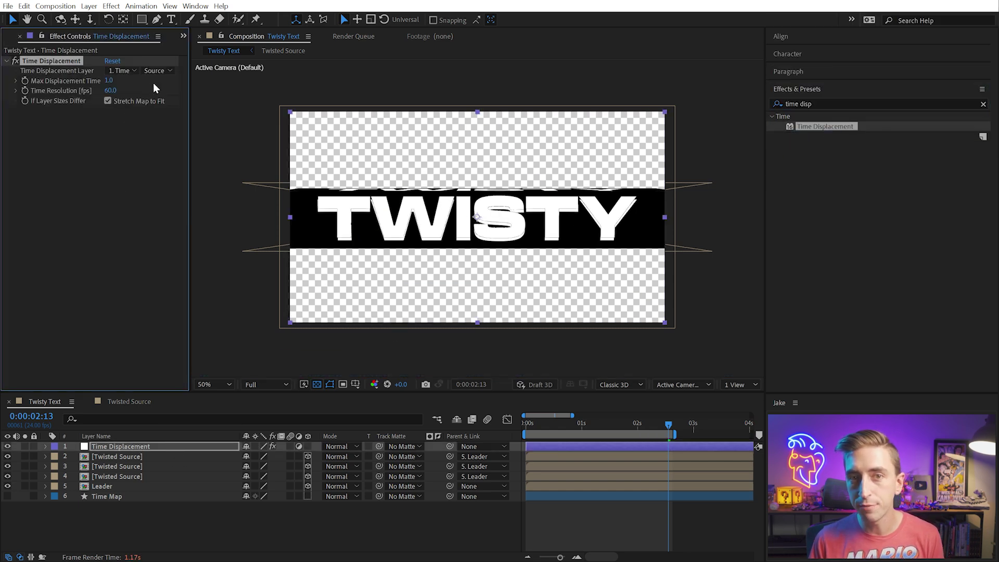
# - Set the effect's Time Displacement Layer to 6. Time Map and scrub through the twist back to the composition's start
pyautogui.moveTo(188, 86); pyautogui.dragTo(261, 86)
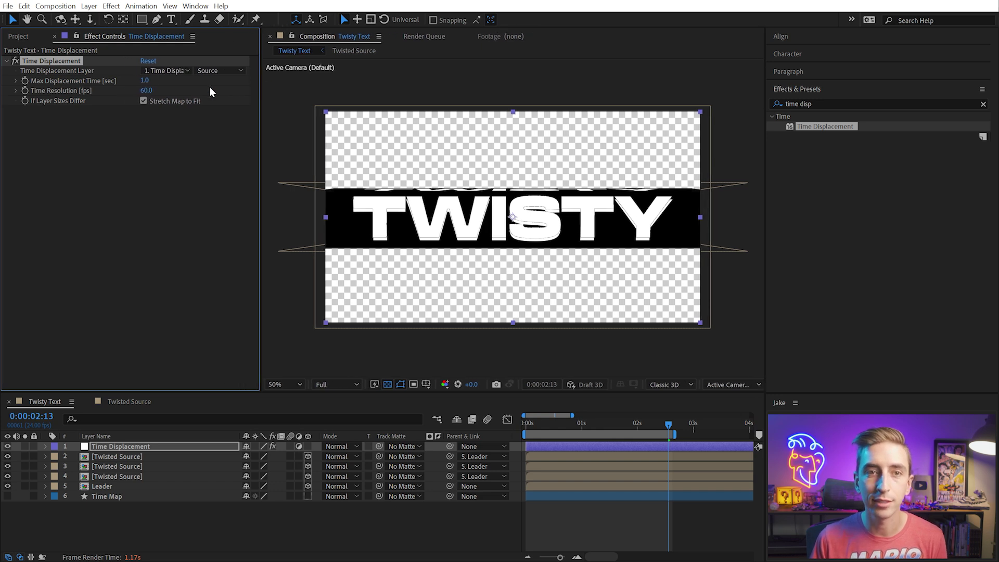
pyautogui.click(160, 71)
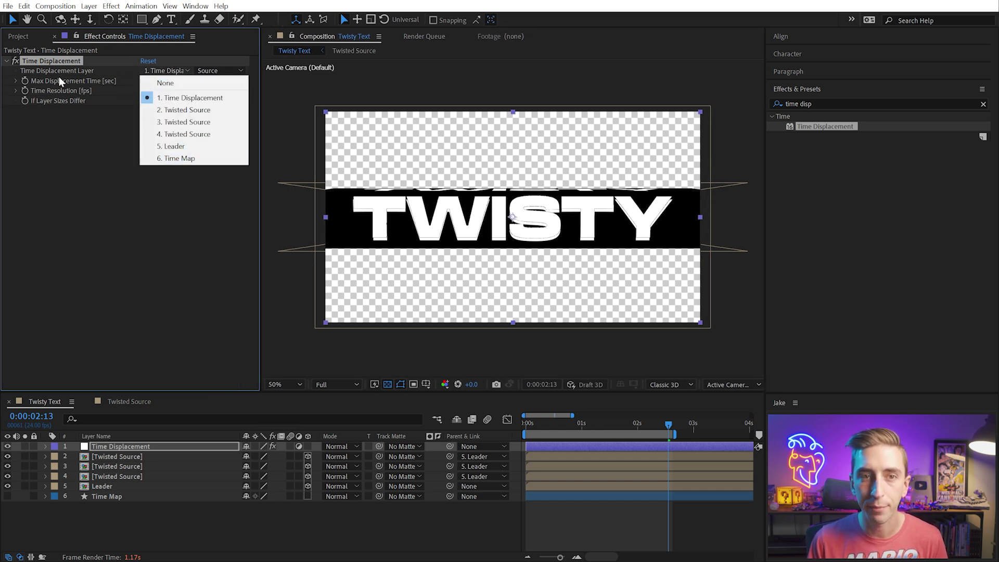
pyautogui.click(177, 159)
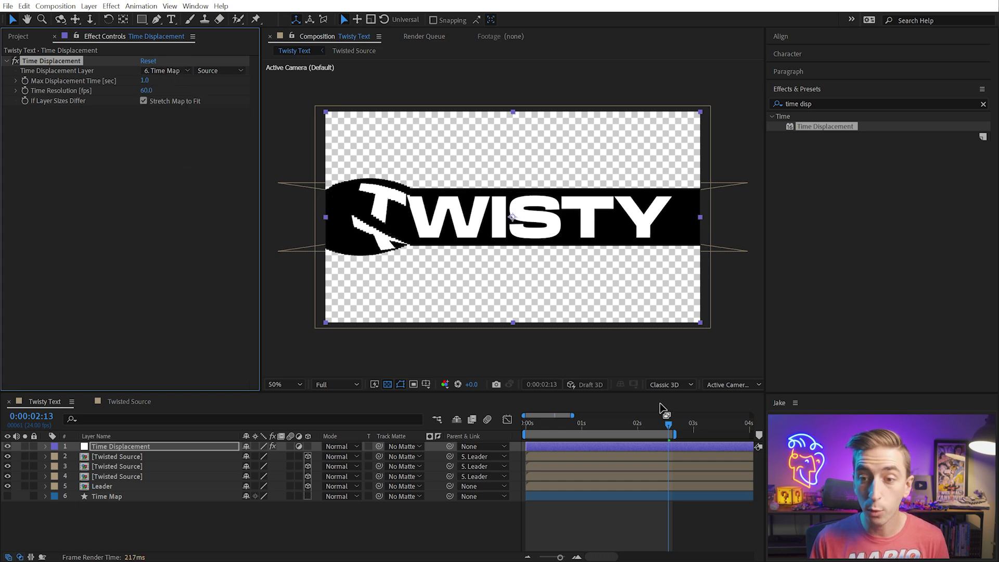
pyautogui.moveTo(599, 425); pyautogui.dragTo(570, 424)
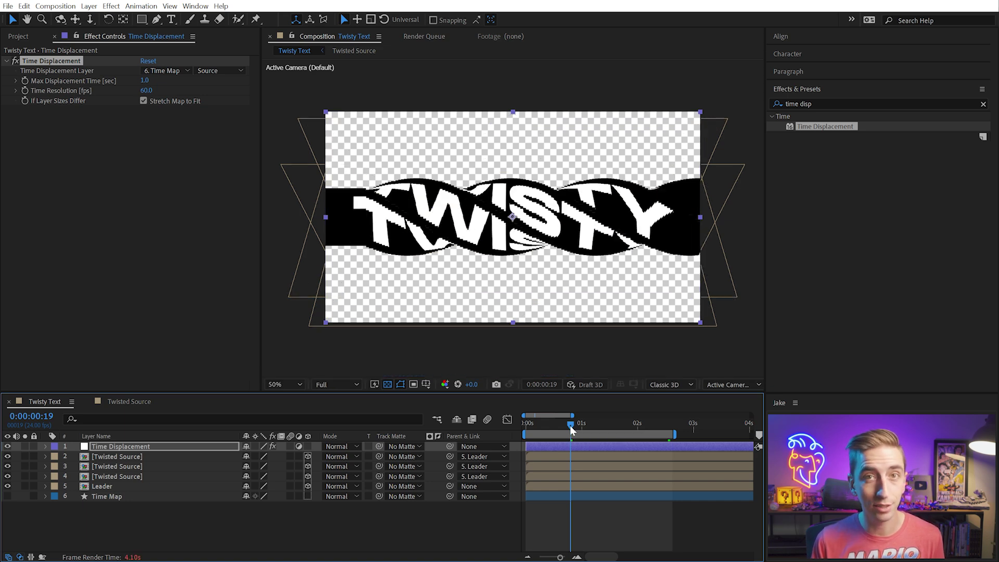
pyautogui.moveTo(570, 425); pyautogui.dragTo(489, 429)
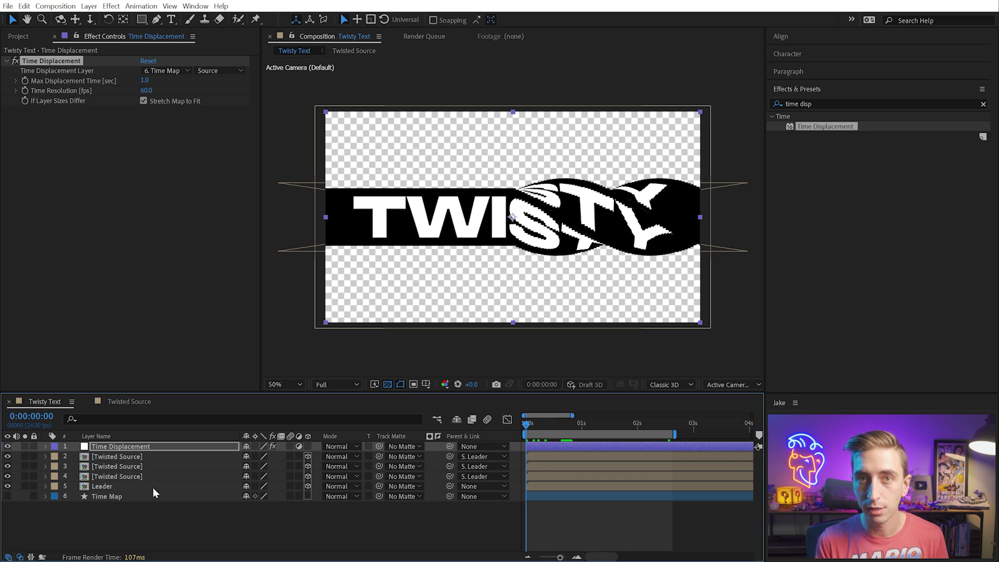
# - Make the Time Map layer visible behind the text and select the Time Displacement layer
pyautogui.click(77, 497)
pyautogui.click(6, 497)
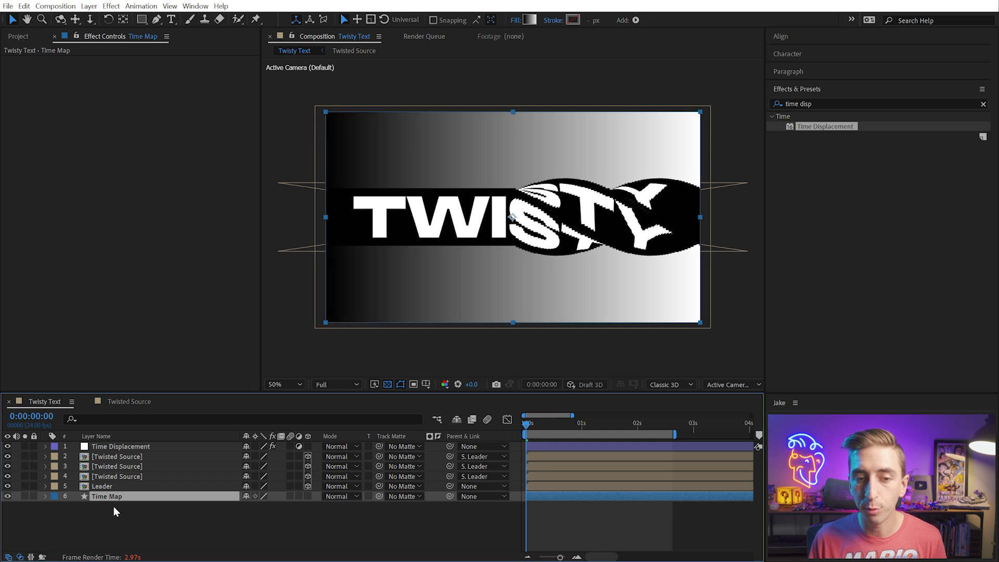
pyautogui.click(116, 447)
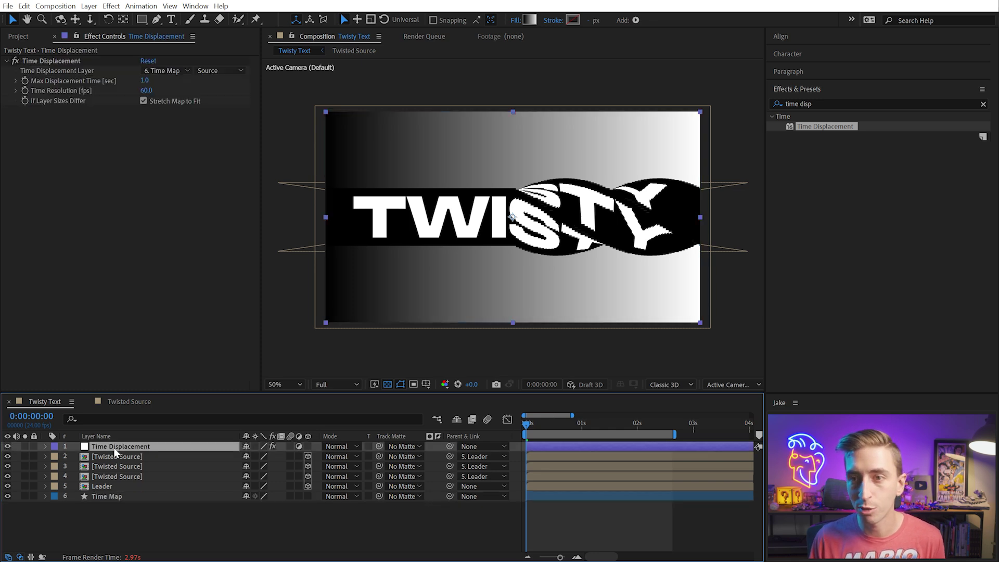
# - Apply the Stylize Posterize effect to the Time Map layer
pyautogui.click(109, 496)
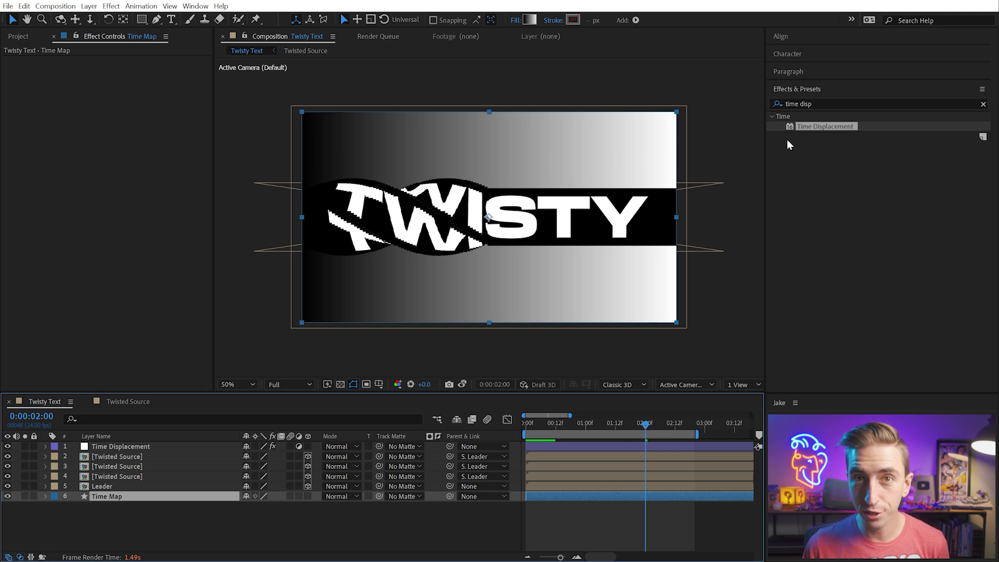
pyautogui.click(826, 104)
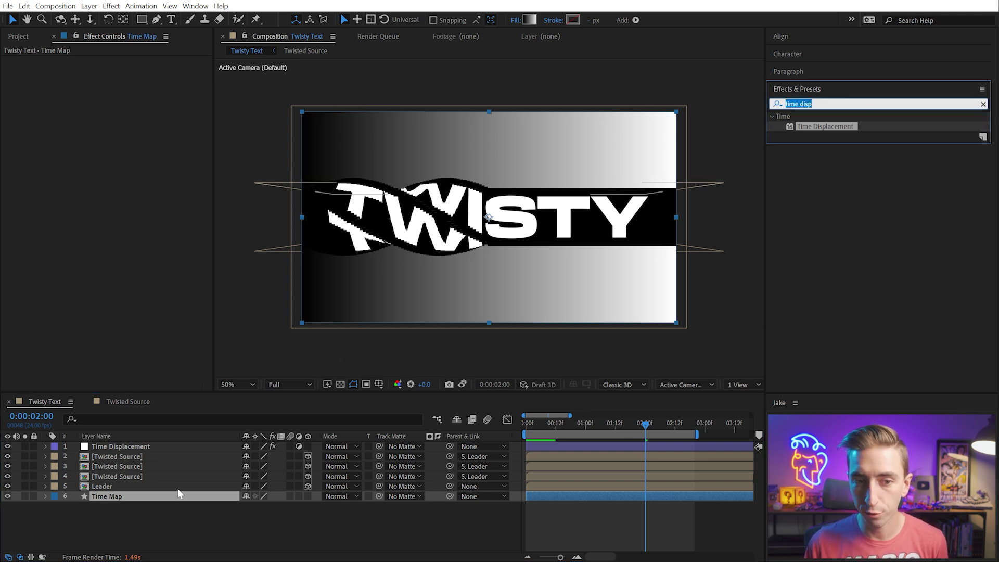
pyautogui.write('posteri')
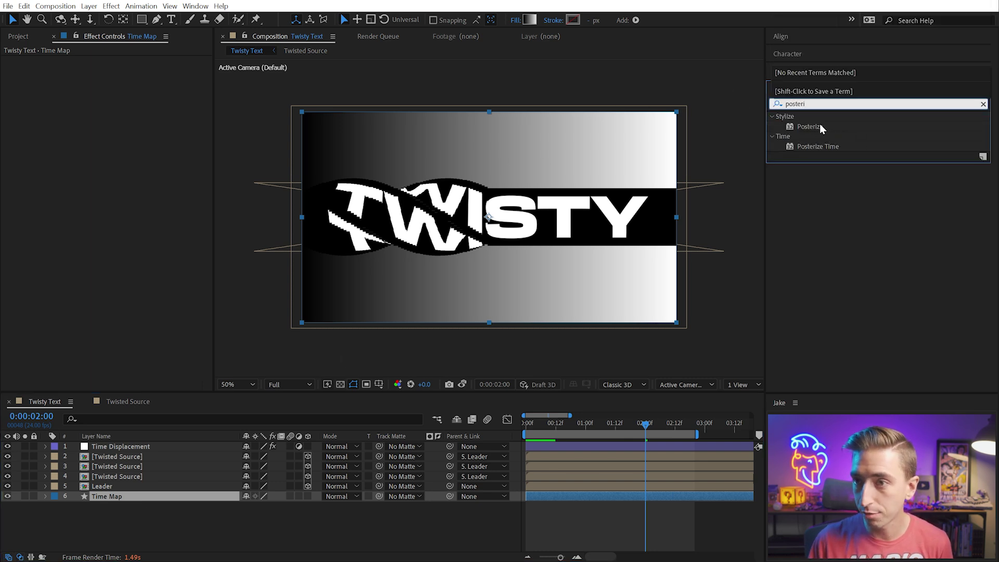
pyautogui.moveTo(809, 127); pyautogui.dragTo(148, 494)
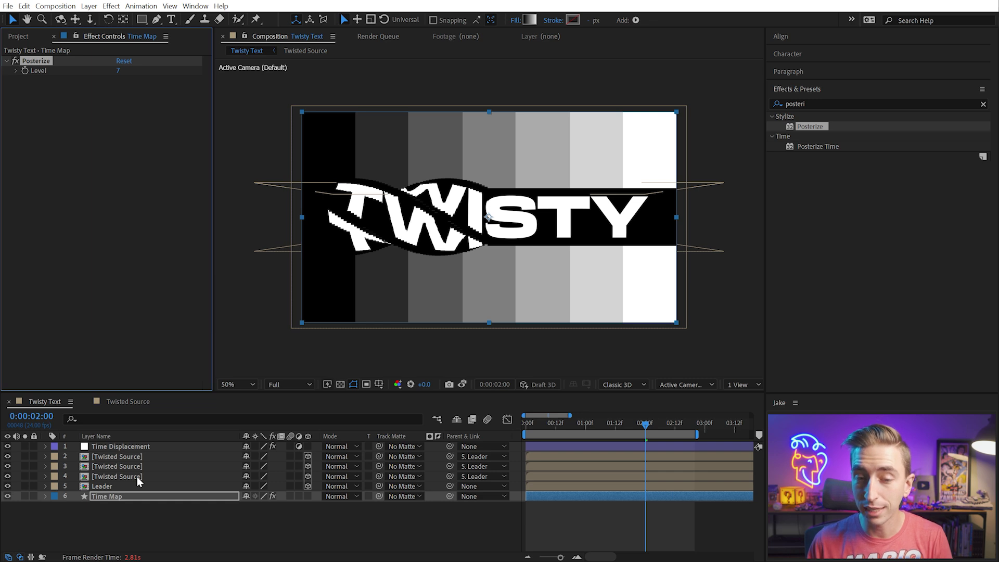
# - Set the Time Displacement effect to read its map layer from Effects & Masks and inspect the displaced text up close
pyautogui.click(138, 446)
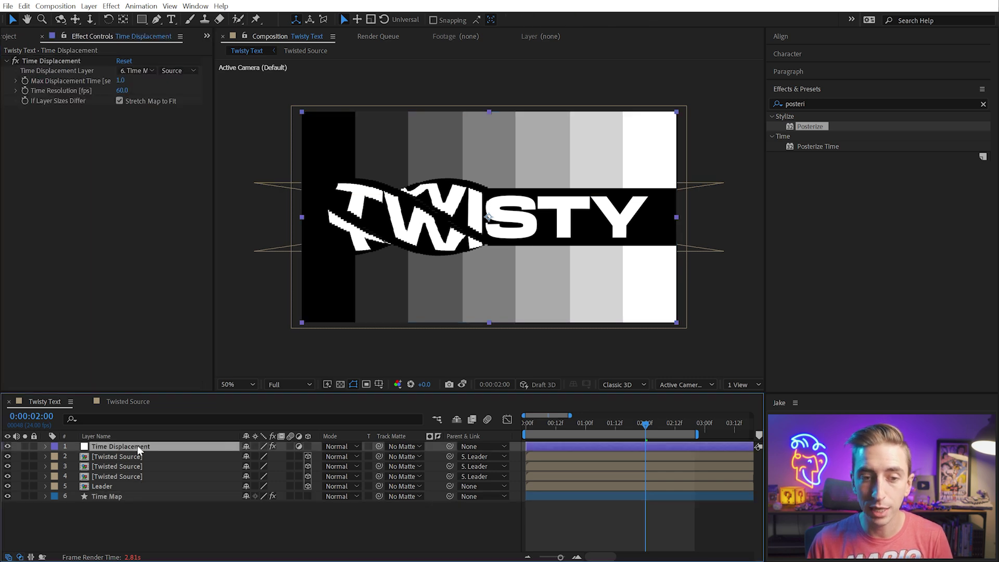
pyautogui.click(185, 70)
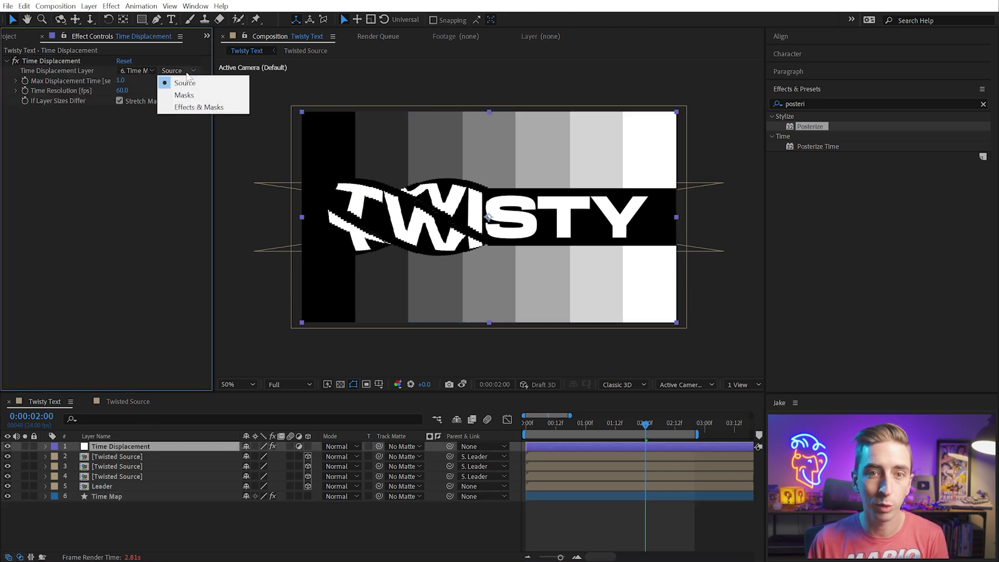
pyautogui.click(197, 107)
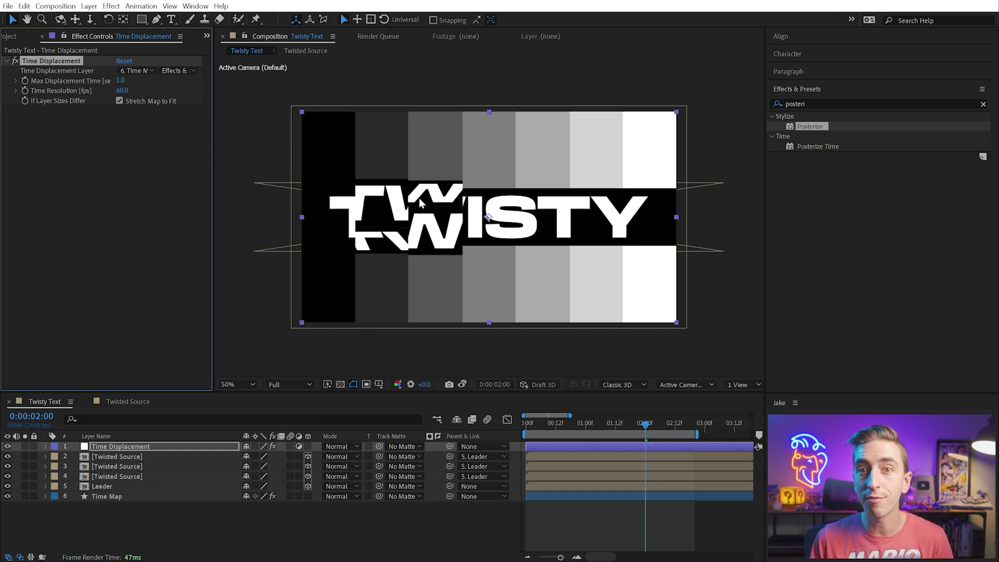
pyautogui.scroll(2, 419, 198)
pyautogui.moveTo(446, 208); pyautogui.dragTo(604, 154)
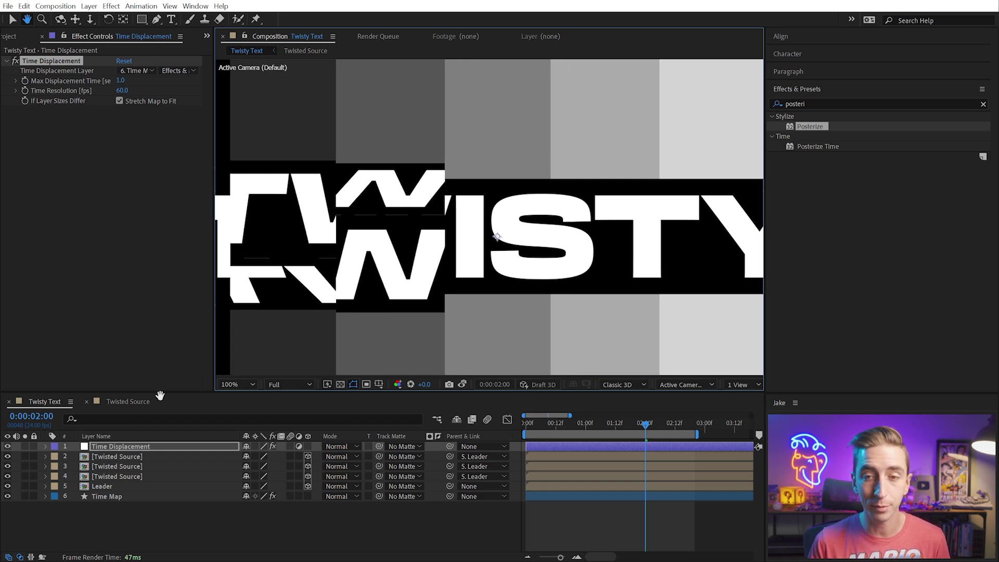
# - Set the Posterize Level on the Time Map layer to 13
pyautogui.click(110, 495)
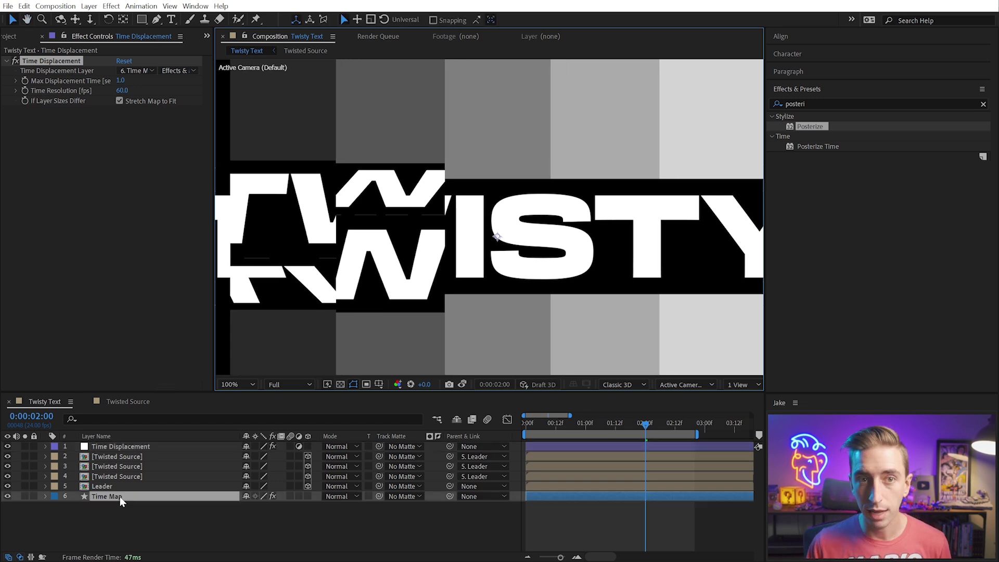
pyautogui.moveTo(119, 72); pyautogui.dragTo(151, 66)
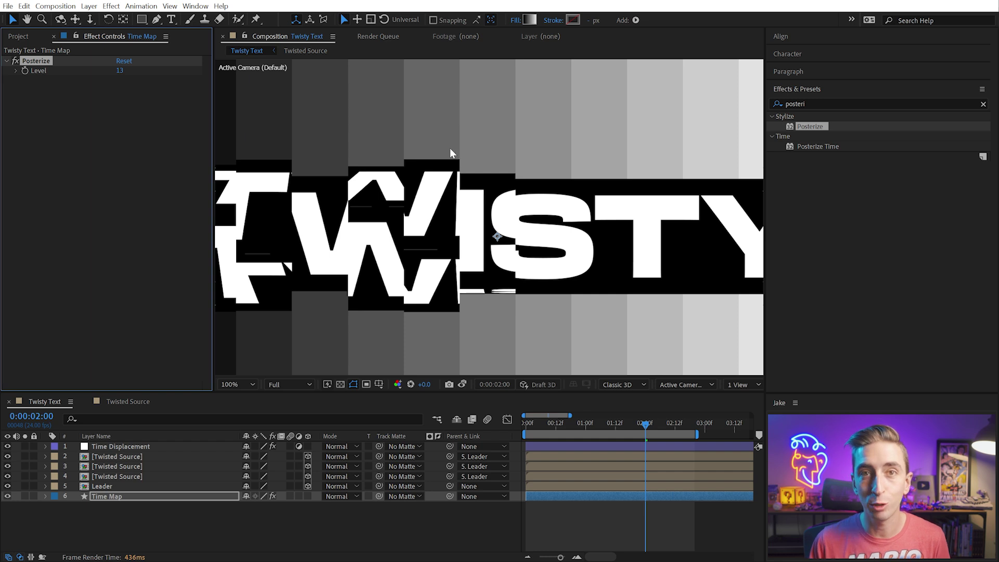
pyautogui.scroll(-1, 446, 148)
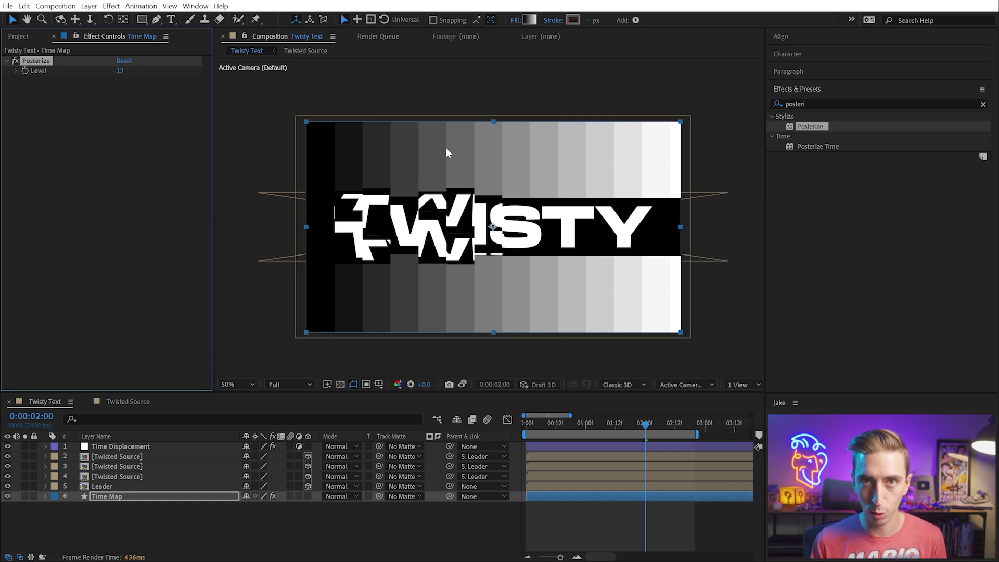
# - Scrub back to the start of the composition and remove the Posterize effect from the Time Map layer
pyautogui.moveTo(645, 424); pyautogui.dragTo(526, 423)
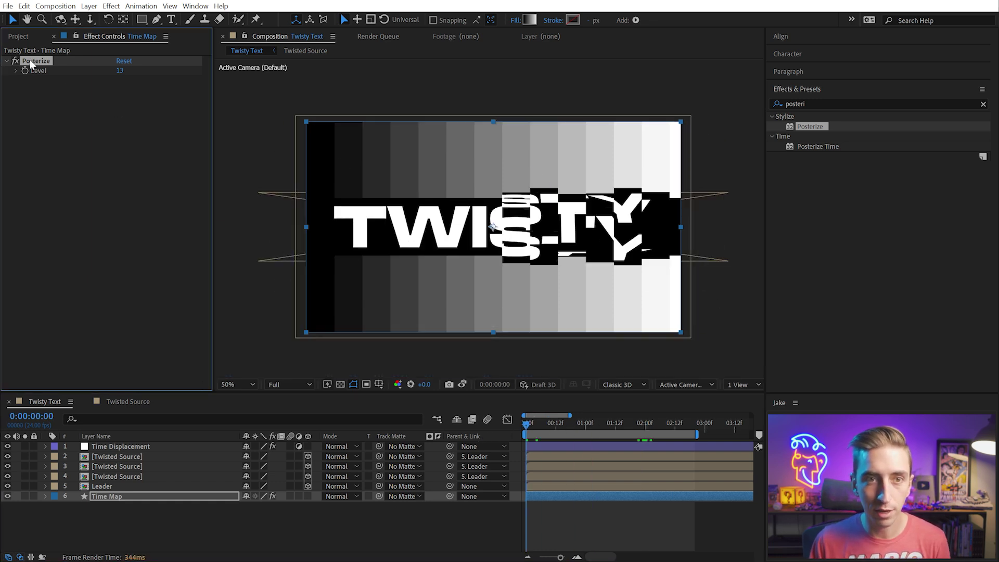
pyautogui.press('Delete')
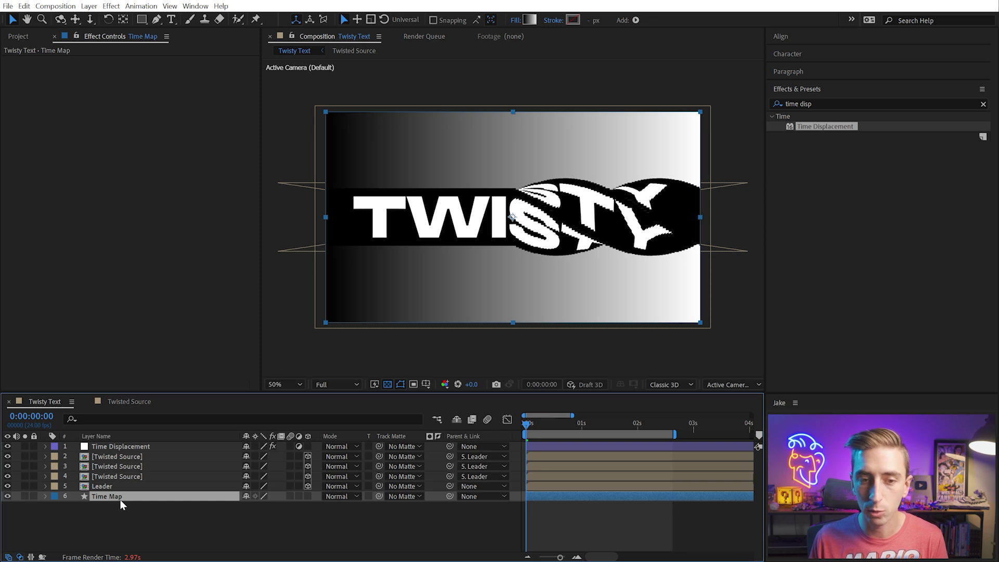
# - Set the white stop of the Time Map gradient fill to 50% brightness and preview the twist
pyautogui.click(527, 20)
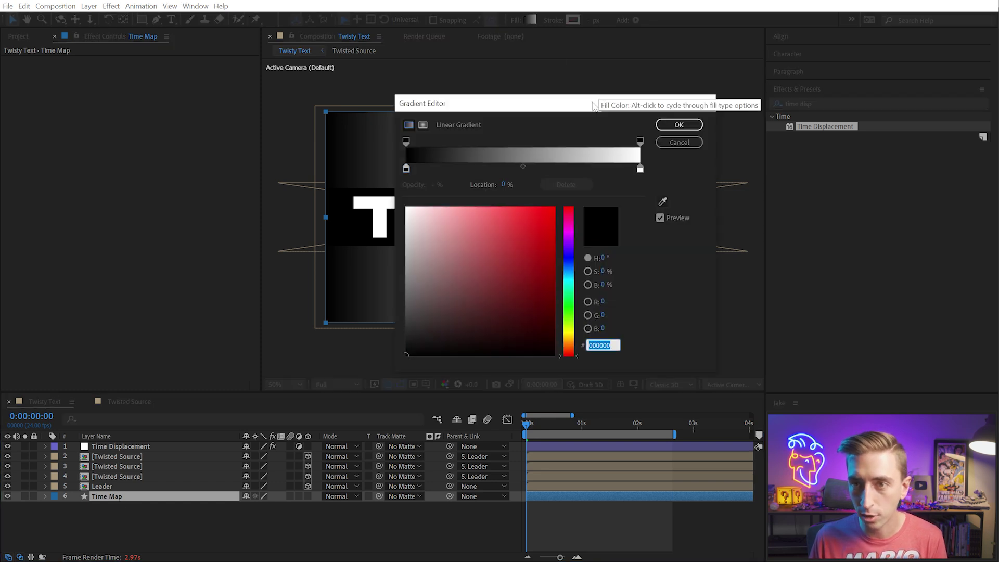
pyautogui.moveTo(592, 100); pyautogui.dragTo(297, 120)
pyautogui.click(347, 187)
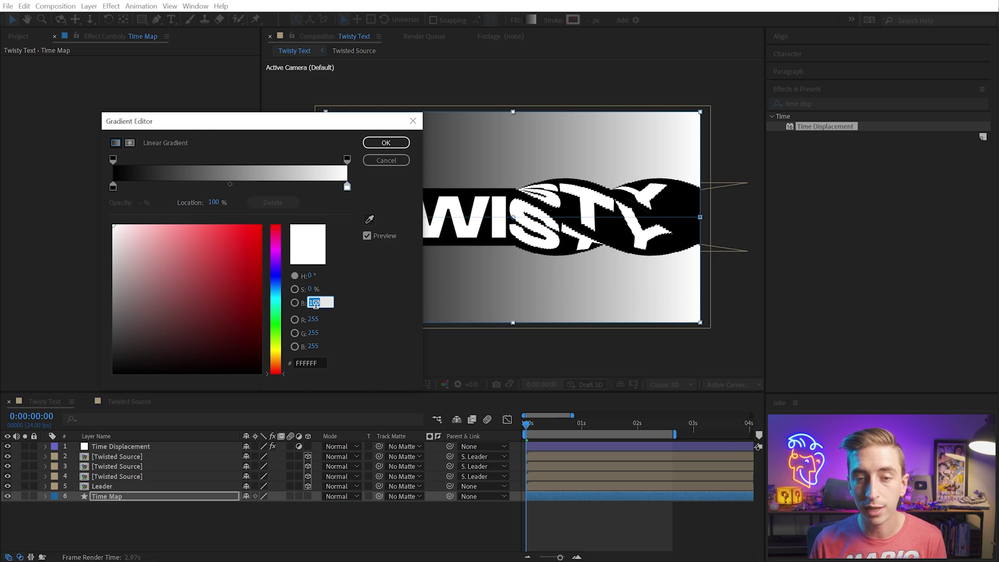
pyautogui.write('50')
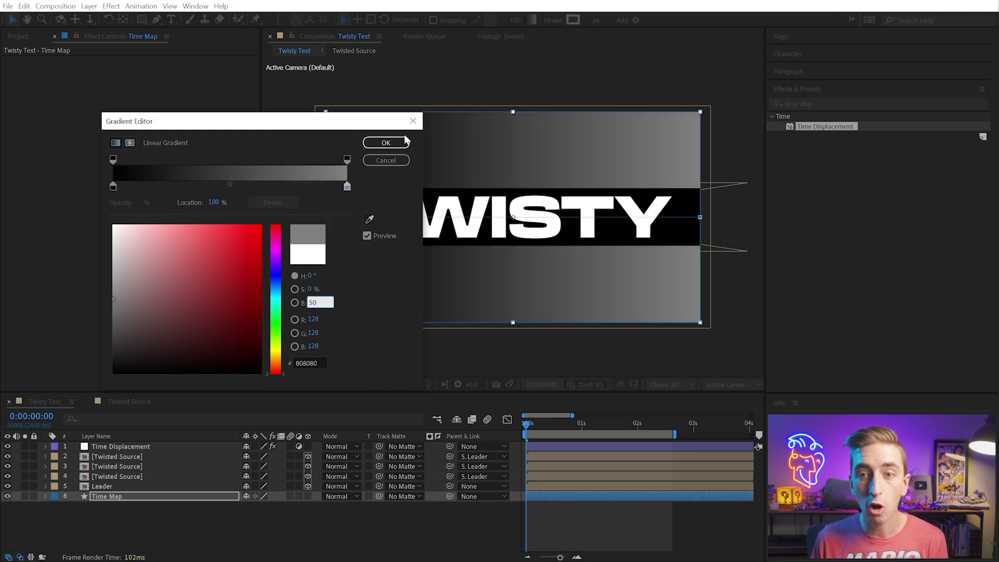
pyautogui.moveTo(362, 127); pyautogui.dragTo(282, 174)
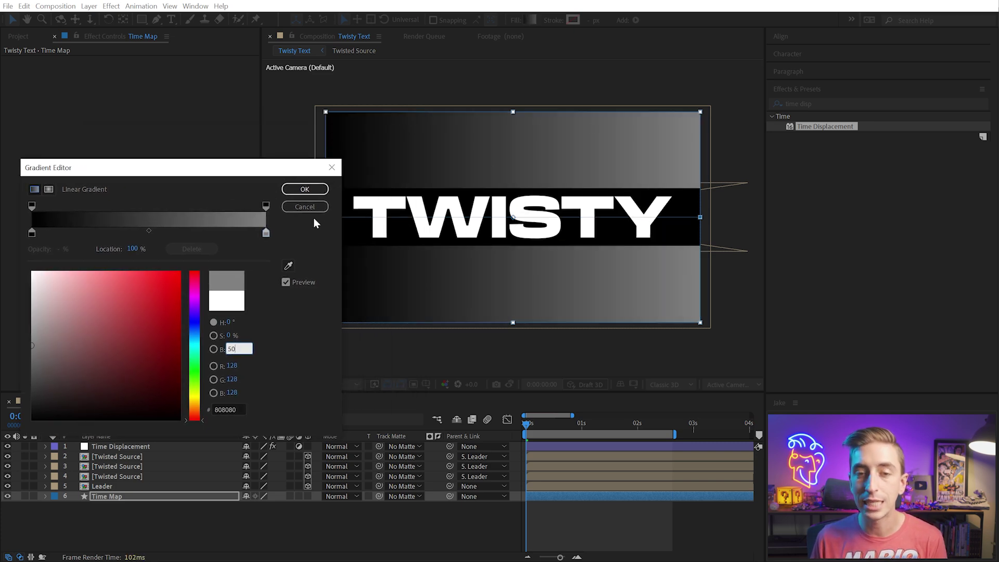
pyautogui.click(294, 191)
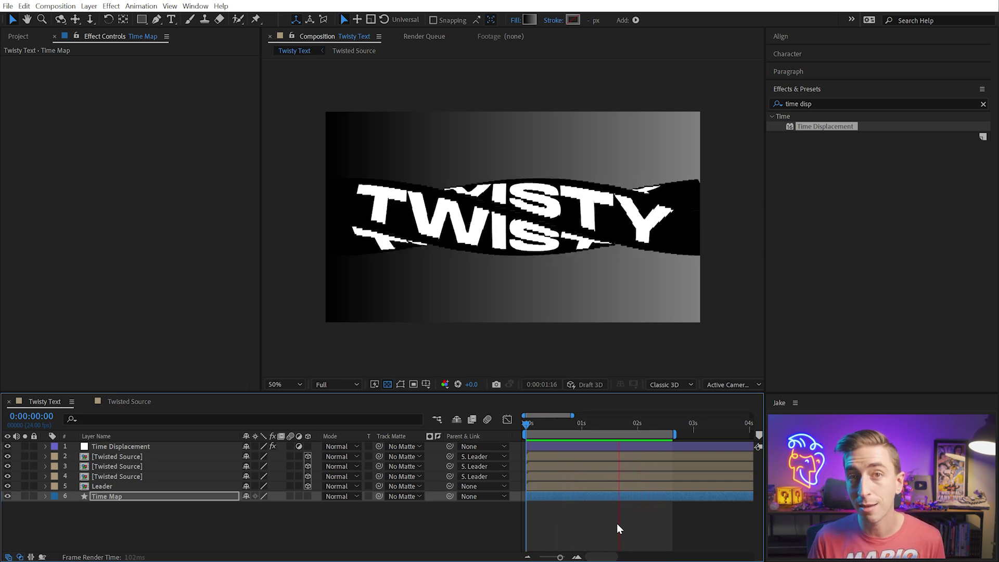
pyautogui.click(586, 493)
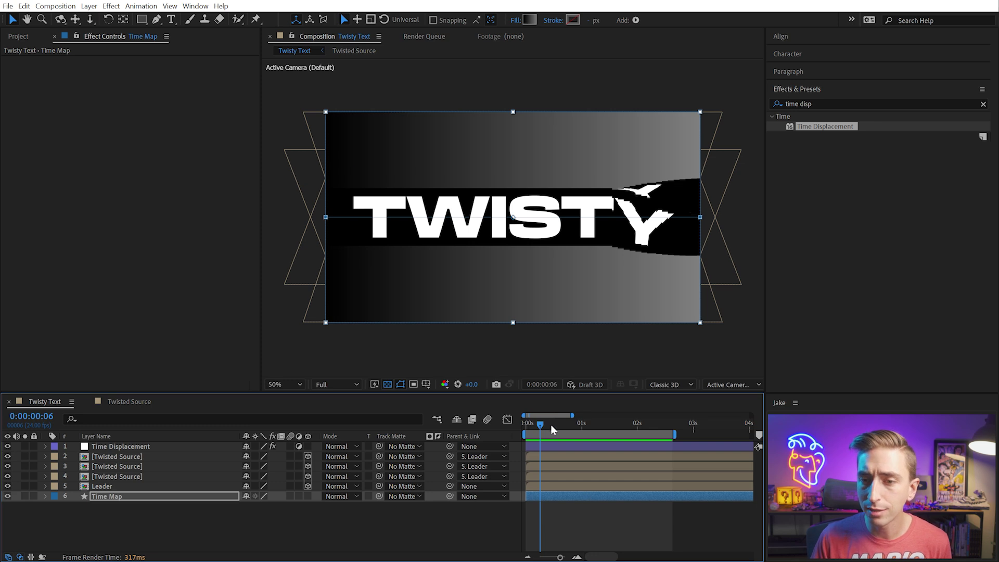
# - Move to 0:00:00:23 and examine the stepped edges of the displaced text up close
pyautogui.moveTo(551, 424); pyautogui.dragTo(578, 421)
pyautogui.press('.')
pyautogui.press('.')
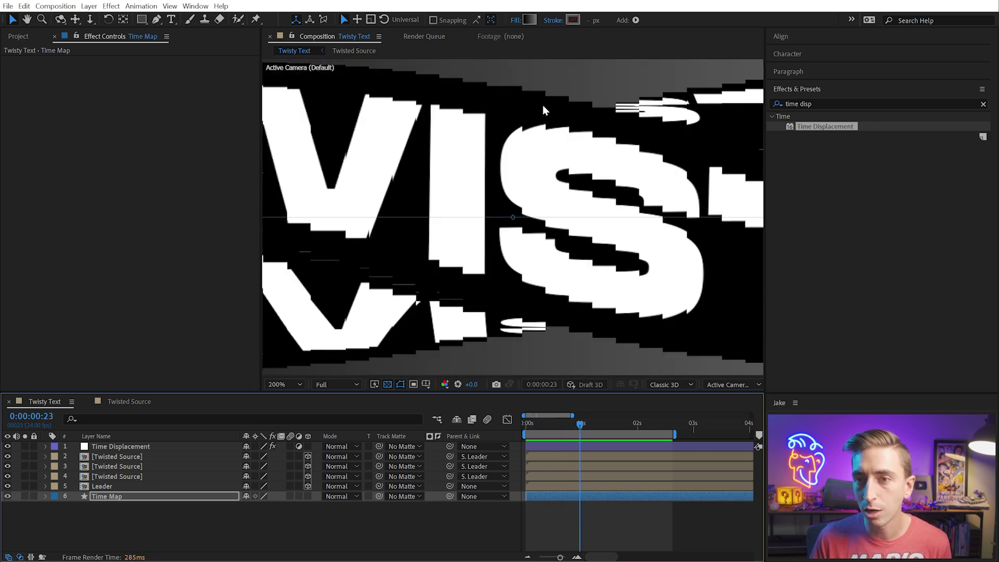
pyautogui.press(',')
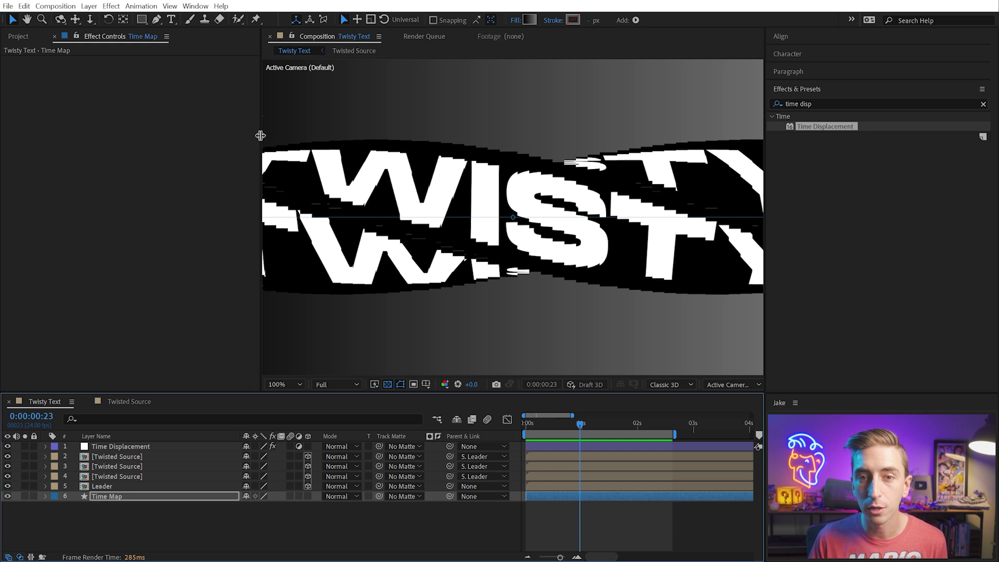
pyautogui.moveTo(260, 135); pyautogui.dragTo(119, 135)
pyautogui.press(',')
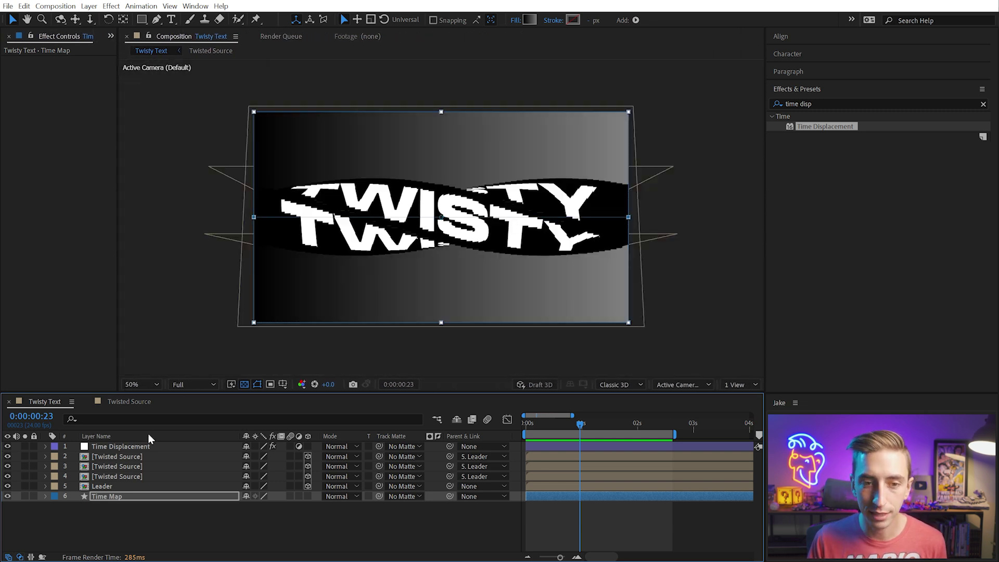
pyautogui.press('.')
# - Set the Time Displacement effect's Time Resolution to 120 fps and preview the twist from the start
pyautogui.click(120, 446)
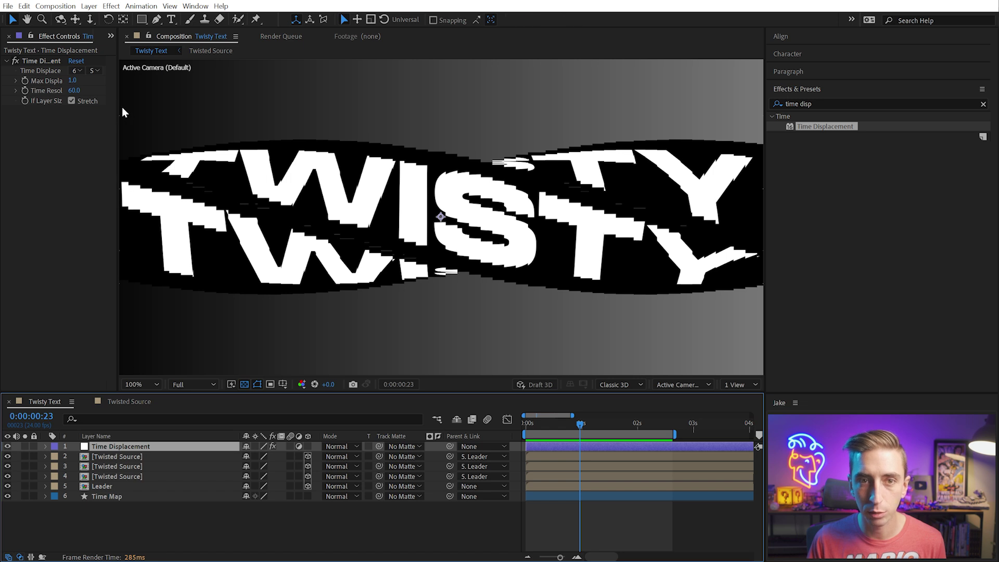
pyautogui.moveTo(117, 108); pyautogui.dragTo(237, 101)
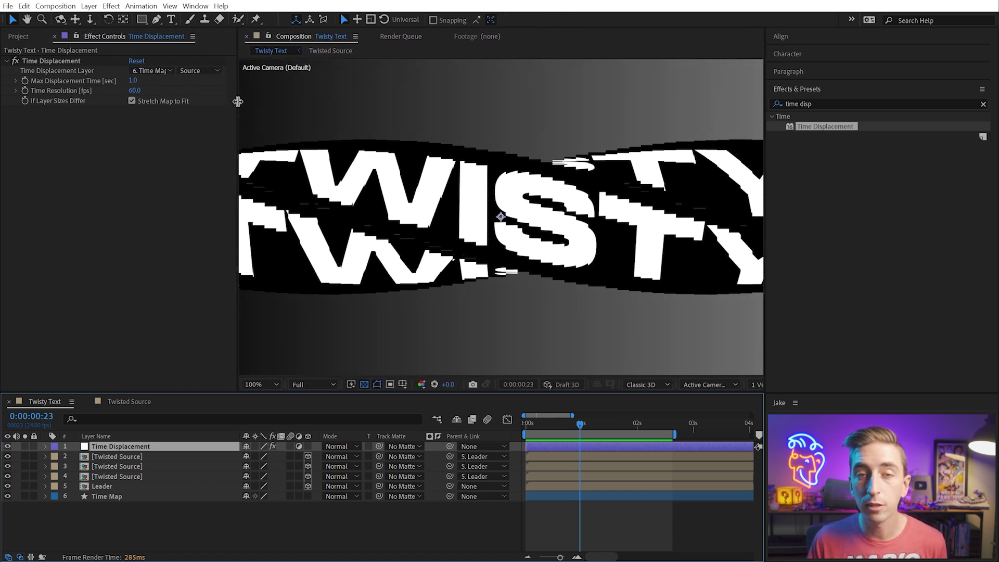
pyautogui.click(134, 91)
pyautogui.write('120')
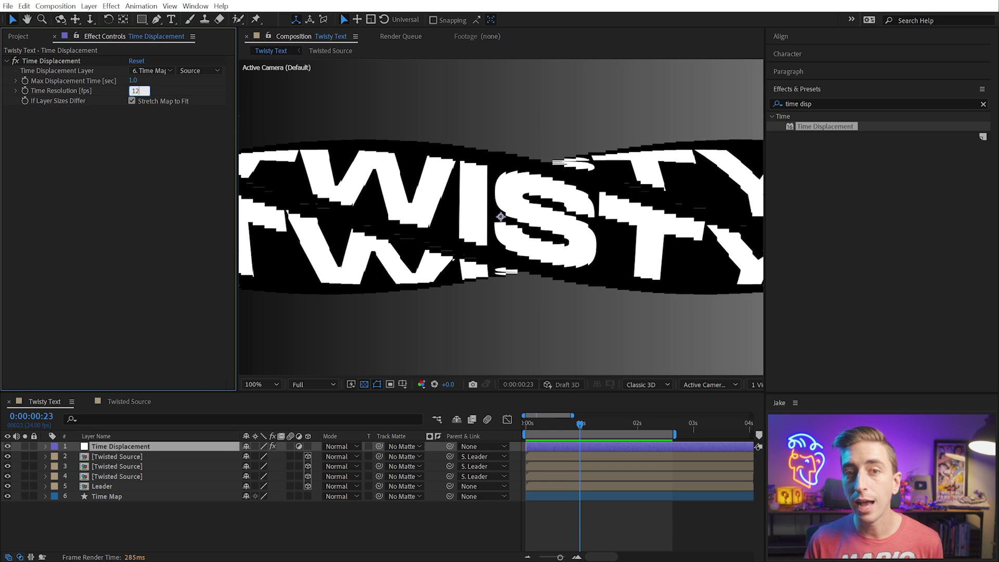
pyautogui.press('Return')
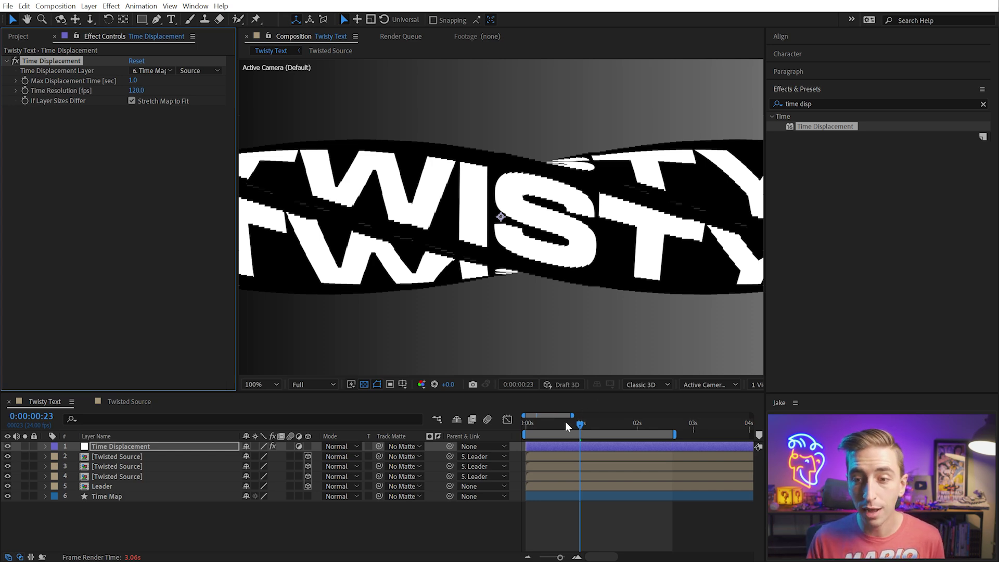
pyautogui.moveTo(565, 421); pyautogui.dragTo(465, 410)
pyautogui.press('space')
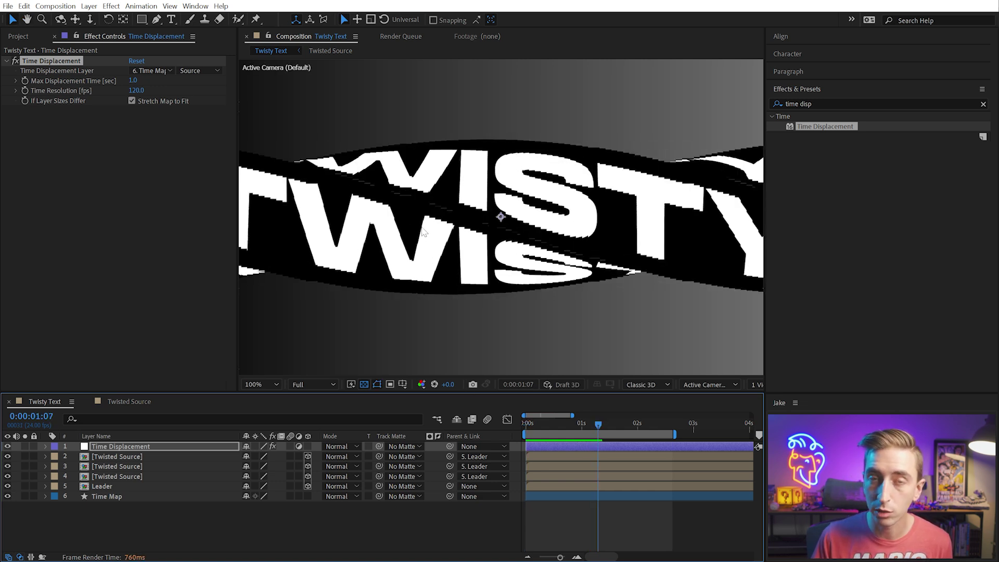
# - Set the project color depth to 16 bpc and the Time Displacement effect's Time Resolution to 960 fps
pyautogui.click(20, 37)
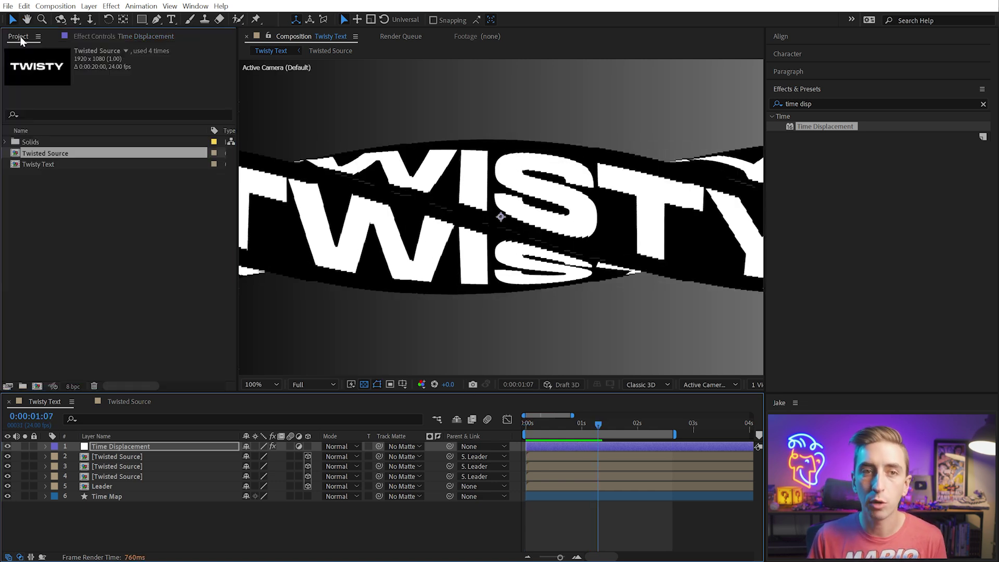
pyautogui.keyDown('alt'); pyautogui.click(73, 386); pyautogui.keyUp('alt')
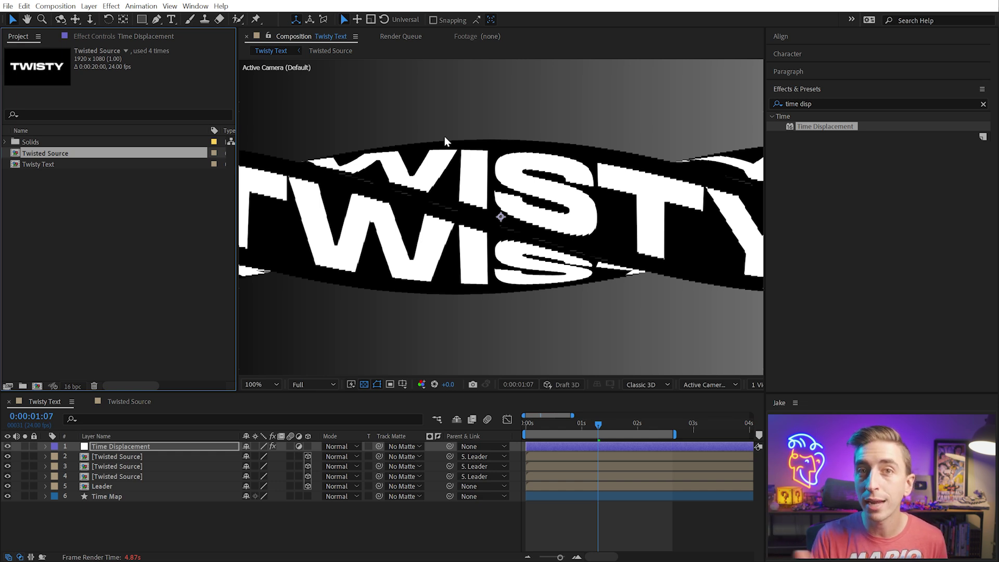
pyautogui.click(121, 35)
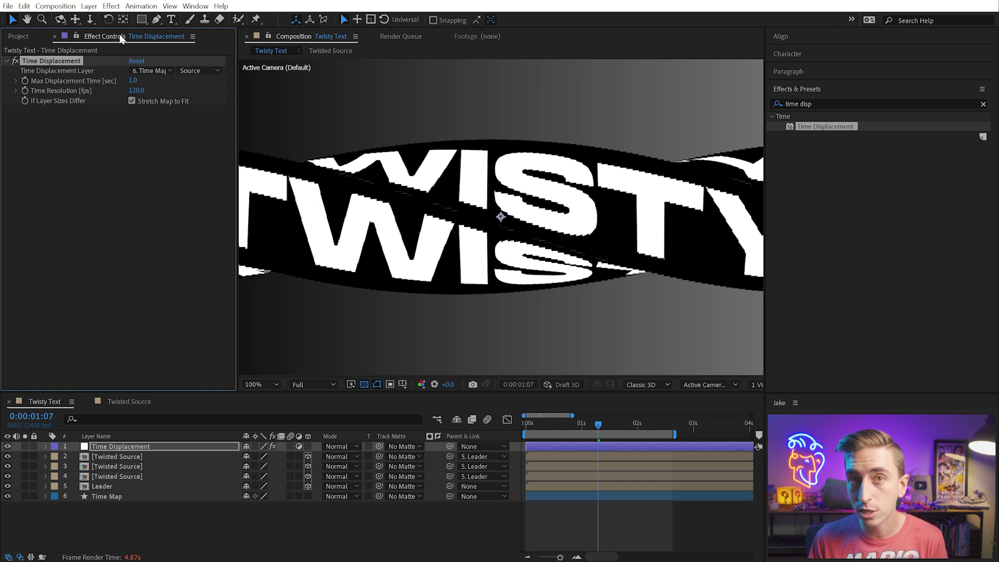
pyautogui.click(139, 90)
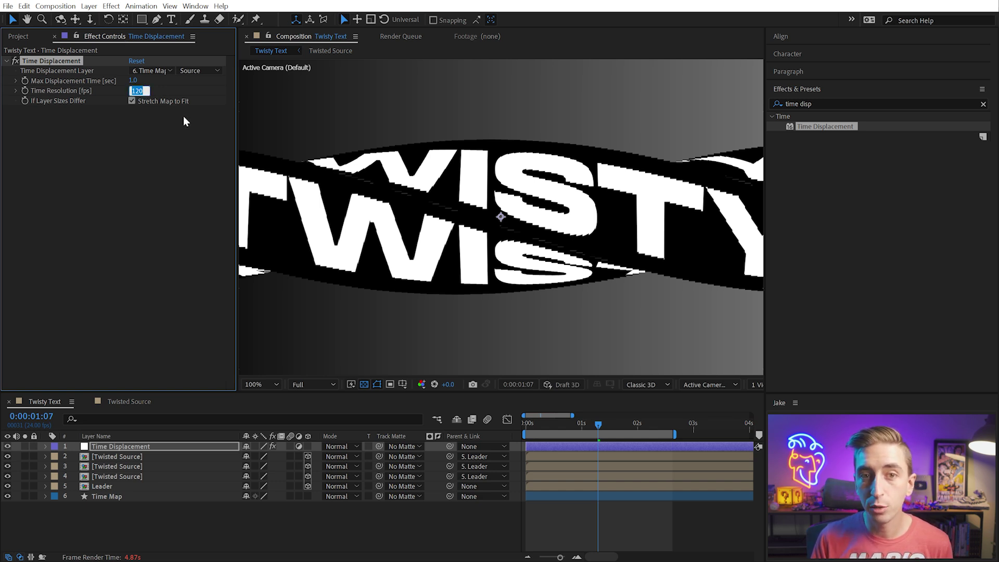
pyautogui.write('960')
pyautogui.press('Return')
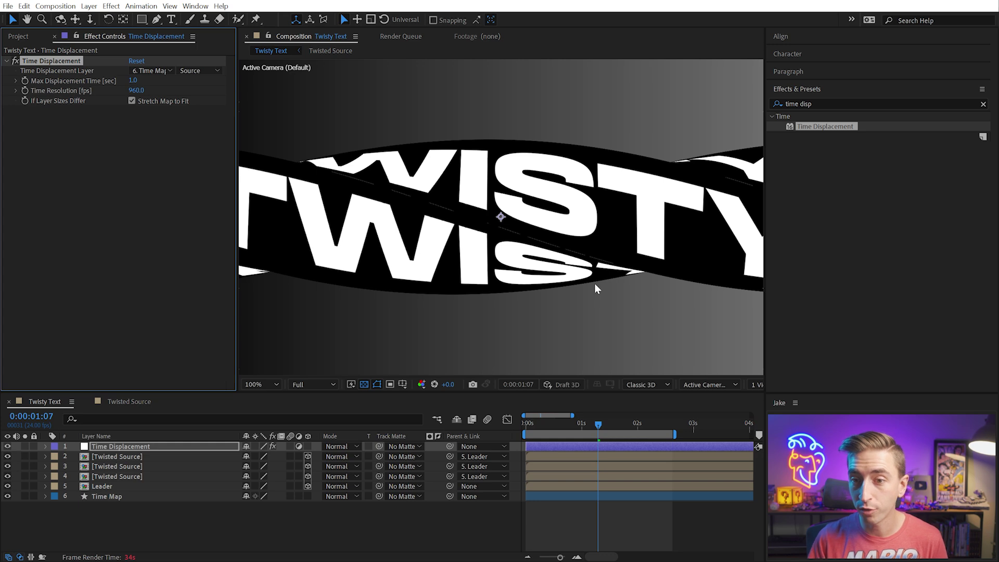
# - Preview the twist animation and examine the smoothness of the letter edges up close and in the full frame
pyautogui.press('space')
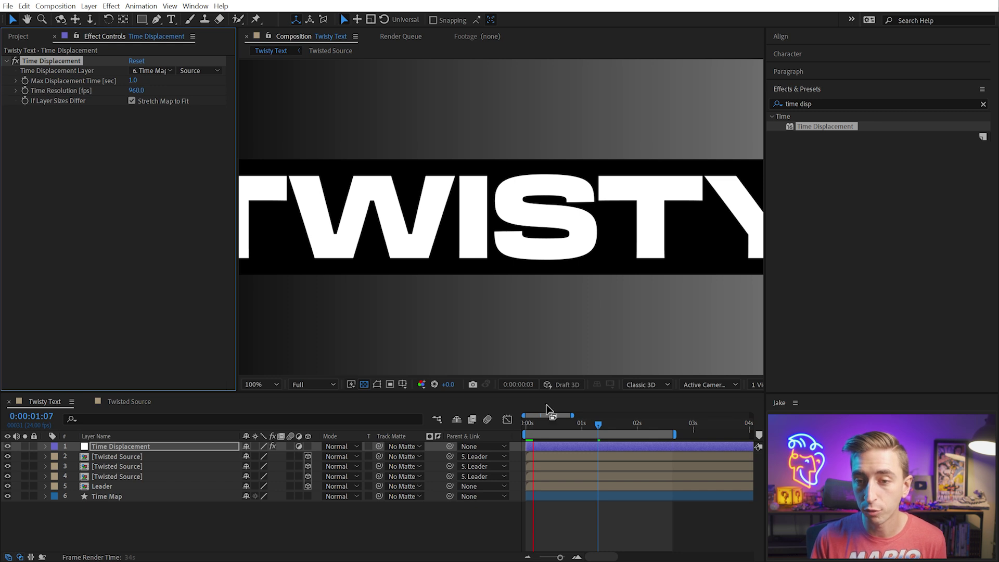
pyautogui.press('space')
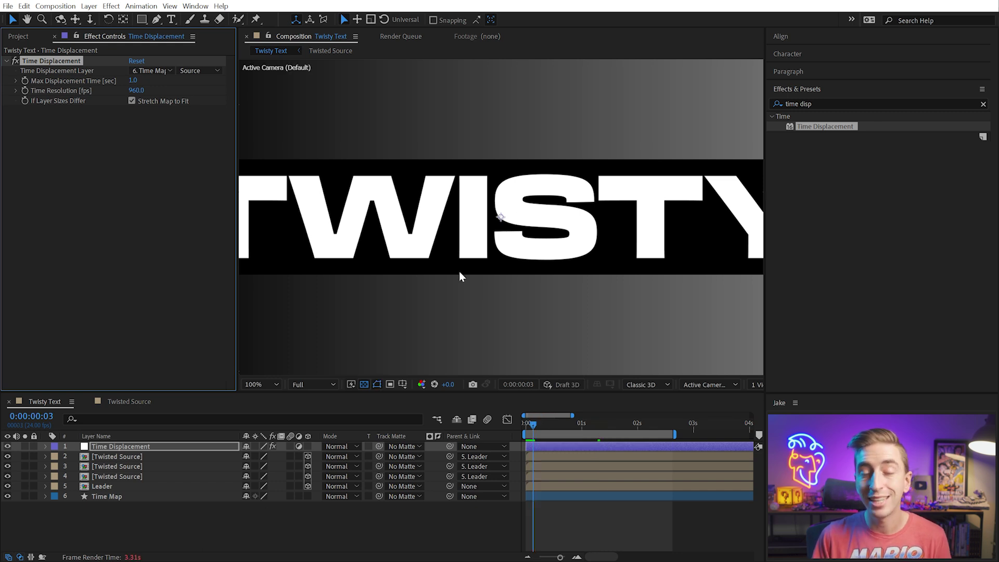
pyautogui.scroll(-2, 524, 191)
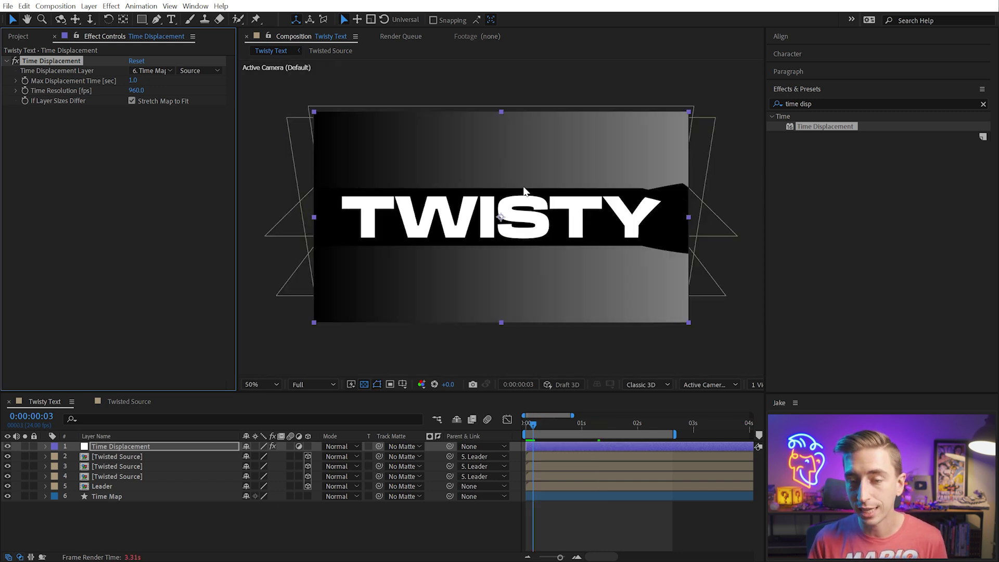
pyautogui.press('space')
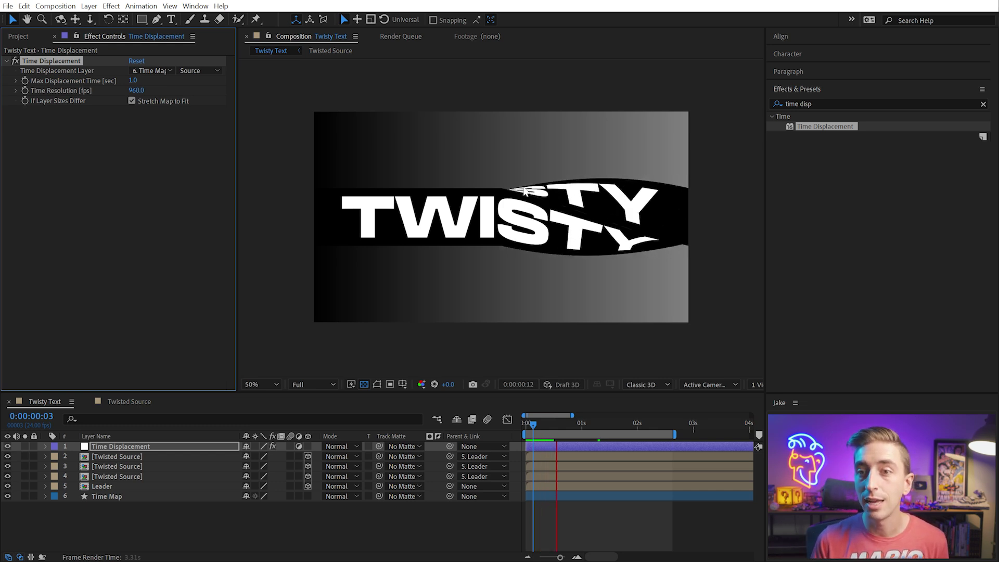
pyautogui.press('space')
pyautogui.press('.')
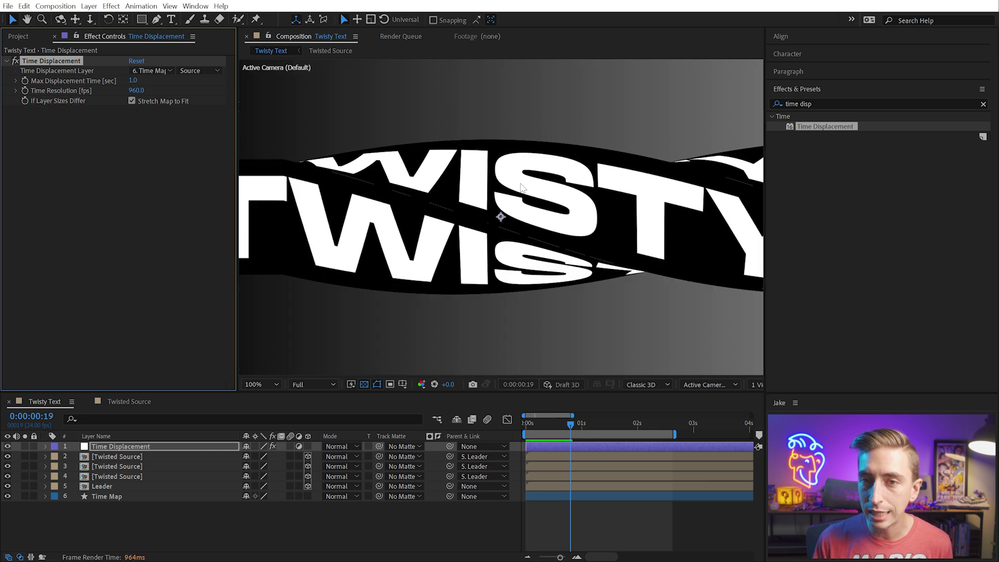
pyautogui.press('.')
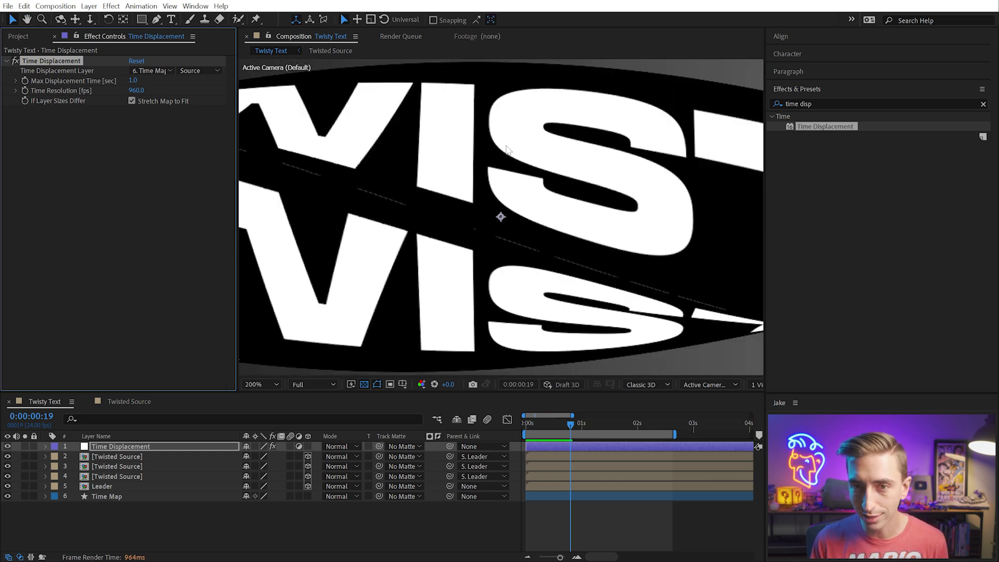
pyautogui.press(',')
pyautogui.press(',')
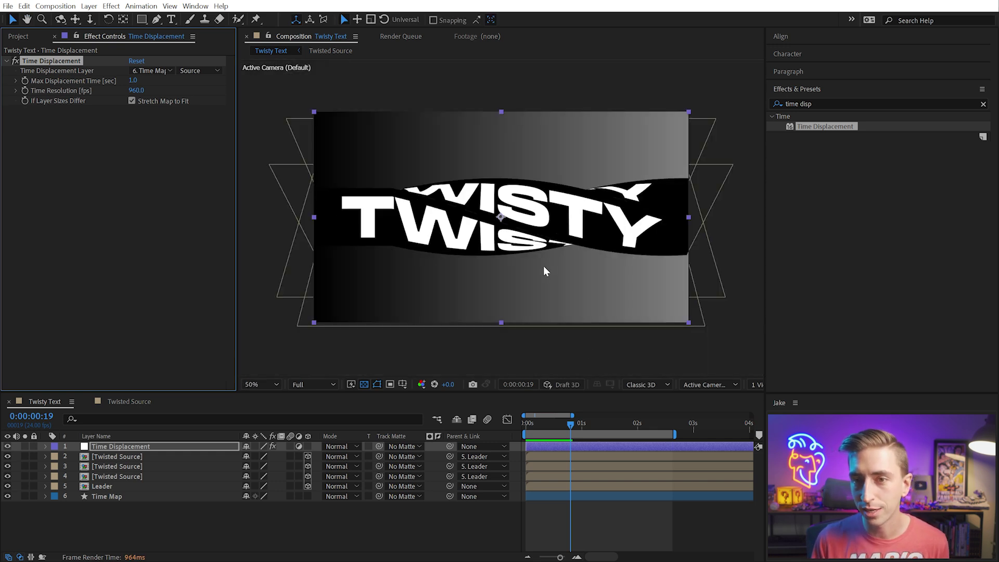
pyautogui.press('space')
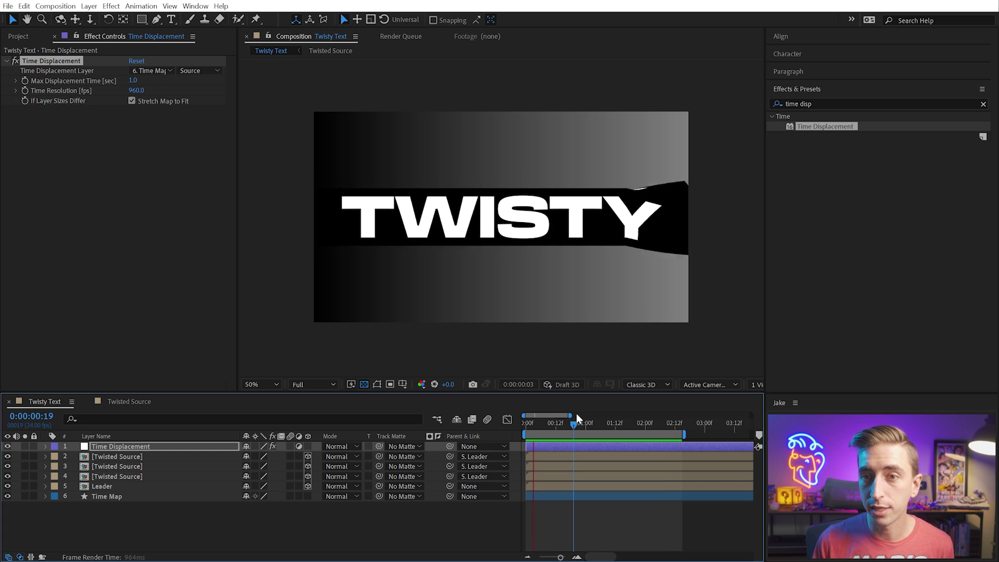
pyautogui.press('space')
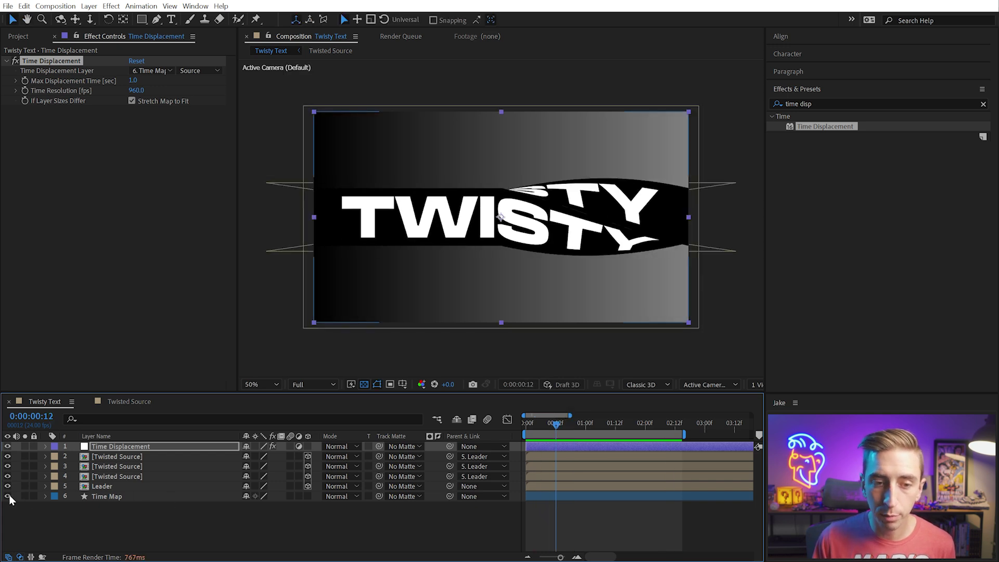
# - Hide the Time Map layer and set the project color depth to 8 bpc
pyautogui.click(7, 496)
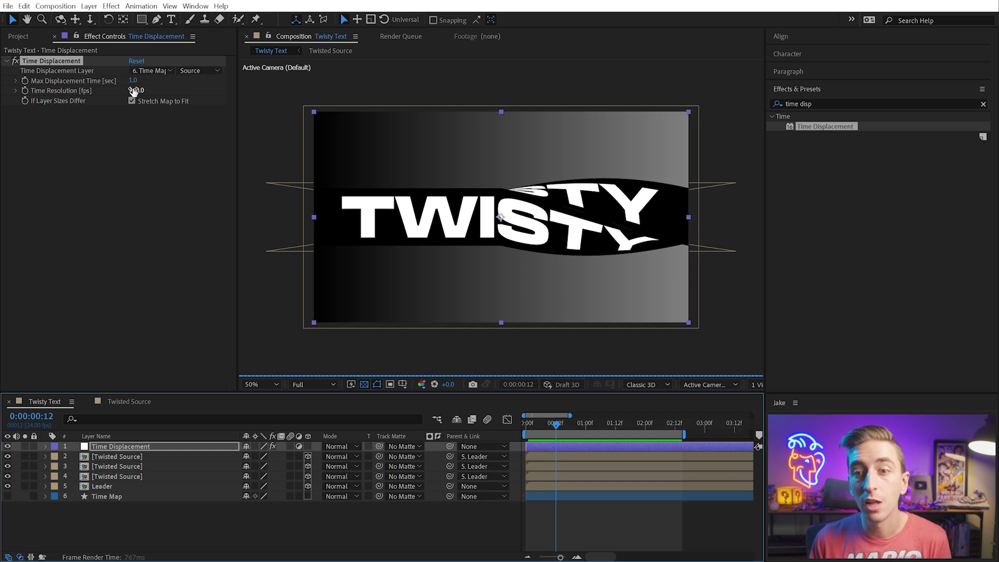
pyautogui.click(19, 37)
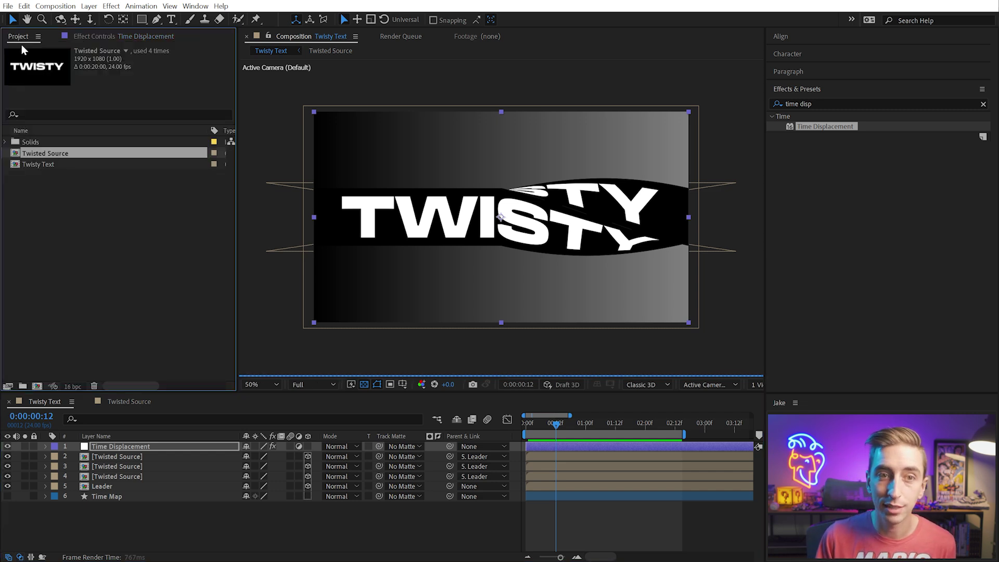
pyautogui.click(66, 391)
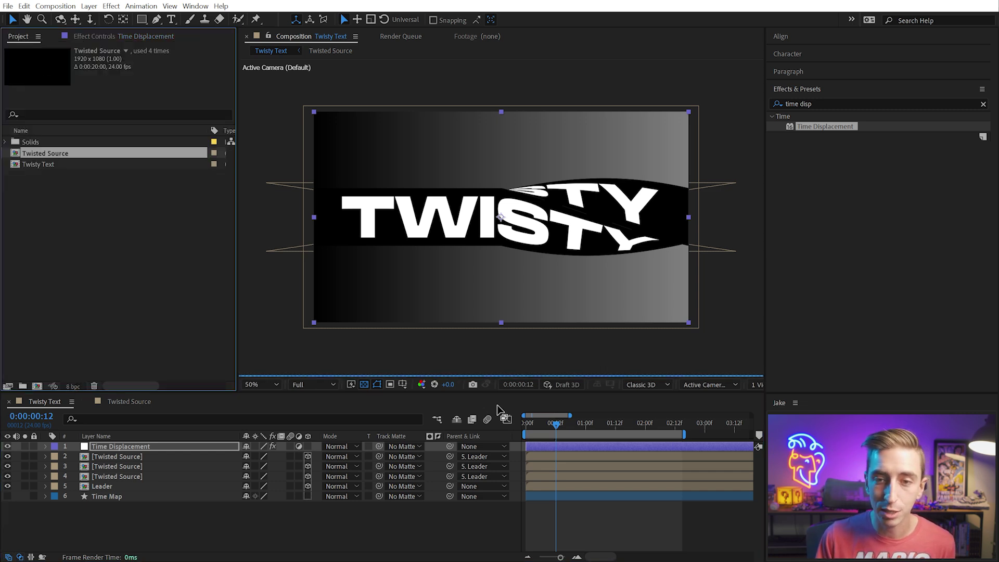
pyautogui.click(609, 533)
# - Set the Time Displacement effect's Time Resolution to 60 fps and preview the twist with the transparency grid turned off
pyautogui.click(102, 37)
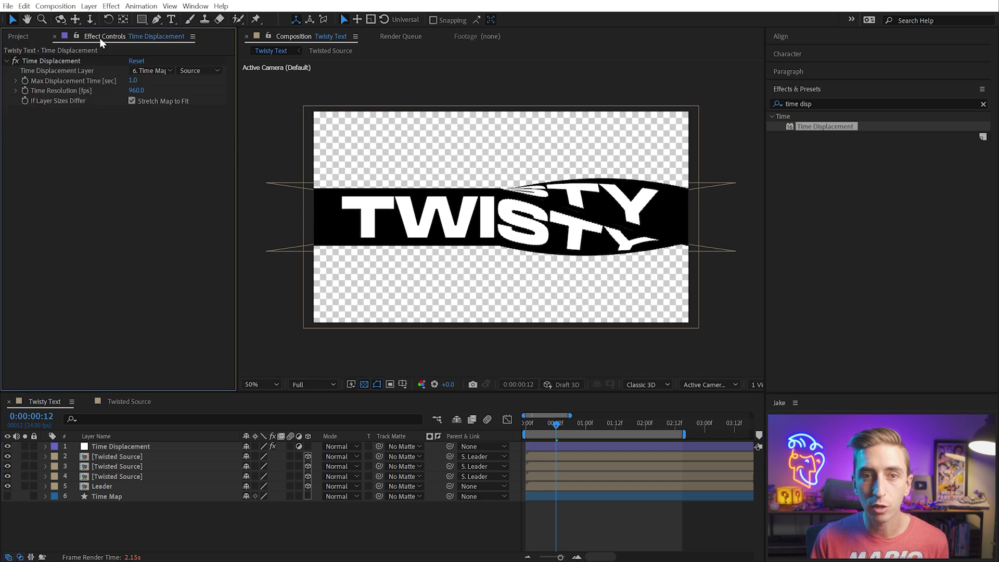
pyautogui.click(136, 89)
pyautogui.write('6')
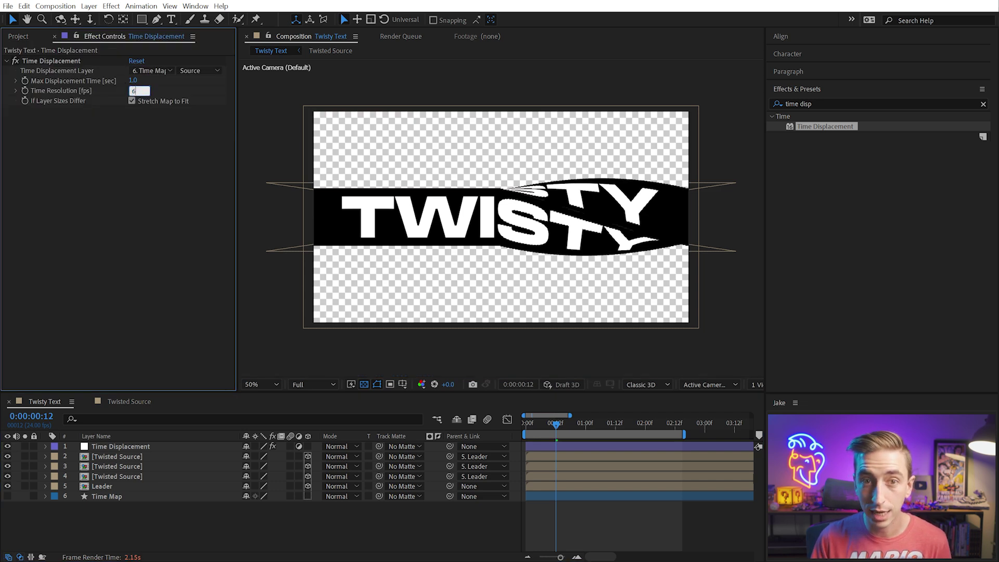
pyautogui.write('0')
pyautogui.press('Return')
pyautogui.press('space')
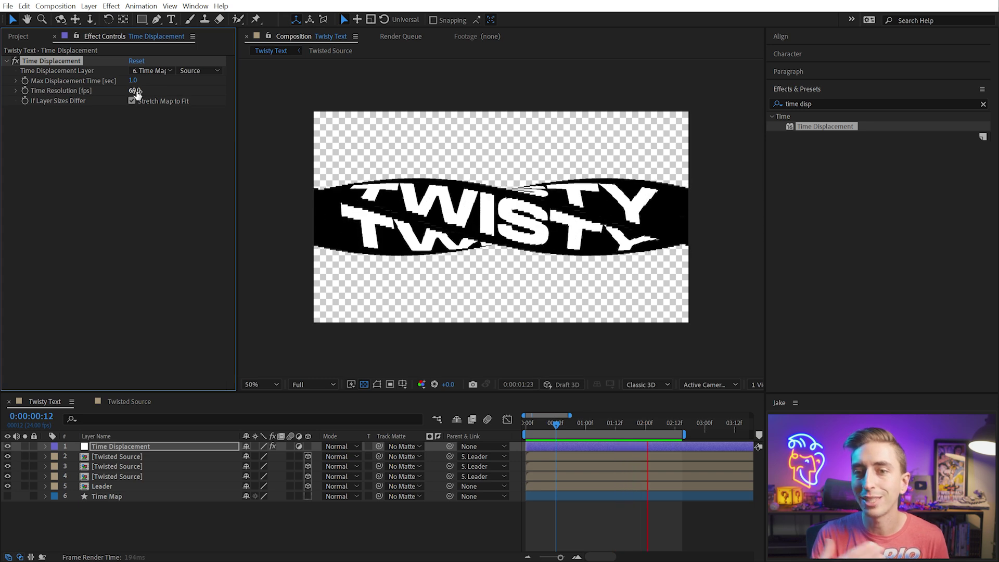
pyautogui.click(363, 384)
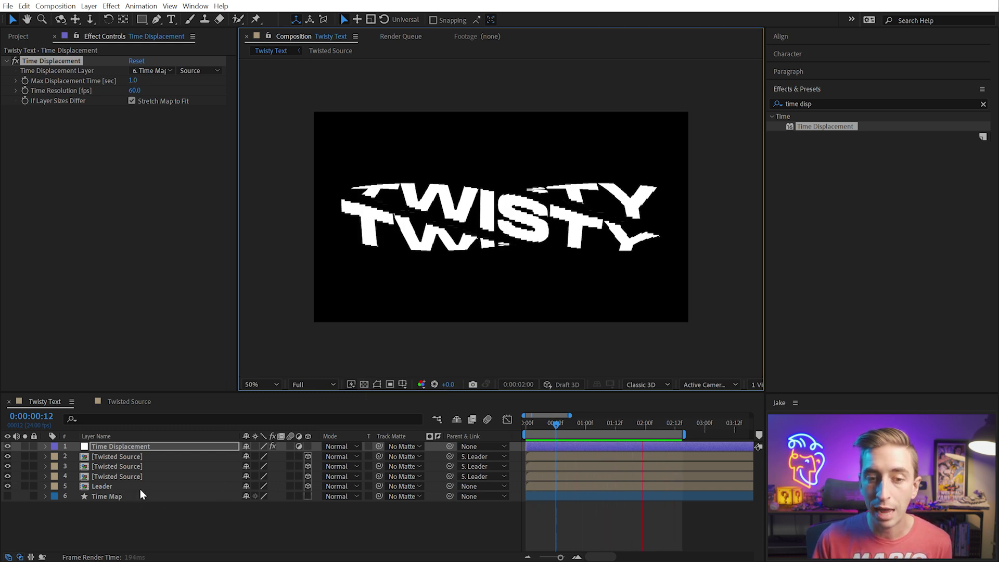
pyautogui.press('space')
# - Reveal the Leader layer's X Rotation keyframes and apply Easy Ease to both of them
pyautogui.click(120, 486)
pyautogui.press('u')
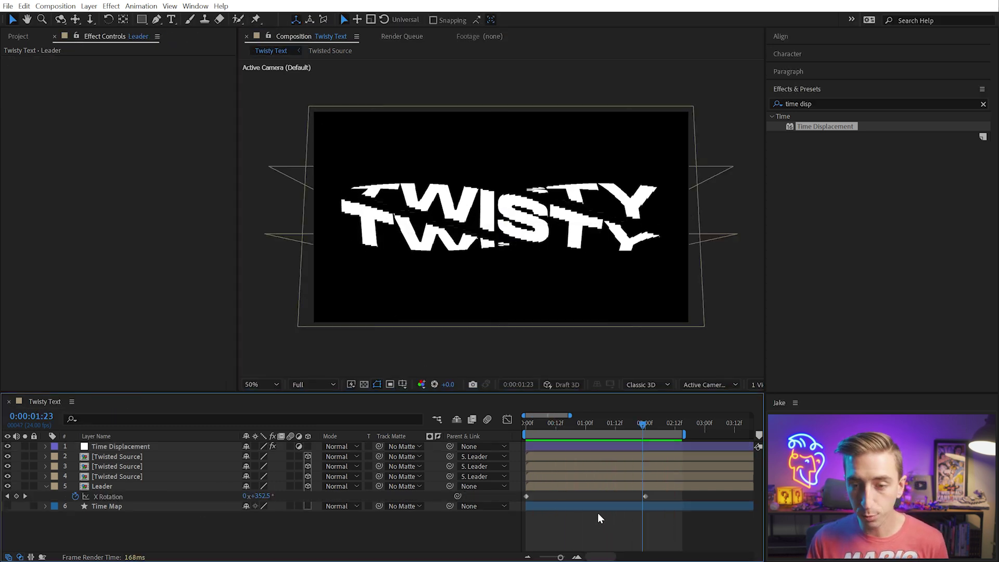
pyautogui.moveTo(669, 495); pyautogui.dragTo(508, 506)
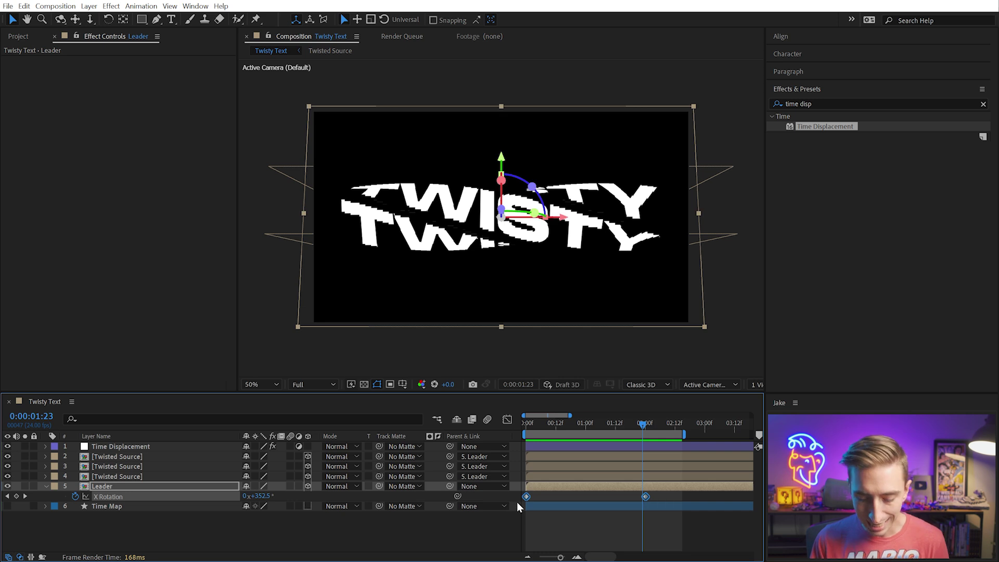
pyautogui.press('F9')
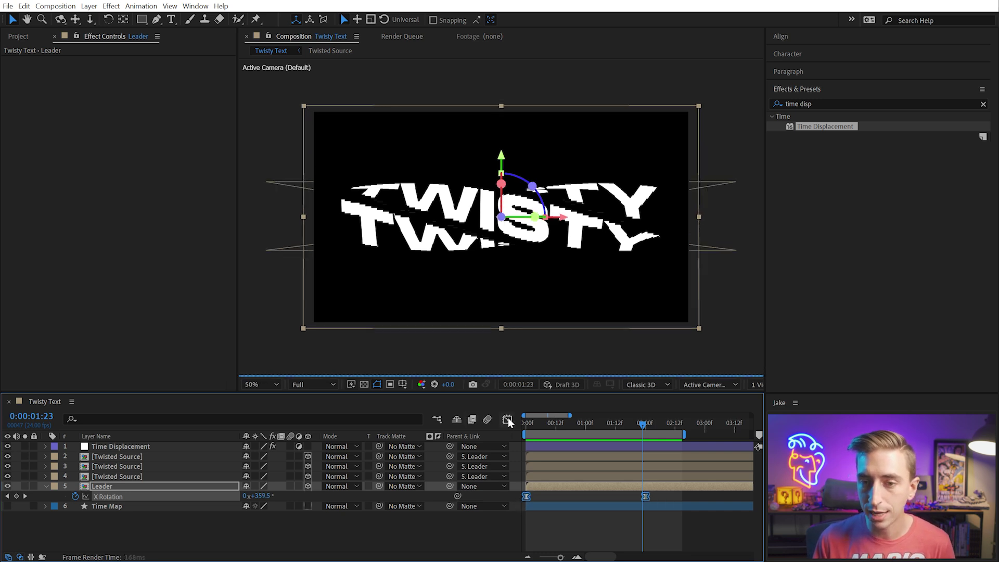
# - Lengthen the ease handles of the X Rotation speed graph to form a steep early peak, and return to the composition start
pyautogui.click(507, 419)
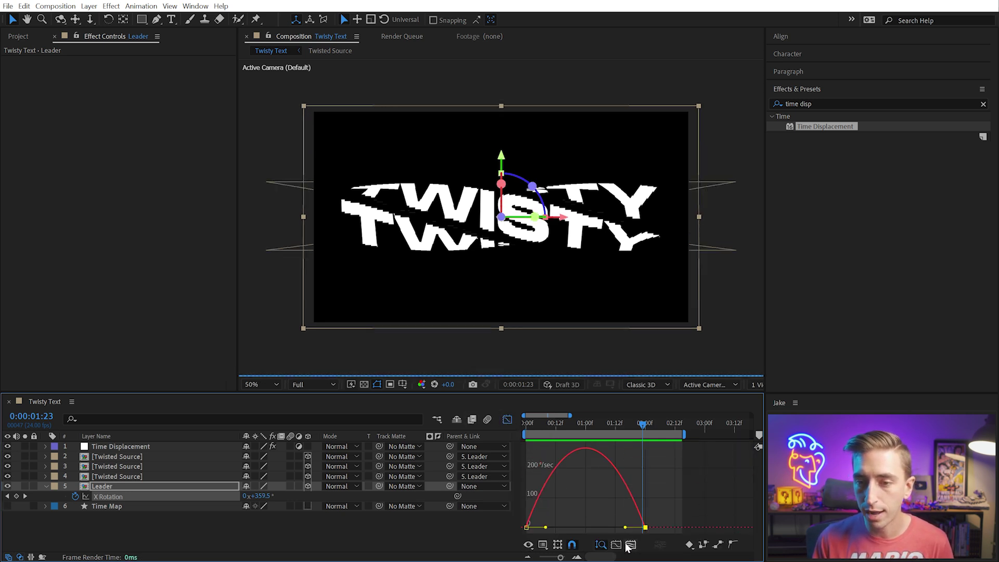
pyautogui.moveTo(624, 526); pyautogui.dragTo(595, 528)
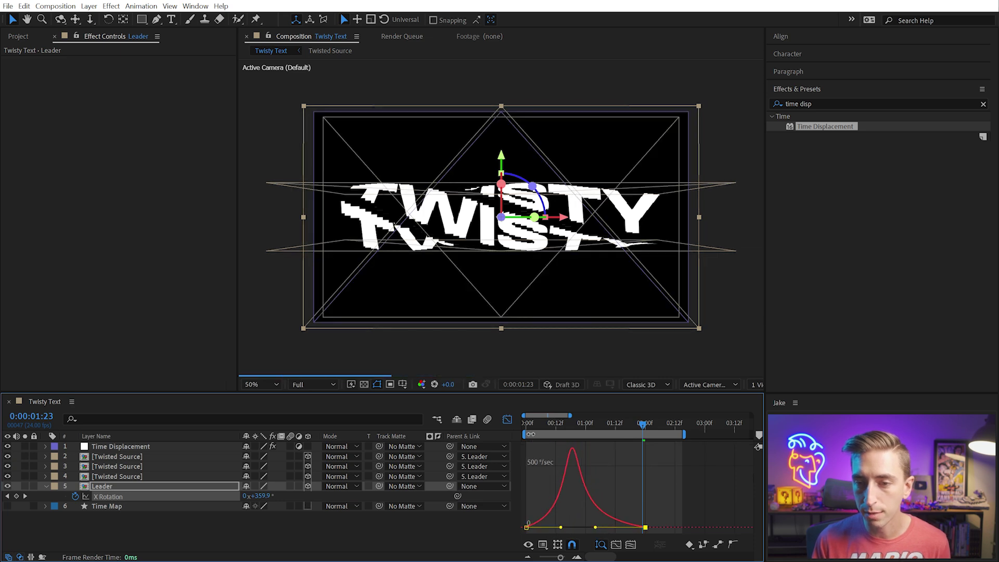
pyautogui.click(507, 419)
pyautogui.moveTo(568, 425); pyautogui.dragTo(495, 425)
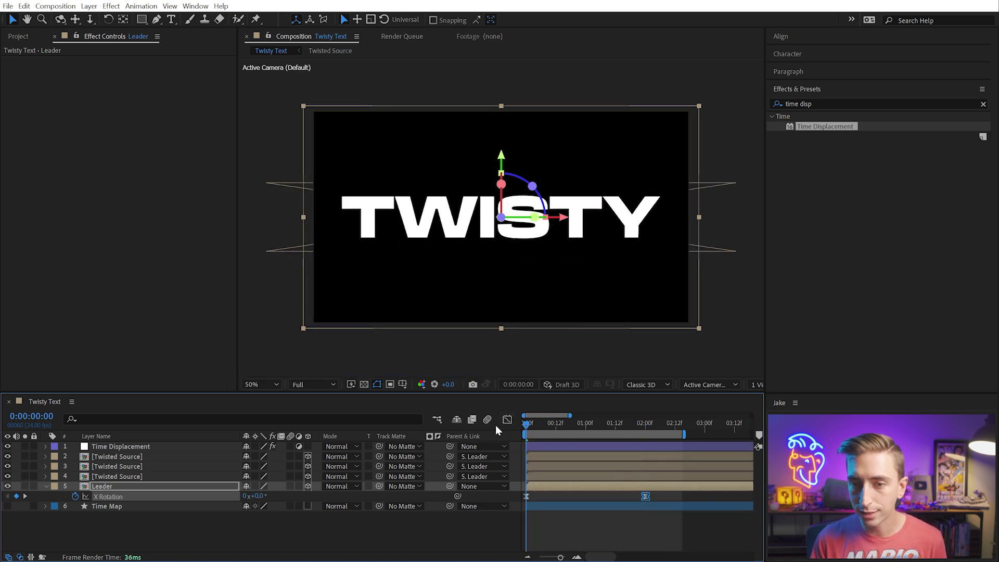
# - Play back and scrub the eased twist around the one-second mark to check the new rotation speed
pyautogui.press('space')
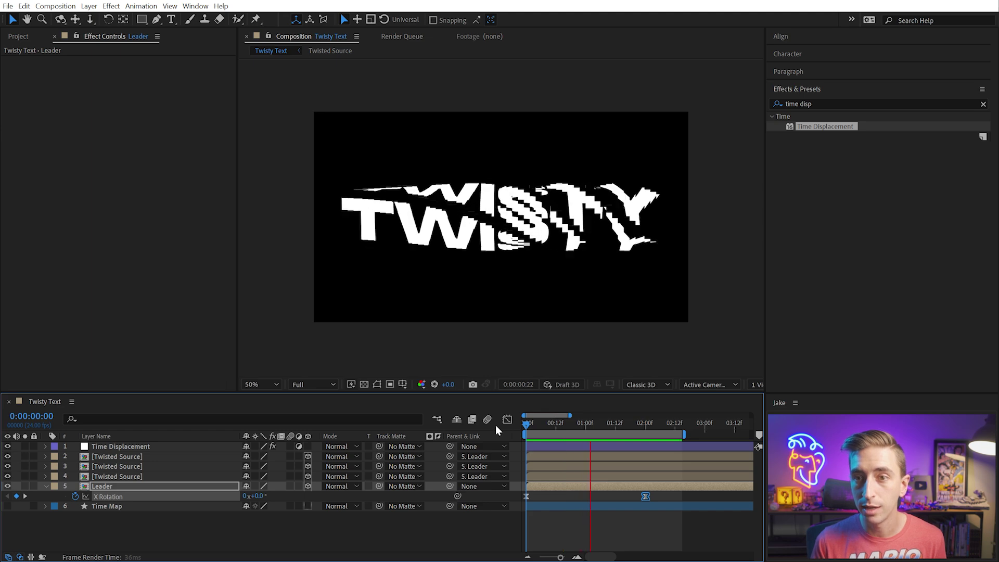
pyautogui.click(592, 423)
pyautogui.moveTo(584, 424)
pyautogui.mouseDown()
pyautogui.moveTo(575, 417)
pyautogui.moveTo(590, 416)
pyautogui.mouseUp()
pyautogui.press('space')
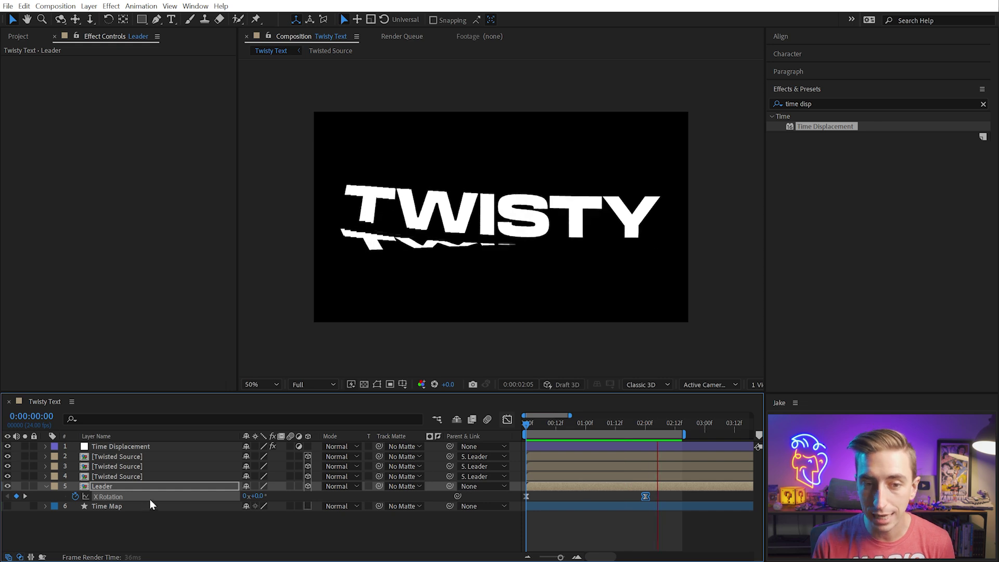
# - Set the Time Displacement effect's Max Displacement Time to 0.5 seconds and preview the twist
pyautogui.press('space')
pyautogui.click(99, 446)
pyautogui.click(61, 60)
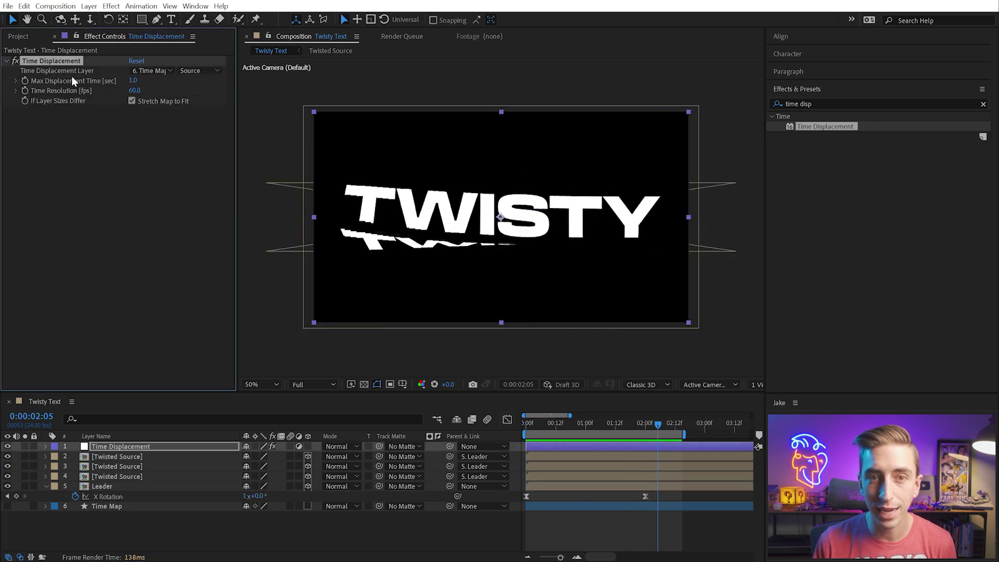
pyautogui.press('space')
pyautogui.click(133, 80)
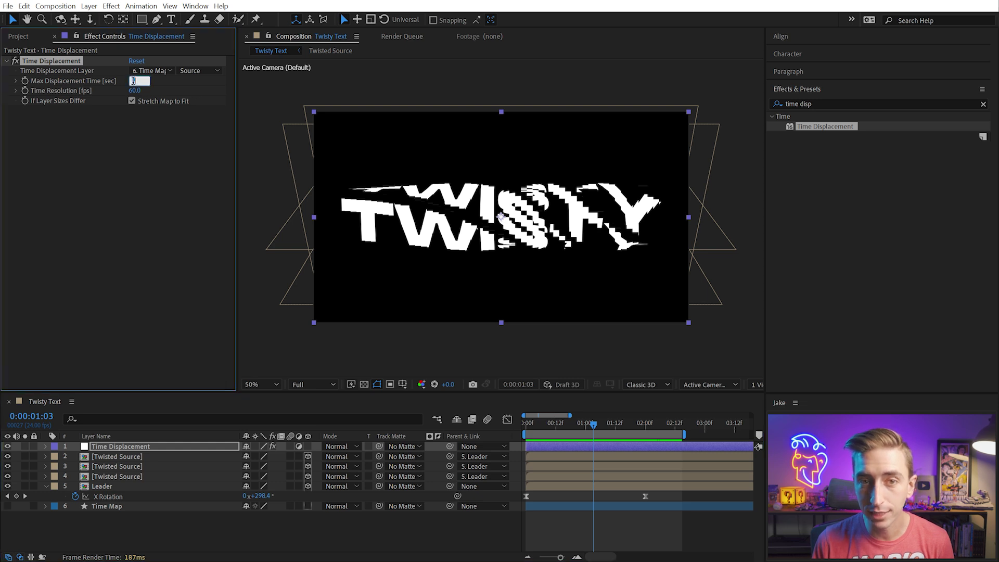
pyautogui.write('0.5')
pyautogui.press('Return')
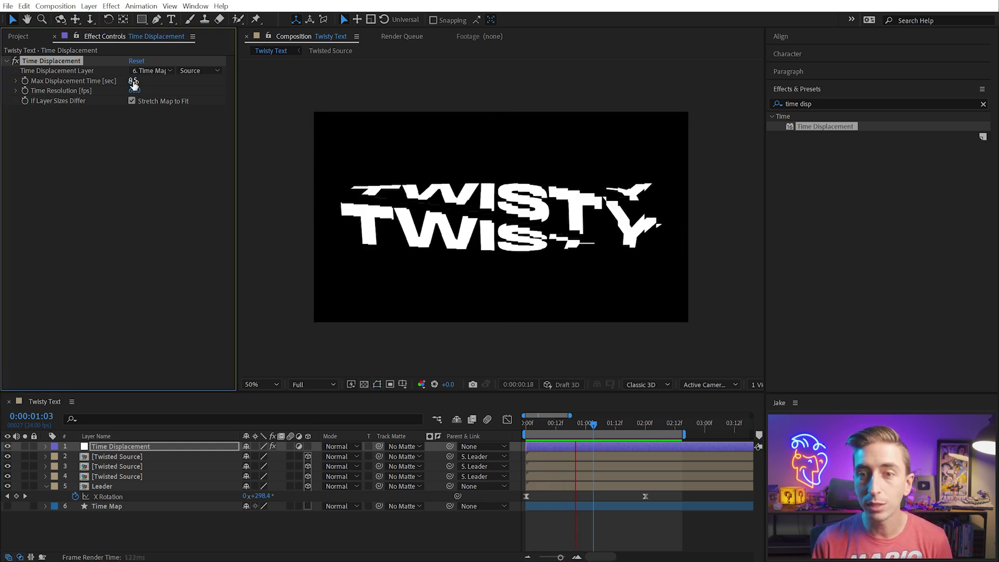
# - Try a Max Displacement Time of 2.0 seconds in playback and restore the value to 0.5
pyautogui.click(134, 82)
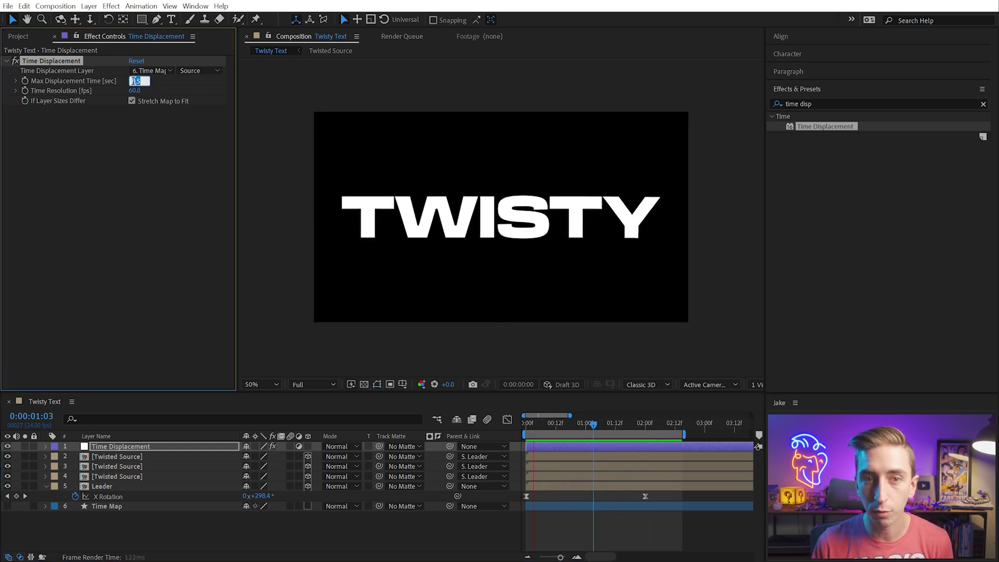
pyautogui.press('Return')
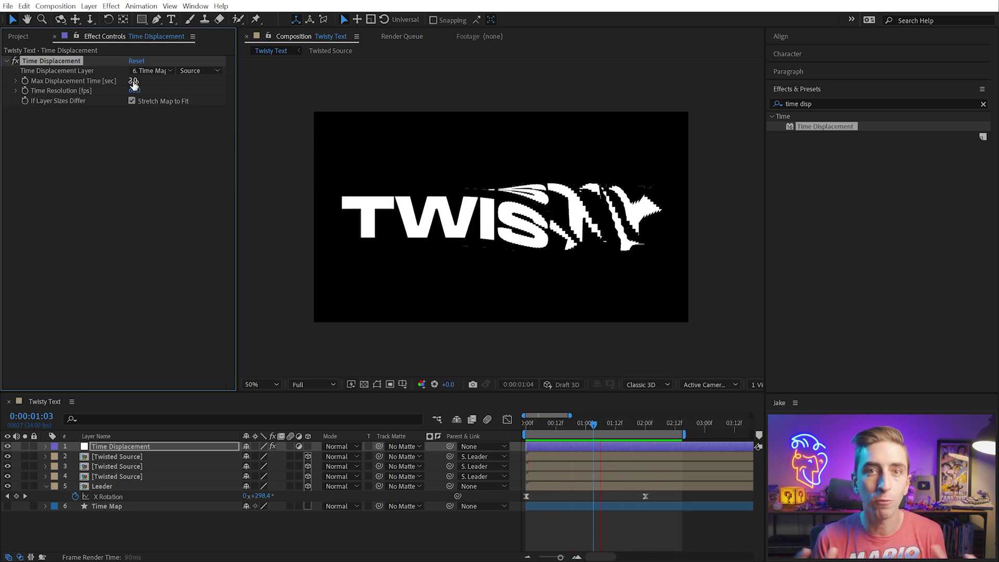
pyautogui.moveTo(134, 84)
pyautogui.mouseDown()
pyautogui.moveTo(124, 84)
pyautogui.moveTo(134, 85)
pyautogui.mouseUp()
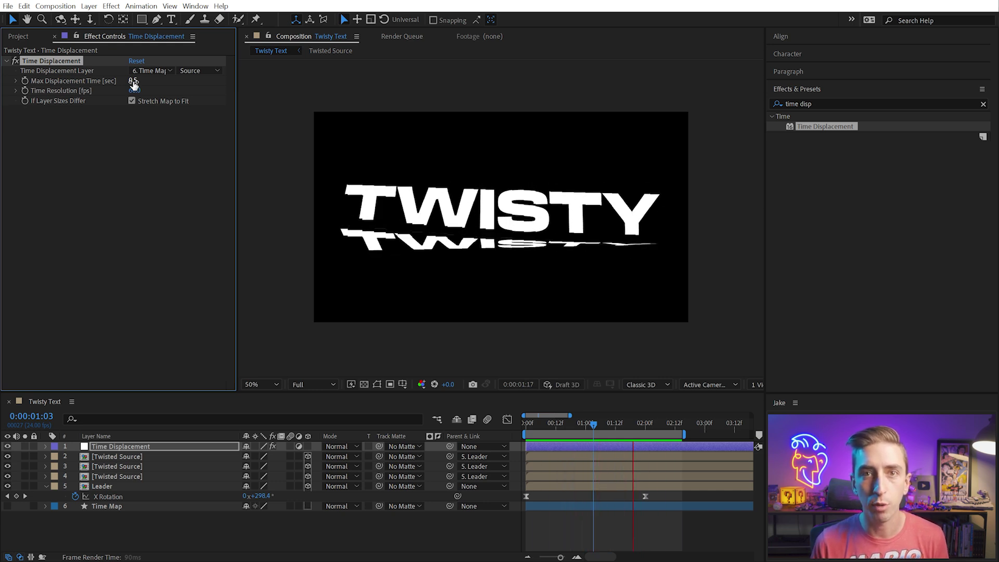
# - Shift both Leader X Rotation keyframes nine frames later, return to the composition start, and hide the Time Displacement layer
pyautogui.click(595, 497)
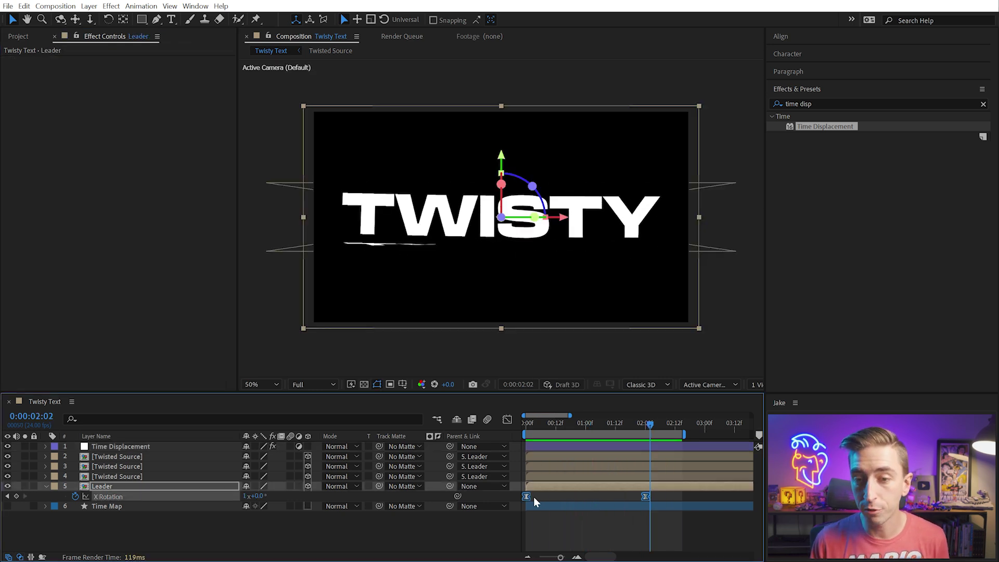
pyautogui.moveTo(532, 497); pyautogui.dragTo(551, 495)
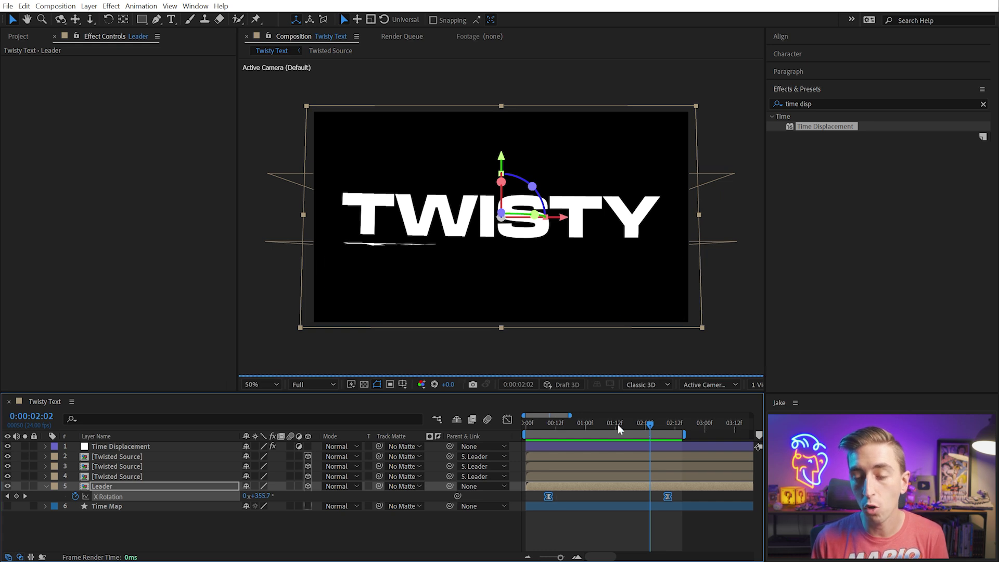
pyautogui.click(590, 424)
pyautogui.moveTo(536, 426); pyautogui.dragTo(522, 428)
pyautogui.click(7, 445)
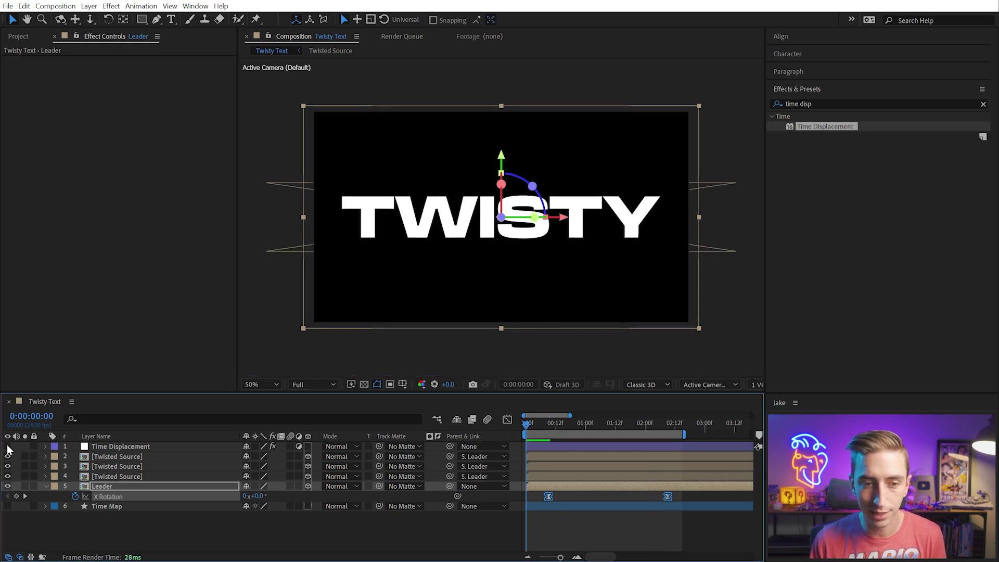
pyautogui.click(65, 526)
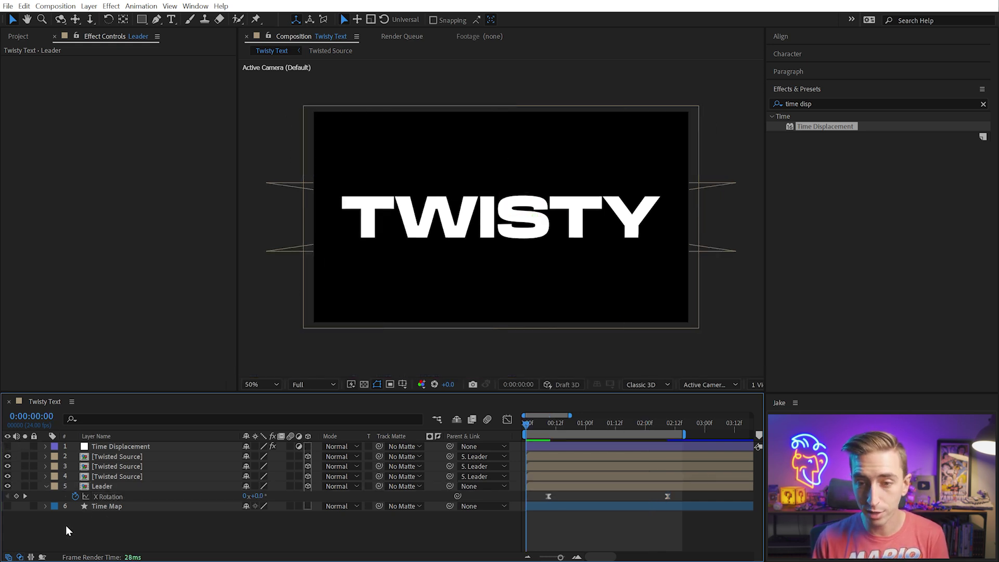
# - Add an X Rotation keyframe at 0:00:00:00 on Leader and set the keyframe at 0:00:00:09 to -14° for anticipation
pyautogui.click(16, 496)
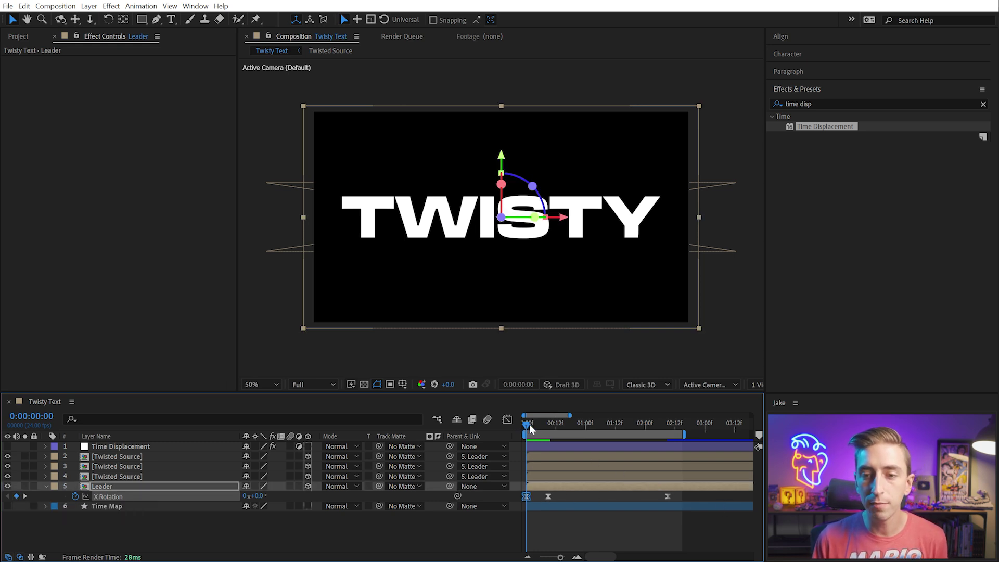
pyautogui.moveTo(530, 428)
pyautogui.mouseDown()
pyautogui.moveTo(603, 425)
pyautogui.moveTo(521, 432)
pyautogui.moveTo(548, 435)
pyautogui.mouseUp()
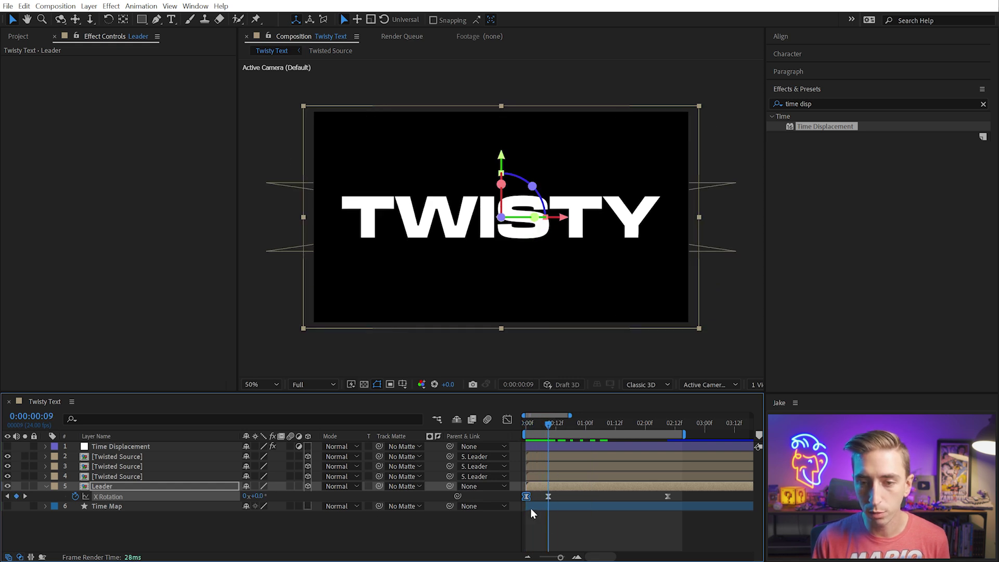
pyautogui.click(271, 500)
pyautogui.moveTo(259, 496); pyautogui.dragTo(258, 500)
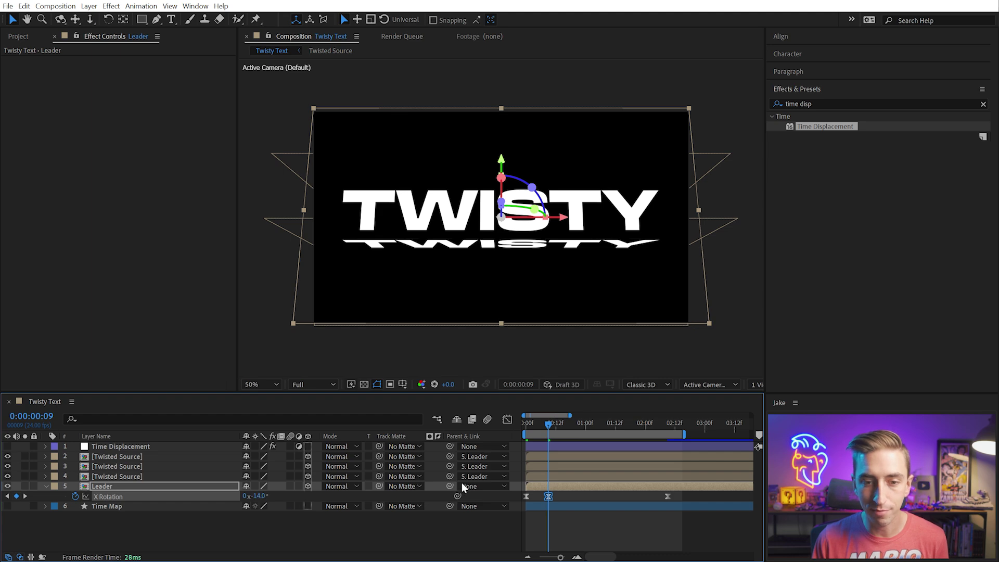
# - Copy the final X Rotation keyframe to 0:00:02:02 and set the copy to 1x+20° as an overshoot
pyautogui.moveTo(551, 435); pyautogui.dragTo(668, 450)
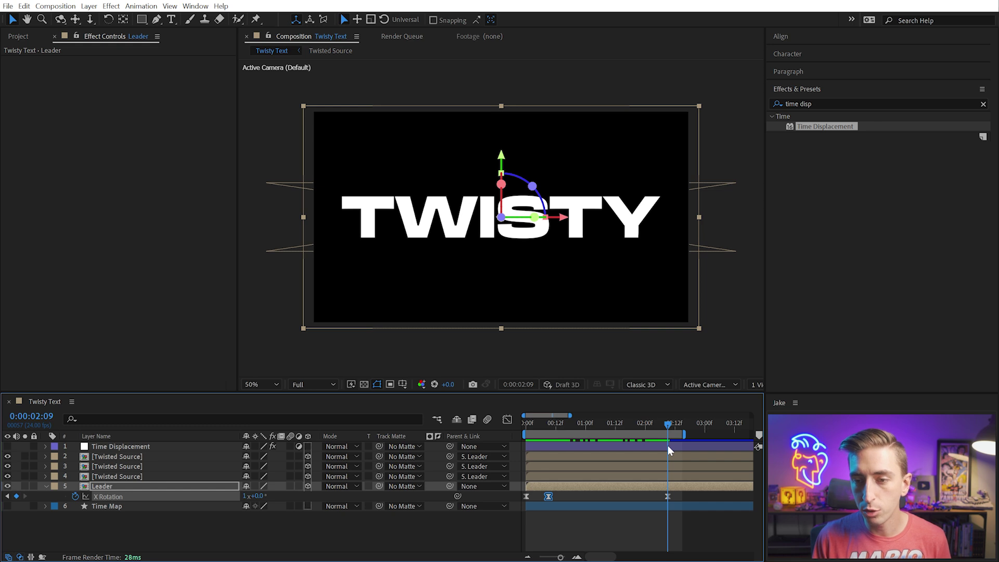
pyautogui.moveTo(666, 425); pyautogui.dragTo(649, 426)
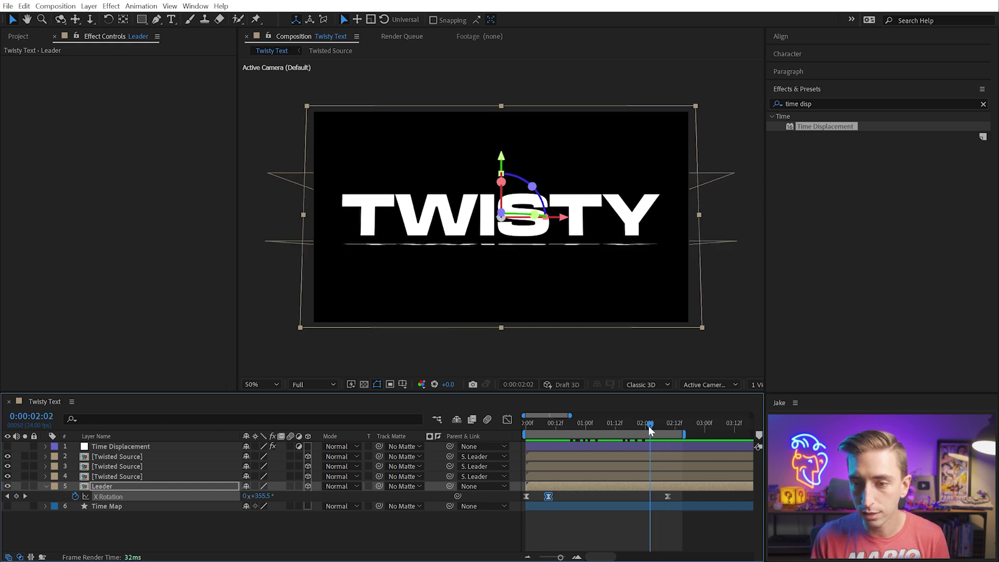
pyautogui.click(667, 496)
pyautogui.hotkey('ctrl', 'c')
pyautogui.hotkey('ctrl', 'v')
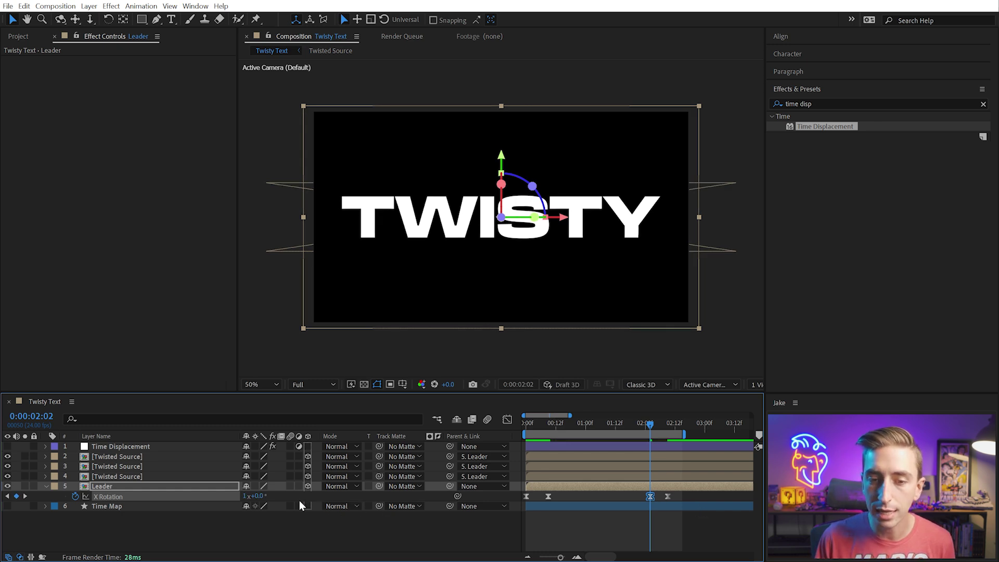
pyautogui.moveTo(259, 496); pyautogui.dragTo(268, 498)
pyautogui.click(264, 495)
pyautogui.write('25')
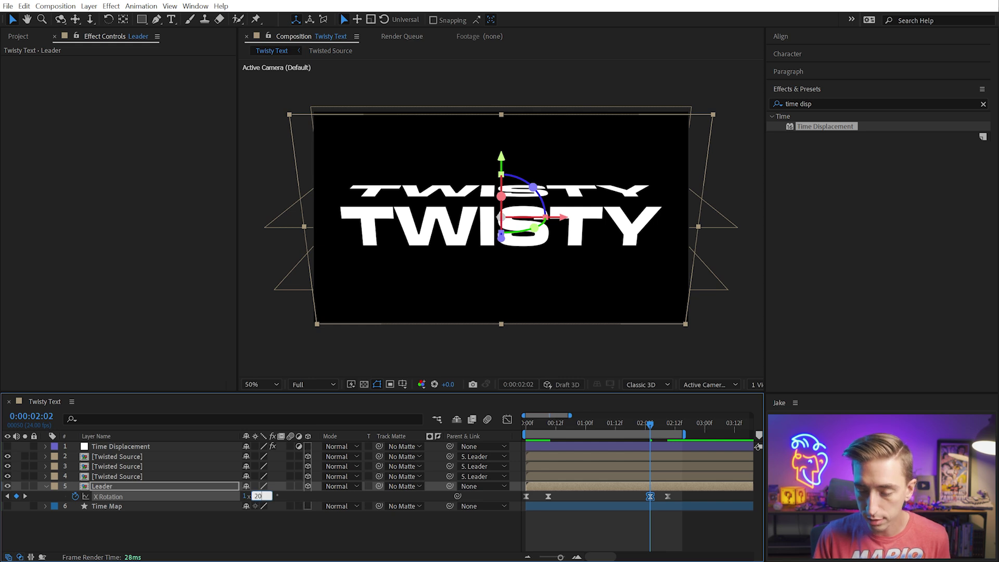
pyautogui.press('Return')
# - Check the speed graph, spread the overshoot and final keyframes to about 0:00:01:23 and 0:00:02:12, and extend the work area's end
pyautogui.moveTo(648, 425); pyautogui.dragTo(667, 458)
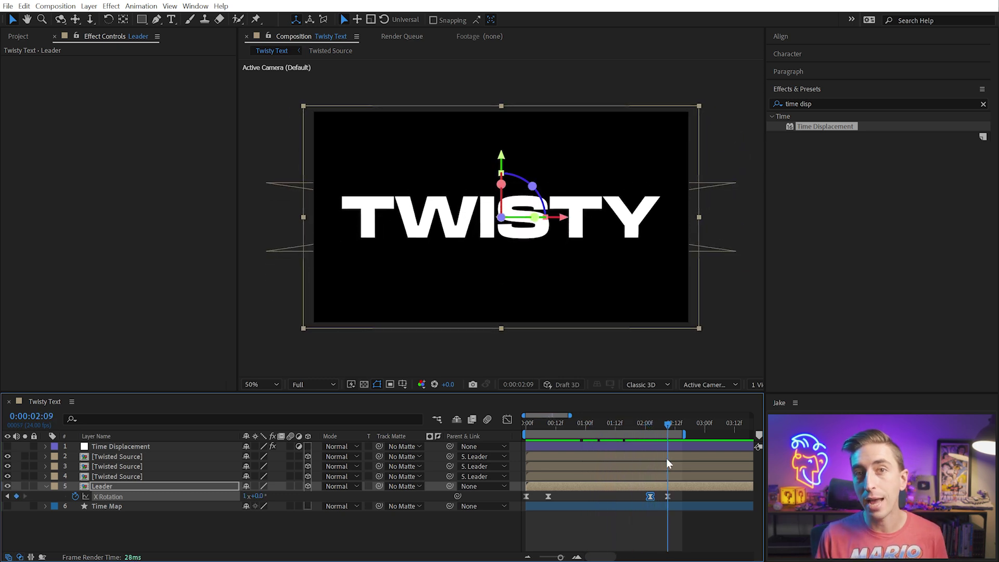
pyautogui.click(507, 419)
pyautogui.keyDown('alt'); pyautogui.scroll(3, 697, 471); pyautogui.keyUp('alt')
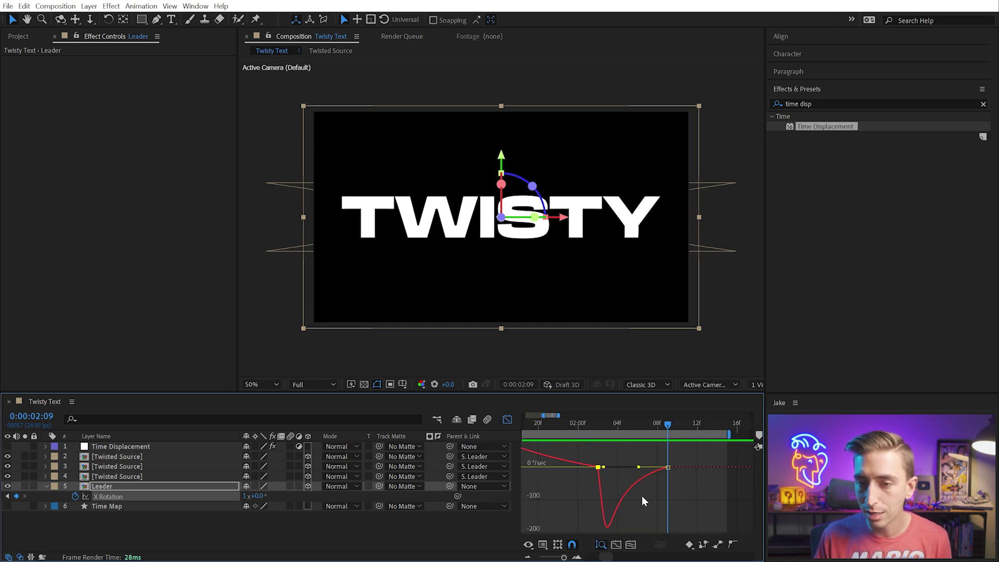
pyautogui.keyDown('alt'); pyautogui.scroll(-2, 643, 500); pyautogui.keyUp('alt')
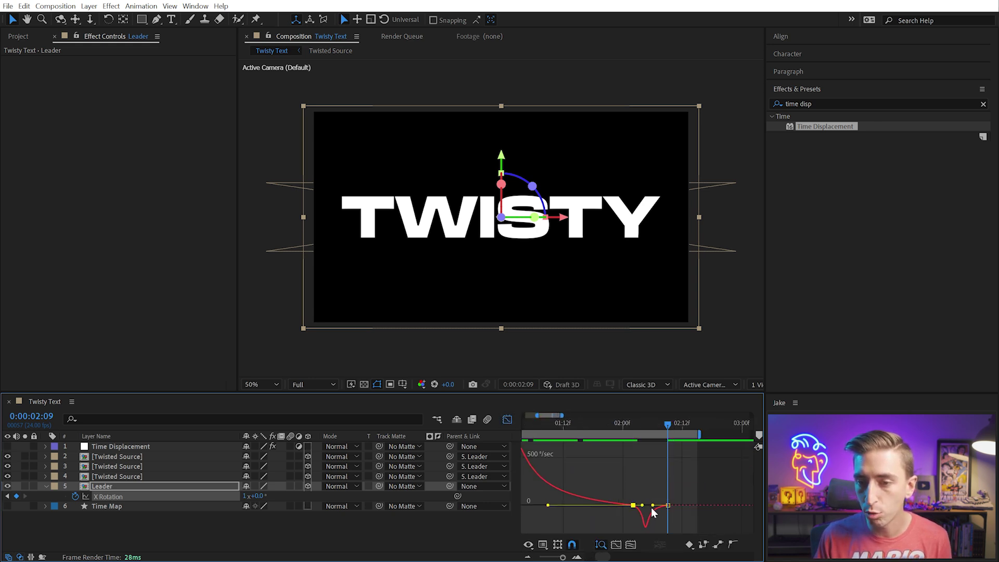
pyautogui.keyDown('alt'); pyautogui.scroll(-2, 666, 486); pyautogui.keyUp('alt')
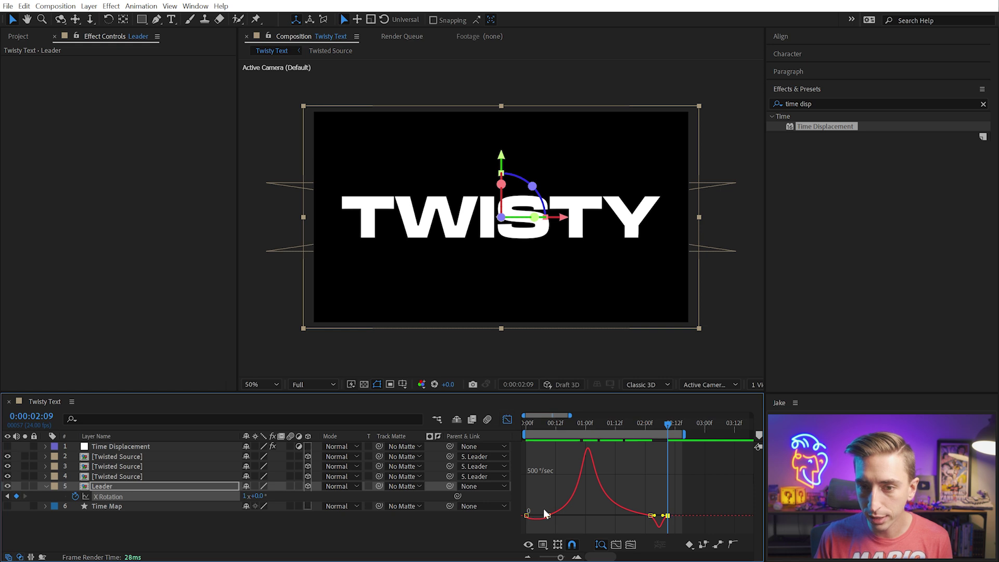
pyautogui.click(507, 420)
pyautogui.moveTo(651, 499); pyautogui.dragTo(677, 496)
pyautogui.moveTo(685, 435); pyautogui.dragTo(697, 435)
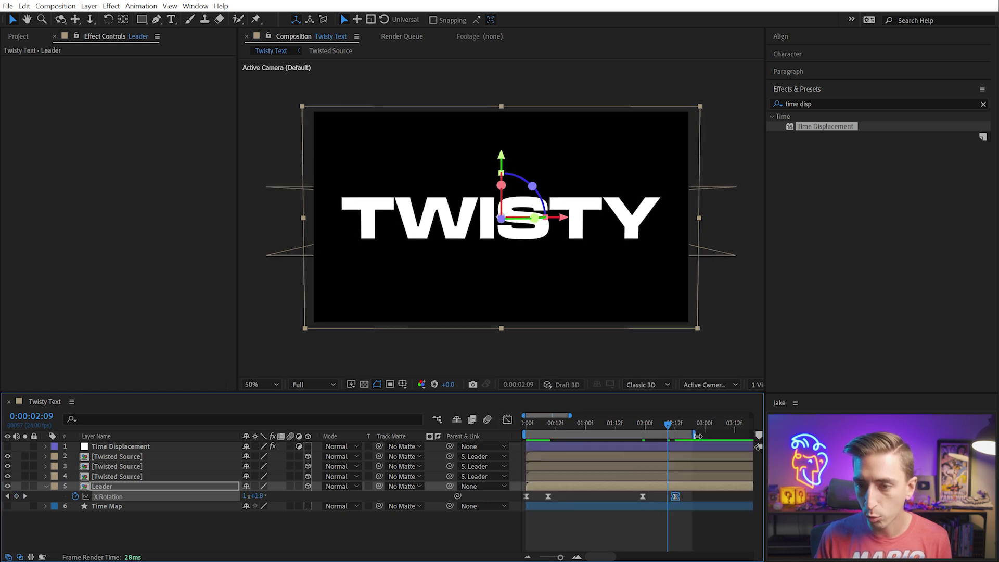
# - Preview the plain rotation, show the Time Displacement layer again, and view the twist at 100% in an enlarged viewer
pyautogui.press('space')
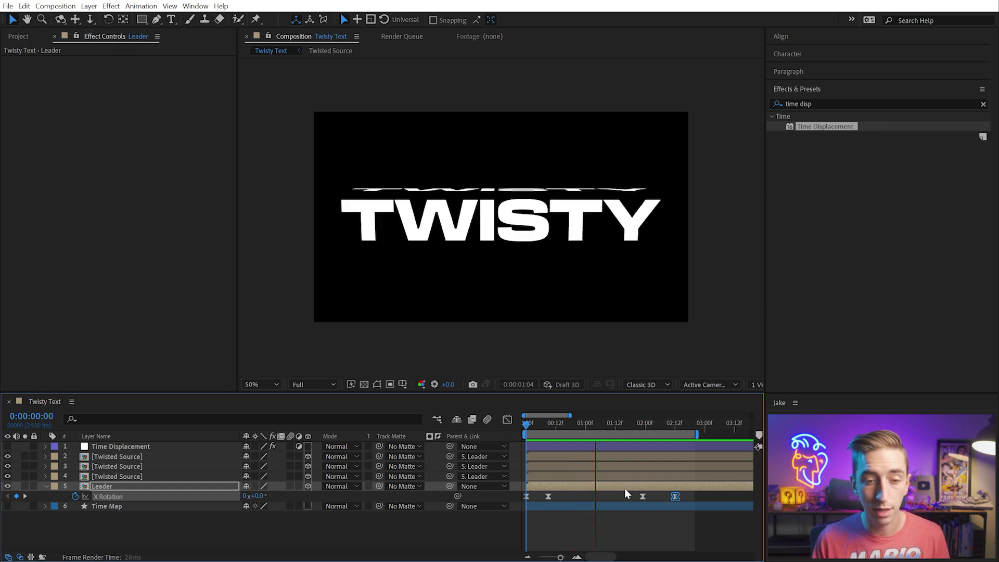
pyautogui.click(7, 446)
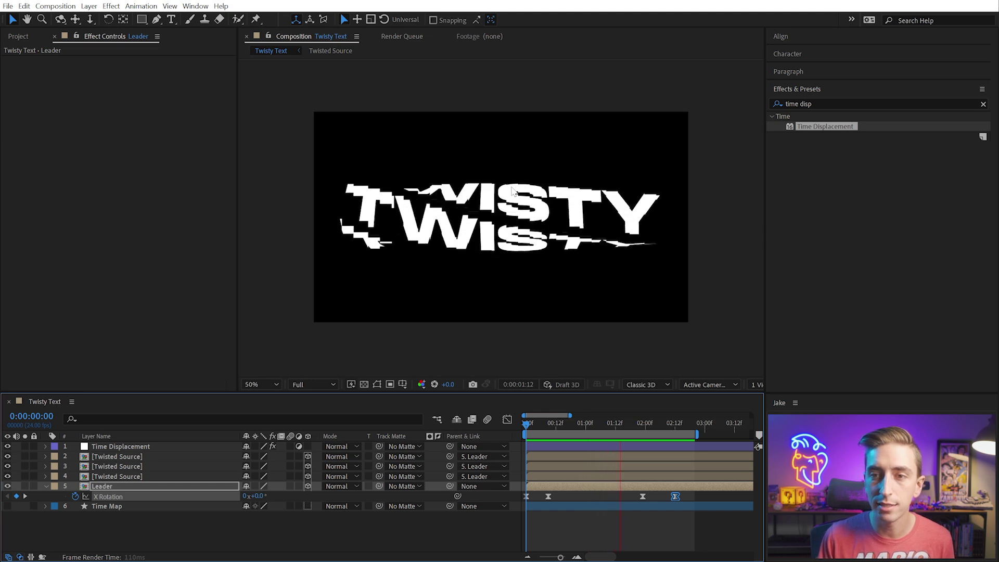
pyautogui.press('/')
pyautogui.moveTo(239, 225); pyautogui.dragTo(107, 221)
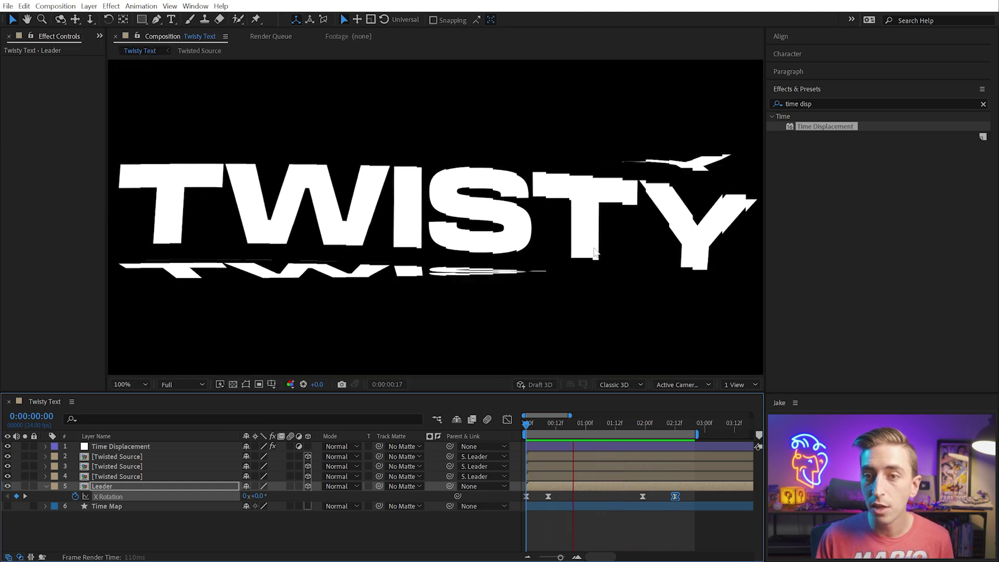
# - Select the Time Displacement layer and widen the area showing its effect settings until the names are readable
pyautogui.click(132, 446)
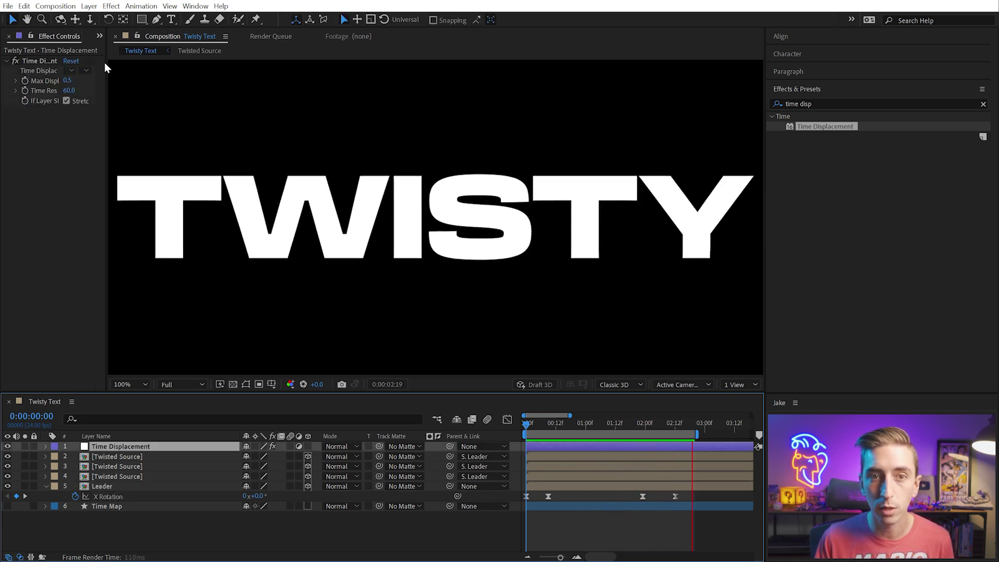
pyautogui.moveTo(107, 65); pyautogui.dragTo(195, 65)
pyautogui.moveTo(195, 65); pyautogui.dragTo(214, 65)
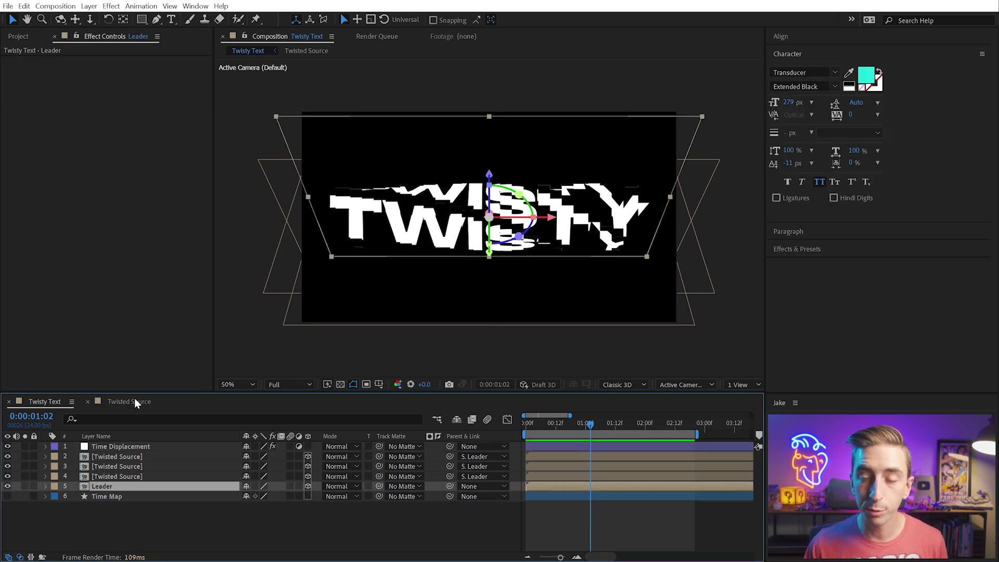
# - Compare the TWISTY text in the Twisted Source composition with the twisted result in Twisty Text
pyautogui.click(133, 400)
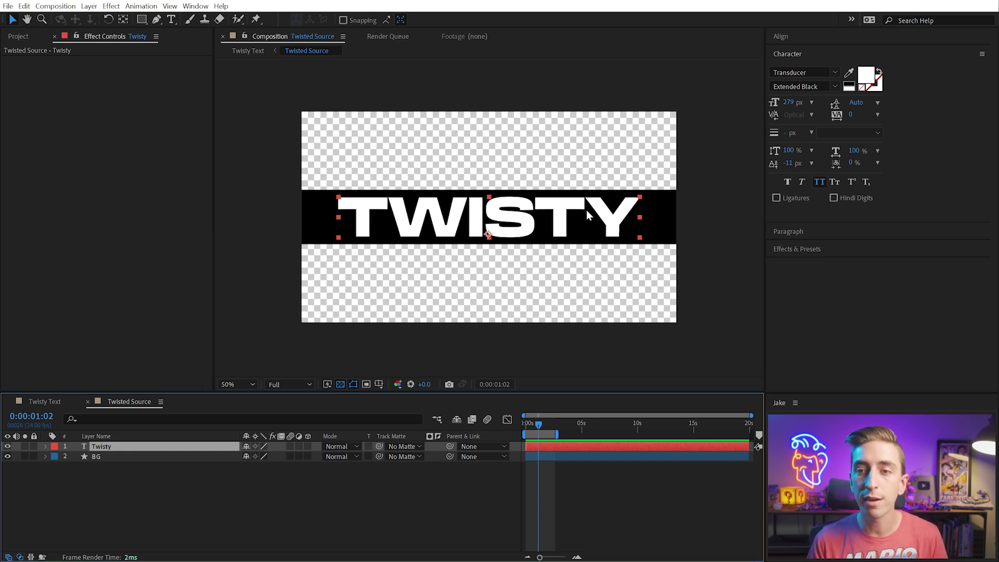
pyautogui.click(59, 397)
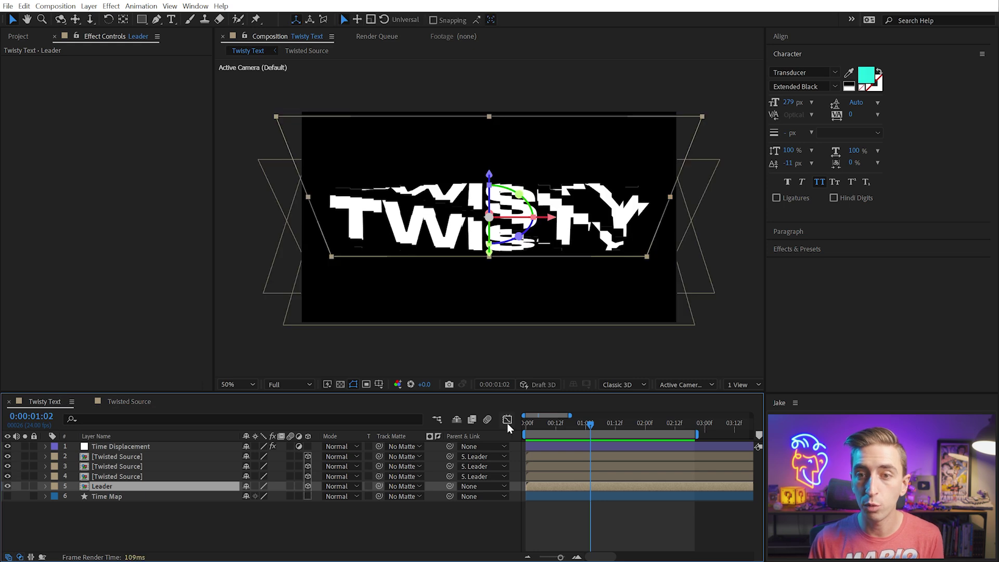
pyautogui.click(129, 402)
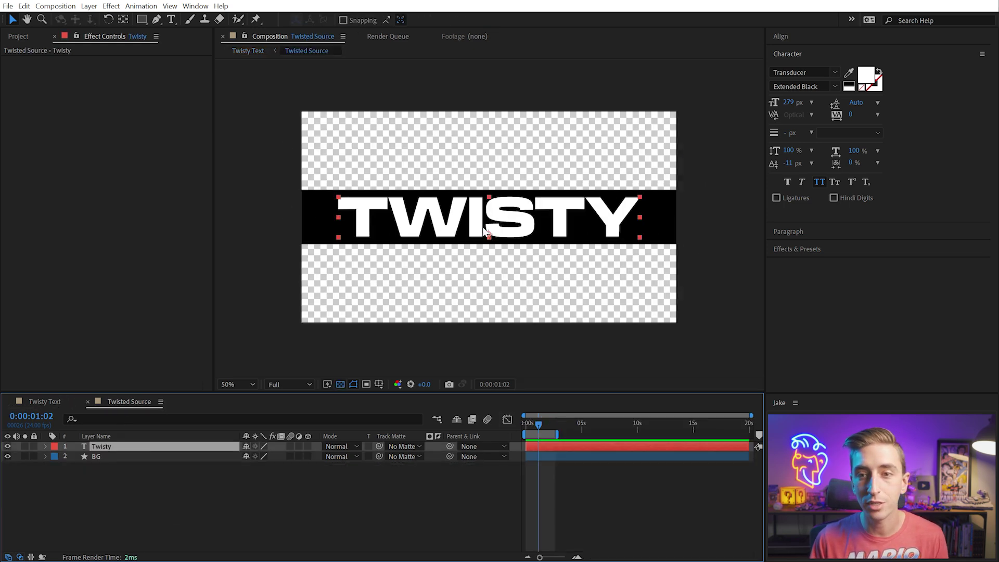
pyautogui.click(24, 404)
# - Reveal the Leader layer's Anchor Point and set its Z value to 287
pyautogui.click(109, 496)
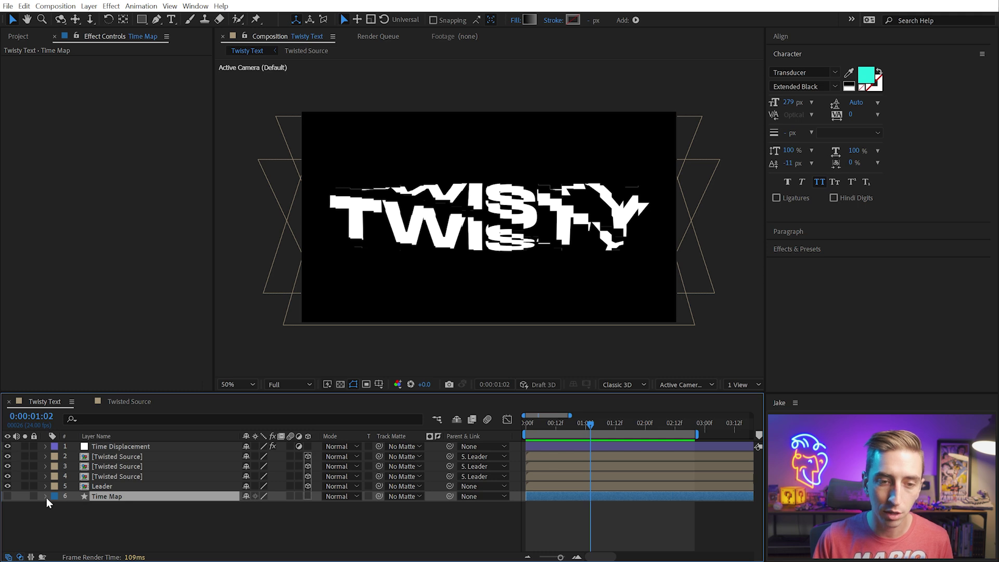
pyautogui.click(115, 486)
pyautogui.press('a')
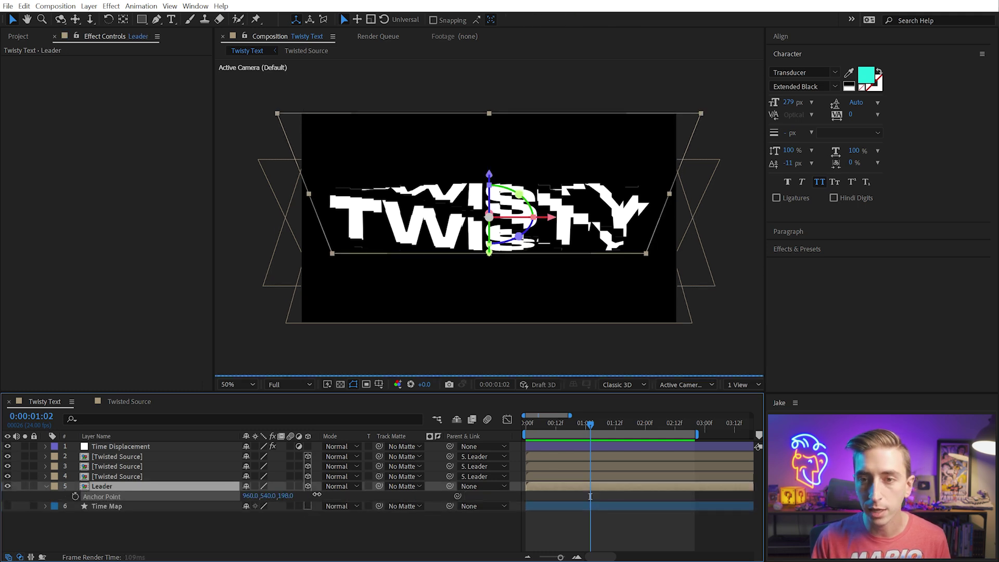
pyautogui.moveTo(317, 494); pyautogui.dragTo(370, 492)
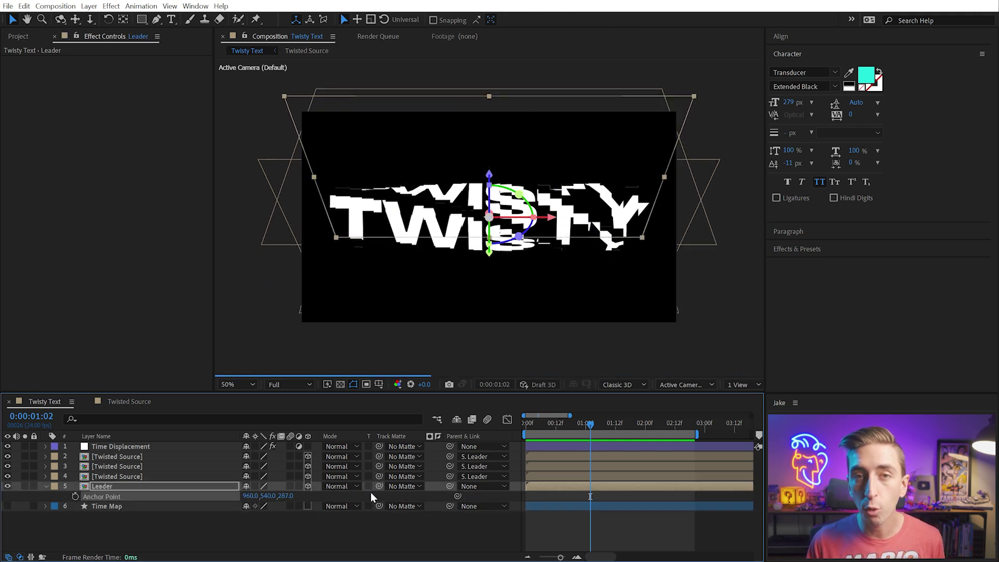
# - Undo the Leader layer's anchor point change and check the black BG shape in the Twisted Source composition
pyautogui.hotkey('ctrl', 'z')
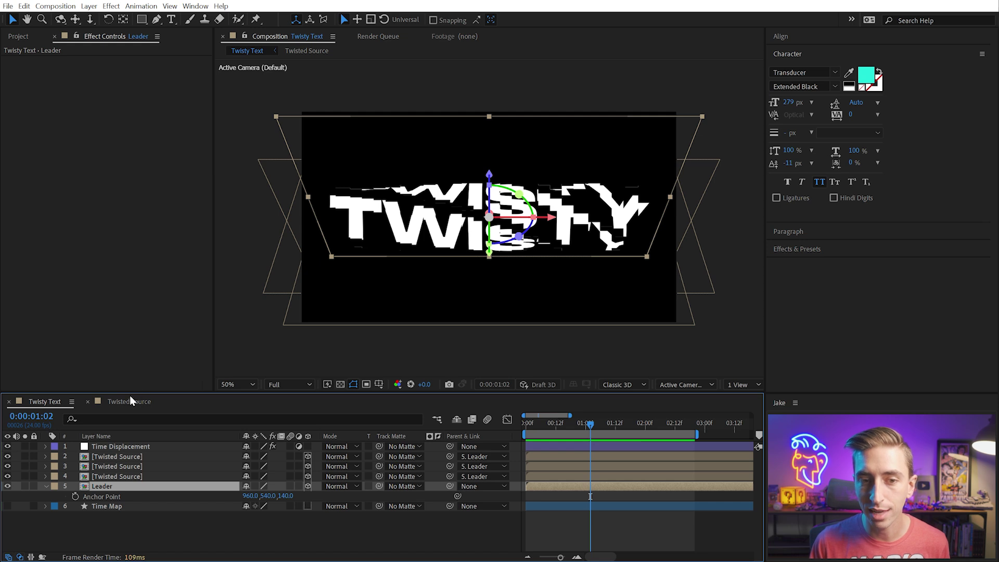
pyautogui.click(129, 401)
pyautogui.click(301, 216)
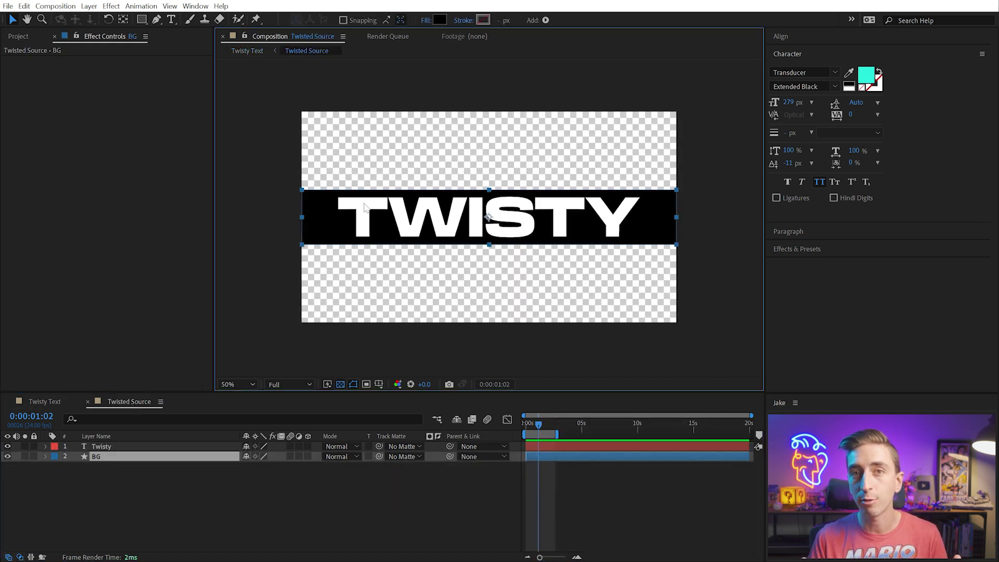
pyautogui.click(44, 401)
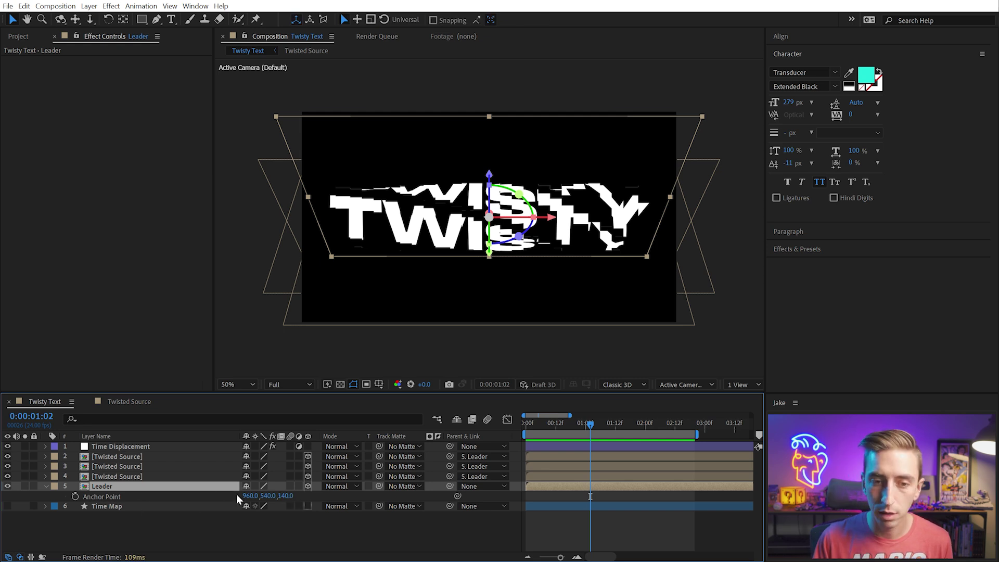
# - Look through the three Twisted Source layers in Twisty Text and show the composition against the transparency grid
pyautogui.click(130, 476)
pyautogui.click(128, 467)
pyautogui.click(126, 457)
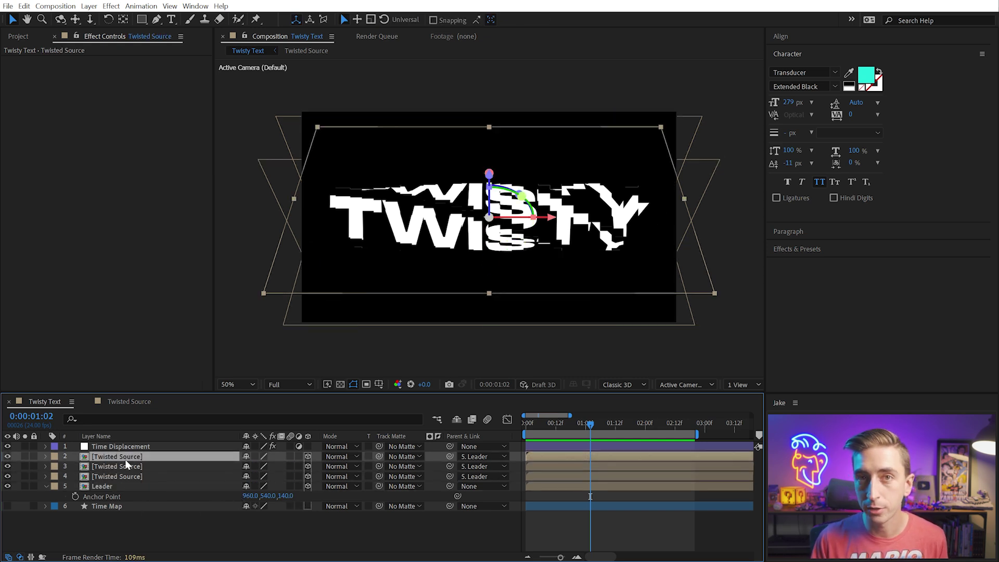
pyautogui.click(341, 384)
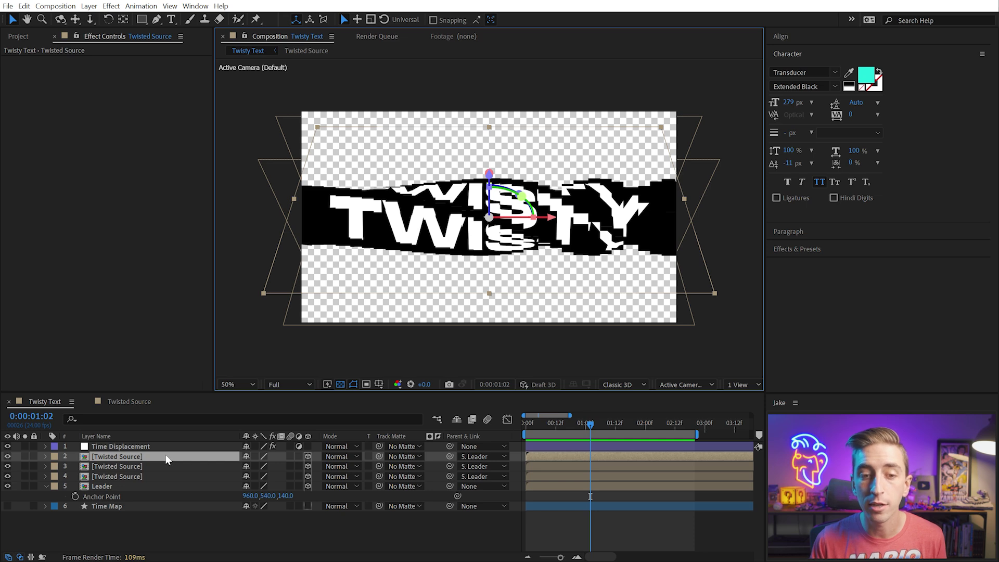
# - Pre-compose the three Twisted Source layers and the Leader layer into a composition named 3D Block
pyautogui.keyDown('shift'); pyautogui.click(106, 486); pyautogui.keyUp('shift')
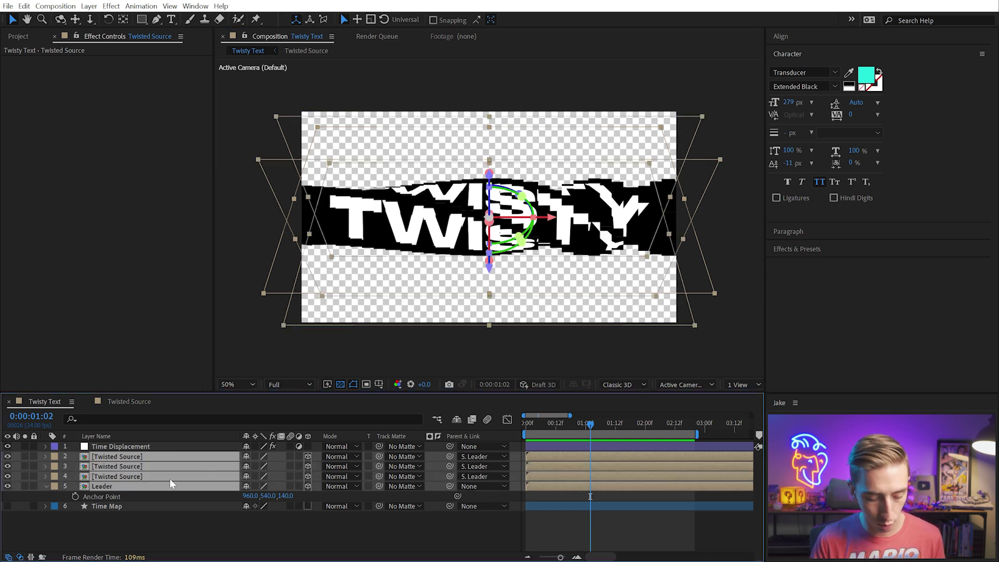
pyautogui.hotkey('ctrl', 'shift', 'c')
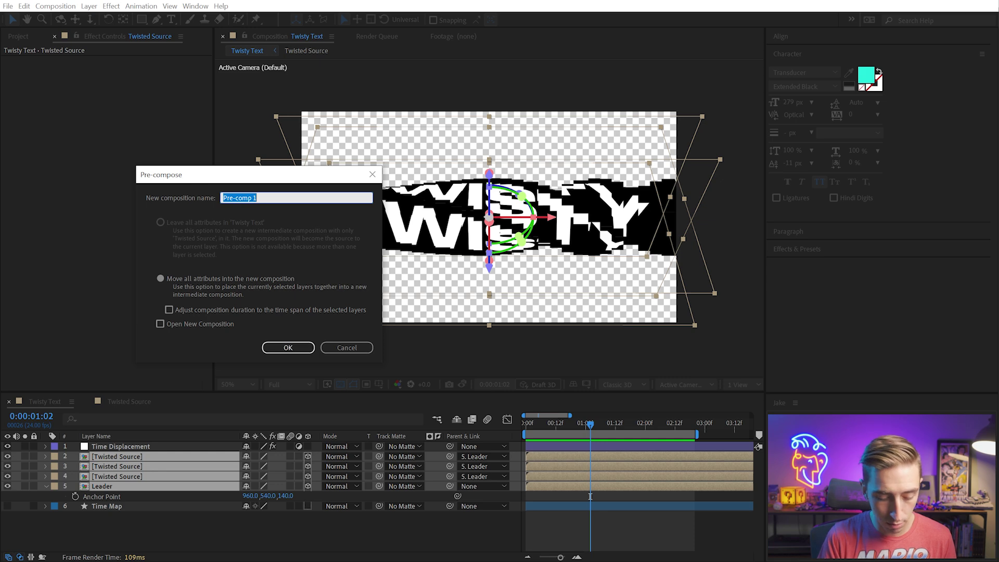
pyautogui.write('3D Block')
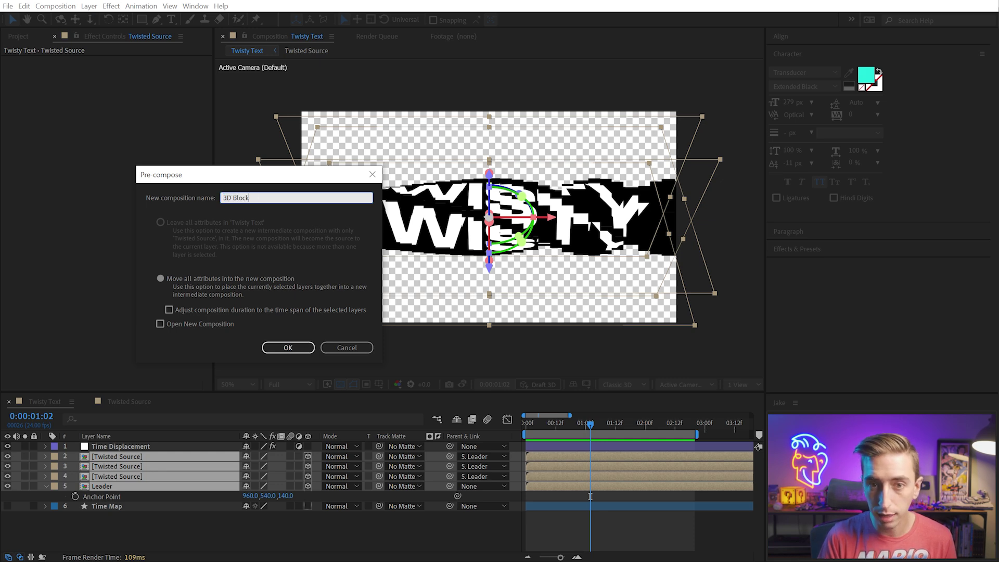
pyautogui.click(288, 347)
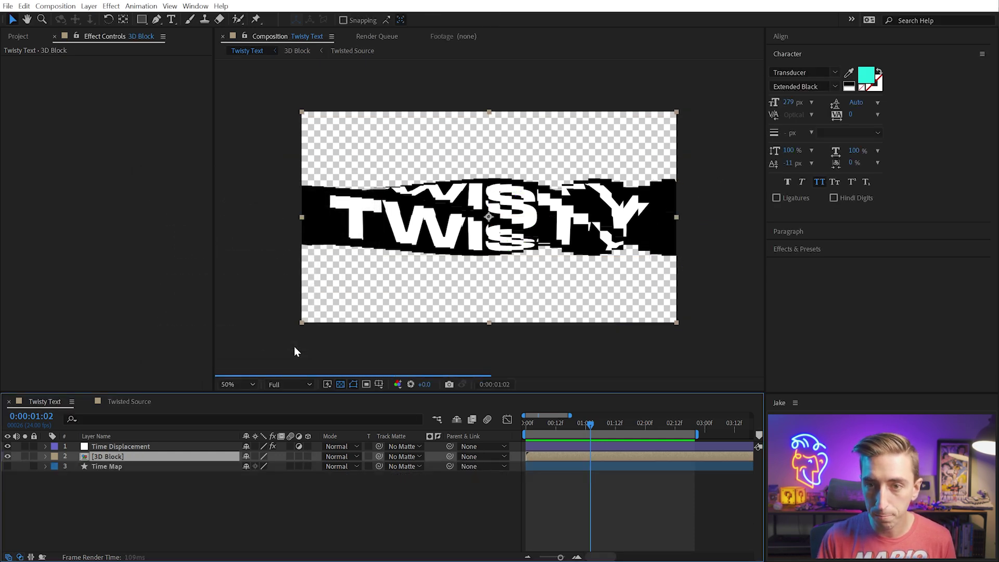
# - Find the Extract keying effect and apply it to the 3D Block layer
pyautogui.click(791, 249)
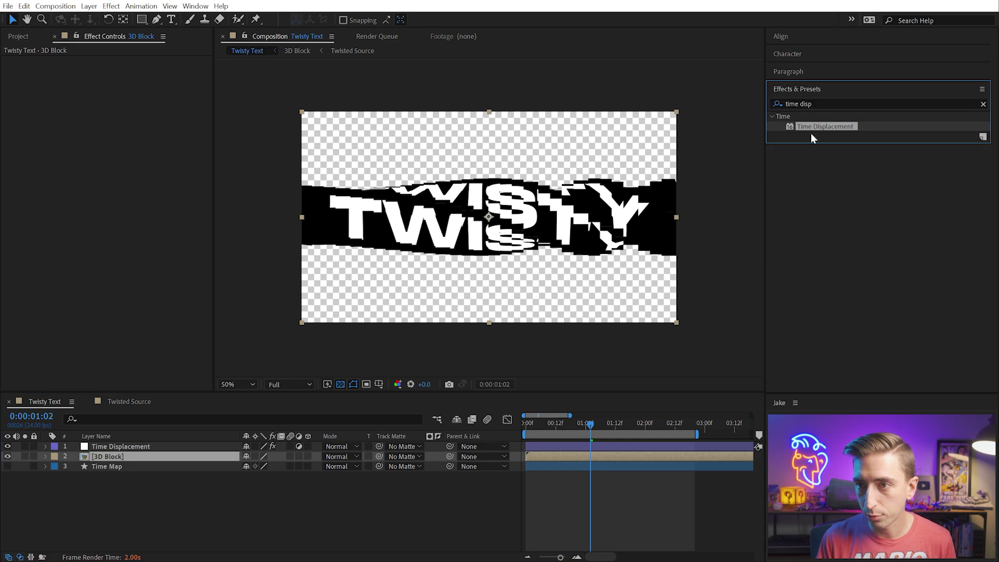
pyautogui.click(801, 103)
pyautogui.write('extra')
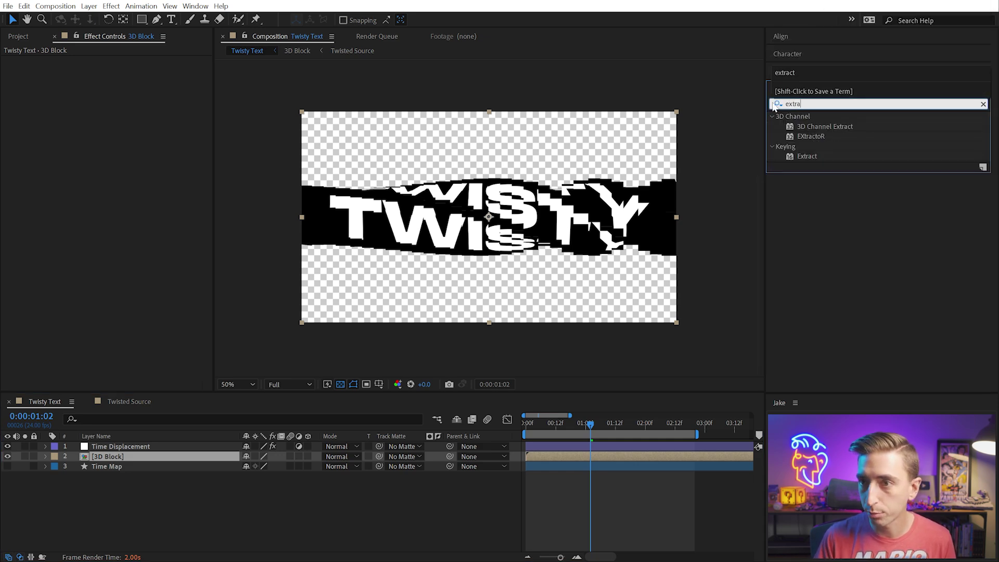
pyautogui.moveTo(806, 156); pyautogui.dragTo(98, 454)
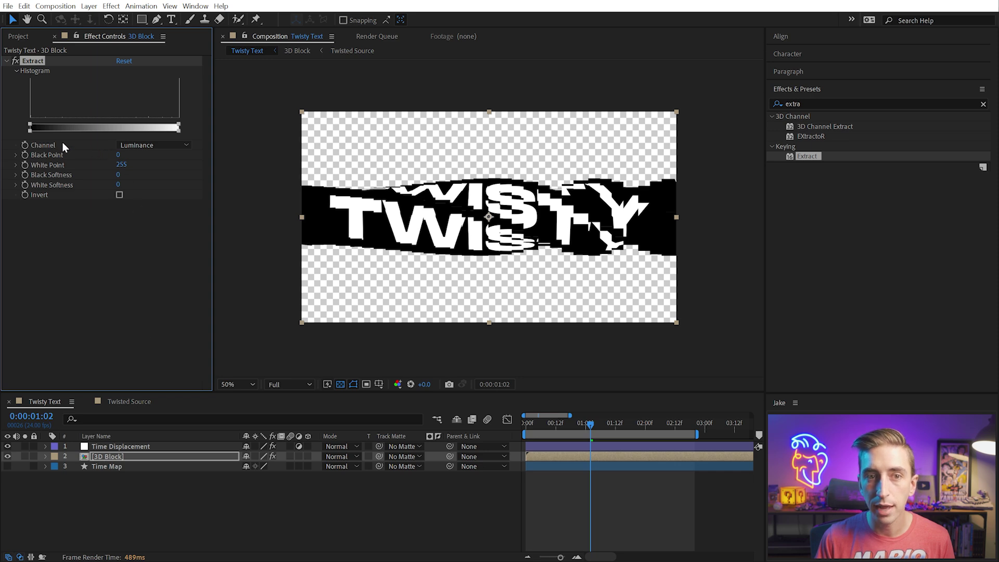
# - Key out the black with Extract at Black Point 242 and Black Softness 217, and turn off the transparency grid
pyautogui.moveTo(30, 124)
pyautogui.mouseDown()
pyautogui.moveTo(176, 127)
pyautogui.moveTo(31, 129)
pyautogui.moveTo(41, 128)
pyautogui.mouseUp()
pyautogui.scroll(2, 446, 210)
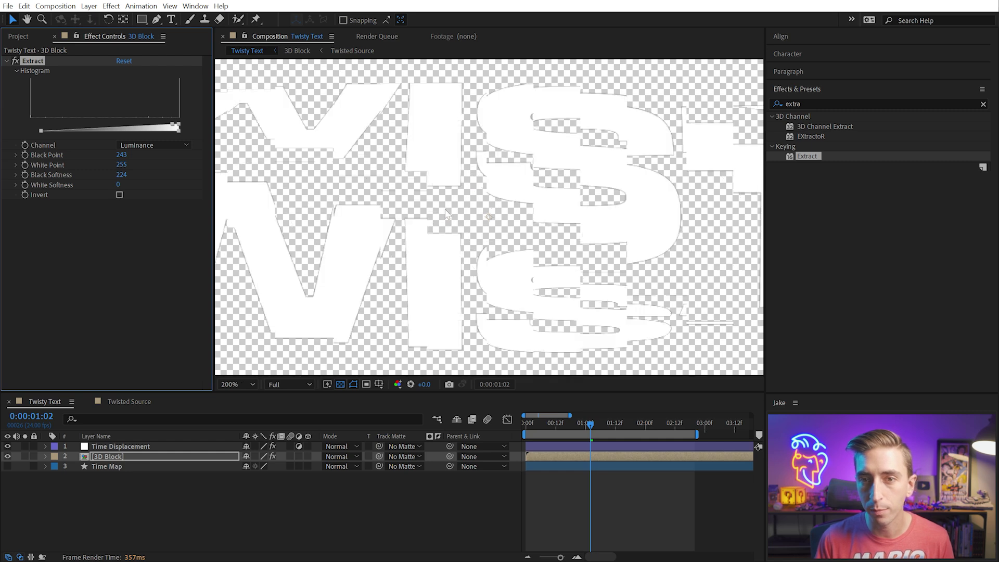
pyautogui.moveTo(174, 128); pyautogui.dragTo(173, 128)
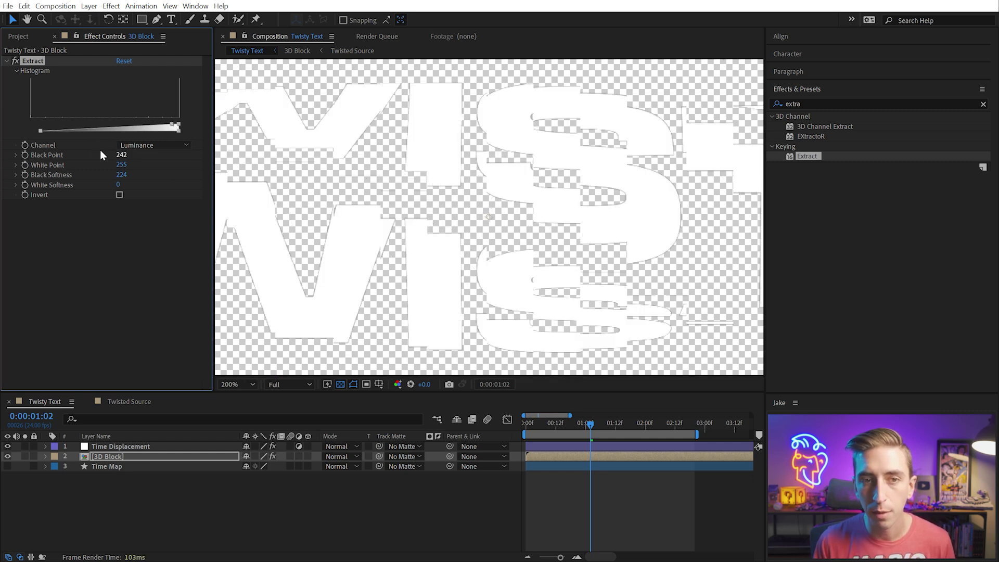
pyautogui.moveTo(40, 130)
pyautogui.mouseDown()
pyautogui.moveTo(122, 130)
pyautogui.moveTo(4, 127)
pyautogui.moveTo(164, 133)
pyautogui.moveTo(45, 129)
pyautogui.mouseUp()
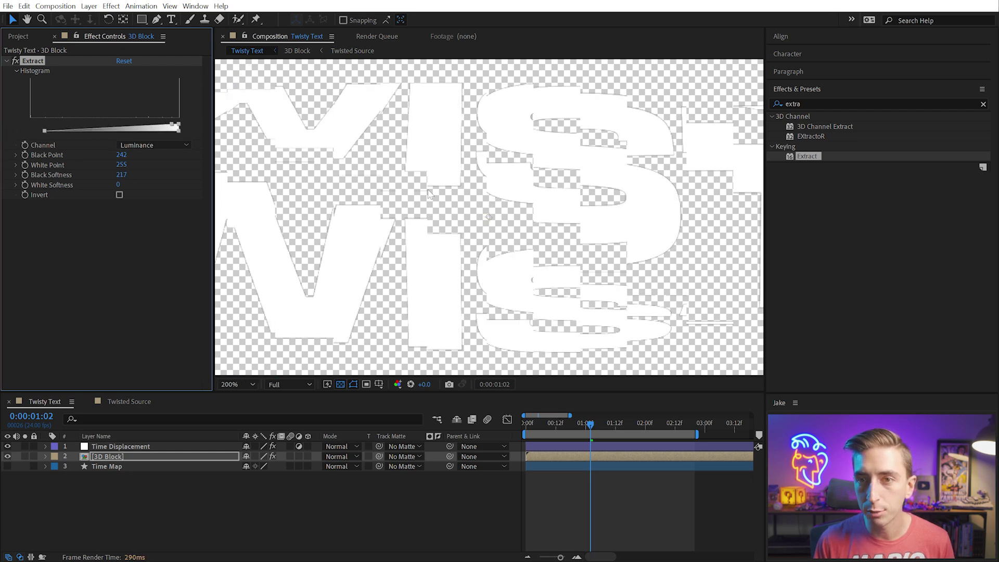
pyautogui.scroll(-3, 428, 194)
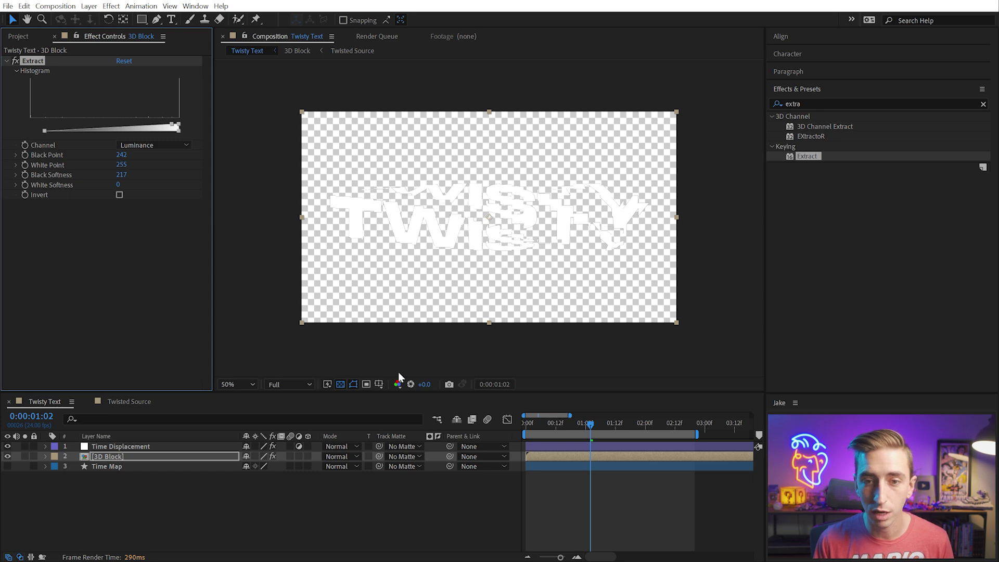
pyautogui.click(341, 384)
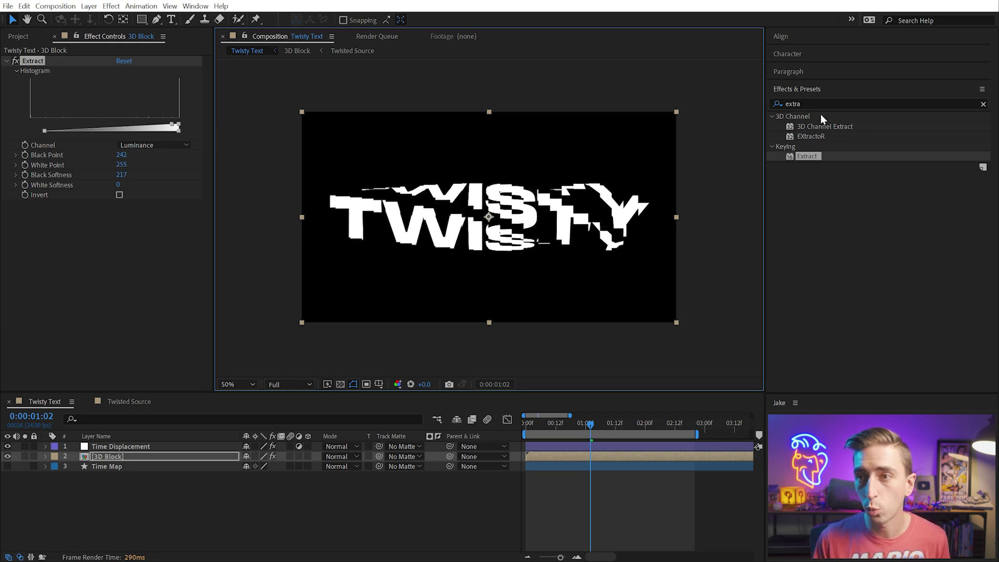
# - Apply a Fill effect to the 3D Block layer below Extract and set its color to bright cyan, about 52FFFD
pyautogui.click(801, 105)
pyautogui.write('fill')
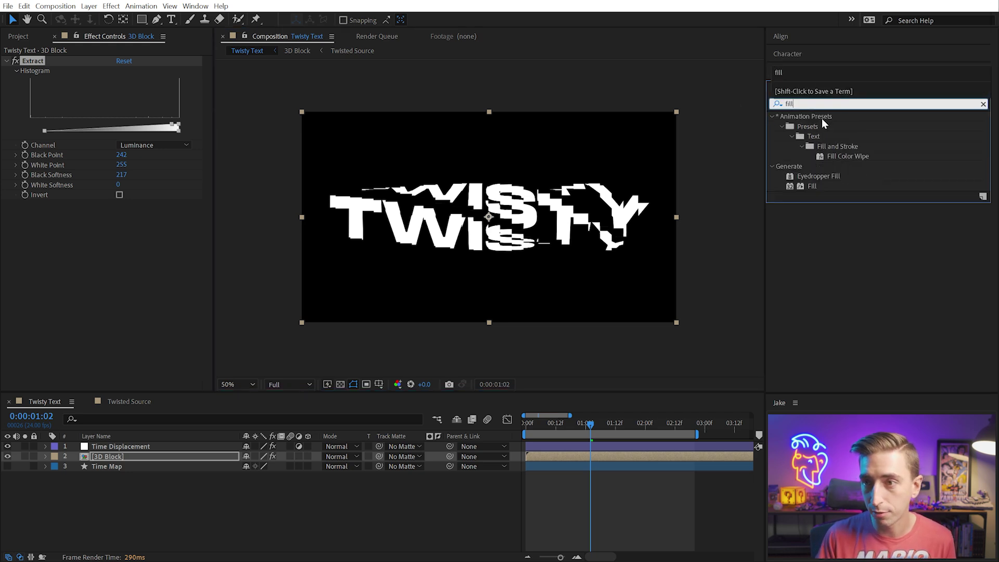
pyautogui.moveTo(809, 185); pyautogui.dragTo(119, 242)
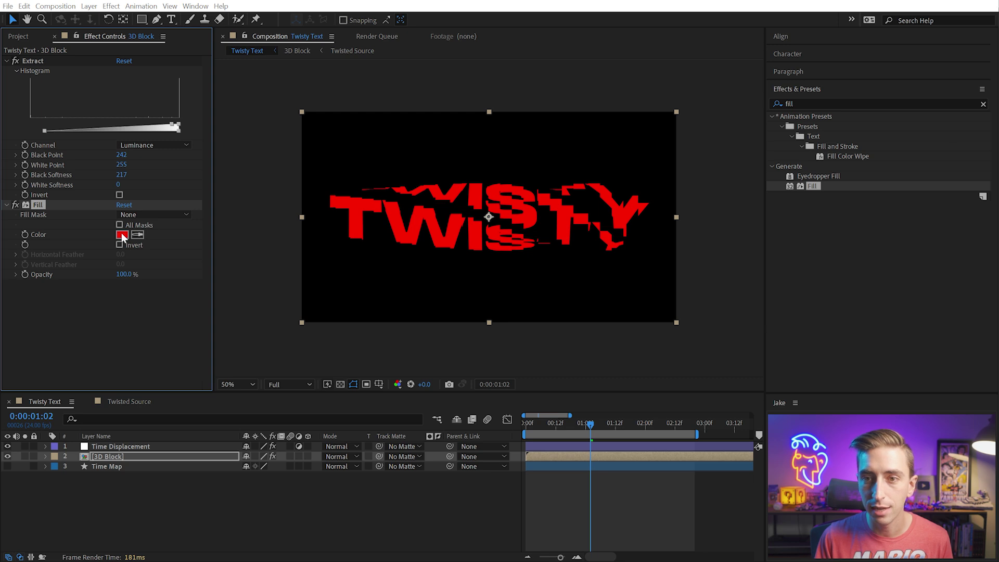
pyautogui.click(122, 234)
pyautogui.moveTo(451, 204)
pyautogui.mouseDown()
pyautogui.moveTo(450, 224)
pyautogui.moveTo(451, 203)
pyautogui.mouseUp()
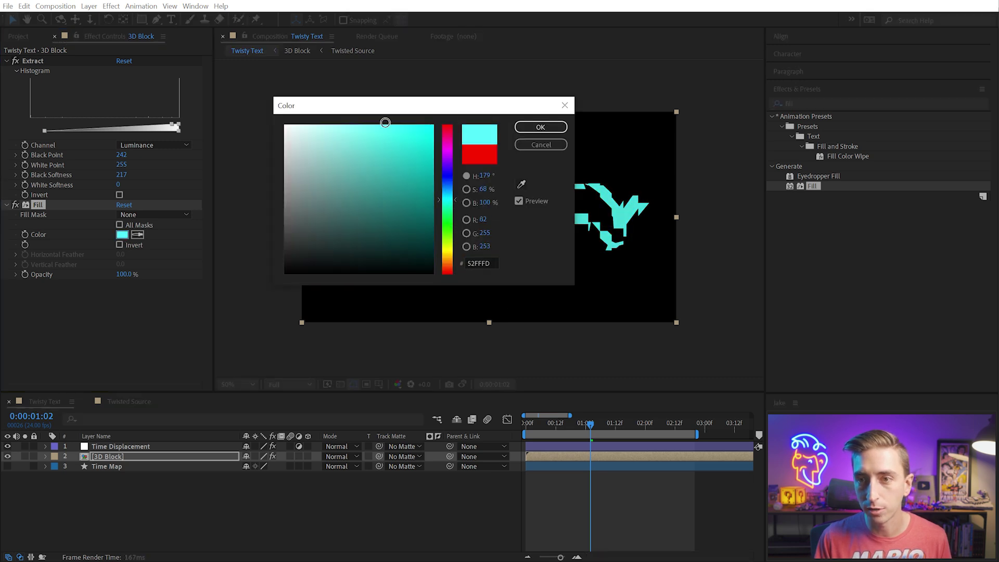
pyautogui.click(541, 126)
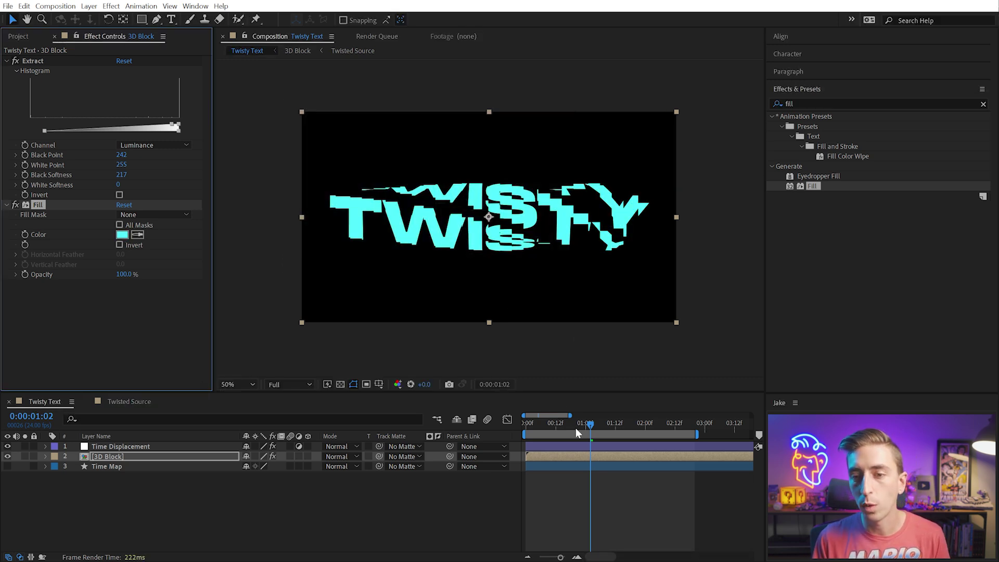
# - Preview the filled twist from the first frame and raise the project color depth to 16 bpc
pyautogui.moveTo(575, 428); pyautogui.dragTo(525, 419)
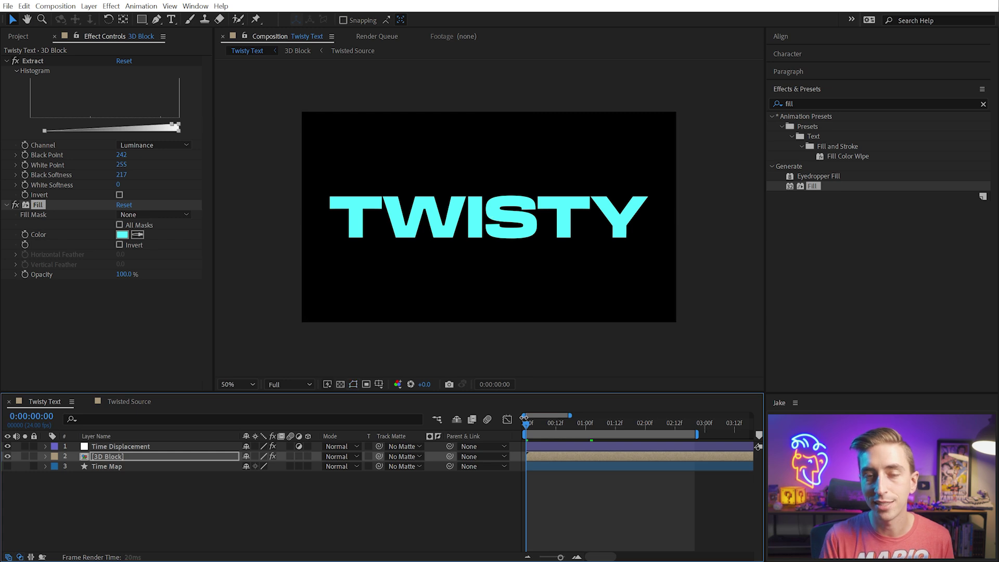
pyautogui.press('space')
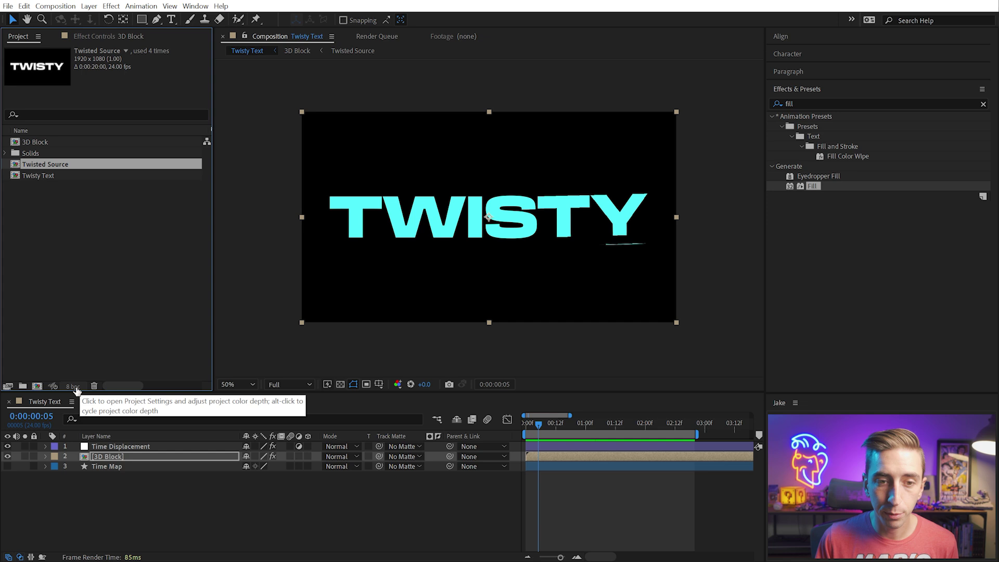
pyautogui.keyDown('alt'); pyautogui.click(75, 387); pyautogui.keyUp('alt')
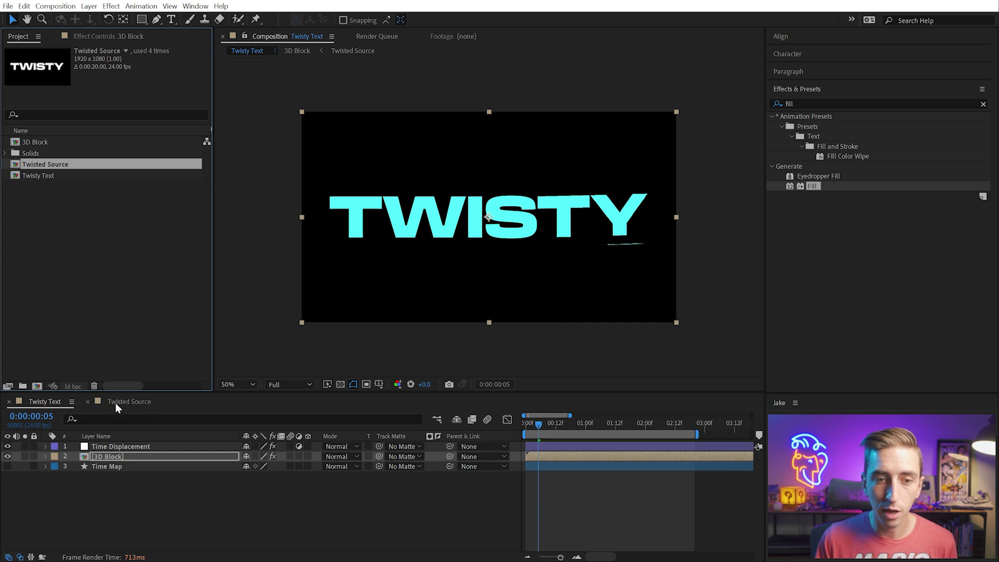
# - Set the Time Displacement effect's Time Resolution to 480 fps and check the twist around 0:00:00:15
pyautogui.click(148, 447)
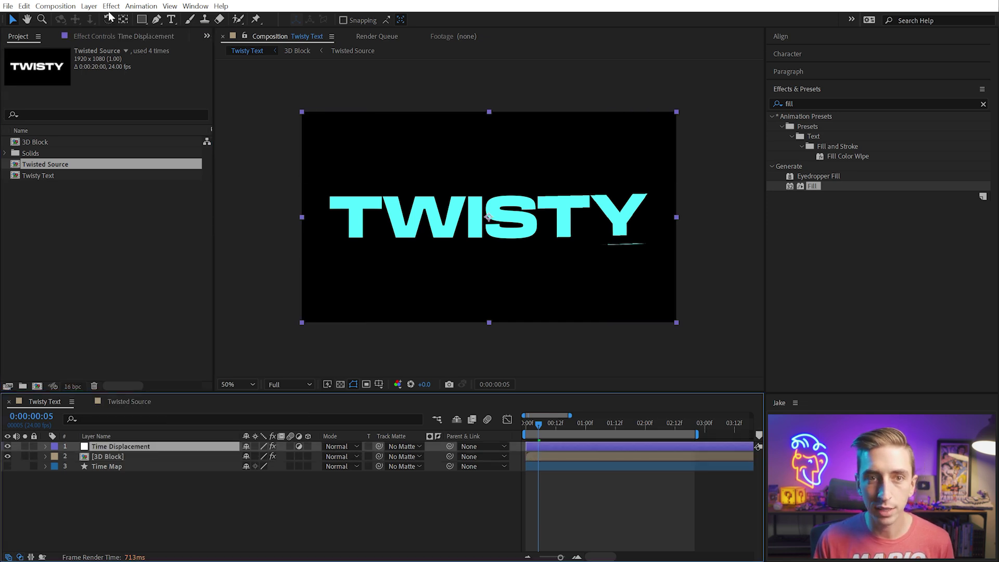
pyautogui.click(107, 36)
pyautogui.click(123, 91)
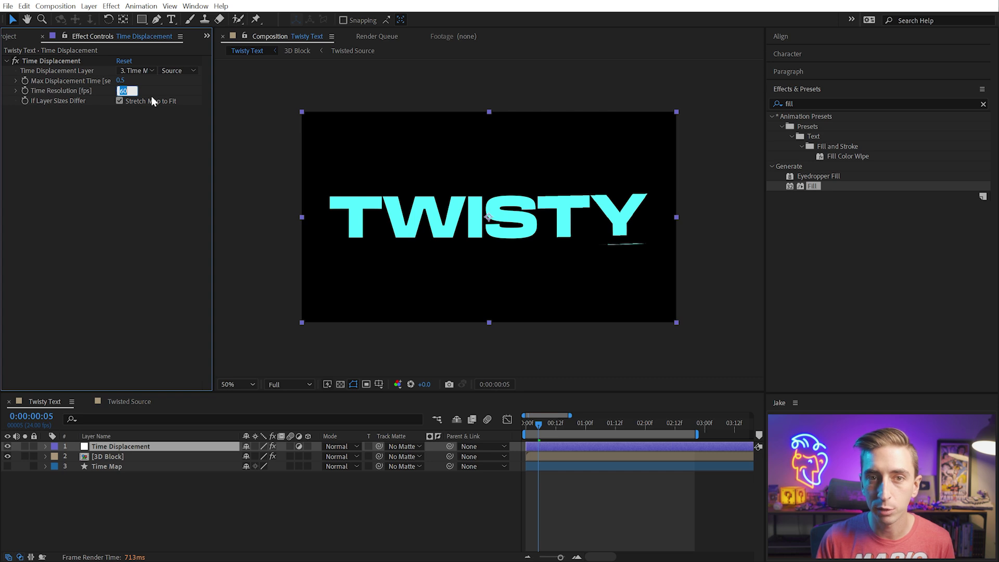
pyautogui.write('480')
pyautogui.press('Return')
pyautogui.moveTo(538, 424); pyautogui.dragTo(564, 424)
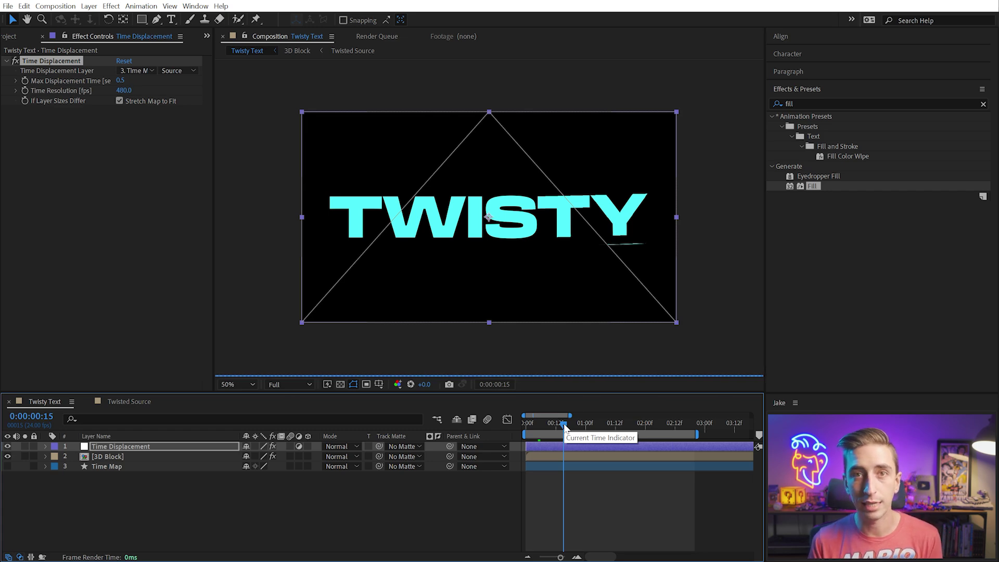
pyautogui.press('space')
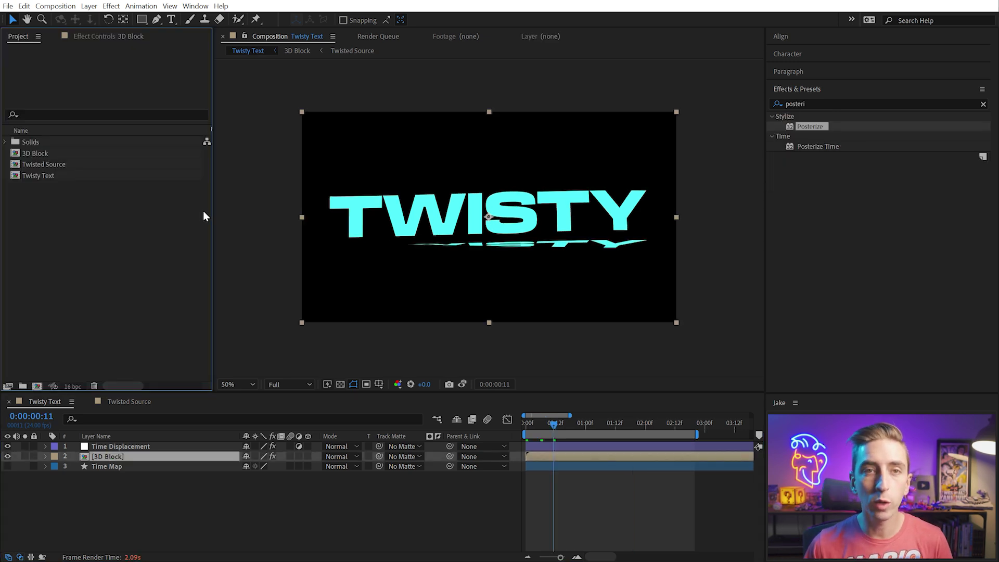
# - Create a new Maxon Cinema 4D file named Twisty.c4d from the project and dismiss Cinema 4D's Quick Start Dialog
pyautogui.click(8, 6)
pyautogui.moveTo(14, 21)
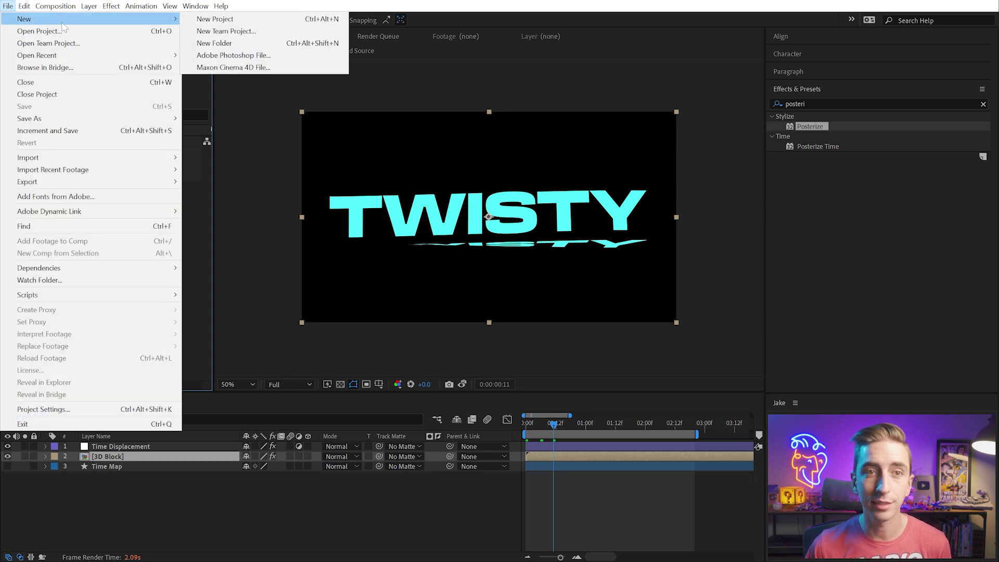
pyautogui.click(279, 68)
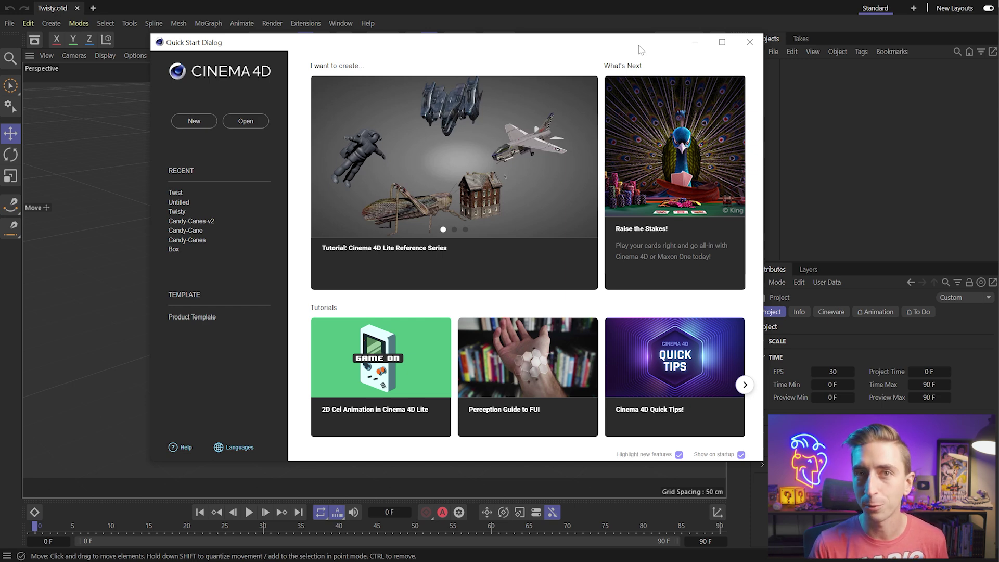
pyautogui.moveTo(640, 49); pyautogui.dragTo(618, 40)
pyautogui.click(703, 30)
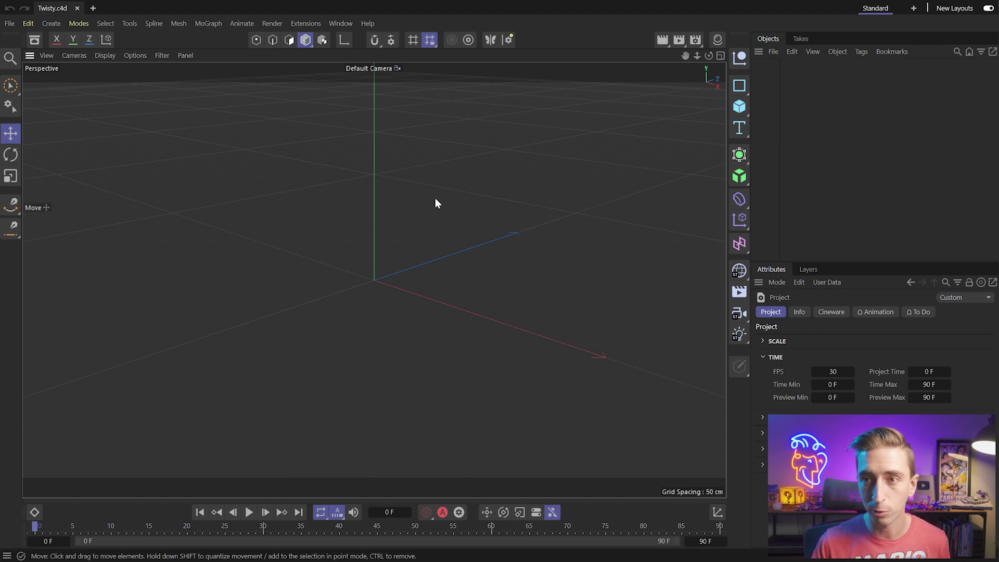
# - Add a cube to the Cinema 4D scene, then switch to After Effects and make a composition from Twisty.c4d
pyautogui.click(739, 106)
pyautogui.click(518, 183)
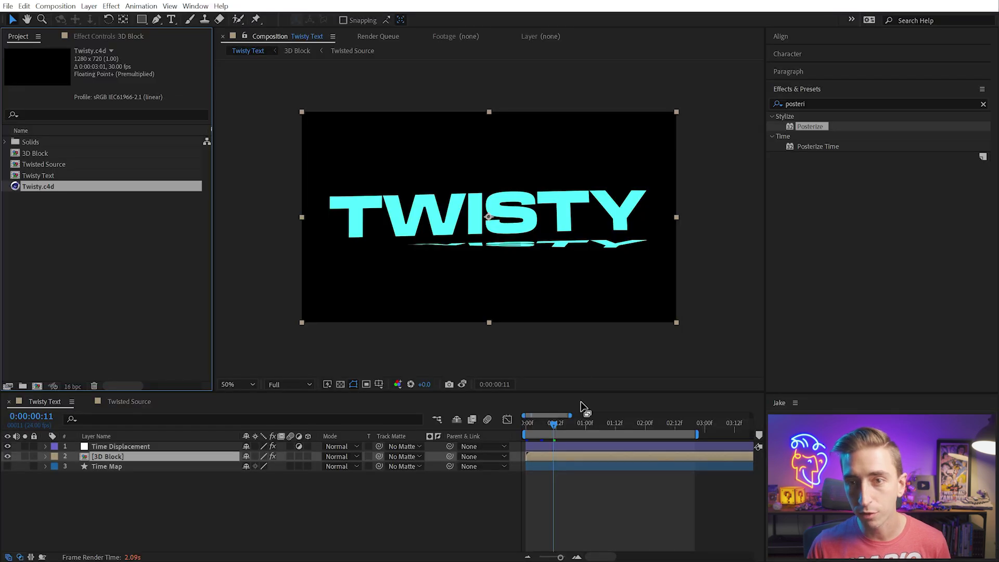
pyautogui.moveTo(49, 185); pyautogui.dragTo(37, 388)
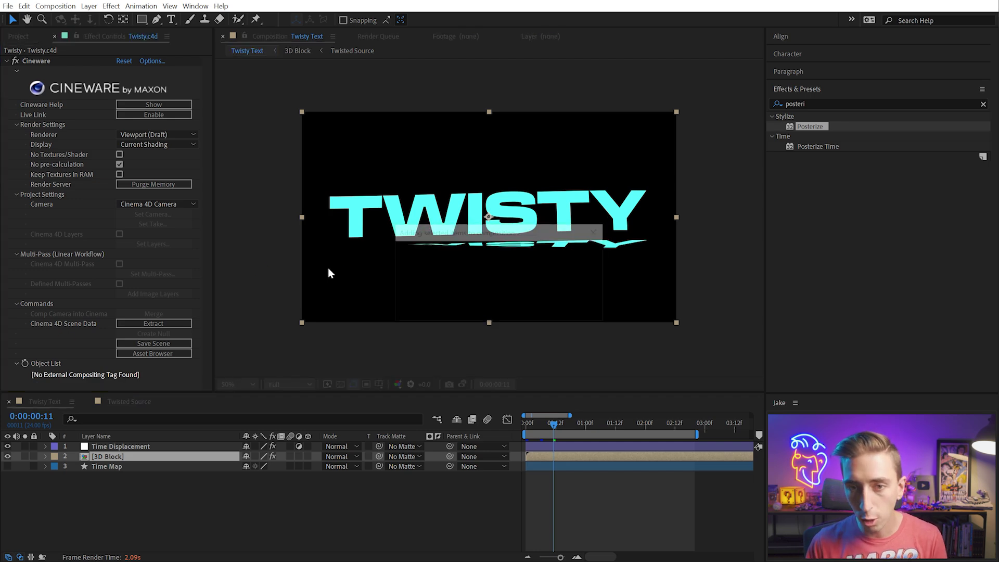
# - Switch back to Cinema 4D and delete the cube from the Twisty.c4d scene
pyautogui.scroll(1, 468, 238)
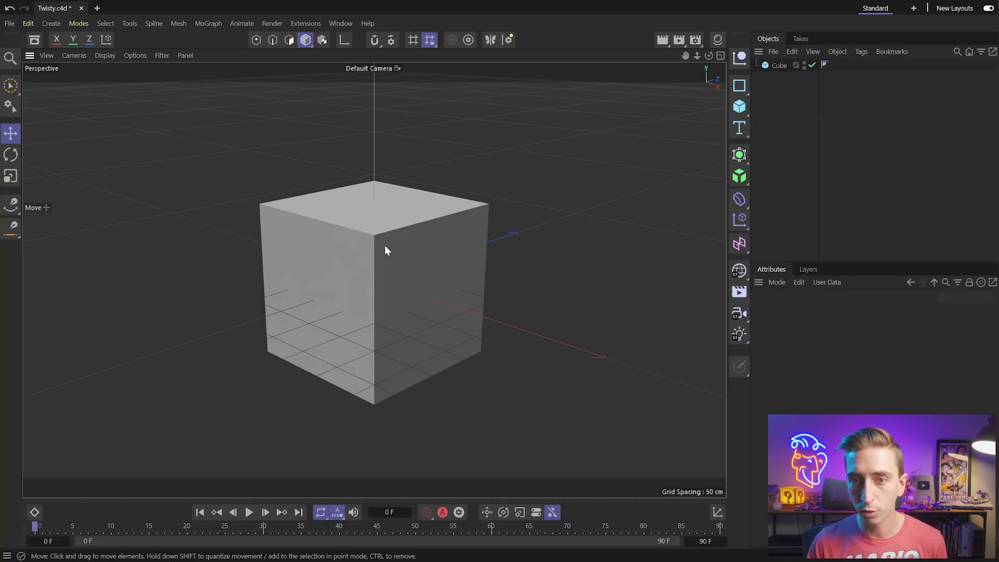
pyautogui.click(385, 247)
pyautogui.press('Delete')
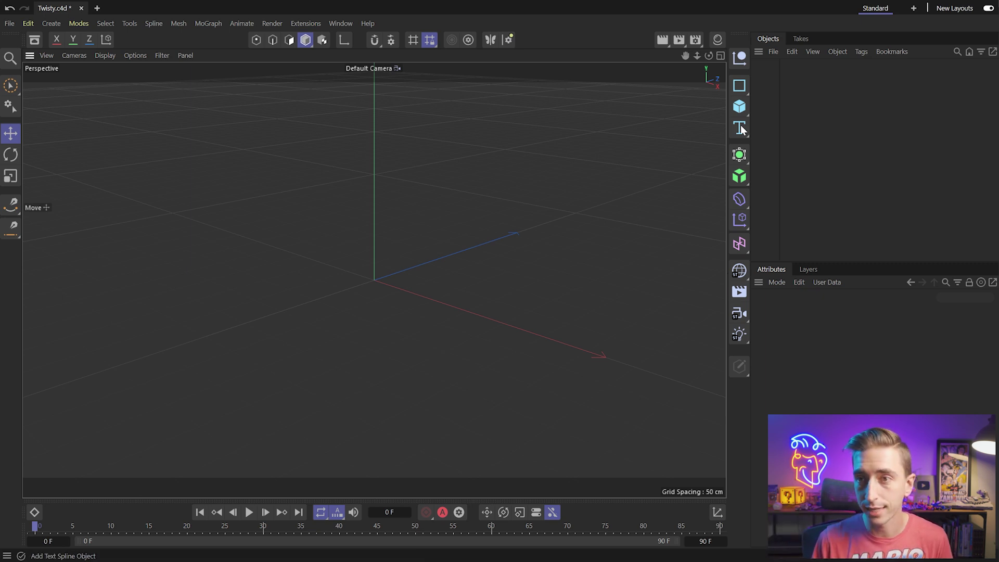
# - Add a plane to the scene and set its orientation to -Z
pyautogui.click(739, 107)
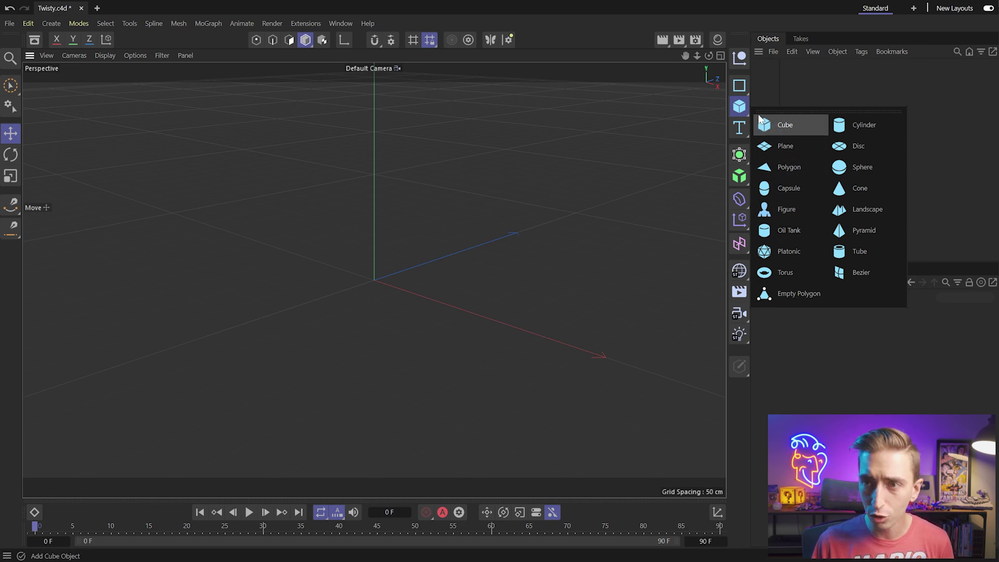
pyautogui.click(804, 147)
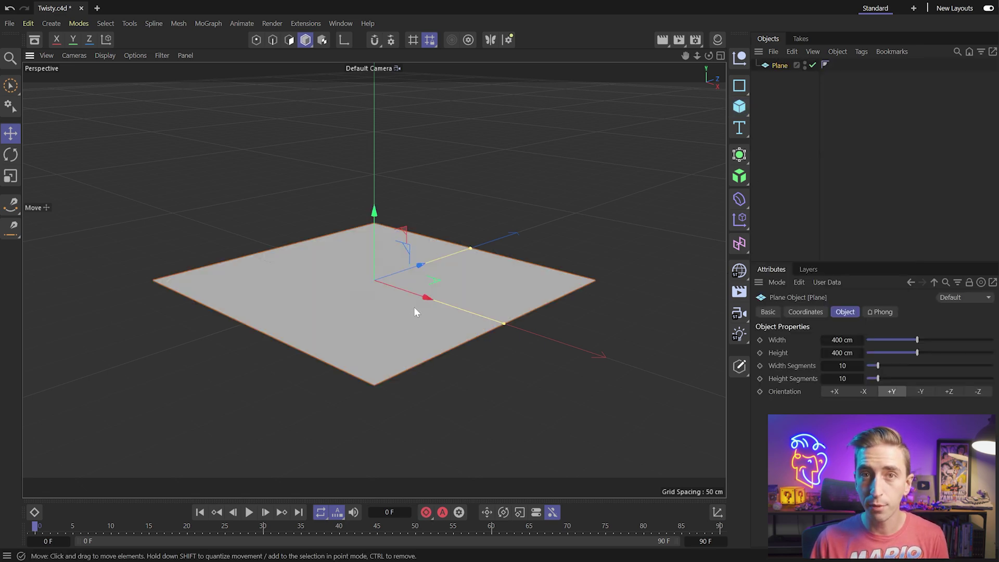
pyautogui.moveTo(708, 55)
pyautogui.mouseDown()
pyautogui.moveTo(770, 83)
pyautogui.moveTo(760, 34)
pyautogui.moveTo(702, 23)
pyautogui.moveTo(741, 54)
pyautogui.moveTo(762, 31)
pyautogui.moveTo(728, 78)
pyautogui.moveTo(750, 48)
pyautogui.moveTo(707, 66)
pyautogui.mouseUp()
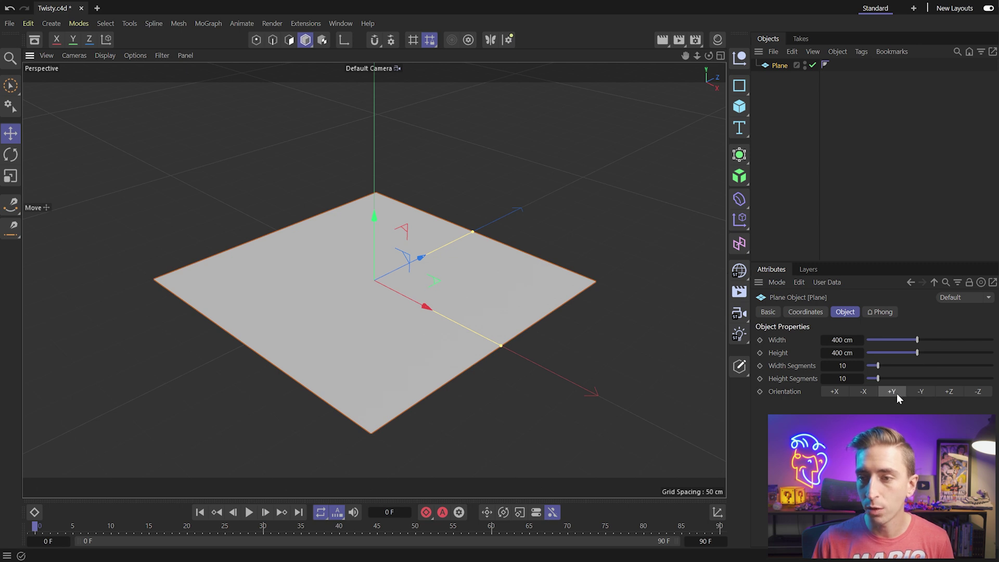
pyautogui.click(978, 391)
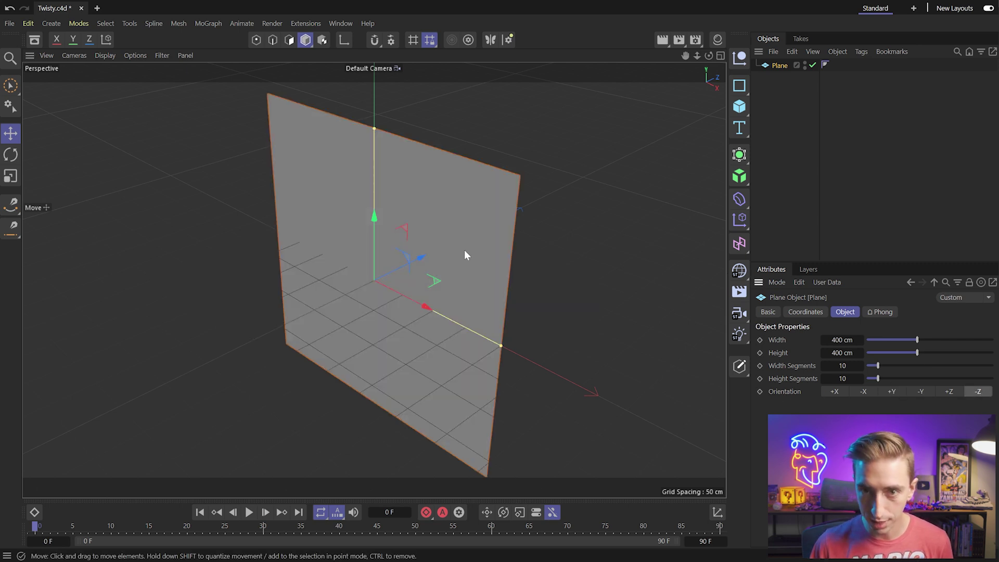
pyautogui.moveTo(708, 55)
pyautogui.mouseDown()
pyautogui.moveTo(695, 56)
pyautogui.moveTo(702, 37)
pyautogui.moveTo(691, 53)
pyautogui.moveTo(733, 61)
pyautogui.moveTo(708, 50)
pyautogui.moveTo(735, 51)
pyautogui.moveTo(700, 64)
pyautogui.moveTo(735, 61)
pyautogui.moveTo(692, 65)
pyautogui.moveTo(687, 49)
pyautogui.moveTo(671, 57)
pyautogui.moveTo(699, 49)
pyautogui.moveTo(709, 63)
pyautogui.moveTo(716, 52)
pyautogui.mouseUp()
pyautogui.click(720, 56)
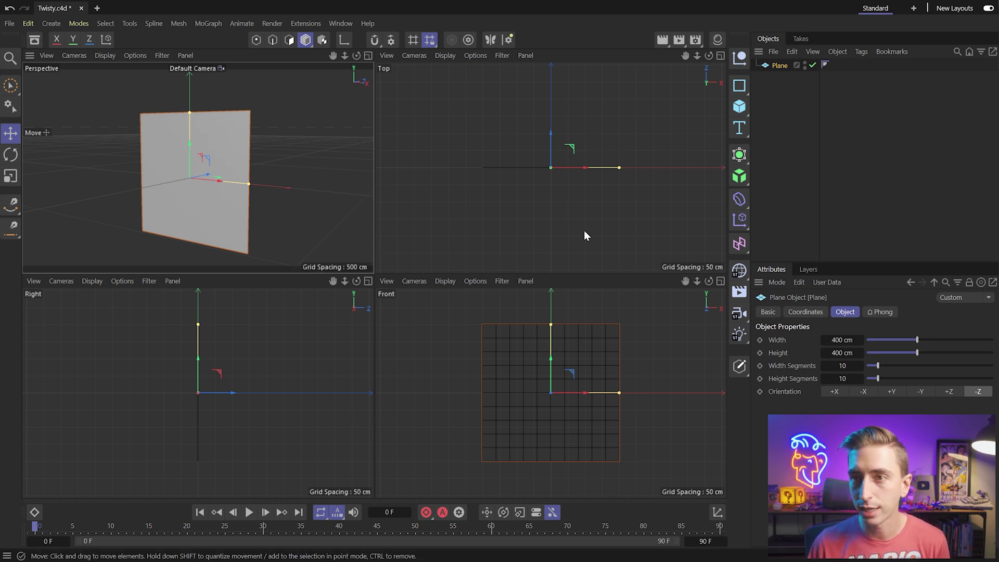
# - Try a cube stretched to about 708 cm along X around the plane, and delete it
pyautogui.click(739, 107)
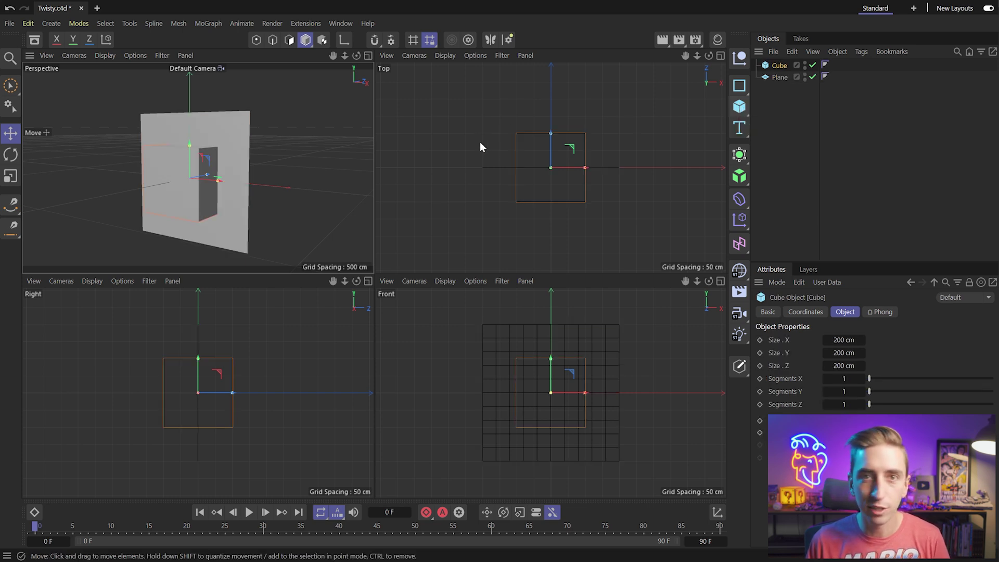
pyautogui.moveTo(218, 180); pyautogui.dragTo(302, 188)
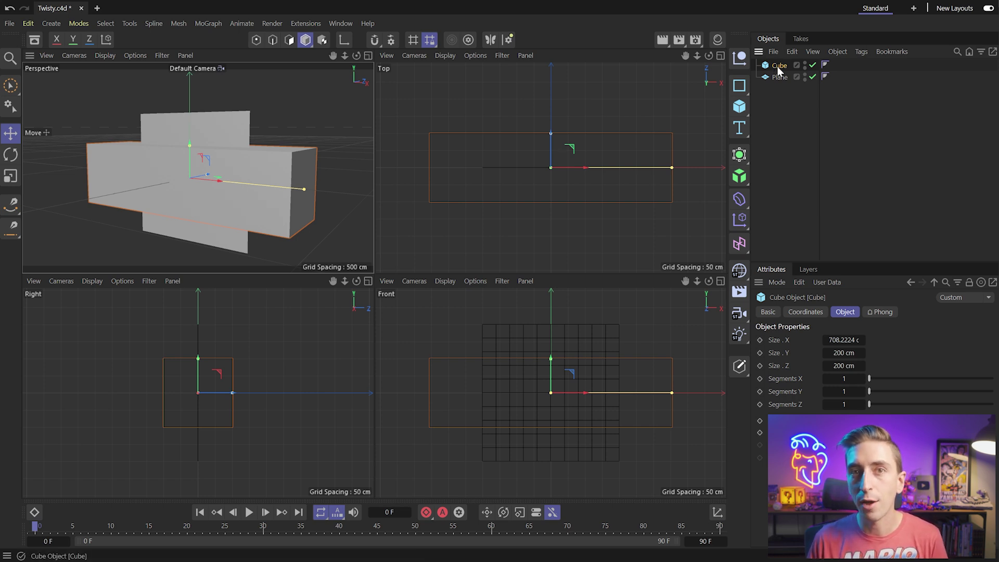
pyautogui.press('Delete')
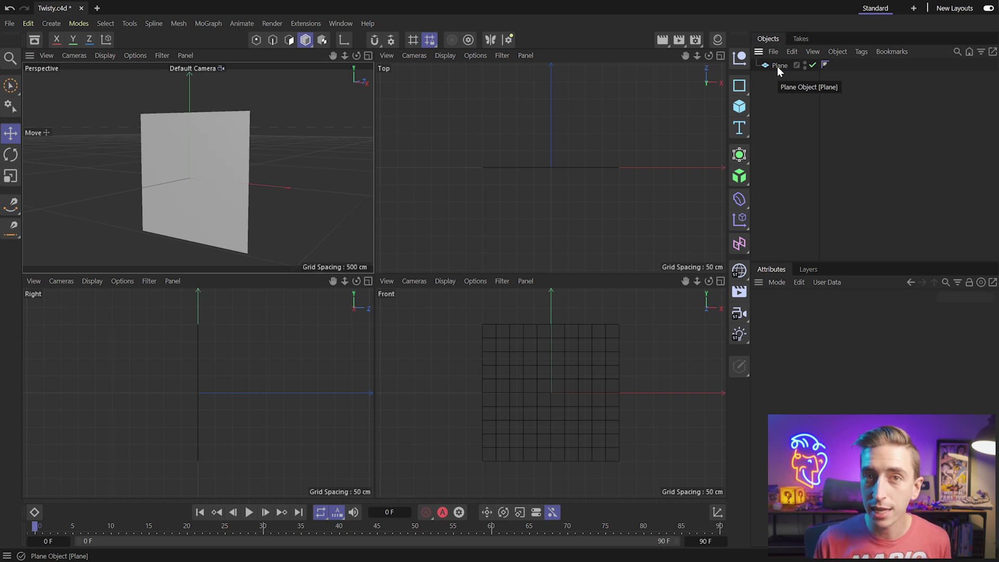
# - Select the plane for resizing, switch to After Effects and look up the BG layer's rectangle size in the Twisted Source composition
pyautogui.click(779, 66)
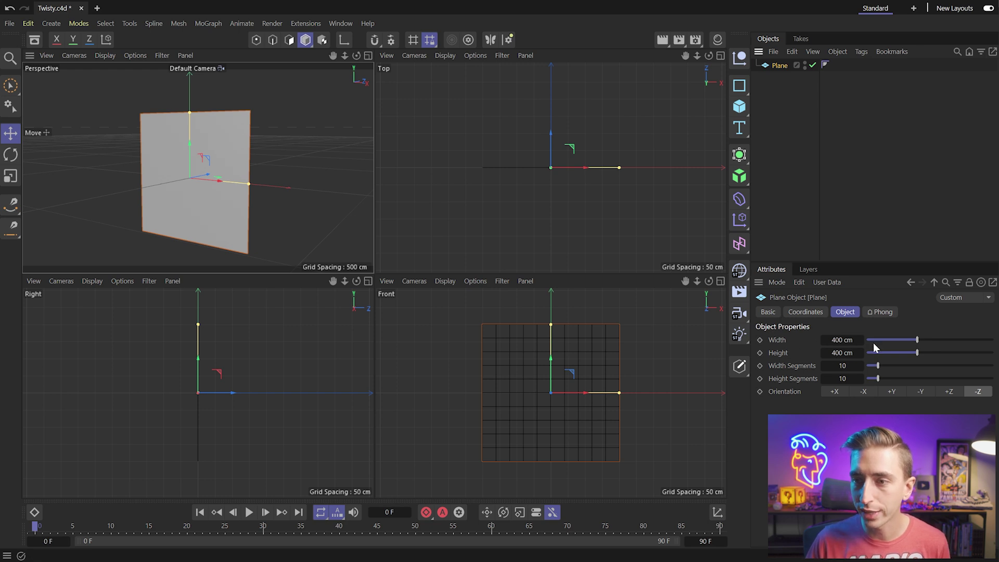
pyautogui.click(842, 341)
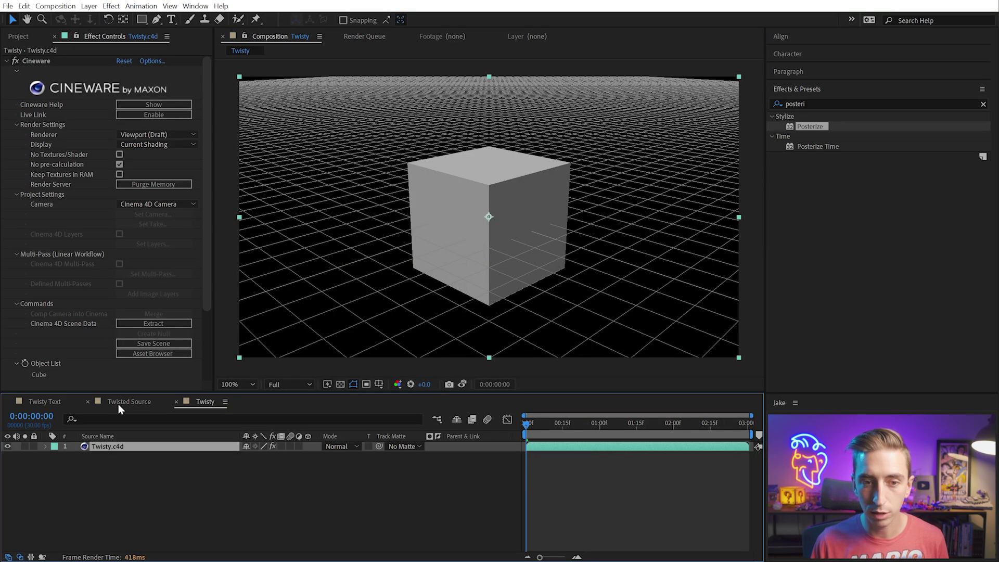
pyautogui.click(117, 404)
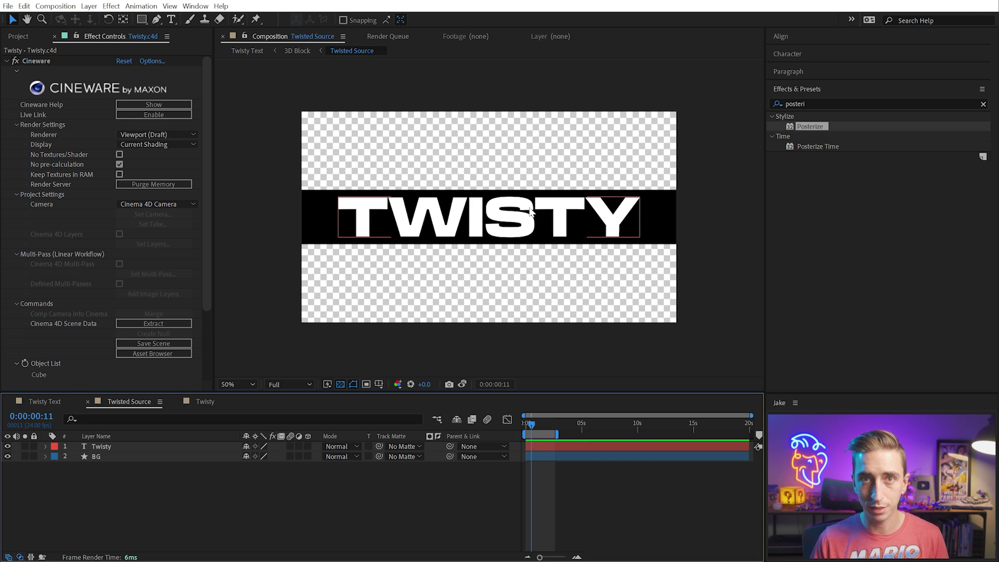
pyautogui.click(110, 457)
pyautogui.click(110, 459)
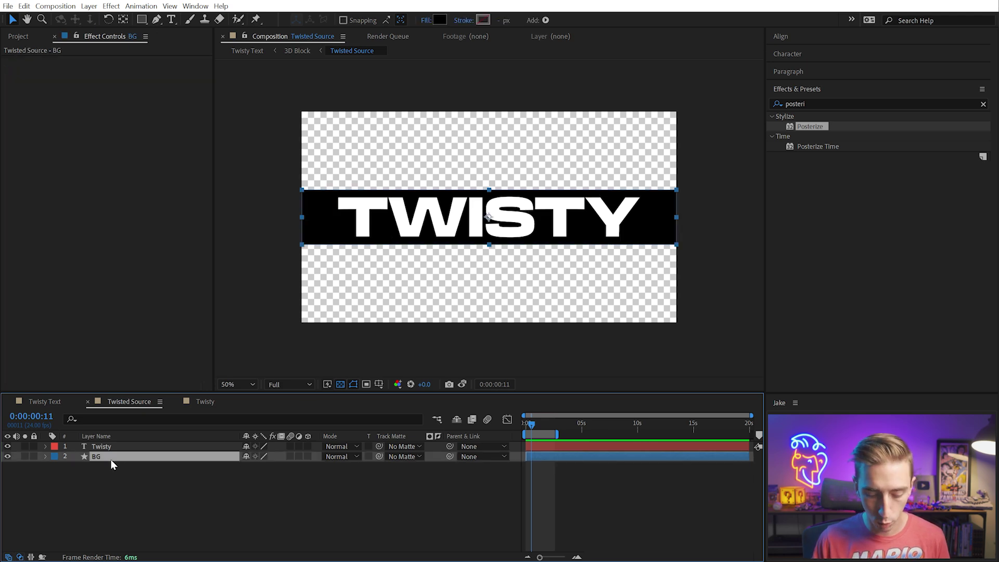
pyautogui.press('u')
pyautogui.press('u')
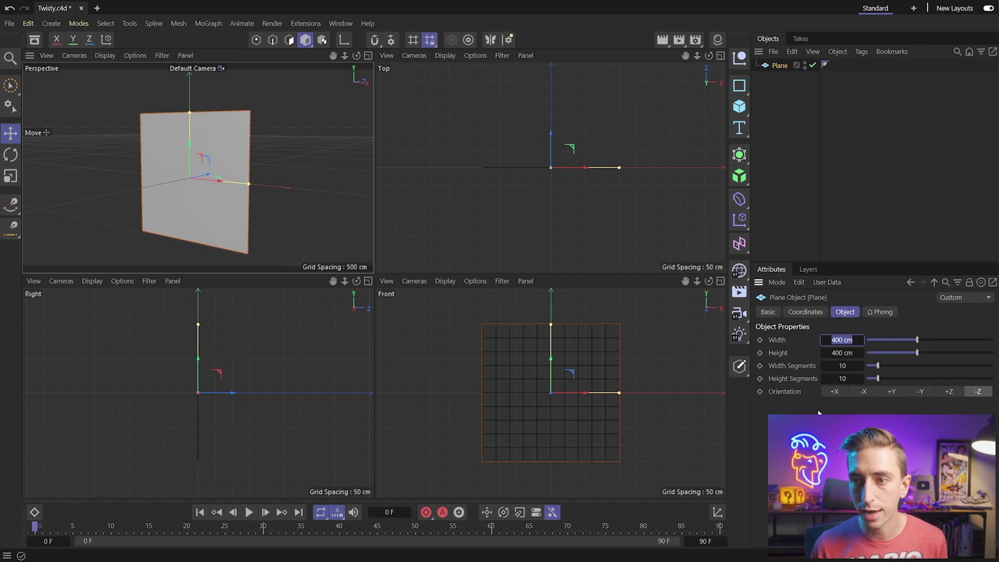
# - Back in Cinema 4D, set the plane's width to 1920 cm and its height to 280 cm
pyautogui.write('1920')
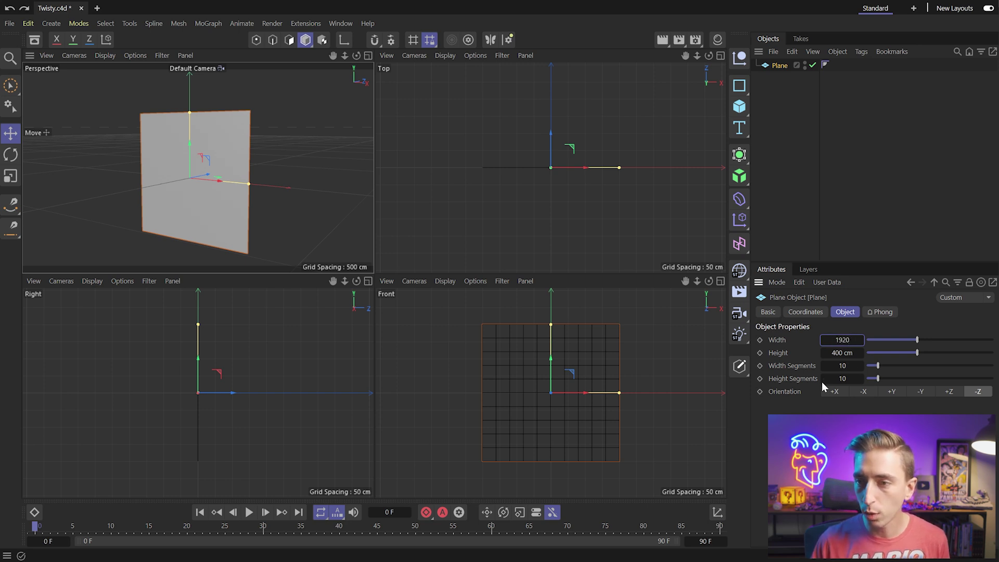
pyautogui.press('Tab')
pyautogui.write('280')
pyautogui.press('Return')
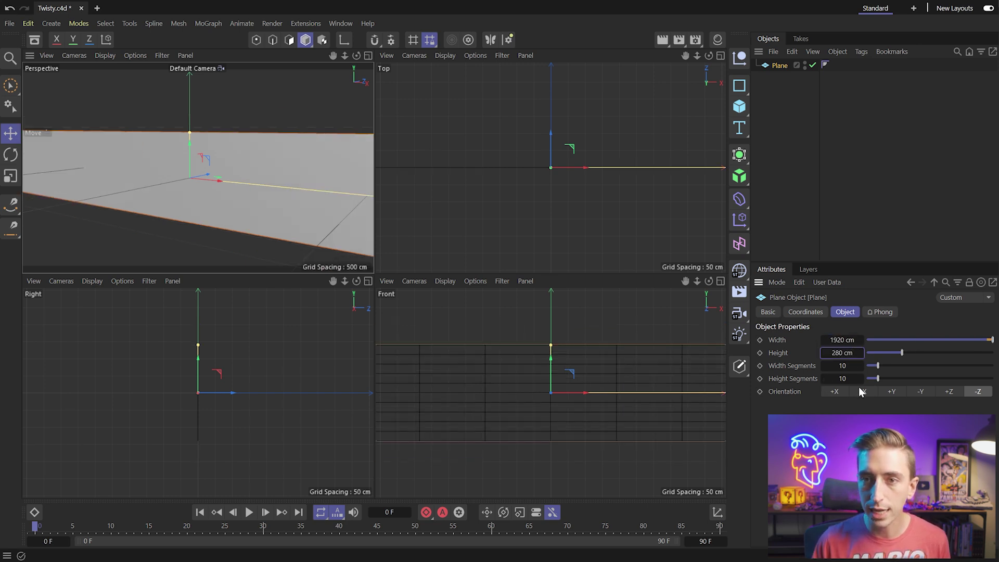
pyautogui.press('h')
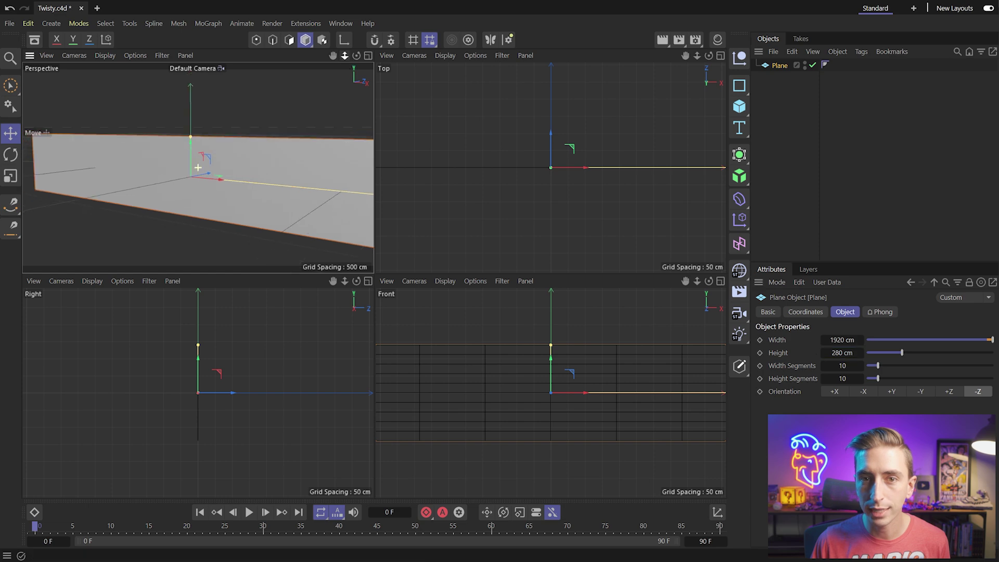
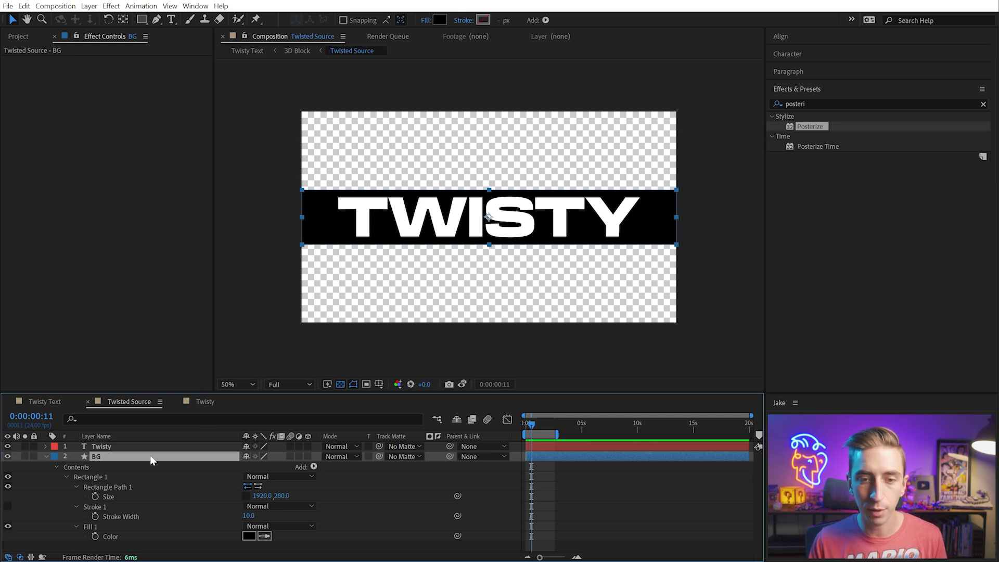
# - Switch to After Effects and set the Twisted Source composition's height to 280 px
pyautogui.click(360, 495)
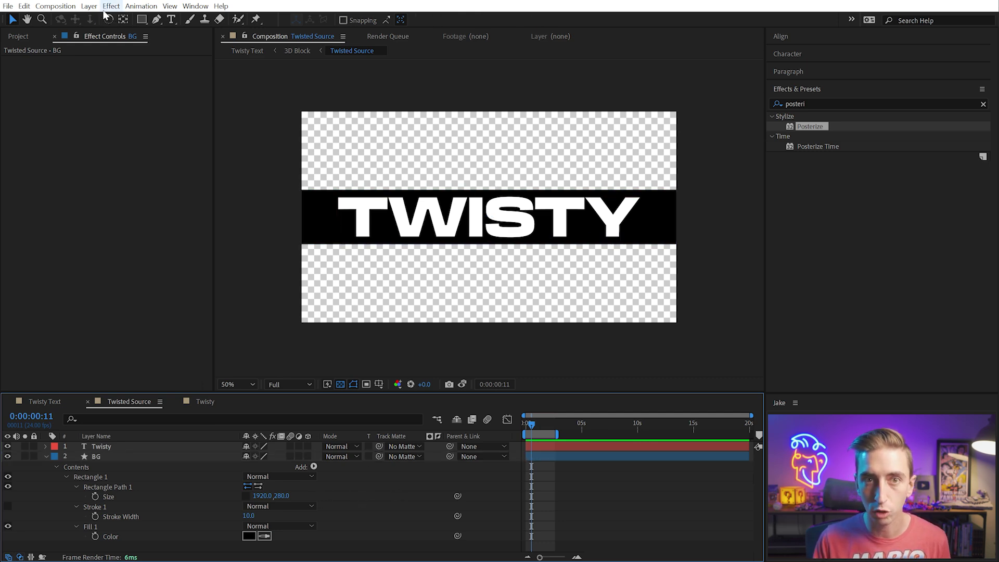
pyautogui.click(68, 6)
pyautogui.click(100, 35)
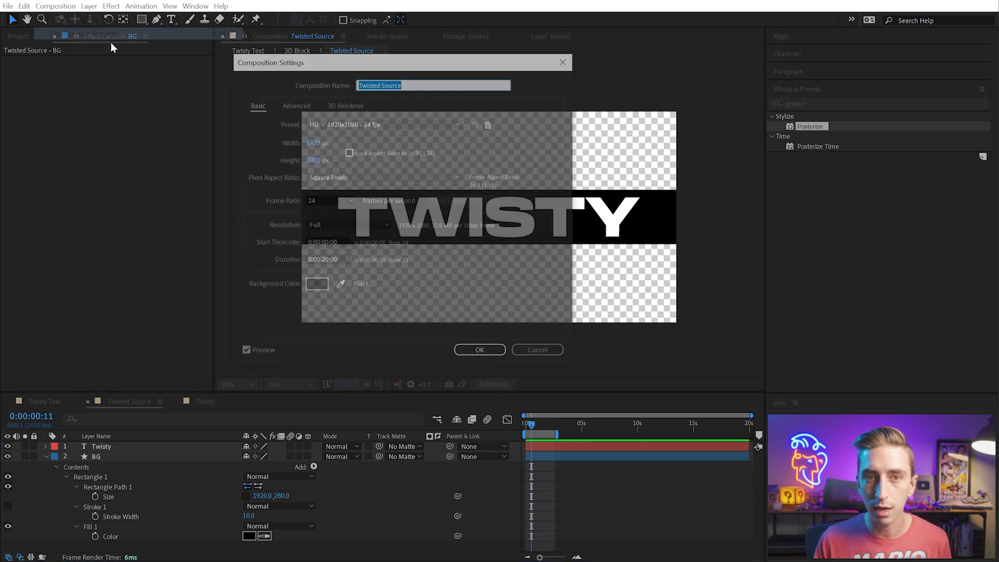
pyautogui.click(319, 160)
pyautogui.write('280')
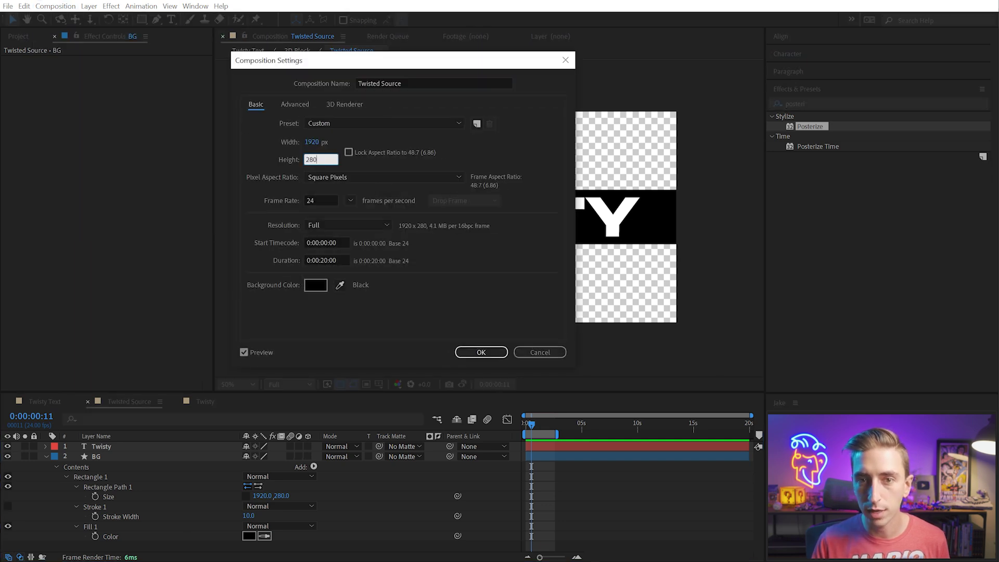
pyautogui.click(481, 352)
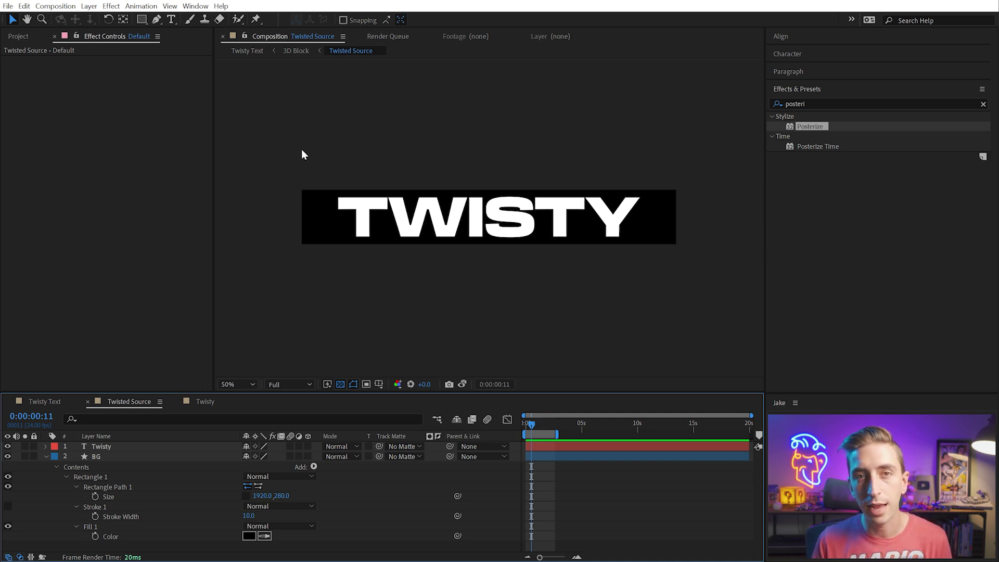
# - Queue the current frame of the Twisted Source composition for saving as an image file
pyautogui.click(55, 6)
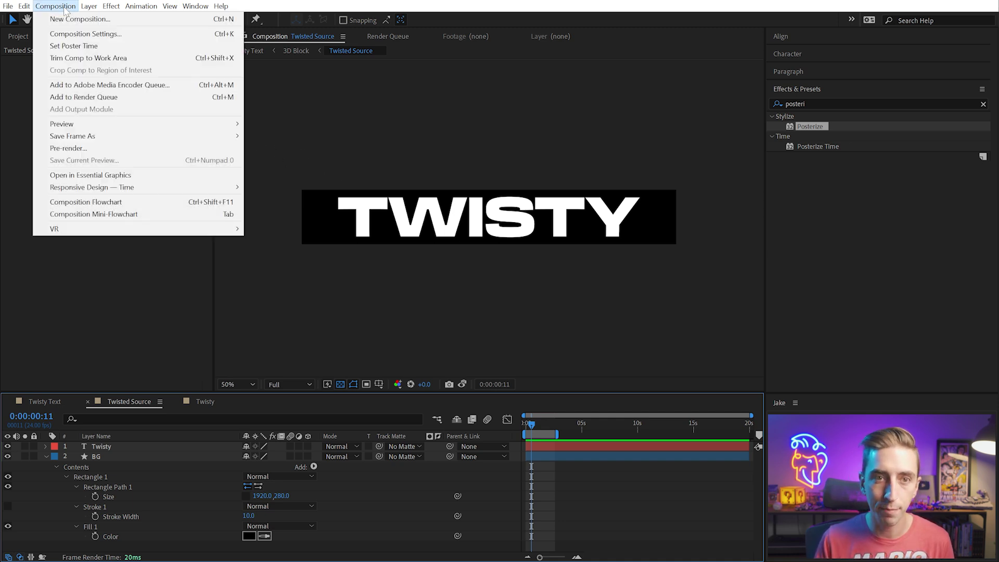
pyautogui.moveTo(99, 138)
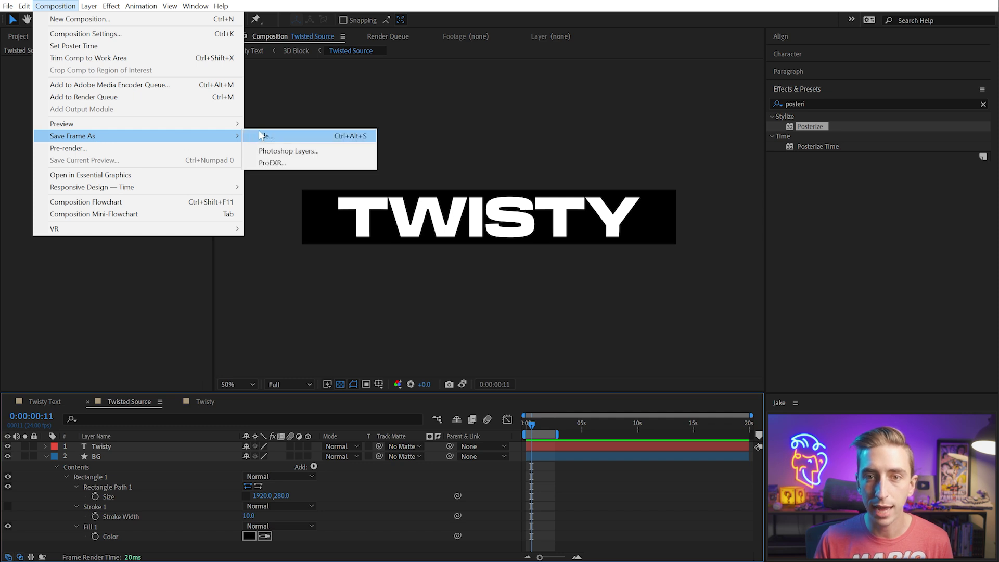
pyautogui.click(265, 136)
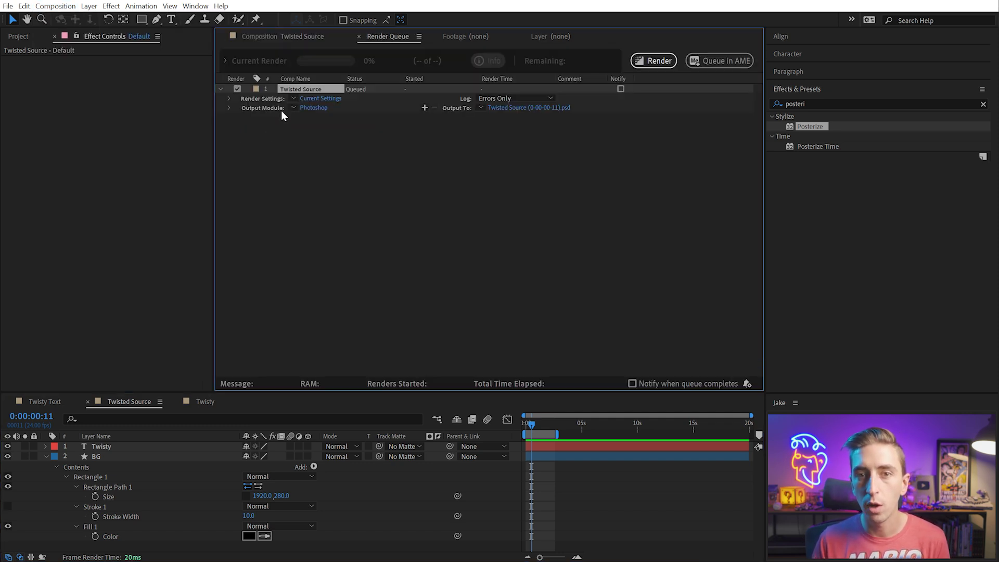
# - Change the queued frame's output module format to PNG Sequence
pyautogui.click(313, 107)
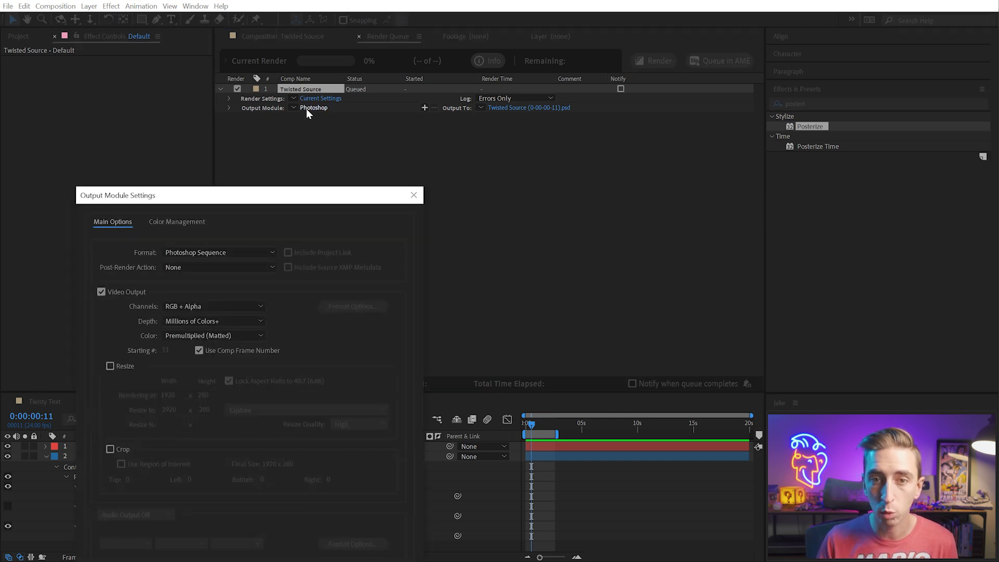
pyautogui.moveTo(281, 205); pyautogui.dragTo(393, 79)
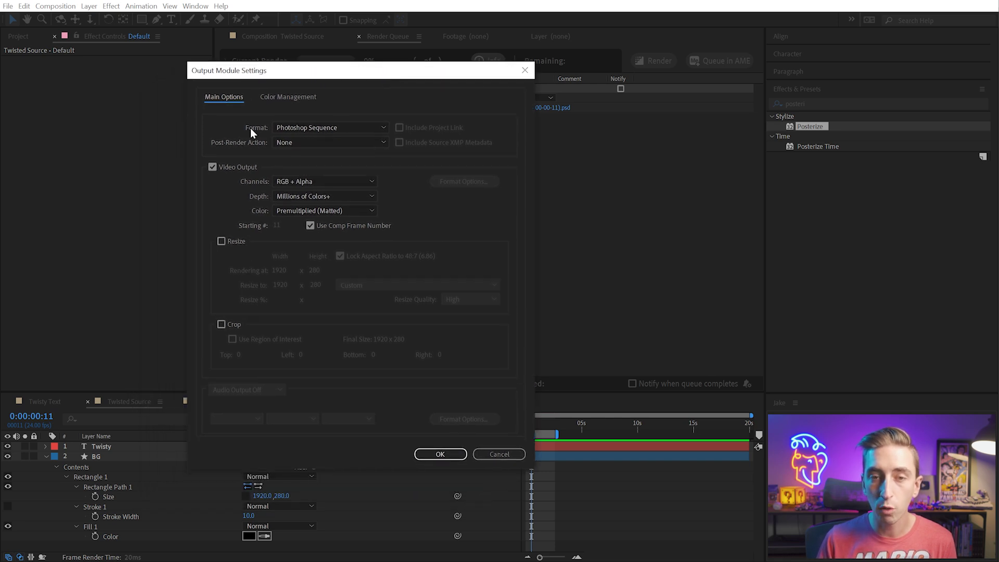
pyautogui.click(302, 127)
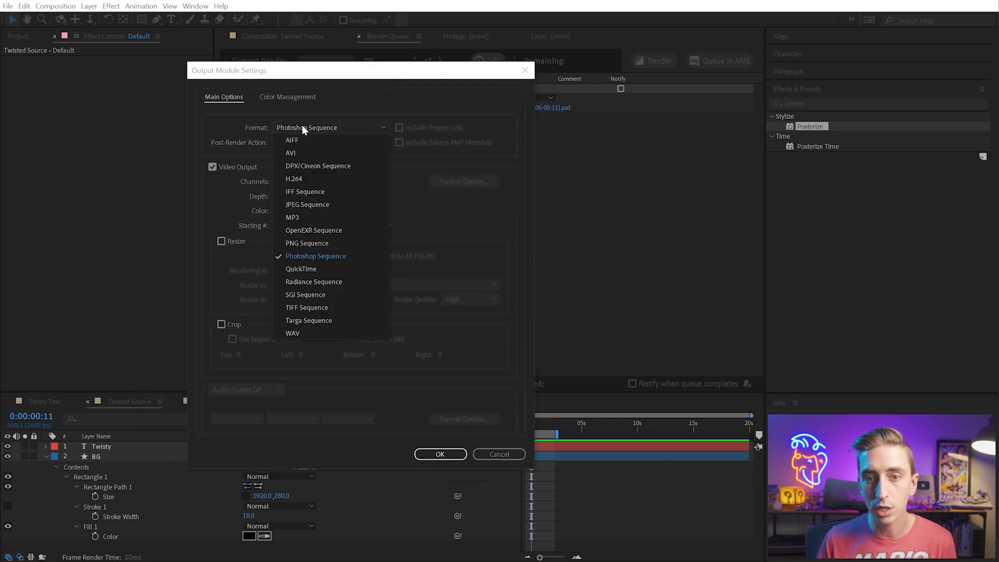
pyautogui.click(317, 245)
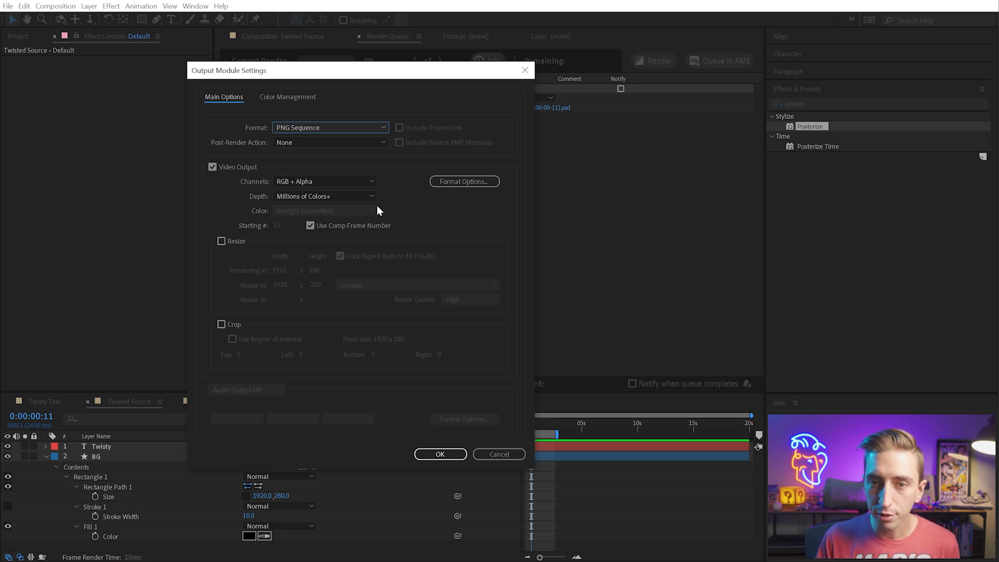
pyautogui.click(440, 453)
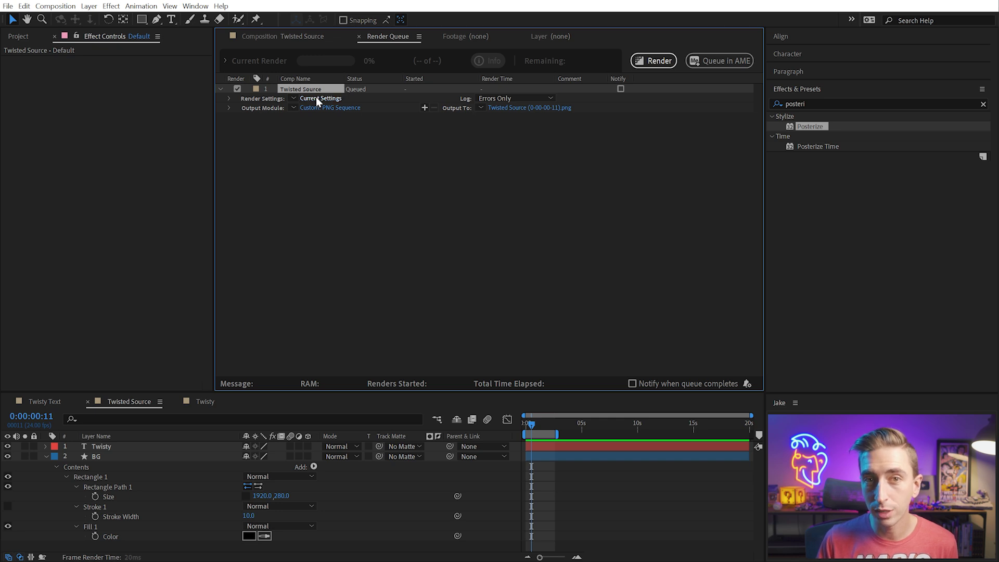
# - Examine the queued frame's render settings and custom time span, and close them without changes
pyautogui.click(55, 6)
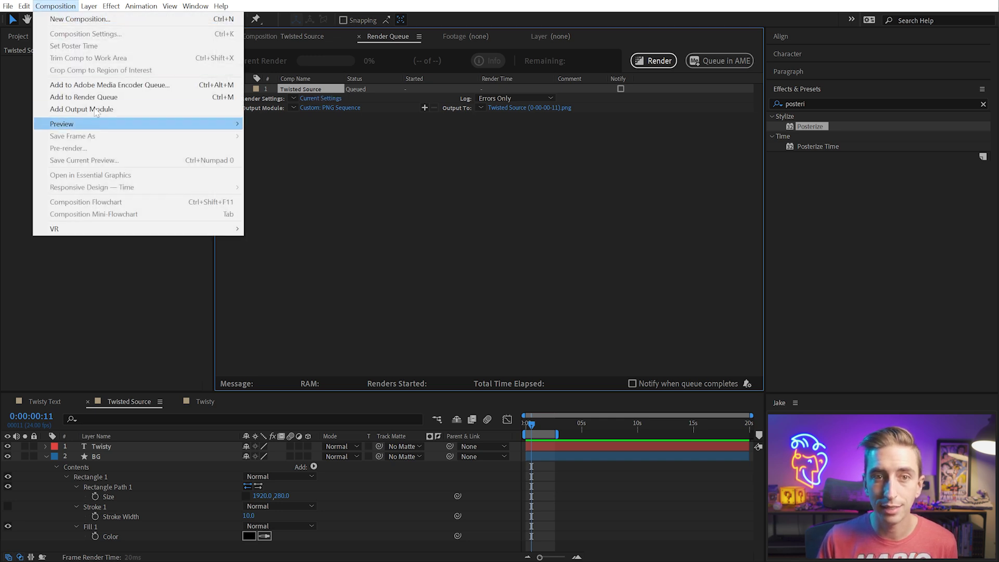
pyautogui.click(310, 98)
pyautogui.click(379, 452)
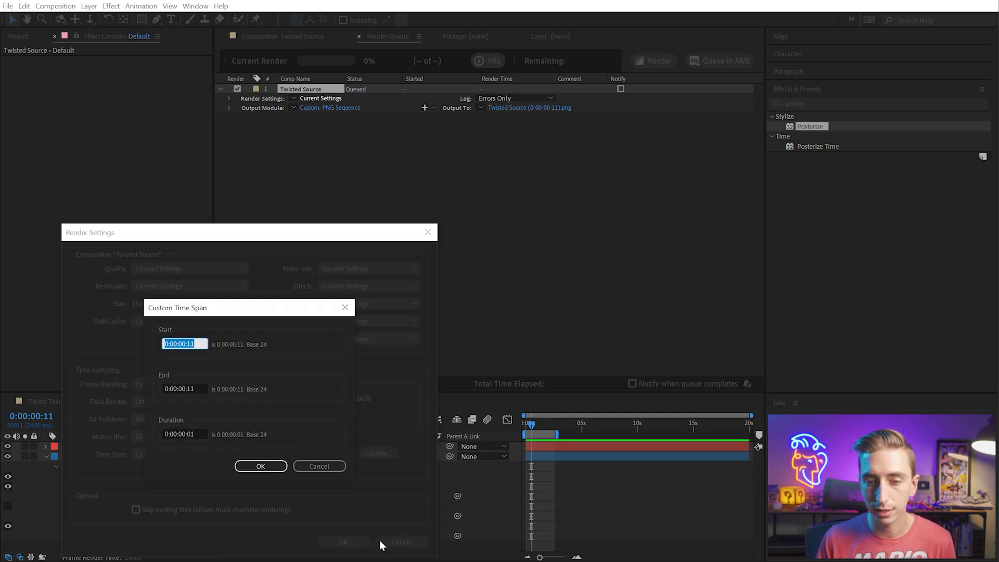
pyautogui.click(319, 466)
pyautogui.moveTo(320, 232); pyautogui.dragTo(353, 115)
pyautogui.click(461, 115)
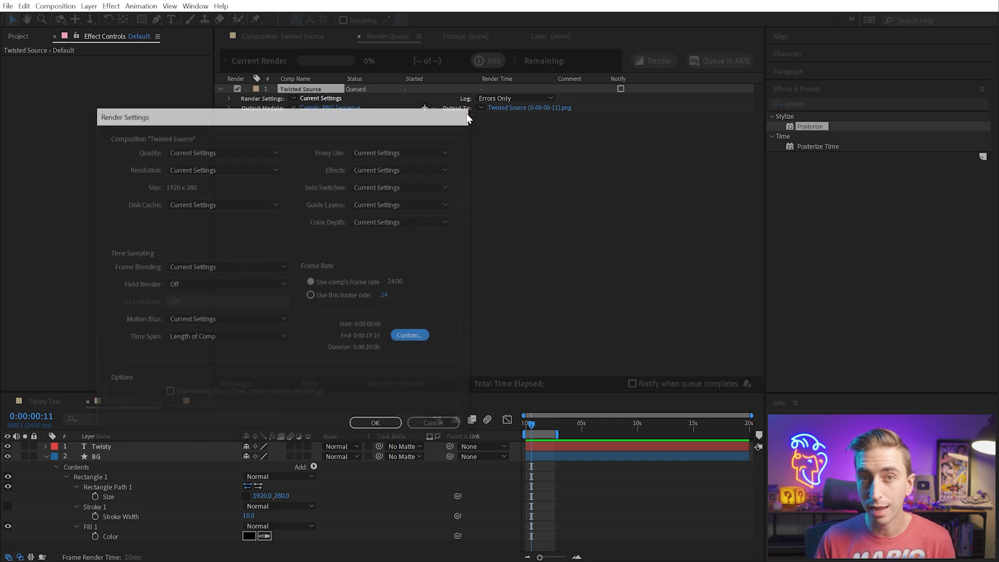
pyautogui.click(69, 6)
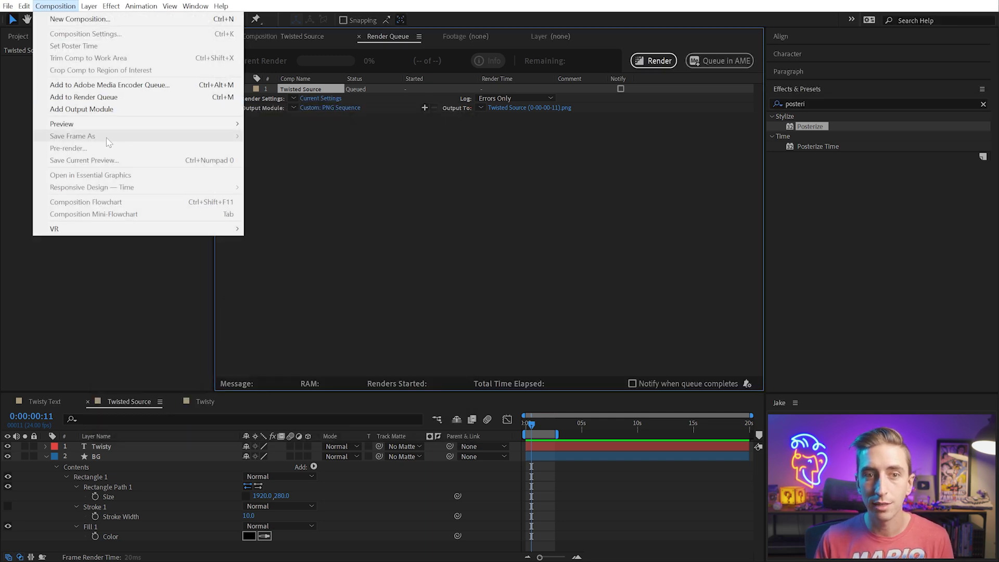
pyautogui.click(391, 150)
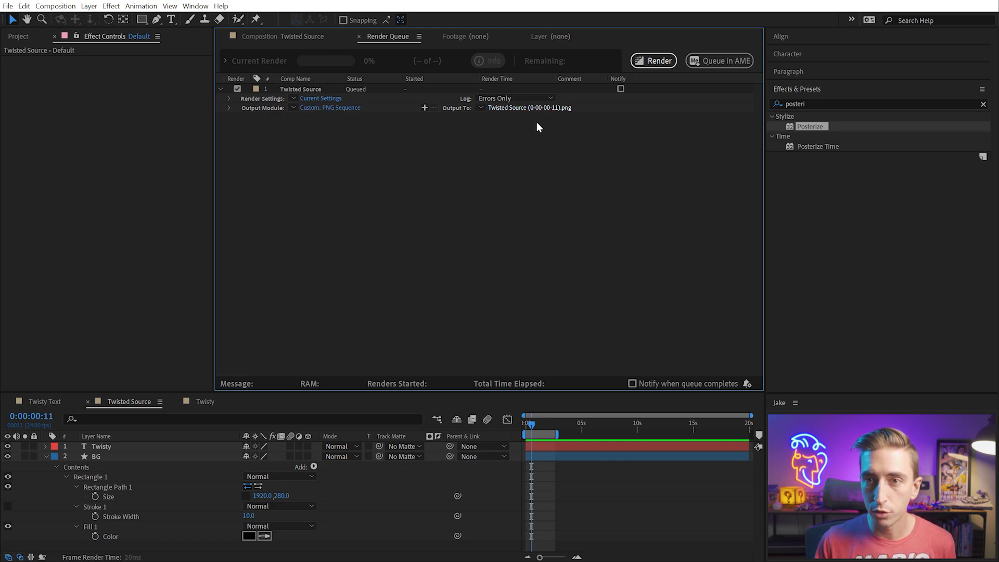
# - Set the queued Twisted Source frame to save in the Desktop folder and render it
pyautogui.click(533, 108)
pyautogui.press('Return')
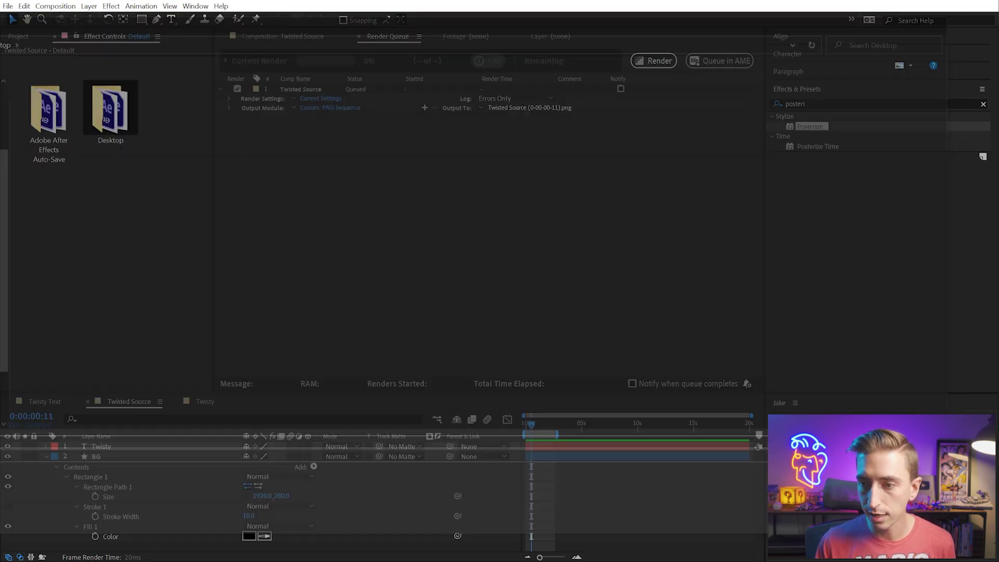
pyautogui.click(658, 61)
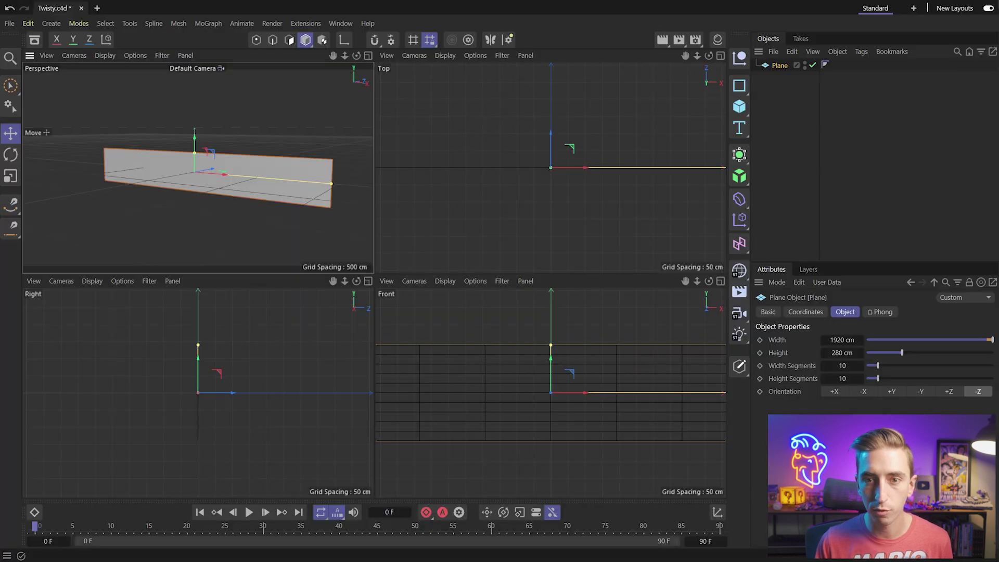
# - Switch to Cinema 4D, create a new material, and open it for editing
pyautogui.click(717, 40)
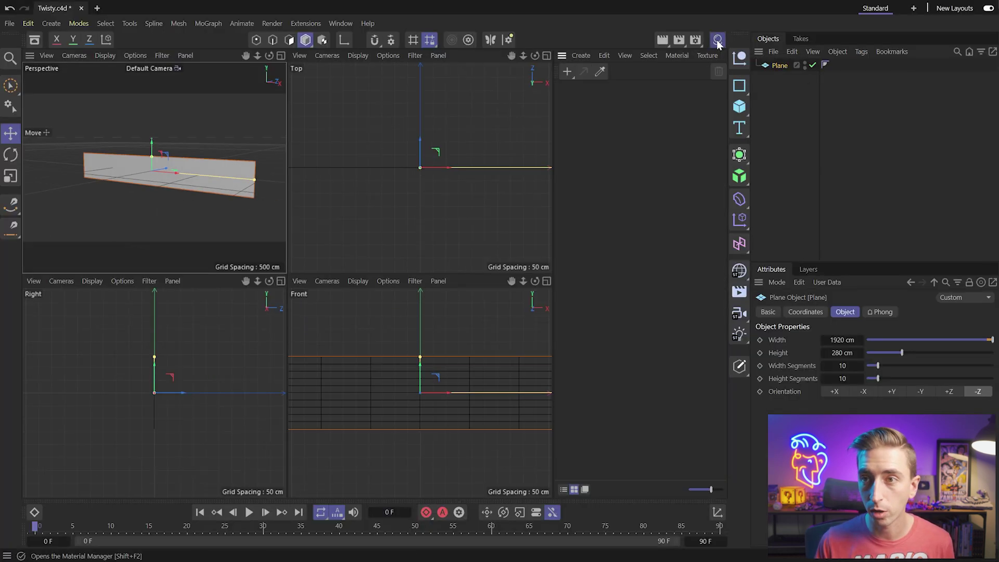
pyautogui.click(566, 72)
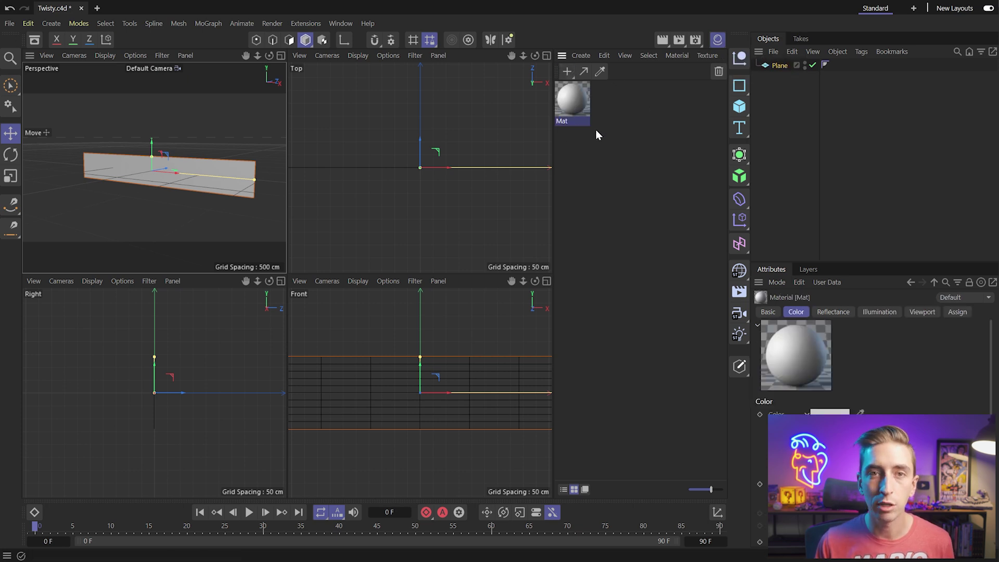
pyautogui.doubleClick(577, 100)
pyautogui.moveTo(684, 92); pyautogui.dragTo(383, 32)
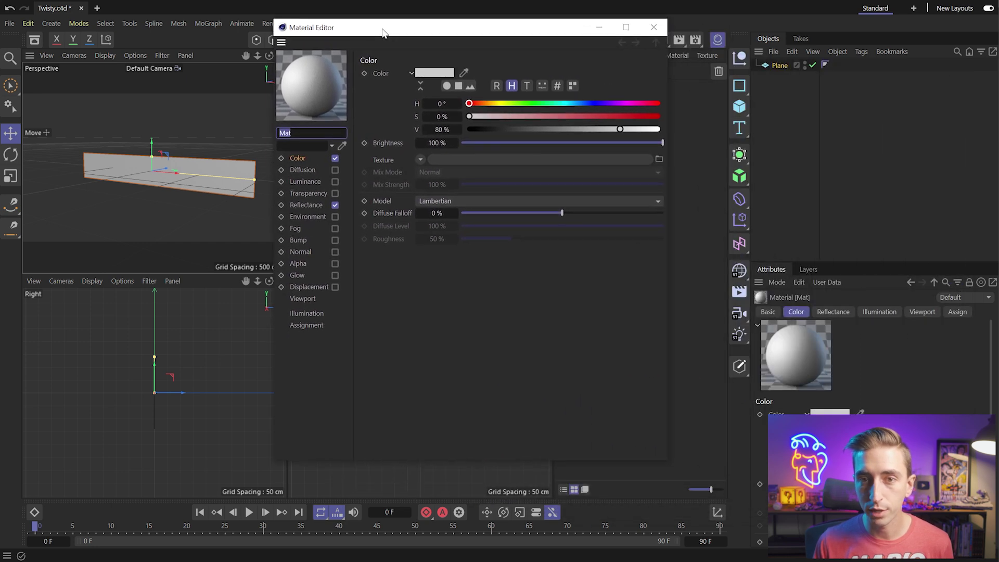
# - Disable the material's Color and Reflectance channels and enable its Luminance channel
pyautogui.click(335, 158)
pyautogui.click(307, 204)
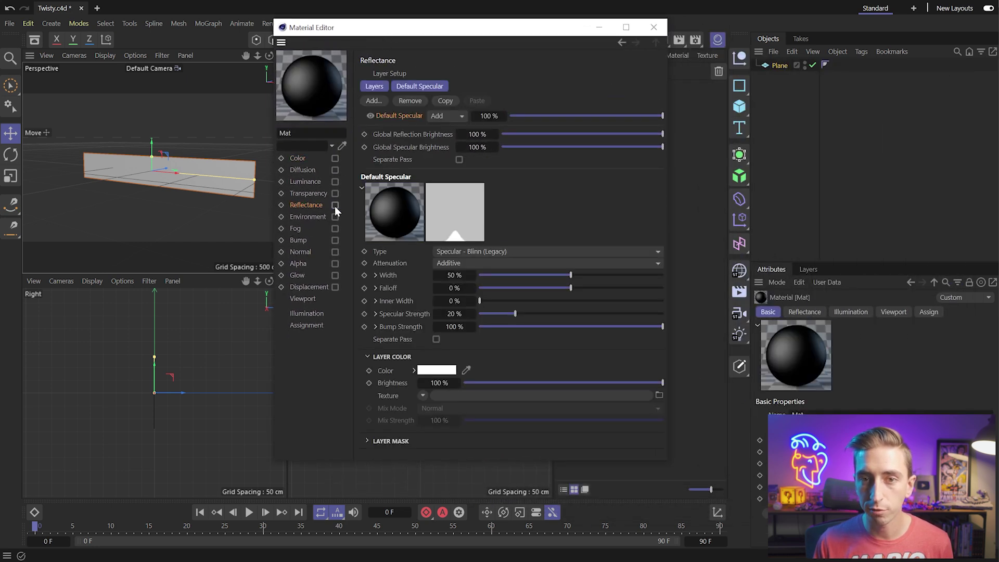
pyautogui.click(335, 206)
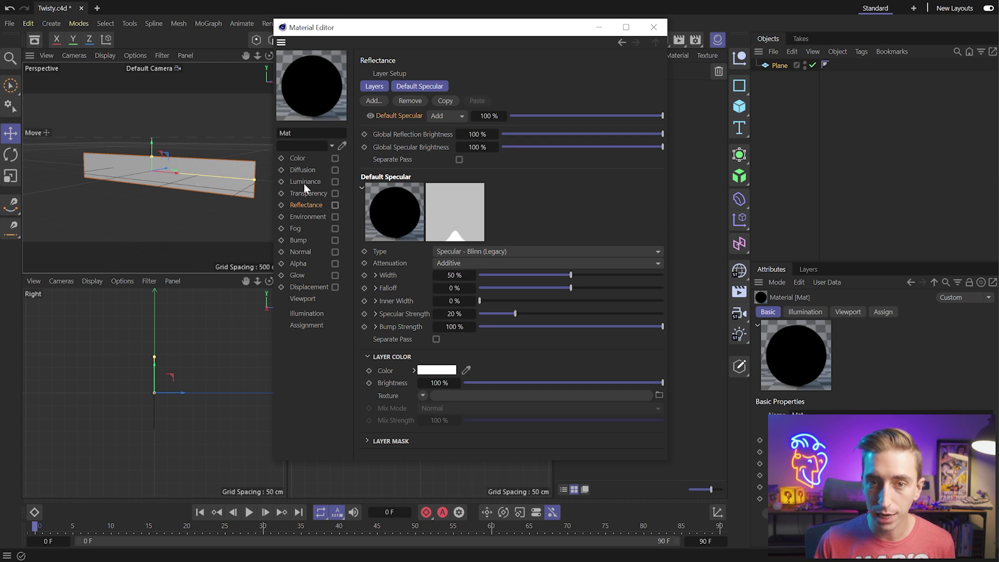
pyautogui.click(305, 182)
pyautogui.click(335, 182)
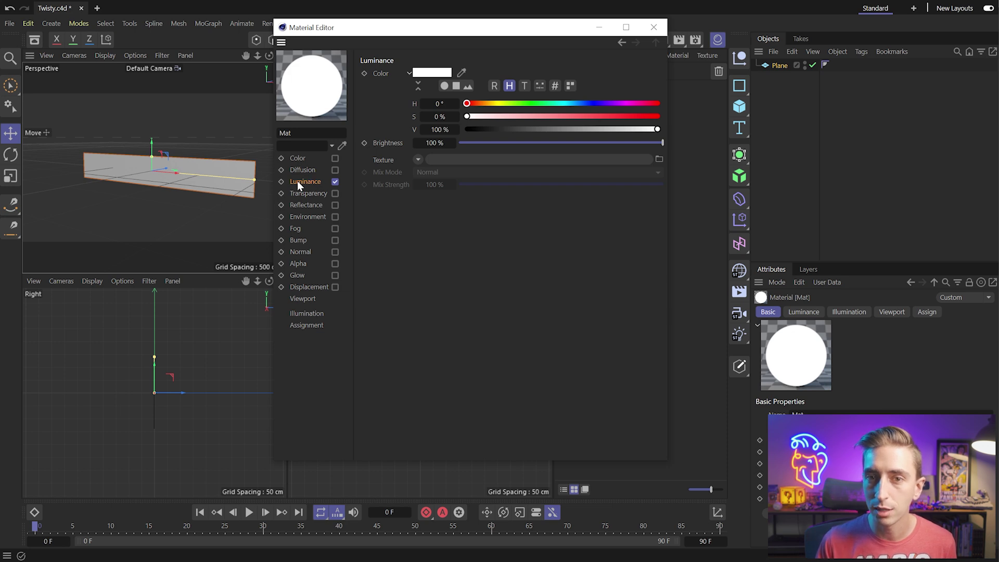
# - Load Twisted Source (0-00-00-11).png from the Desktop folder as the material's Luminance texture
pyautogui.click(660, 159)
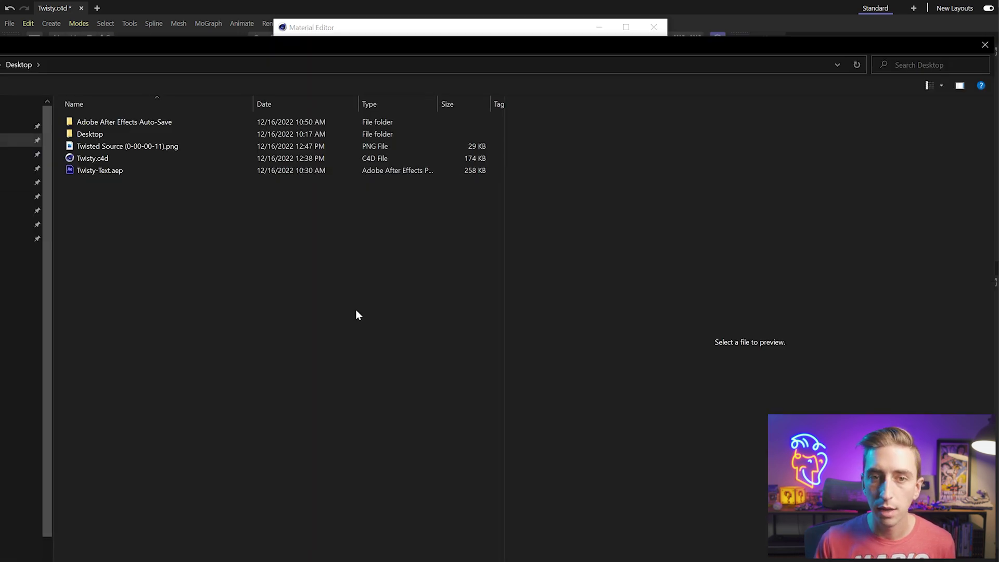
pyautogui.click(141, 150)
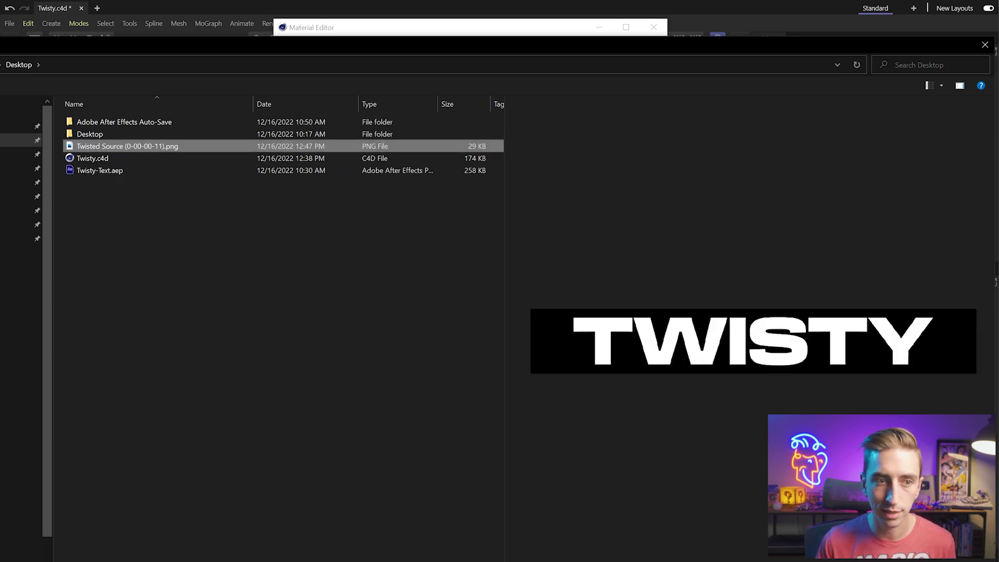
pyautogui.press('Return')
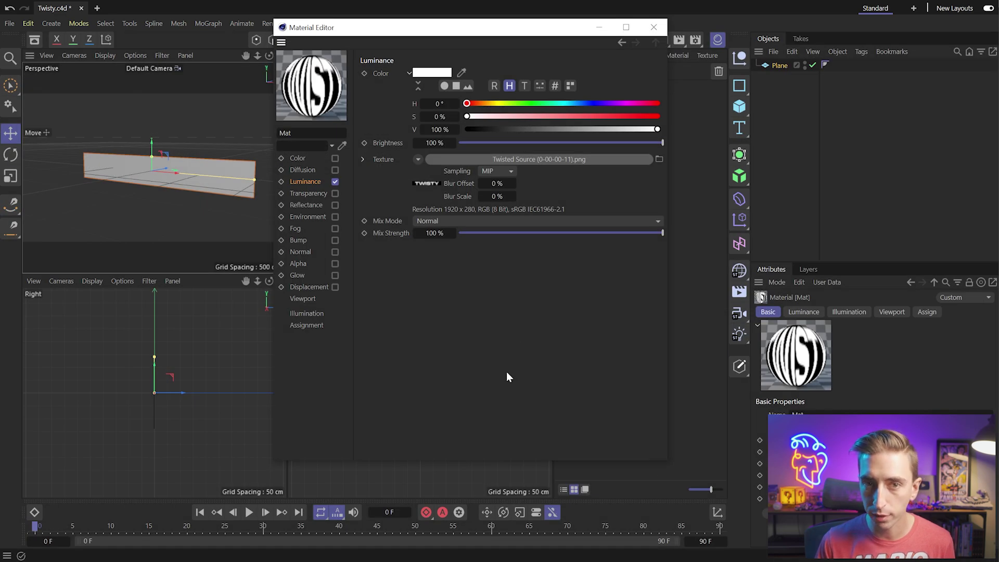
# - Close the material editor, apply the textured material to the plane, and reselect the Plane object
pyautogui.click(654, 27)
pyautogui.moveTo(577, 98); pyautogui.dragTo(213, 174)
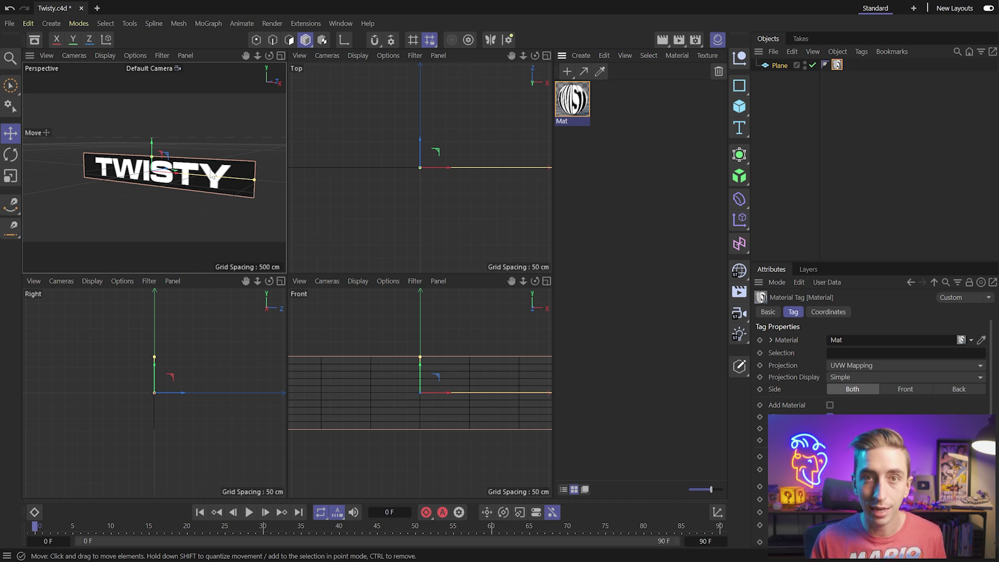
pyautogui.click(718, 40)
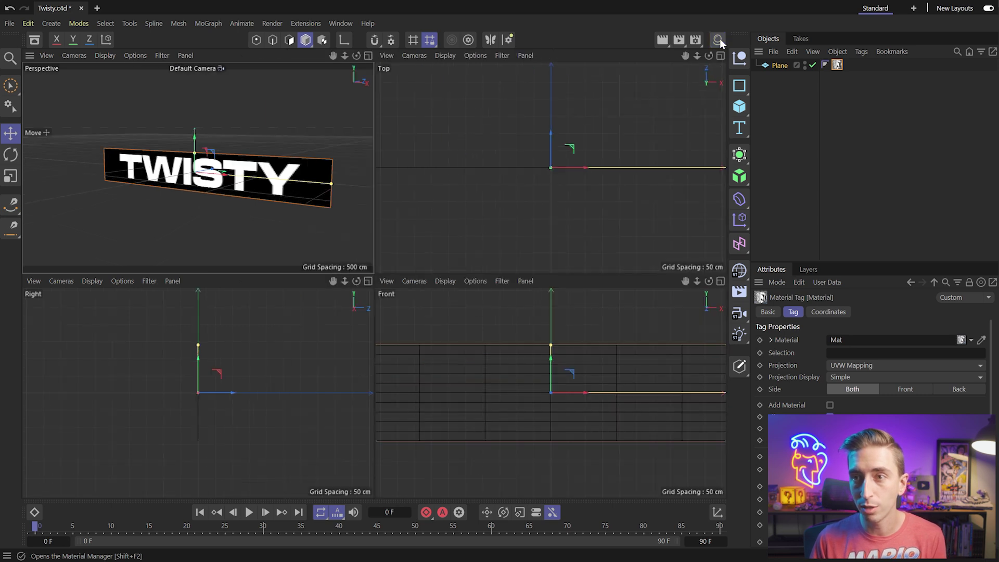
pyautogui.click(781, 67)
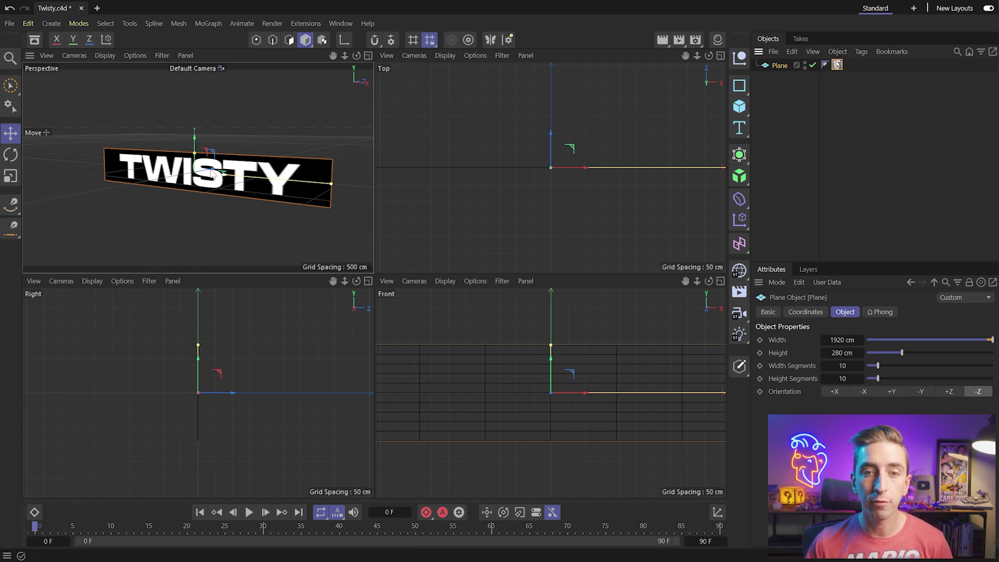
pyautogui.moveTo(212, 173)
pyautogui.mouseDown()
pyautogui.moveTo(191, 170)
pyautogui.moveTo(214, 176)
pyautogui.mouseUp()
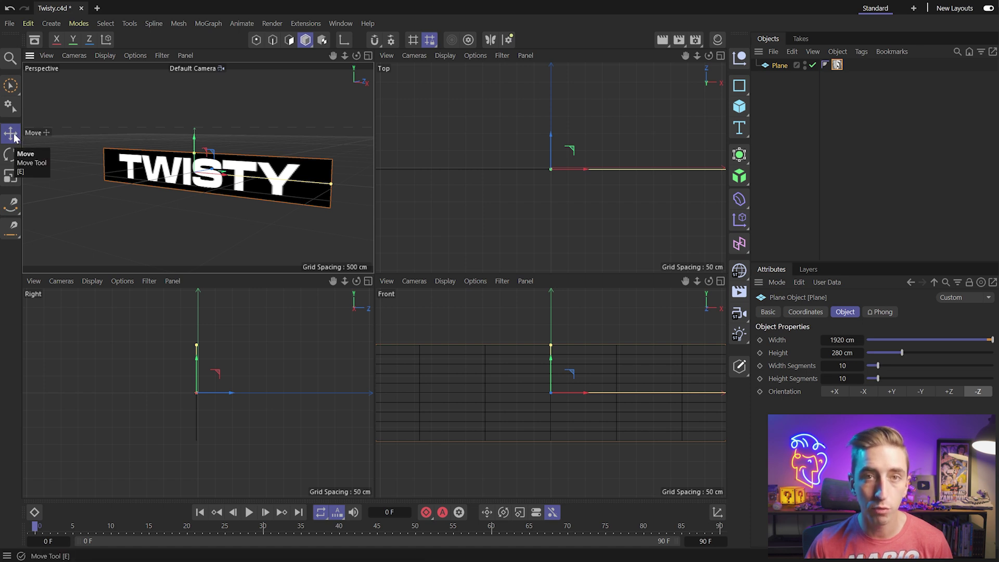
pyautogui.moveTo(214, 171); pyautogui.dragTo(192, 169)
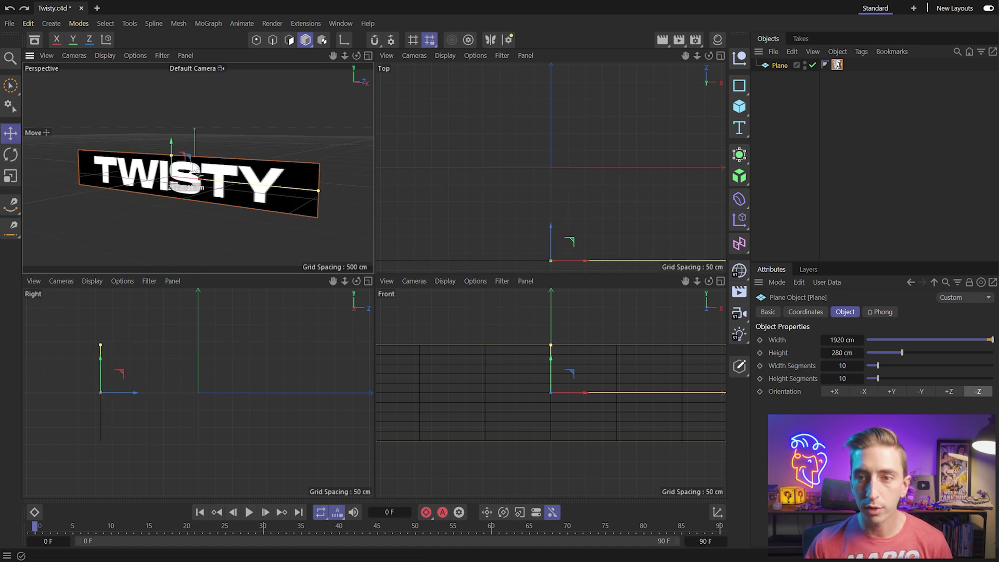
pyautogui.hotkey('ctrl', 'z')
# - Move the plane along the Z axis to about -141 cm and begin entering an exact Z position for it
pyautogui.moveTo(553, 209); pyautogui.dragTo(561, 178)
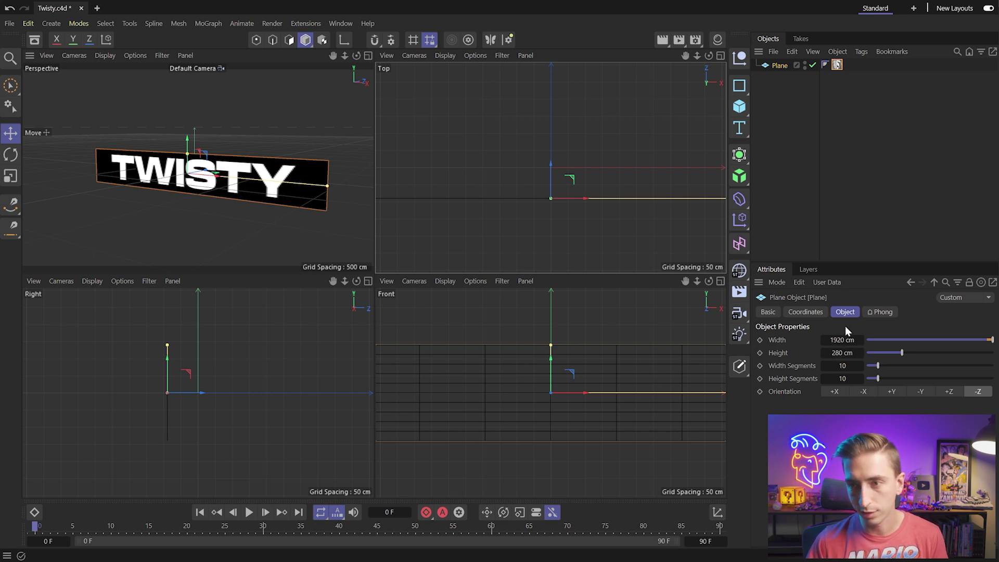
pyautogui.click(806, 313)
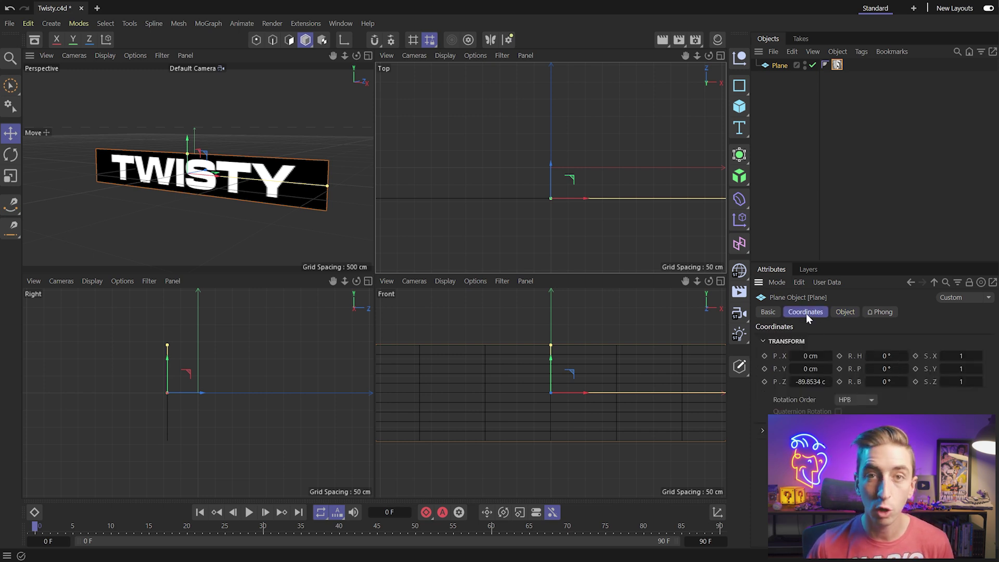
pyautogui.moveTo(545, 168); pyautogui.dragTo(559, 186)
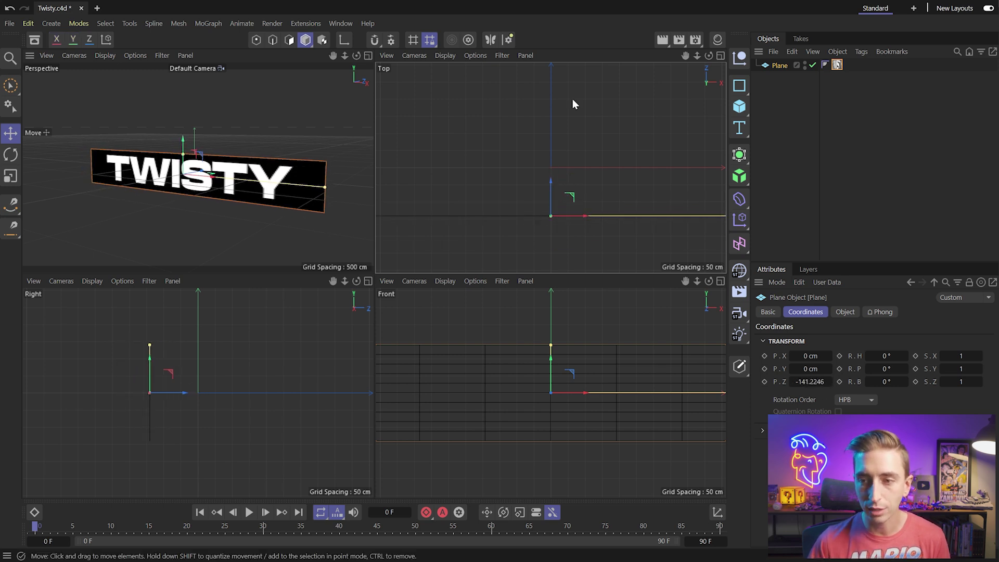
pyautogui.click(810, 381)
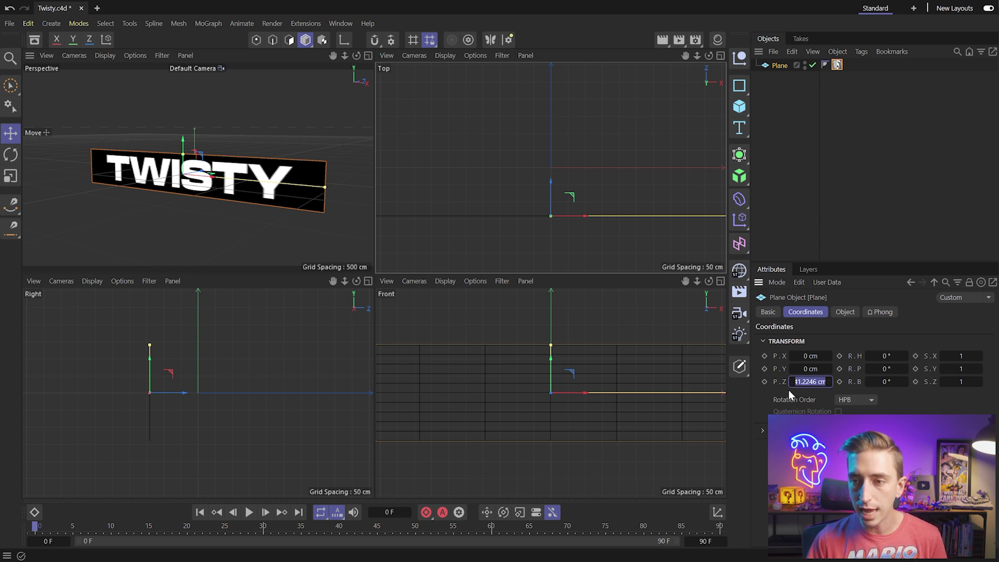
pyautogui.write('-1')
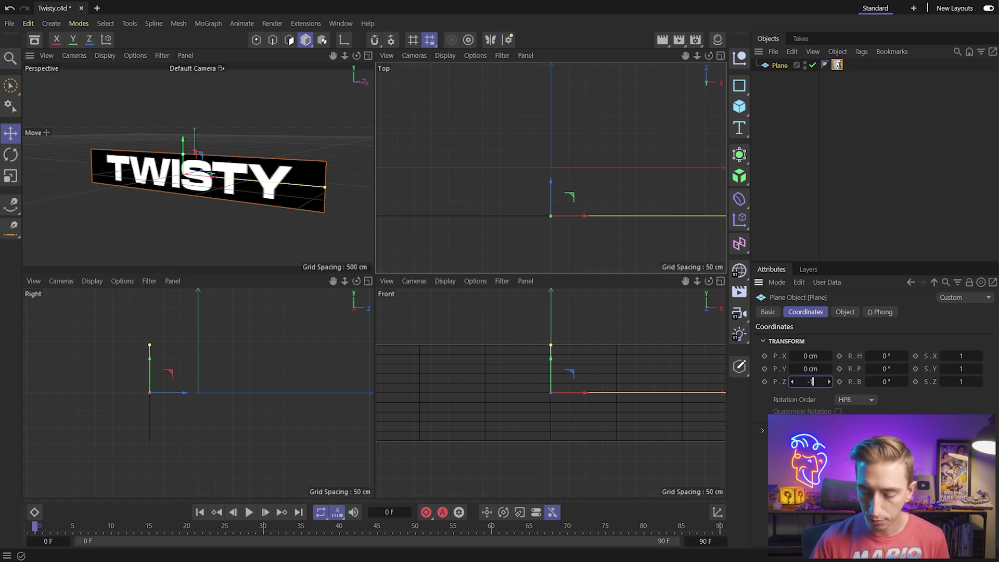
# - Set the plane's Z position to -140 cm and nest it under a new null at the origin
pyautogui.write('40')
pyautogui.press('Return')
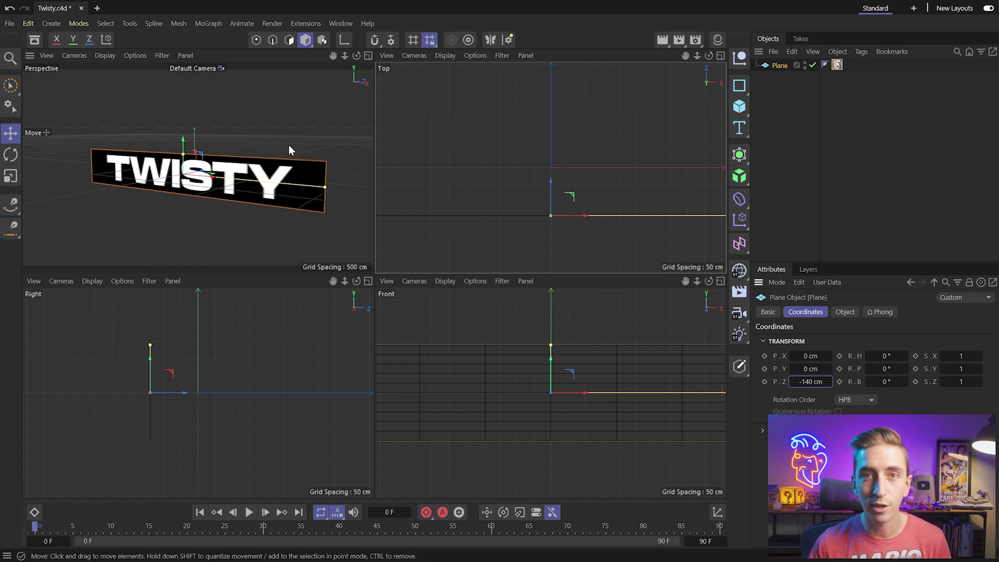
pyautogui.click(739, 60)
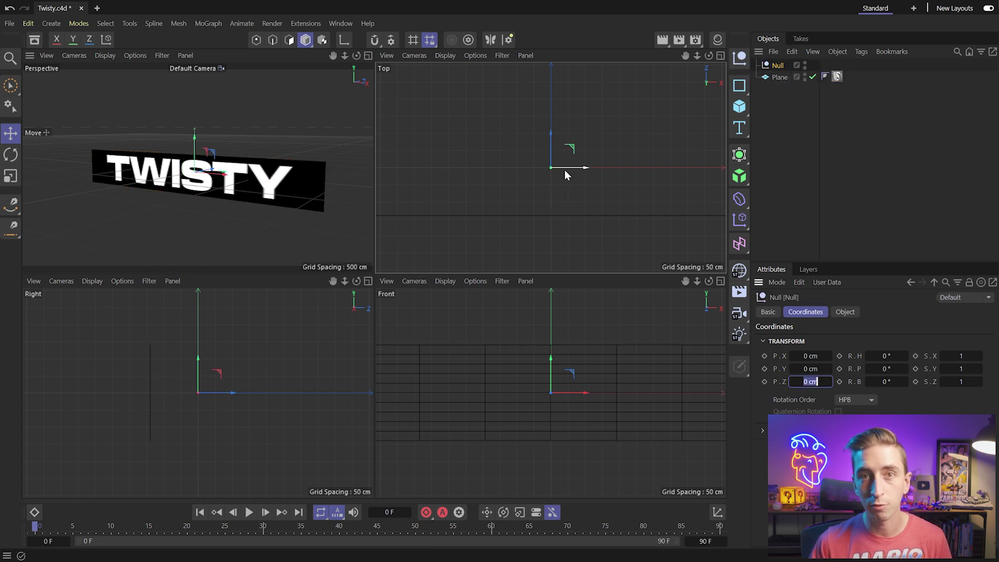
pyautogui.click(779, 77)
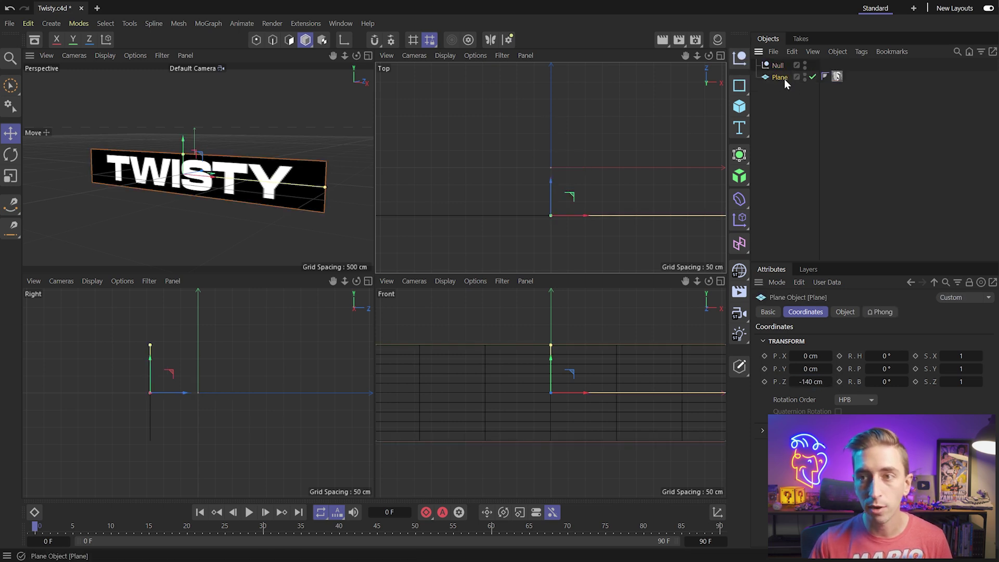
pyautogui.moveTo(780, 77); pyautogui.dragTo(781, 66)
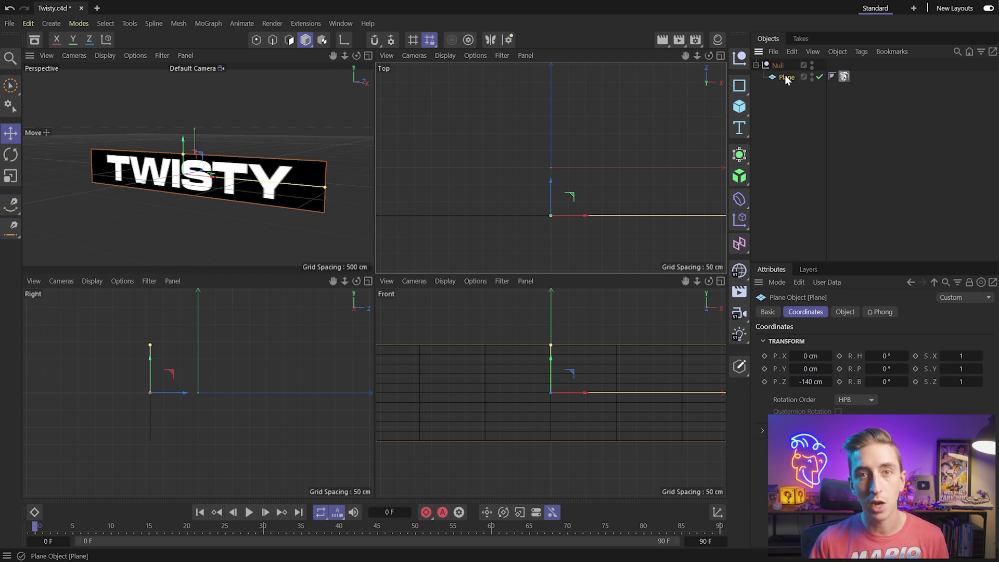
# - Try rotating the parent null freely to test how the plane pivots around it, and undo the rotation
pyautogui.click(779, 66)
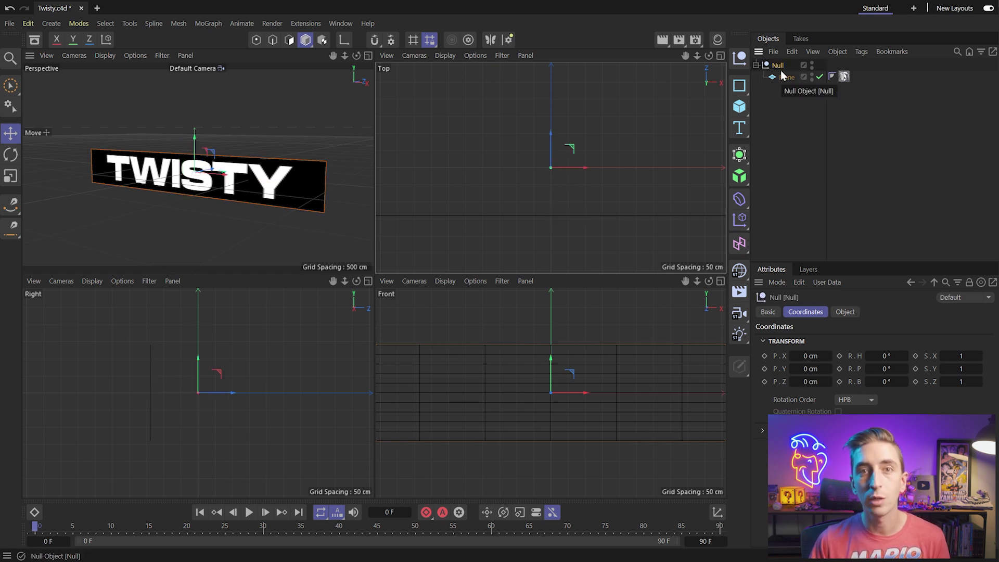
pyautogui.press('r')
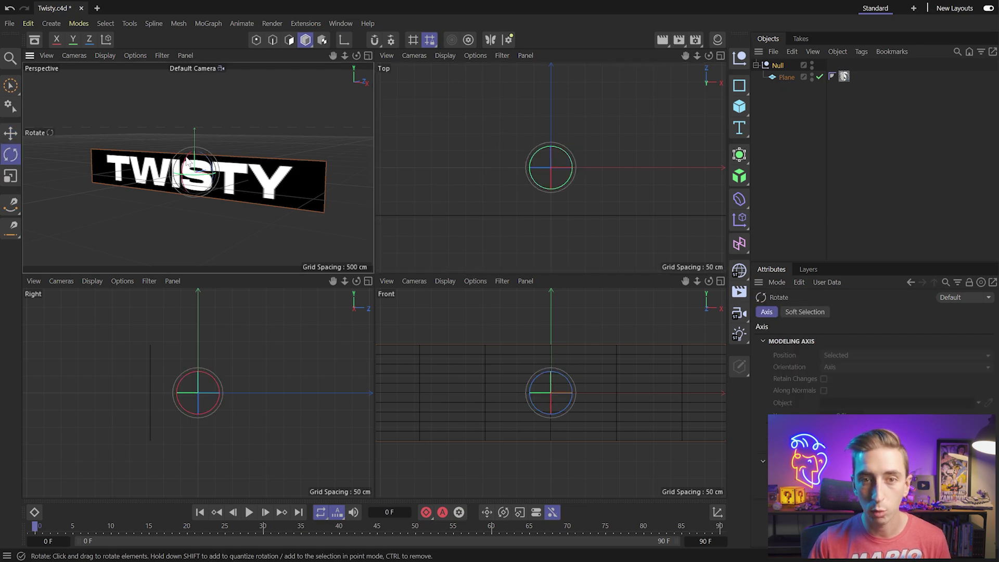
pyautogui.moveTo(187, 162); pyautogui.dragTo(221, 151)
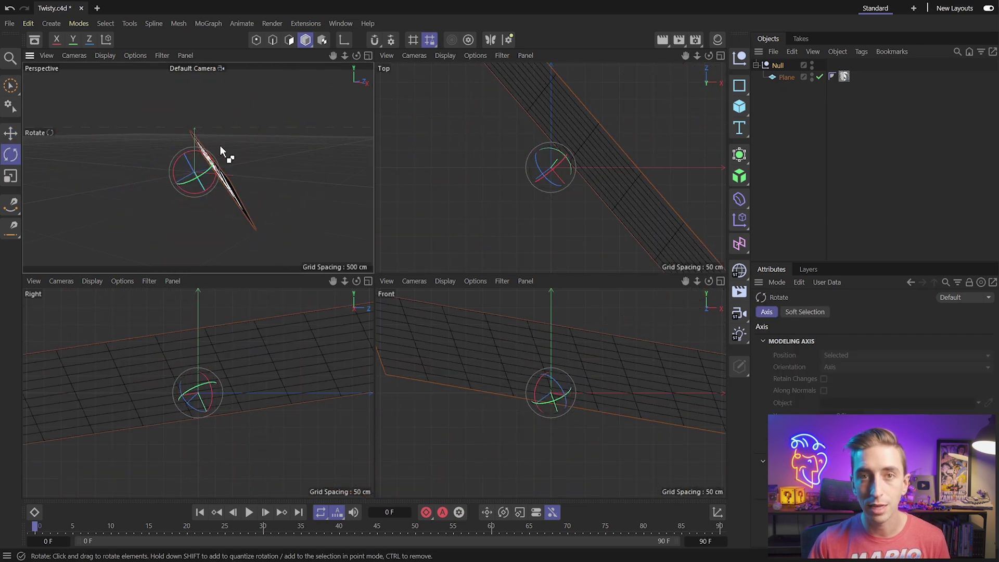
pyautogui.hotkey('ctrl', 'z')
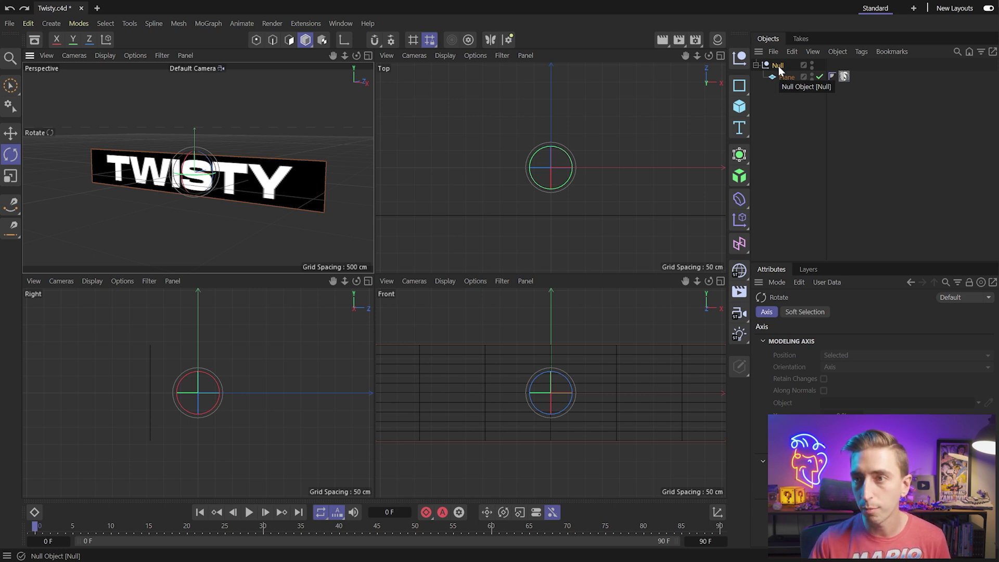
# - Duplicate the null with its plane and rotate the copy to a pitch of -90° to form the box's top face
pyautogui.moveTo(780, 67); pyautogui.dragTo(779, 64)
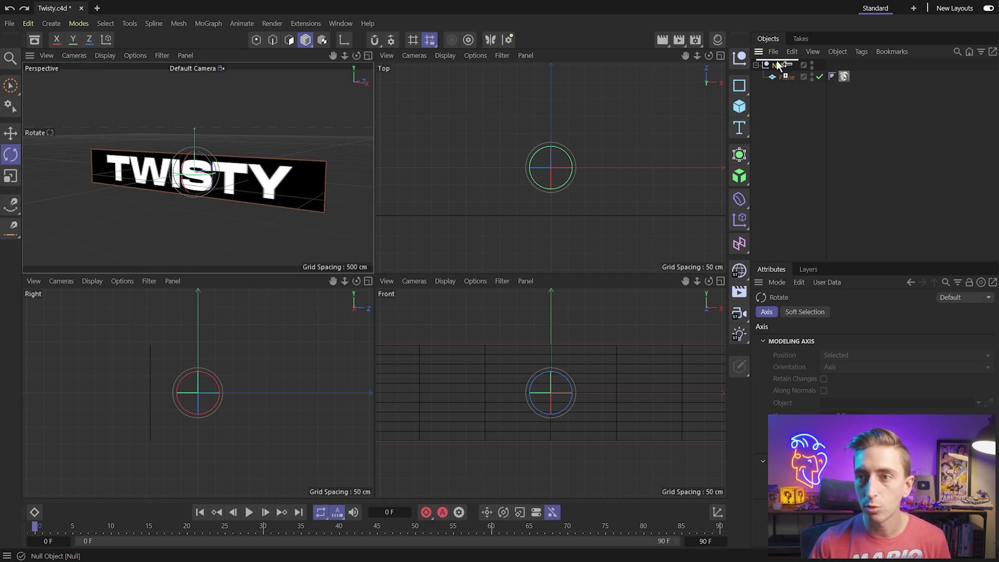
pyautogui.keyDown('ctrl'); pyautogui.moveTo(778, 64); pyautogui.dragTo(778, 66); pyautogui.keyUp('ctrl')
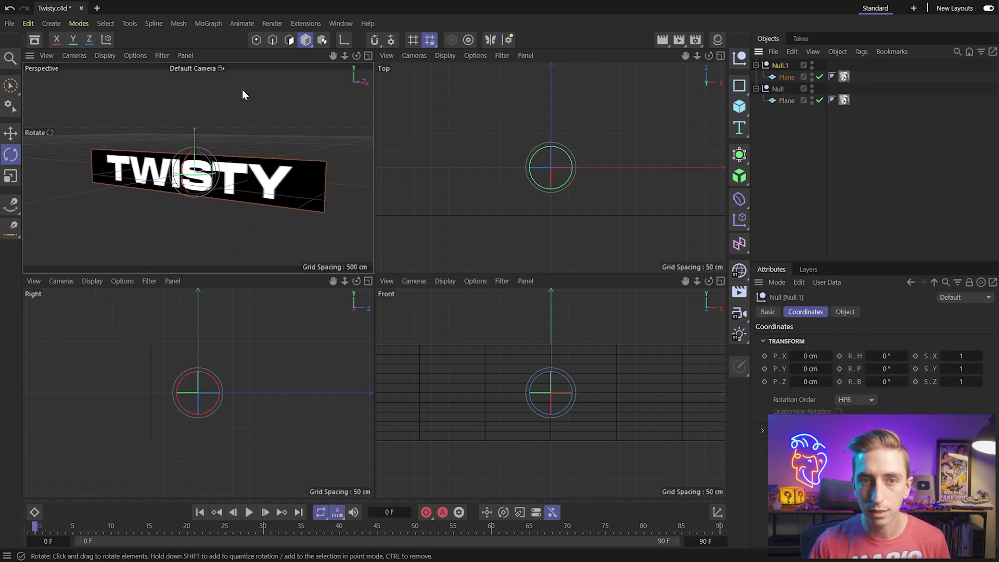
pyautogui.click(368, 56)
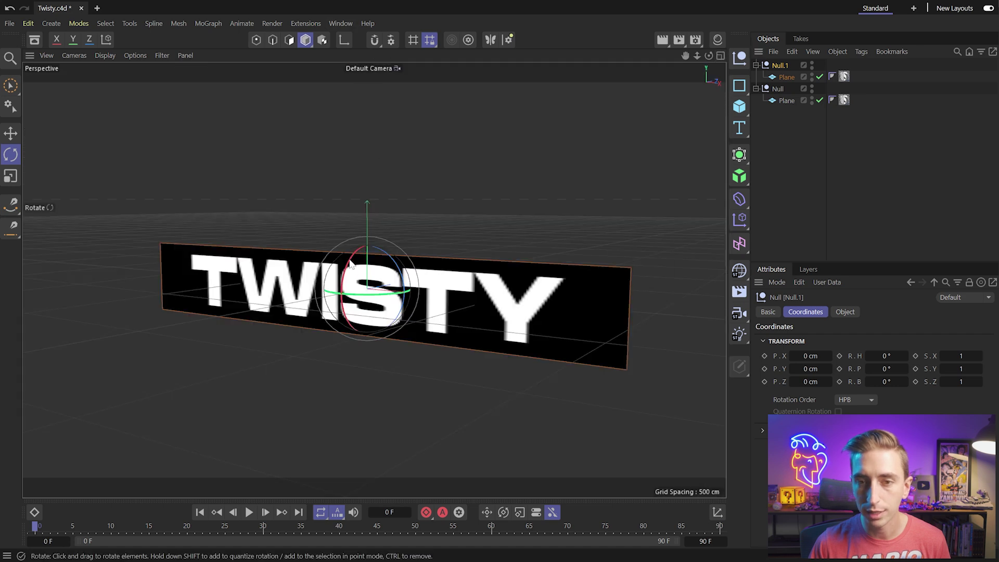
pyautogui.moveTo(349, 264); pyautogui.dragTo(386, 245)
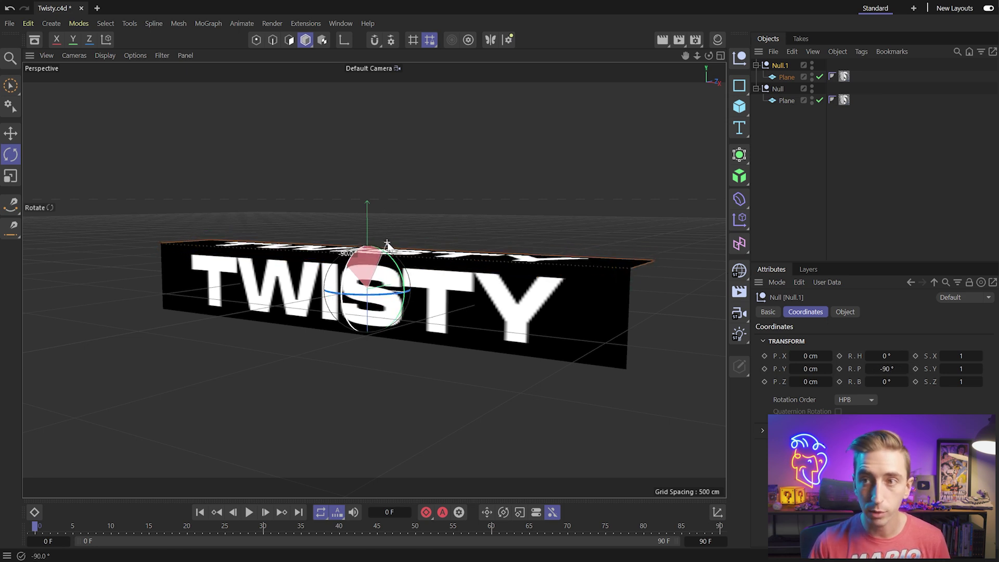
# - Duplicate both nulls together and rotate the copies about the X axis to form the box's two missing long faces
pyautogui.click(779, 89)
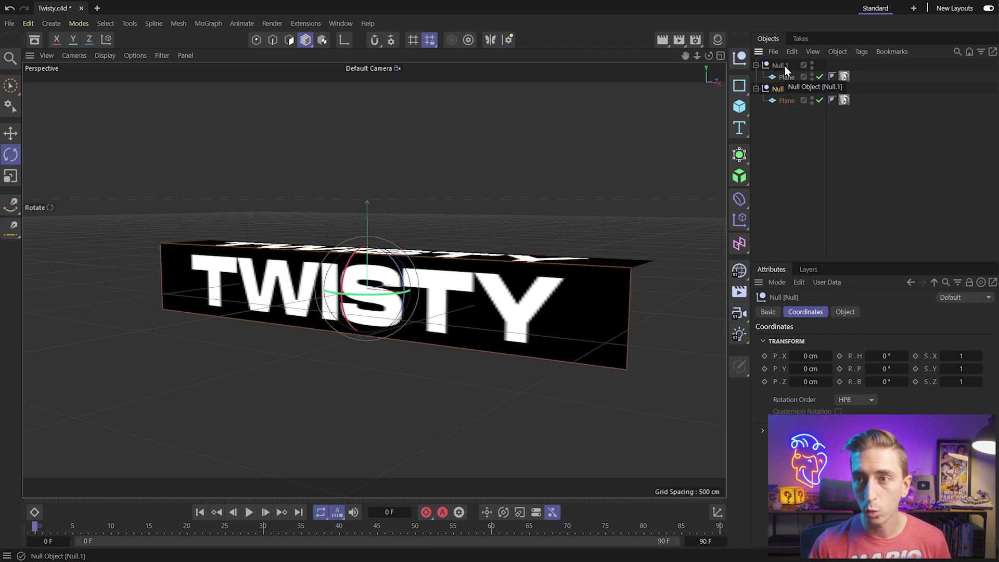
pyautogui.keyDown('ctrl'); pyautogui.click(780, 66); pyautogui.keyUp('ctrl')
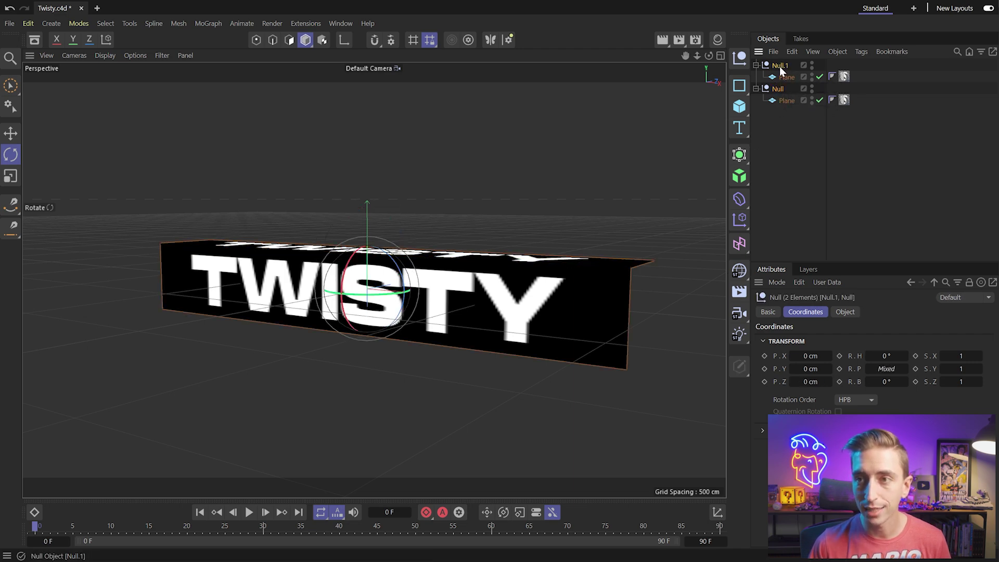
pyautogui.moveTo(780, 68); pyautogui.dragTo(783, 62)
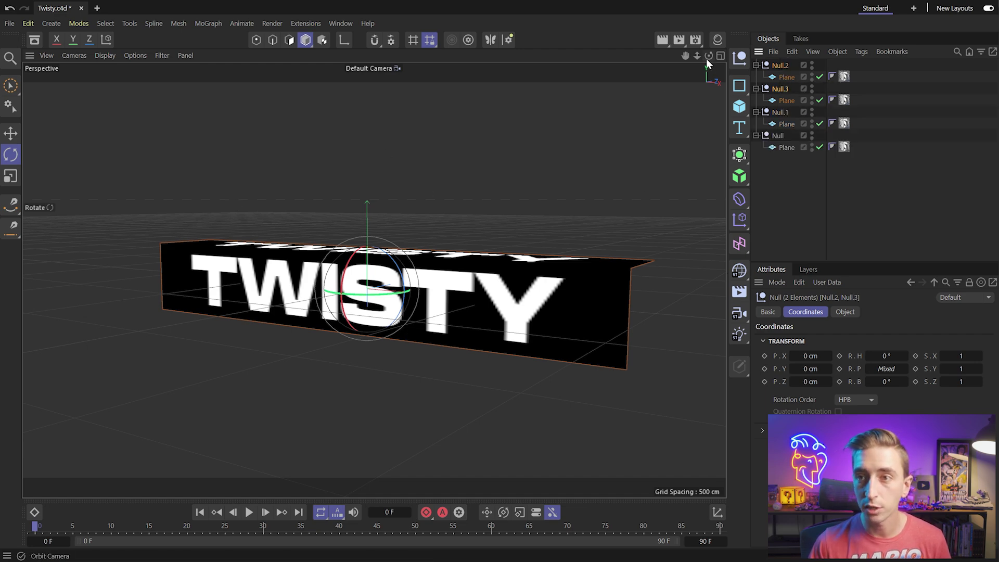
pyautogui.moveTo(708, 55); pyautogui.dragTo(665, 59)
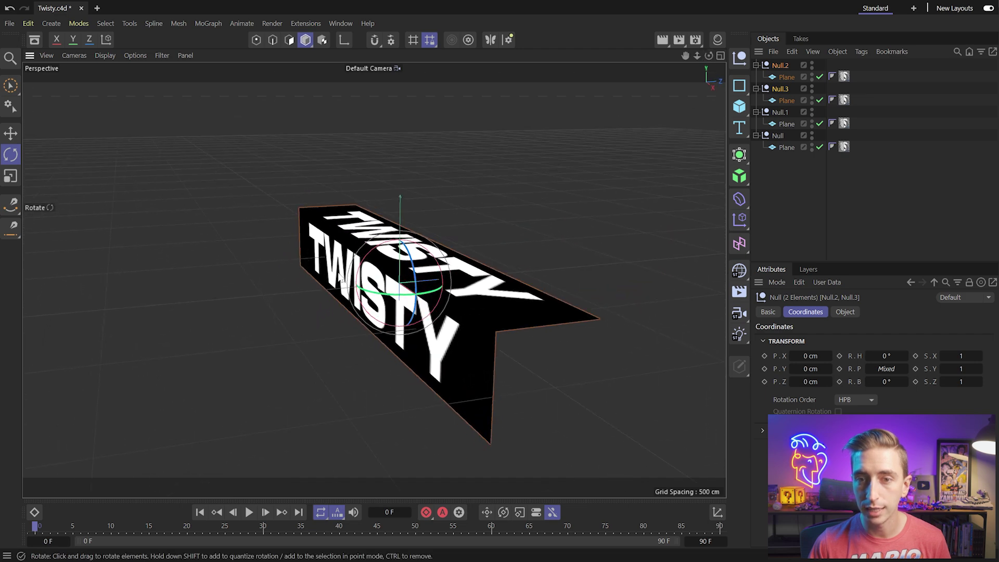
pyautogui.moveTo(373, 264); pyautogui.dragTo(435, 315)
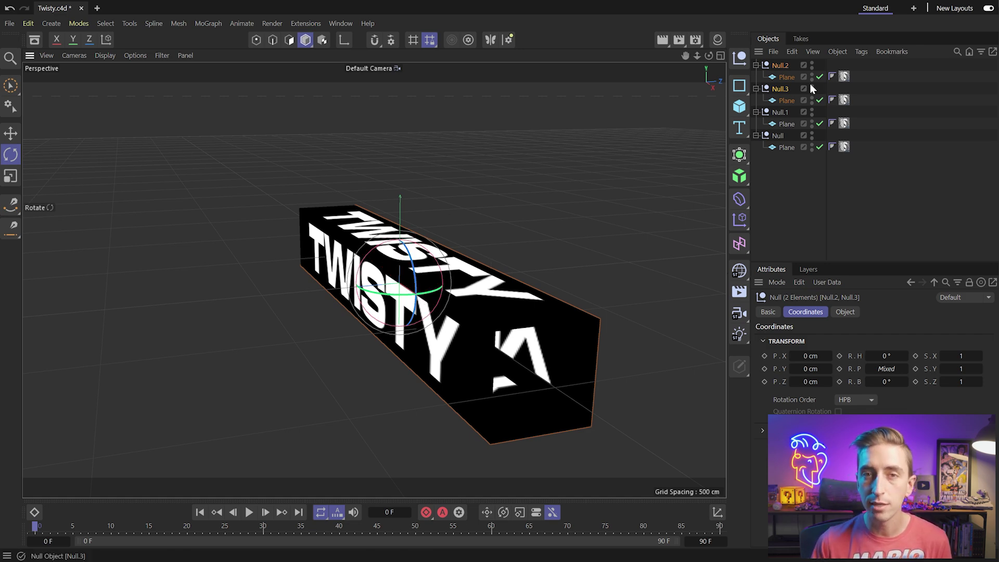
# - Add a camera that frames the finished text box from the front and look through it
pyautogui.moveTo(708, 56); pyautogui.dragTo(665, 65)
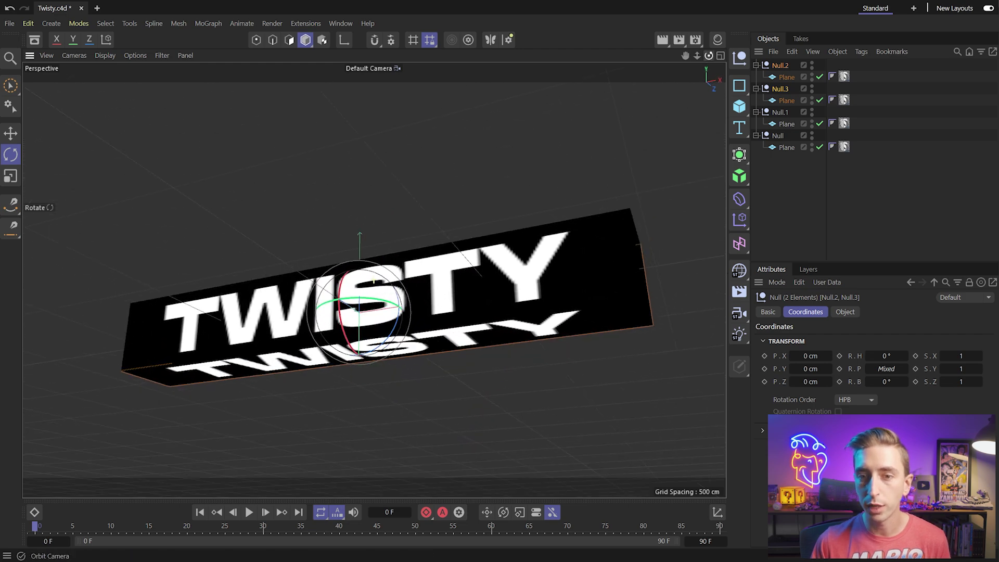
pyautogui.keyDown('alt'); pyautogui.moveTo(374, 280); pyautogui.dragTo(382, 332); pyautogui.keyUp('alt')
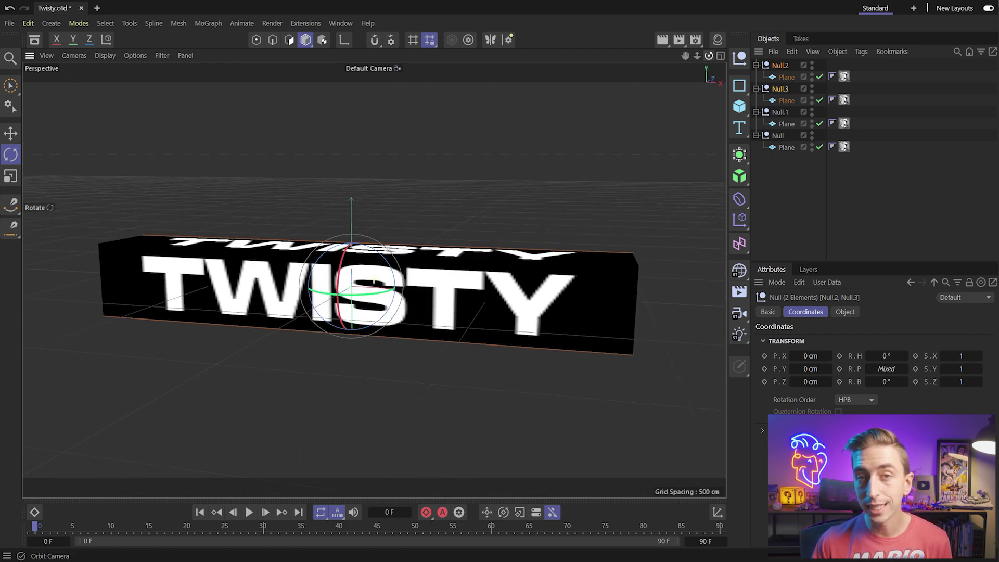
pyautogui.moveTo(710, 57)
pyautogui.mouseDown()
pyautogui.moveTo(699, 59)
pyautogui.moveTo(709, 57)
pyautogui.mouseUp()
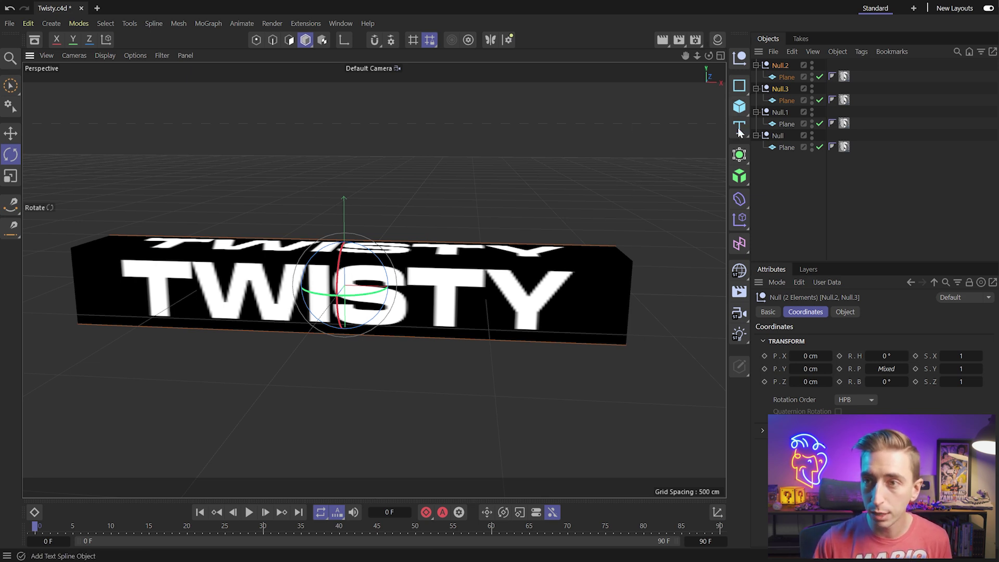
pyautogui.click(735, 317)
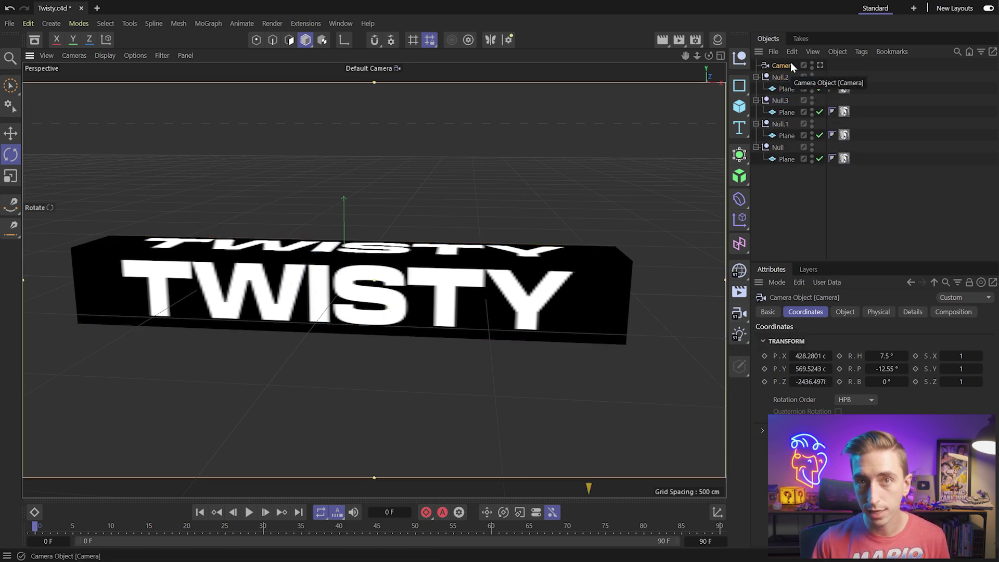
pyautogui.click(820, 66)
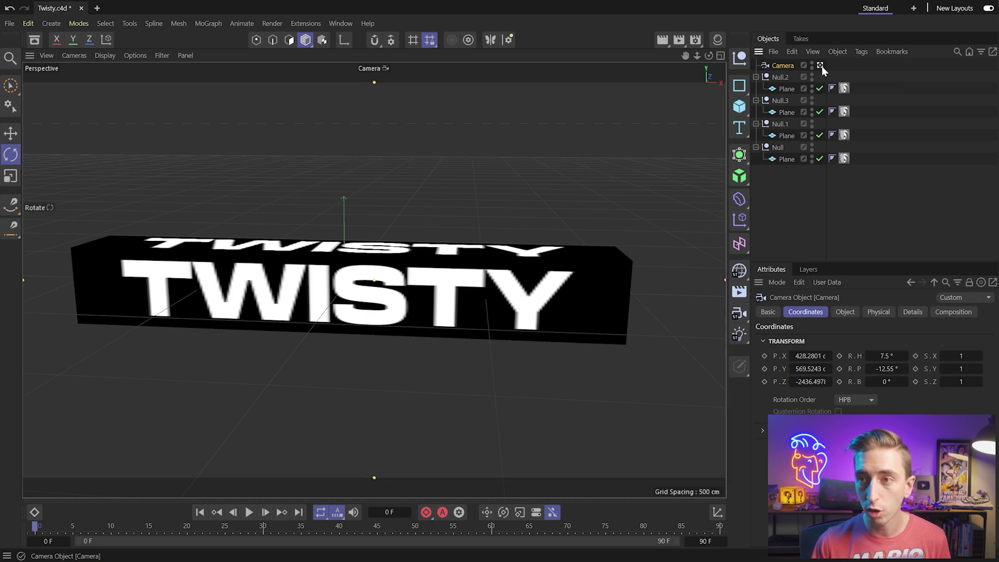
# - Set the camera's X and Y positions to 0 cm and its heading and pitch to 0°
pyautogui.click(811, 355)
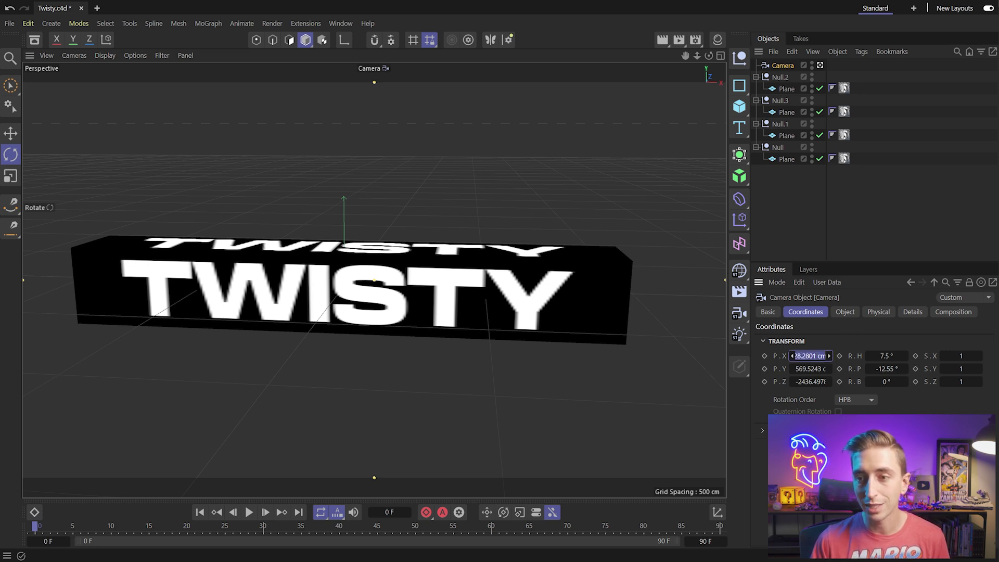
pyautogui.write('0')
pyautogui.press('Return')
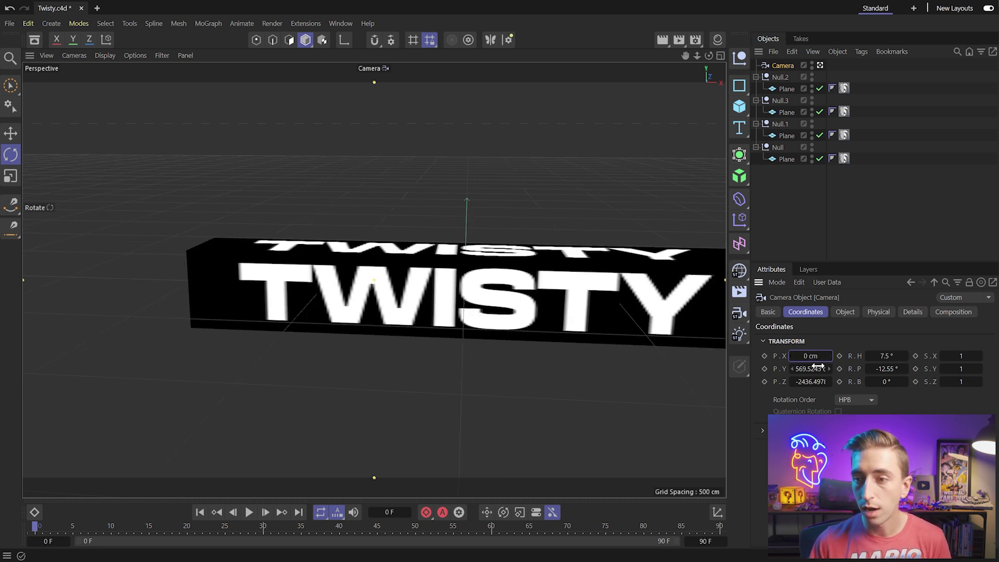
pyautogui.click(811, 369)
pyautogui.write('0')
pyautogui.press('Return')
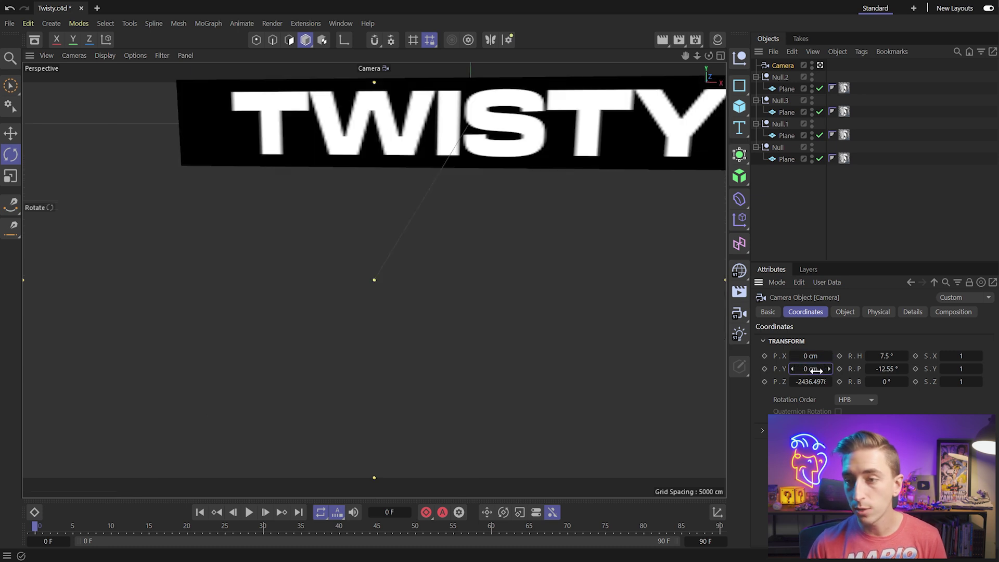
pyautogui.click(887, 355)
pyautogui.write('0')
pyautogui.press('Tab')
pyautogui.write('0')
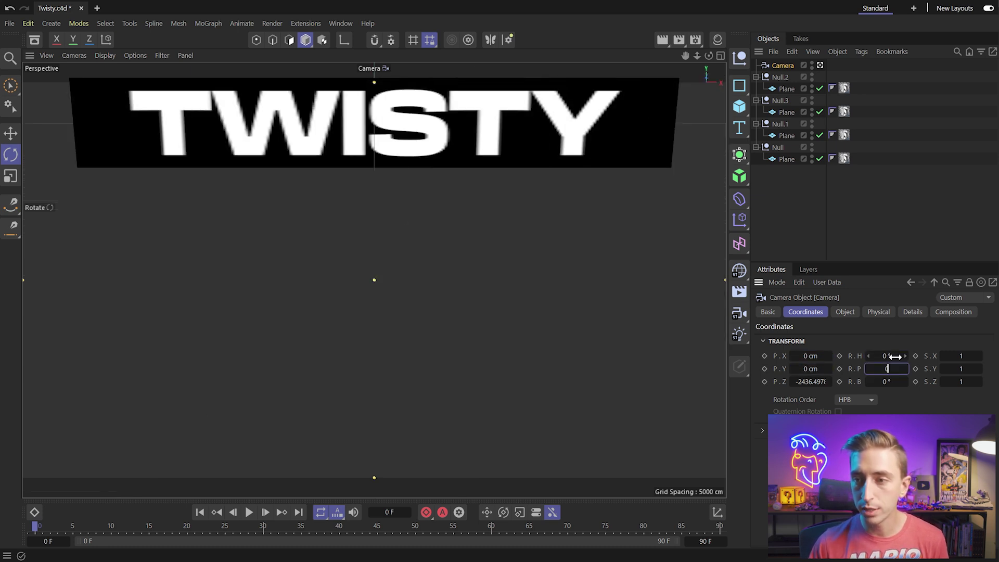
pyautogui.press('Return')
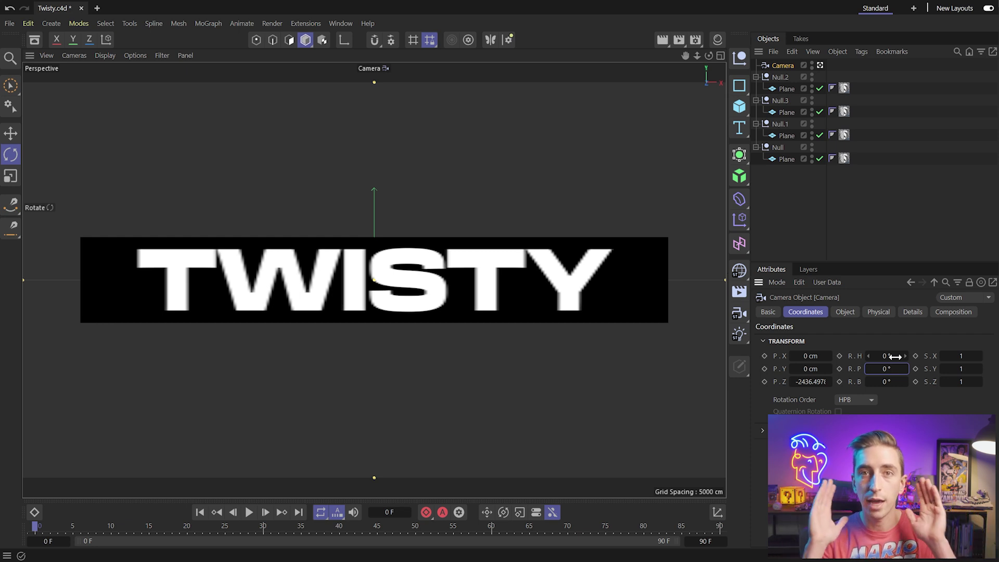
# - Switch the camera's projection to Parallel and frame it so the whole word TWISTY fits in view
pyautogui.click(812, 313)
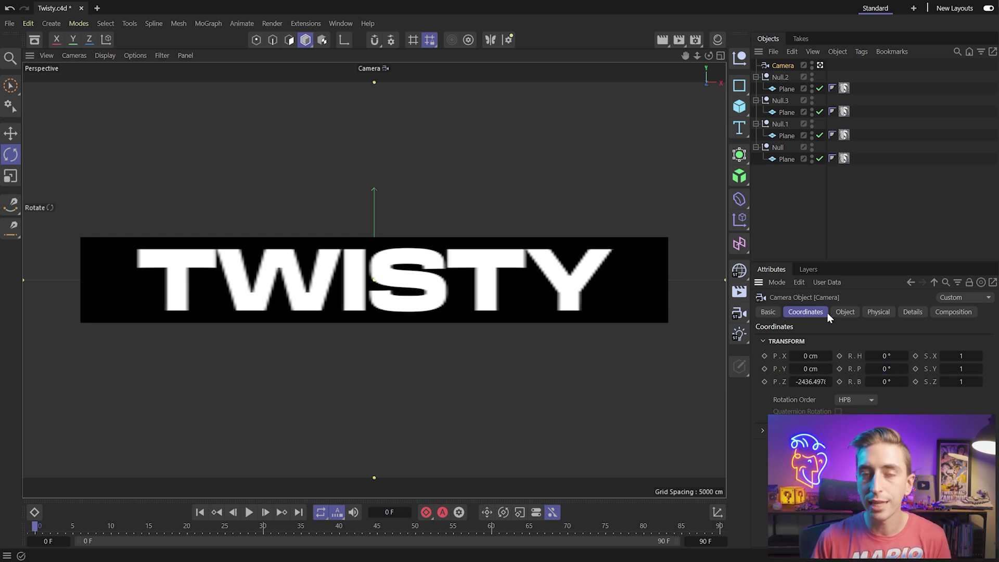
pyautogui.click(843, 311)
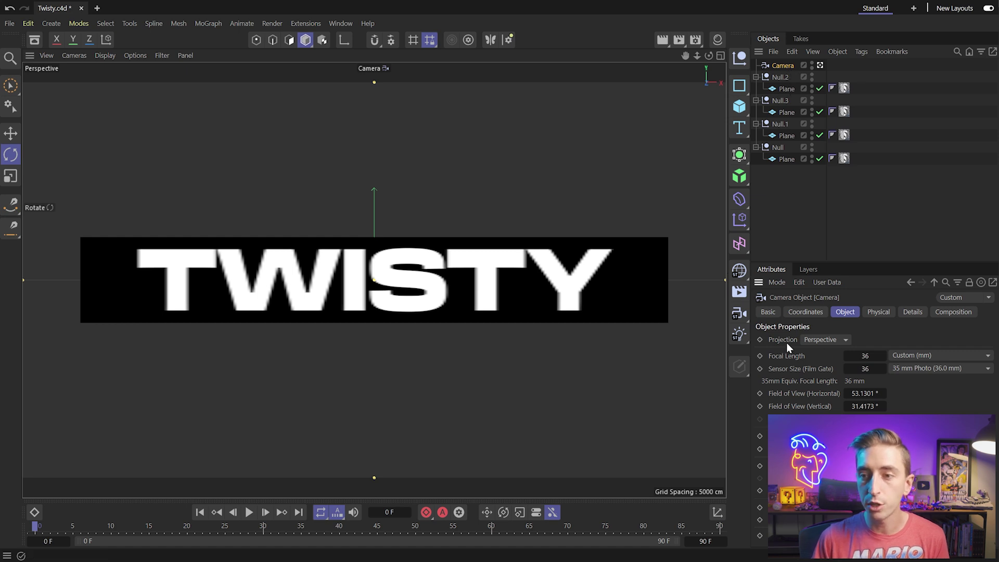
pyautogui.click(827, 339)
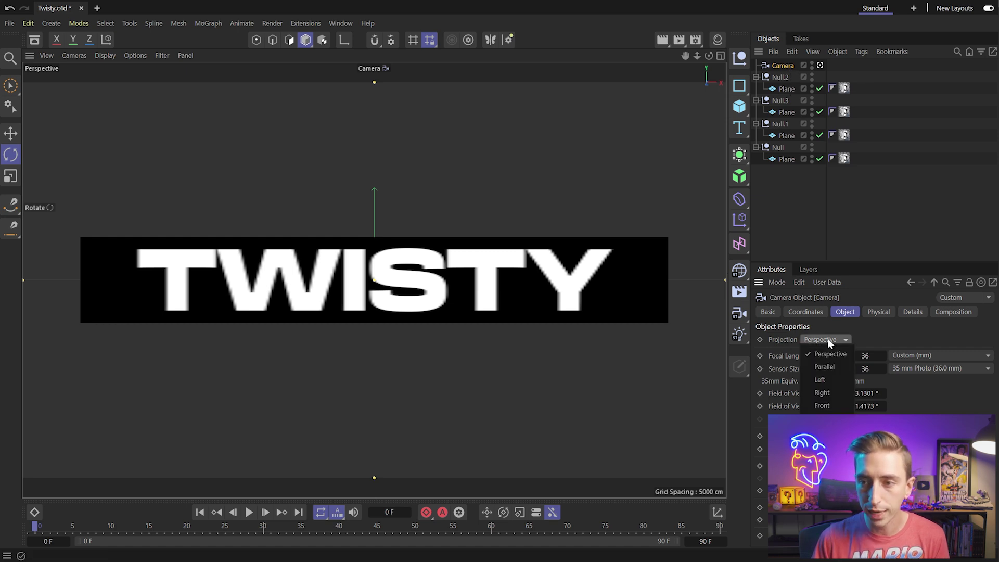
pyautogui.click(832, 366)
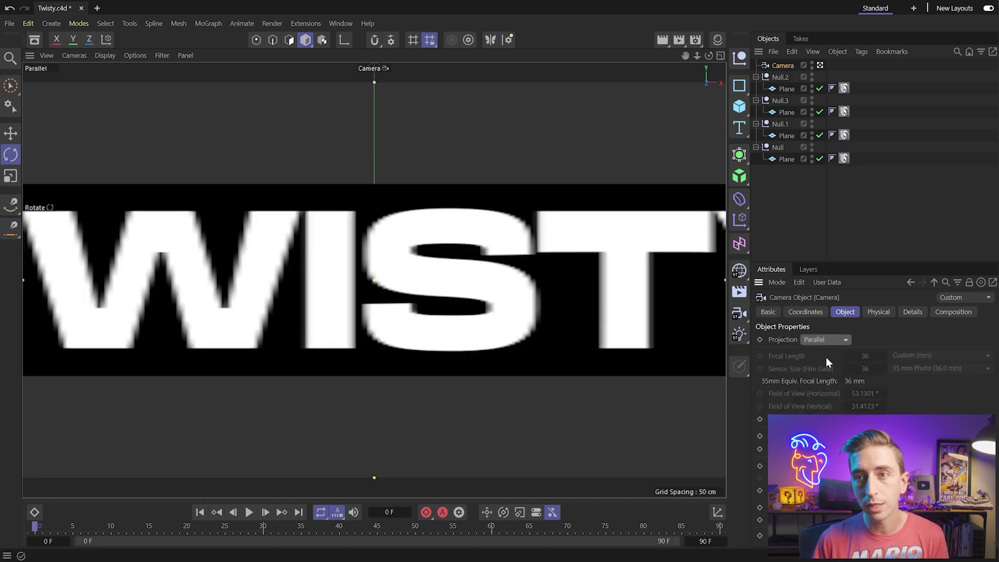
pyautogui.moveTo(697, 56); pyautogui.dragTo(644, 56)
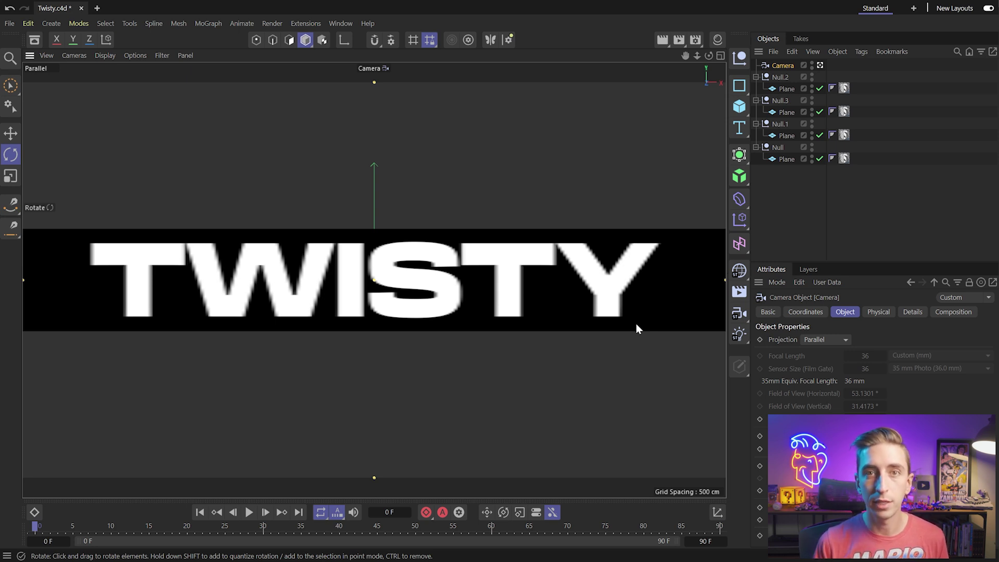
# - Set the render output resolution to 1920 by 1080 pixels
pyautogui.click(696, 42)
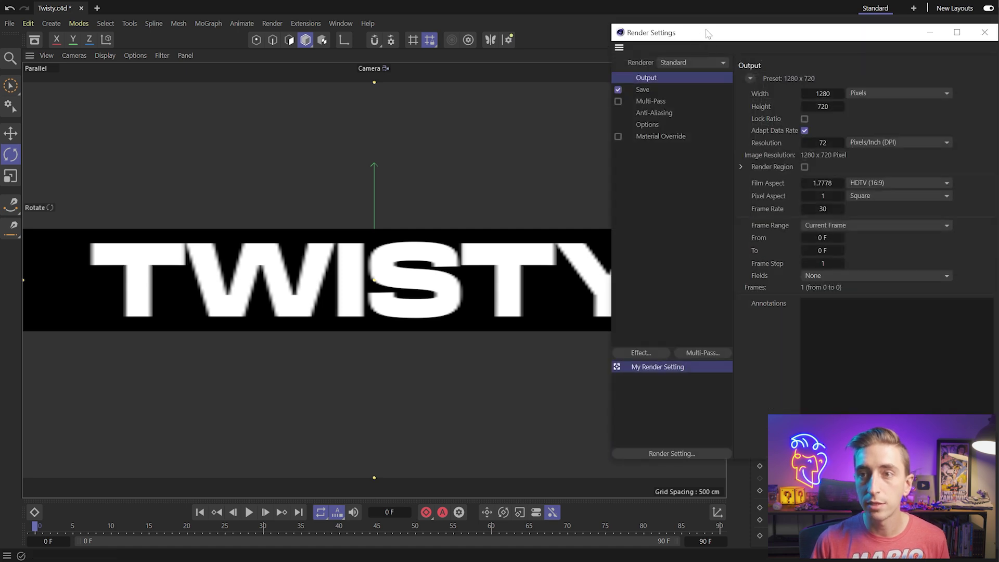
pyautogui.moveTo(707, 34); pyautogui.dragTo(471, 31)
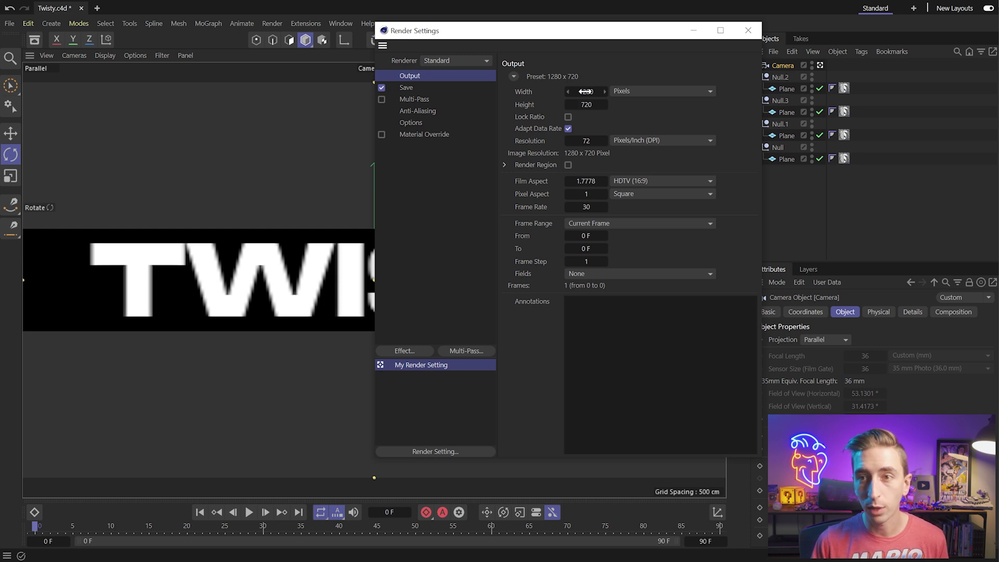
pyautogui.click(586, 92)
pyautogui.write('1920')
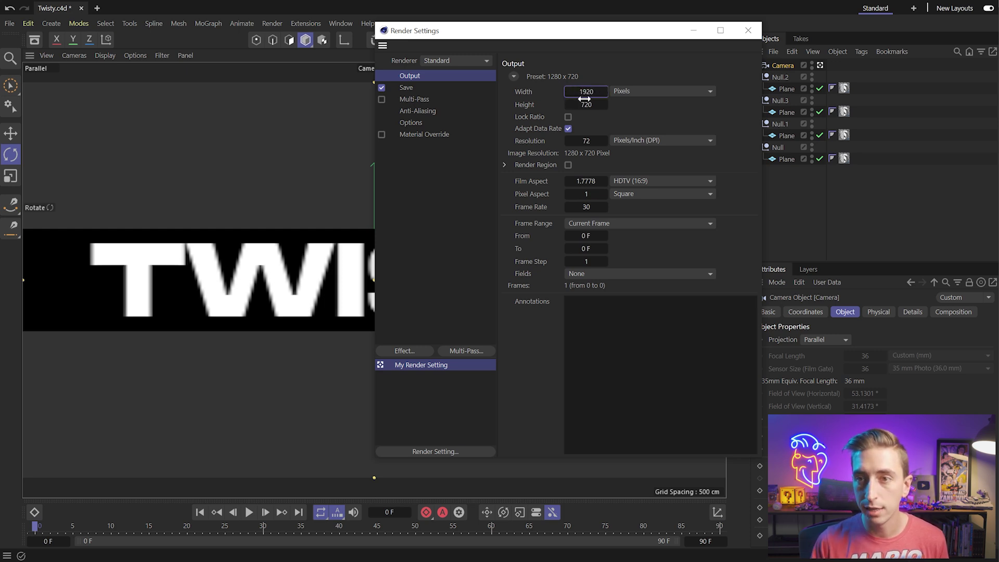
pyautogui.click(587, 104)
pyautogui.press('BackSpace')
pyautogui.write('10')
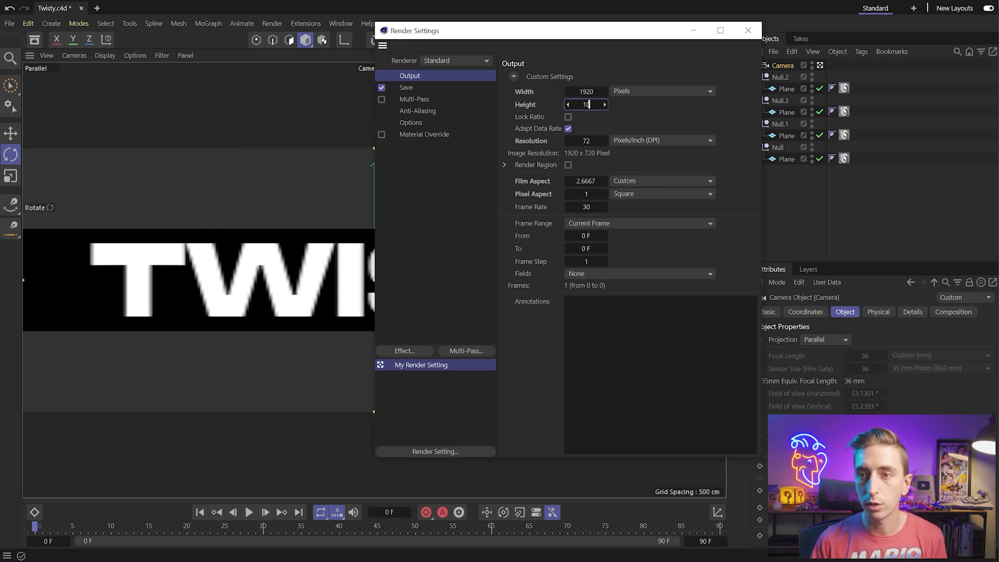
pyautogui.write('80')
pyautogui.press('Return')
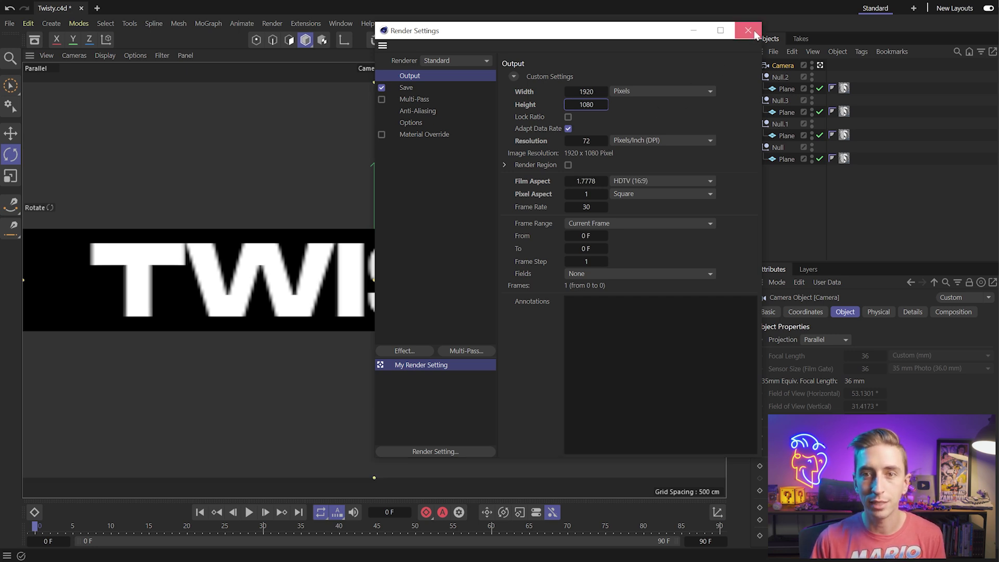
pyautogui.click(748, 31)
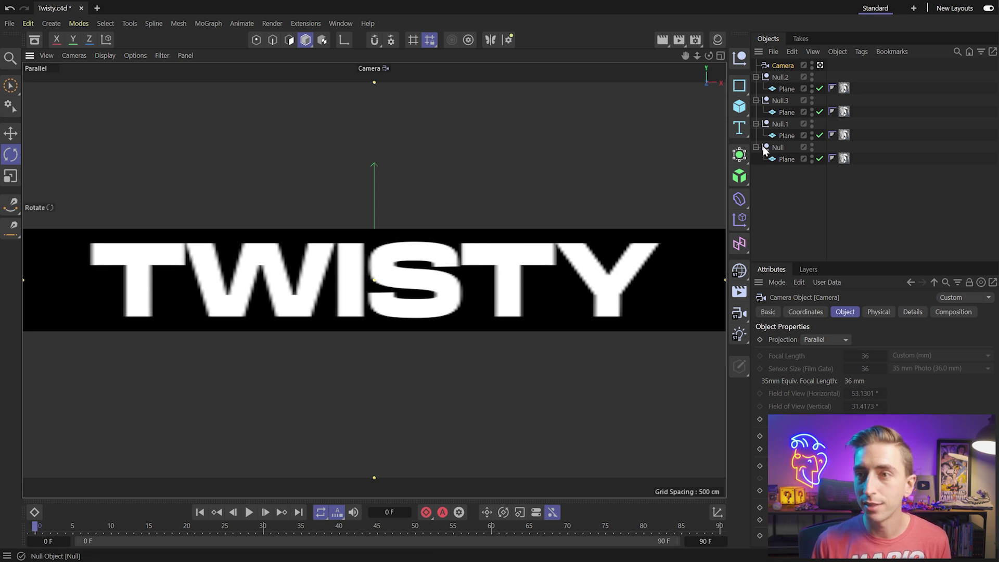
# - Sharpen the TWISTY material in the viewport by setting its texture preview size to 2048x2048 (16 MB)
pyautogui.click(718, 40)
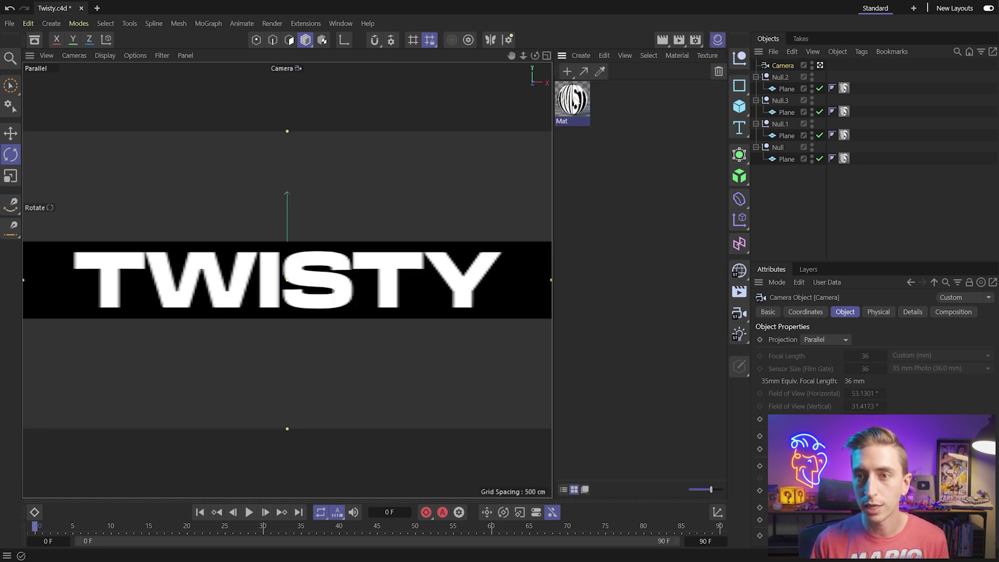
pyautogui.doubleClick(572, 98)
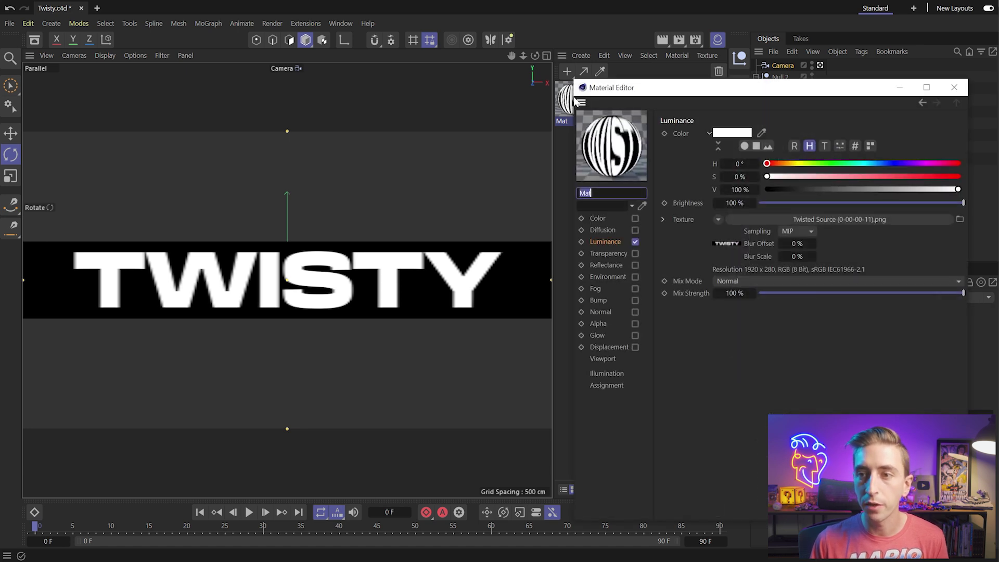
pyautogui.click(602, 360)
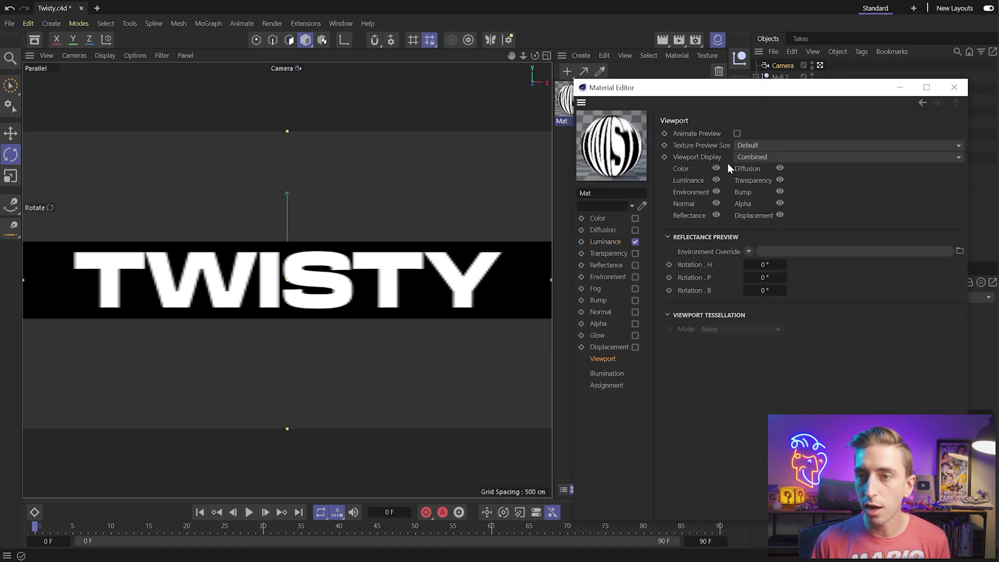
pyautogui.click(769, 145)
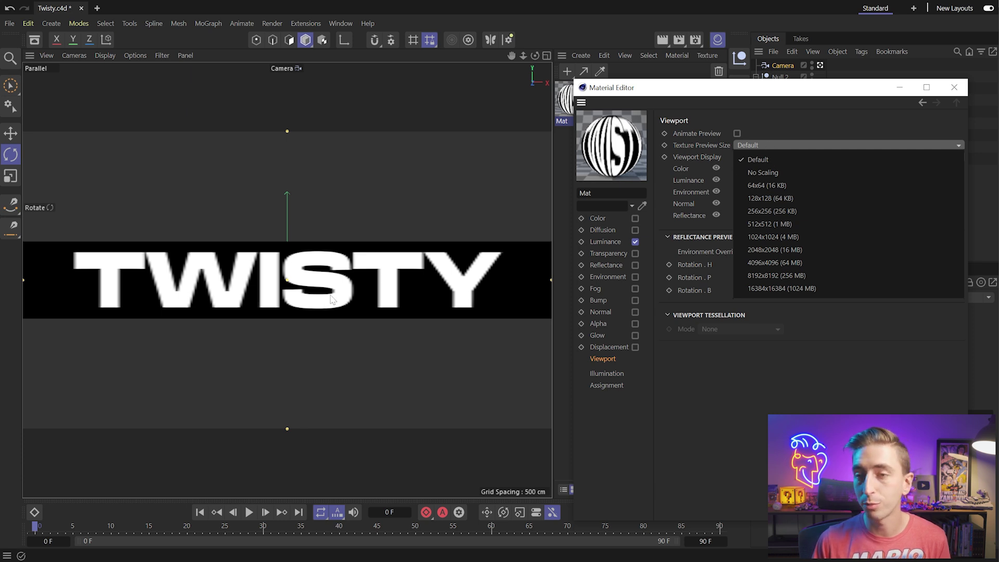
pyautogui.click(773, 251)
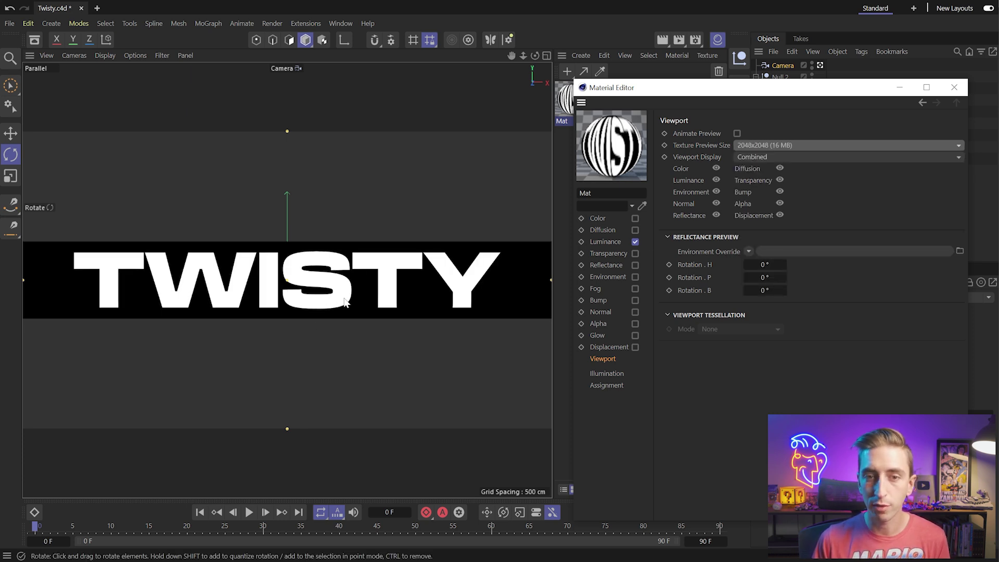
pyautogui.click(954, 89)
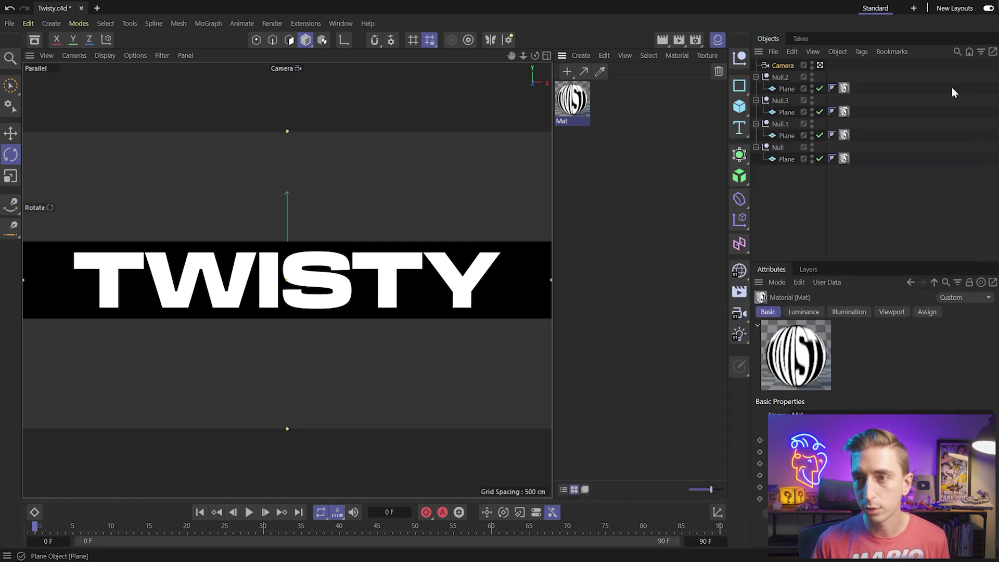
pyautogui.click(721, 41)
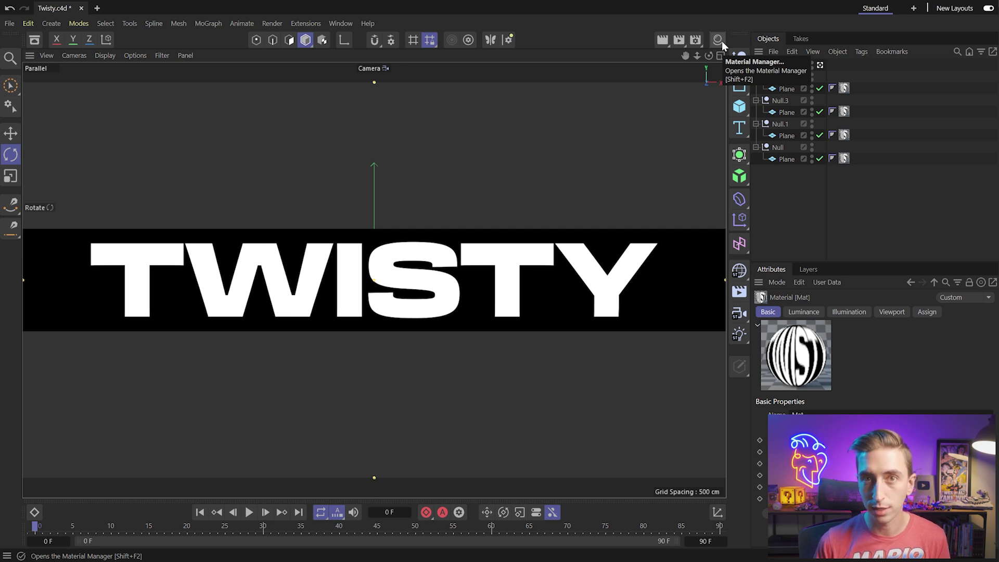
# - Show all four views, collapse the four face nulls, and nest them under a newly added null
pyautogui.click(721, 55)
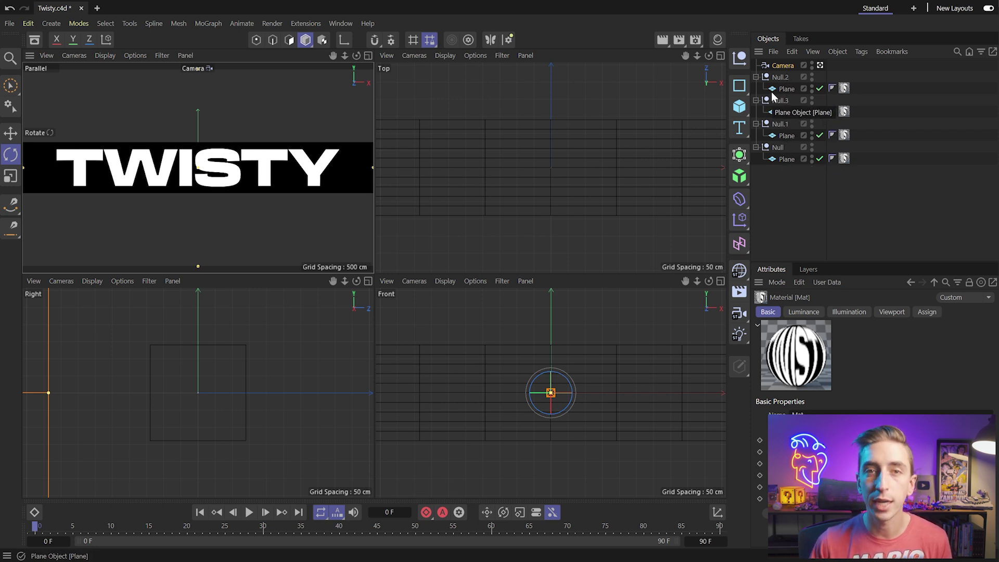
pyautogui.click(755, 77)
pyautogui.click(756, 88)
pyautogui.click(756, 100)
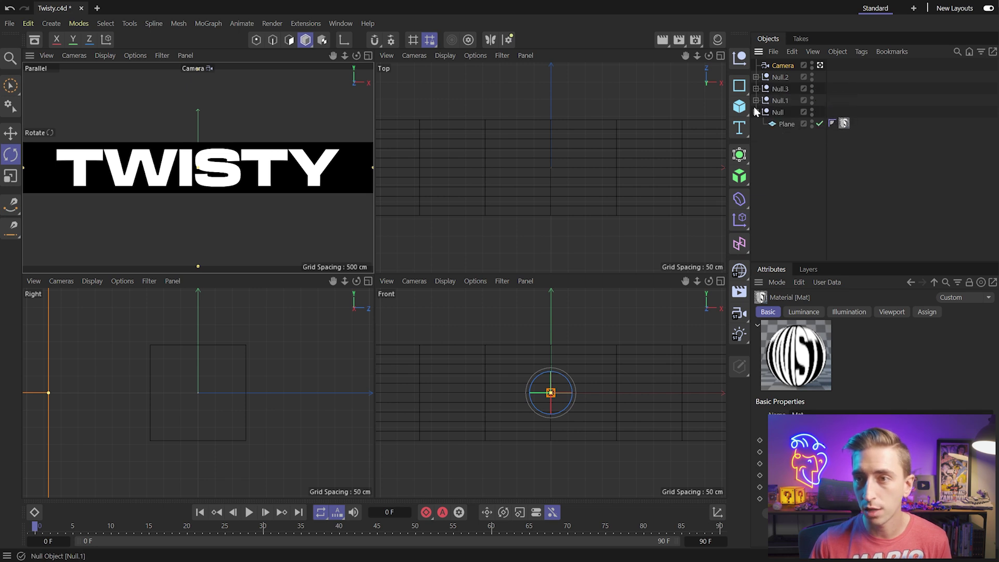
pyautogui.click(756, 112)
pyautogui.click(739, 57)
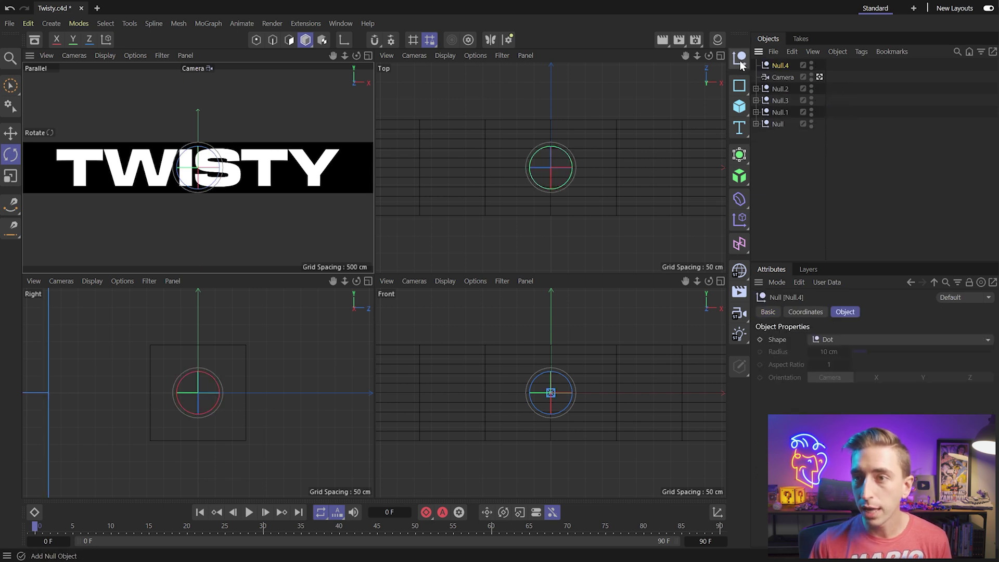
pyautogui.click(780, 89)
pyautogui.keyDown('shift'); pyautogui.click(777, 125); pyautogui.keyUp('shift')
pyautogui.moveTo(777, 125); pyautogui.dragTo(784, 67)
# - Rename the parent null of the four faces to Control
pyautogui.click(783, 66)
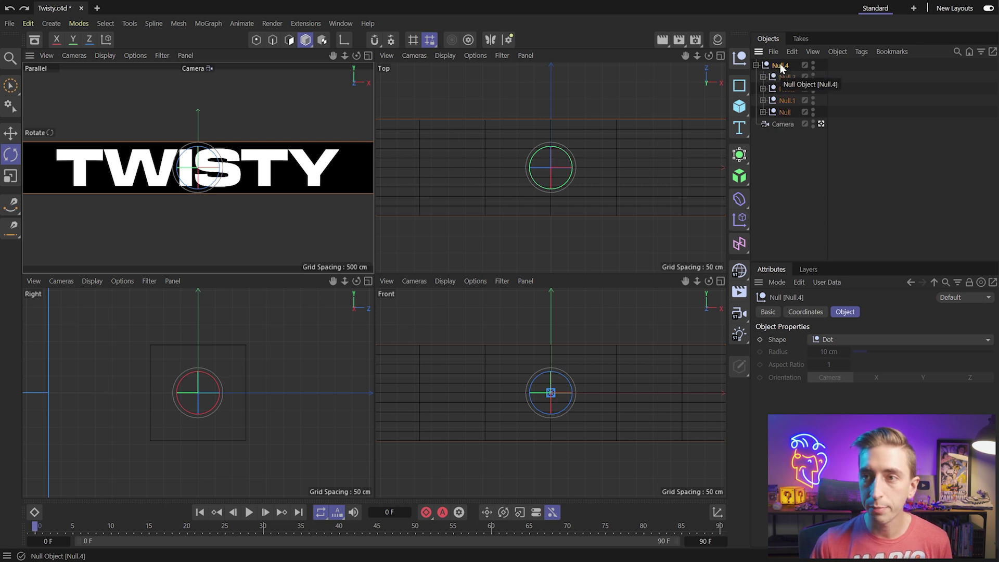
pyautogui.doubleClick(780, 66)
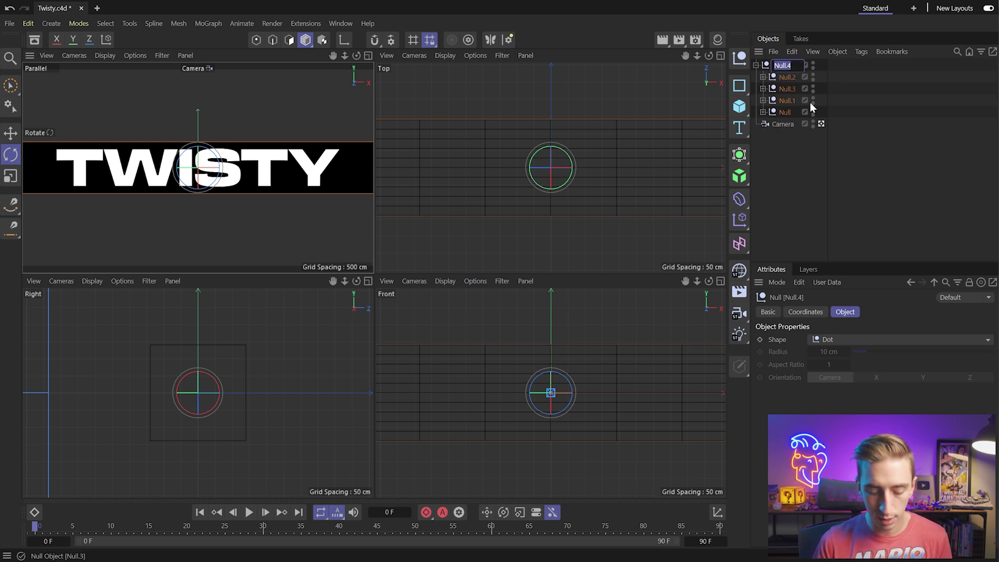
pyautogui.write('Control')
pyautogui.press('Return')
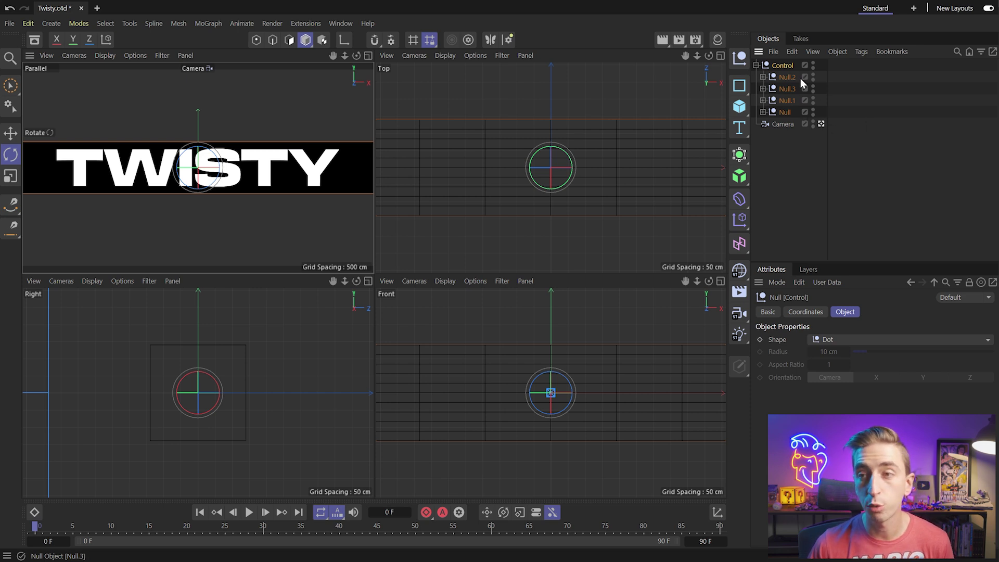
# - Add a Twist deformer and place it inside the Control null as its last child, below the face nulls
pyautogui.click(739, 199)
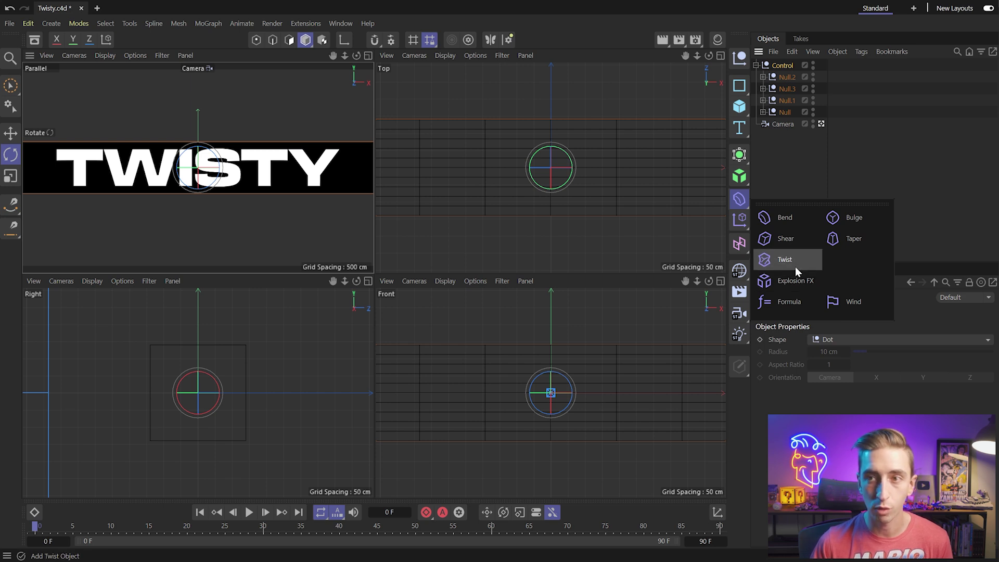
pyautogui.click(739, 199)
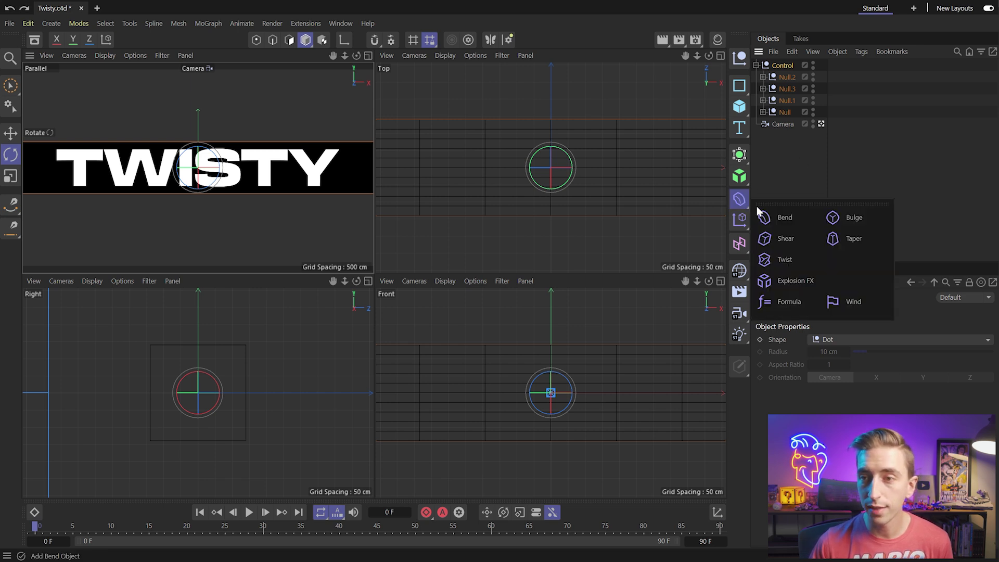
pyautogui.click(784, 263)
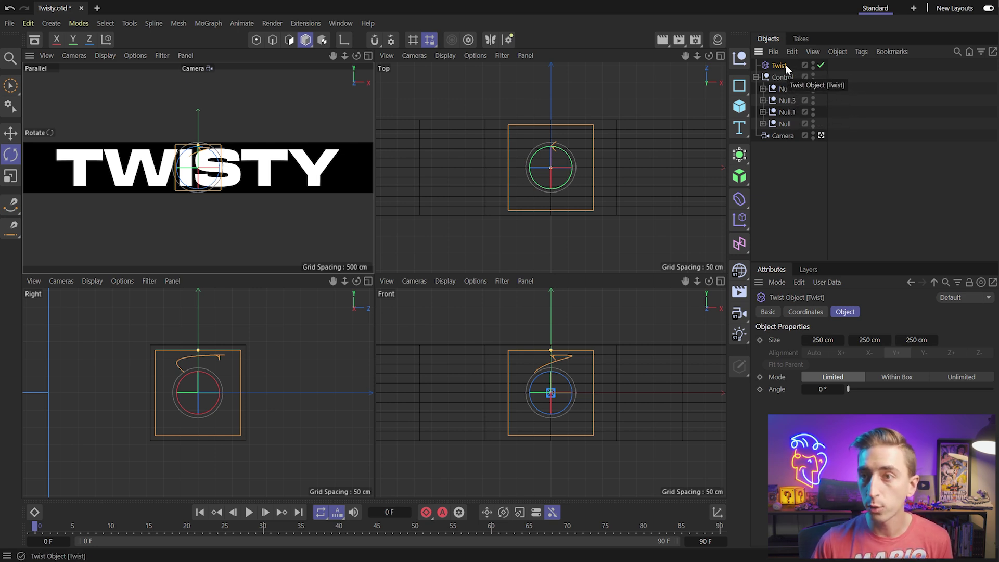
pyautogui.moveTo(787, 69); pyautogui.dragTo(783, 68)
pyautogui.moveTo(788, 102); pyautogui.dragTo(782, 130)
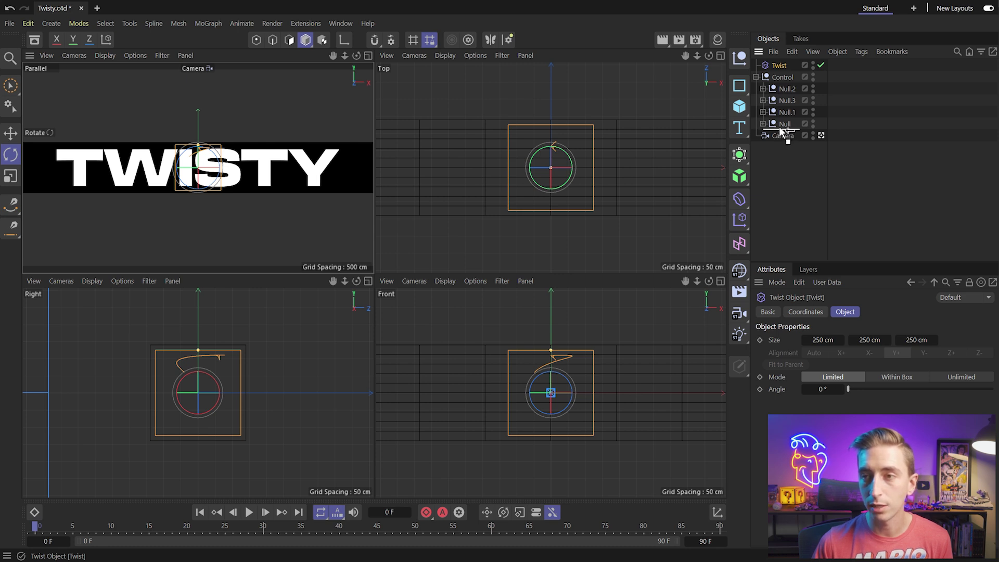
pyautogui.moveTo(780, 129); pyautogui.dragTo(779, 127)
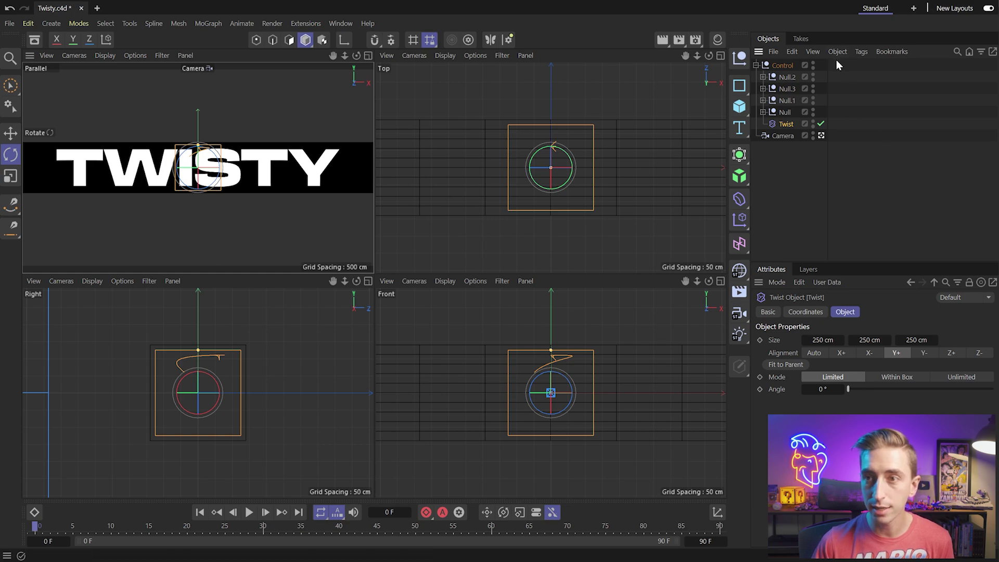
# - Set the Twist angle to 148° and rotate the deformer 90° in the front view to align it with the box's length
pyautogui.moveTo(849, 389); pyautogui.dragTo(912, 385)
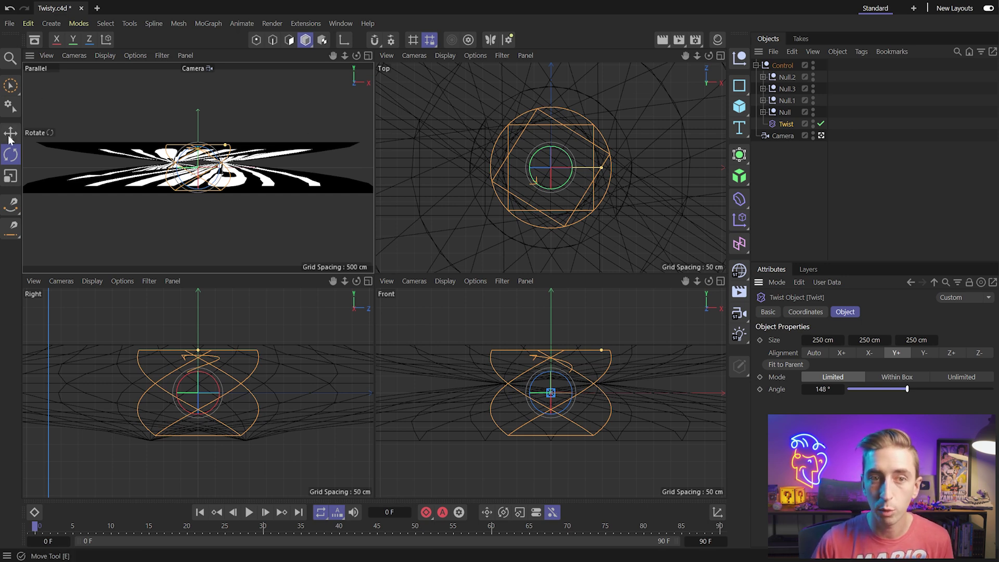
pyautogui.click(11, 154)
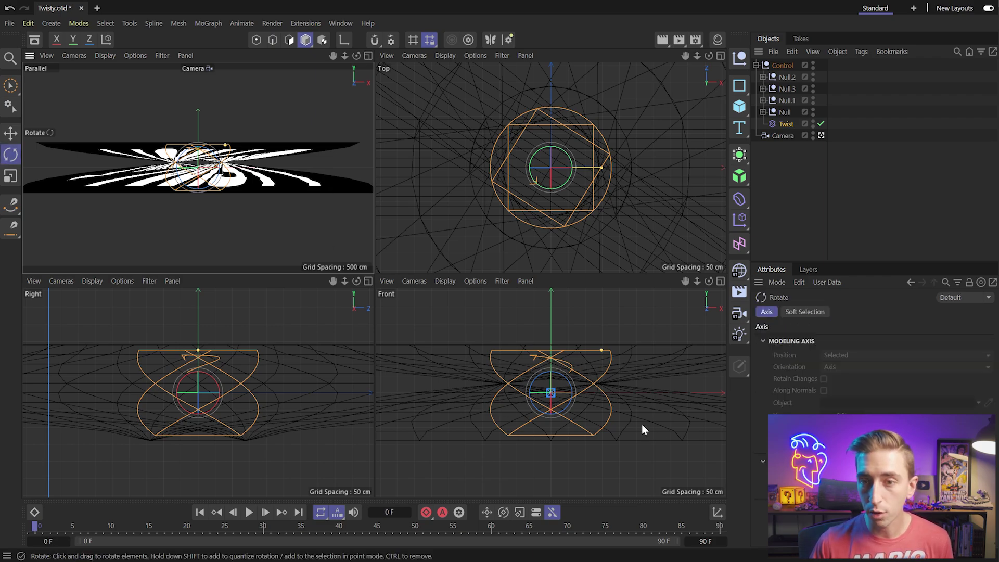
pyautogui.click(676, 413)
pyautogui.moveTo(677, 413); pyautogui.dragTo(566, 299)
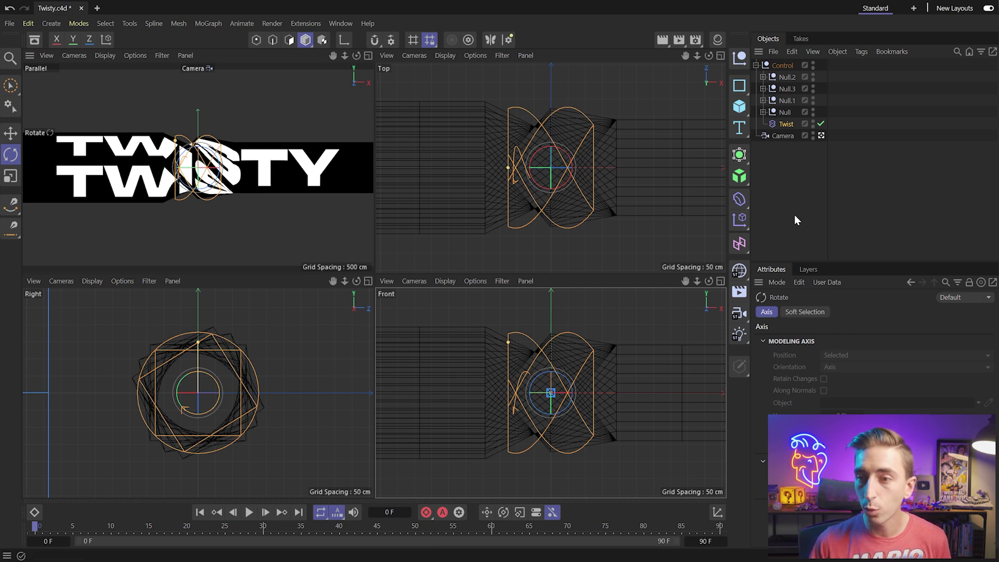
# - Stretch the Twist deformer's Y size to 1920 cm so it spans the whole length of the text box
pyautogui.click(786, 125)
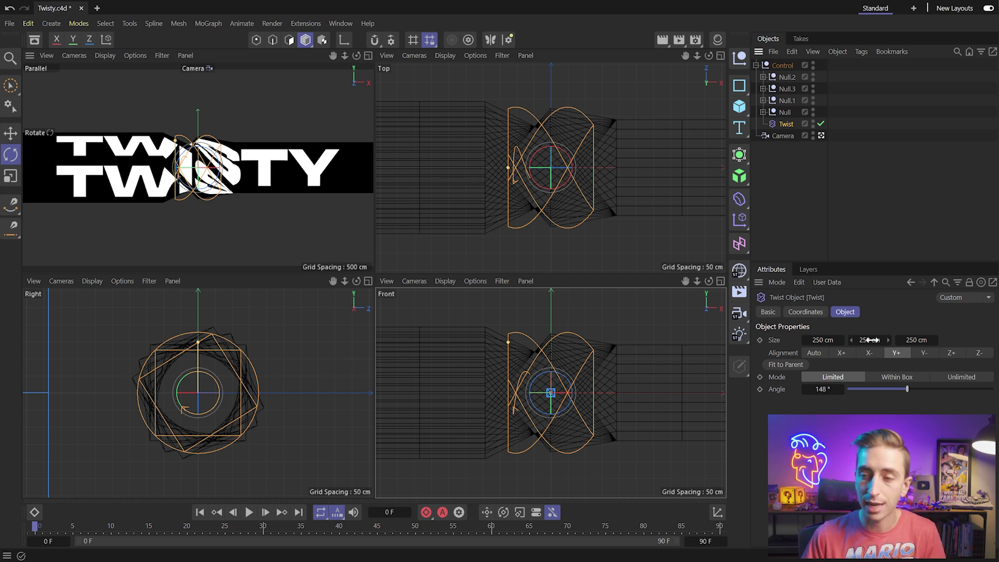
pyautogui.moveTo(869, 340); pyautogui.dragTo(988, 339)
pyautogui.moveTo(862, 338); pyautogui.dragTo(856, 339)
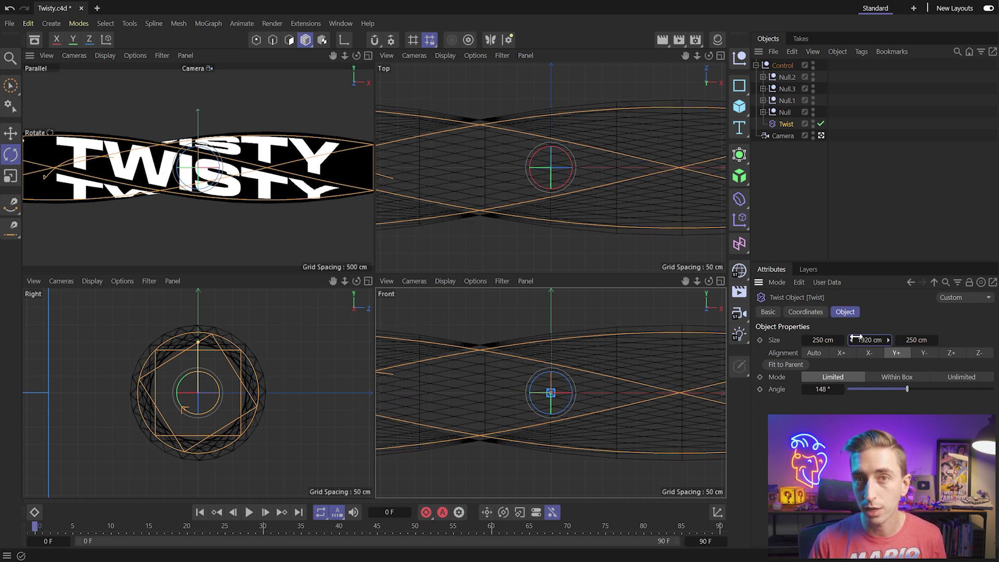
pyautogui.moveTo(696, 55); pyautogui.dragTo(695, 64)
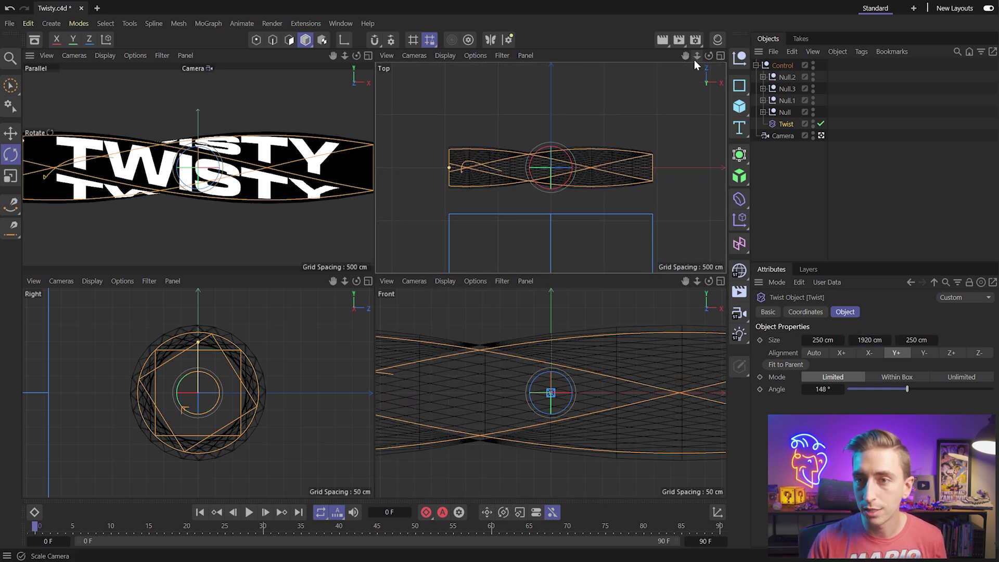
pyautogui.moveTo(696, 281); pyautogui.dragTo(696, 289)
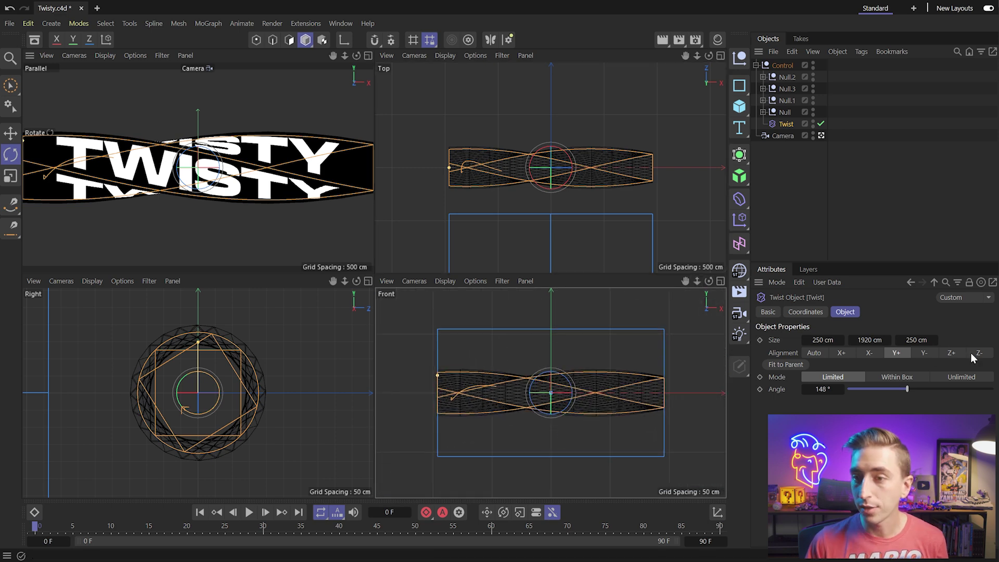
# - Set the Twist deformer's X and Z sizes to 280 cm and reduce its angle to 135°
pyautogui.doubleClick(822, 342)
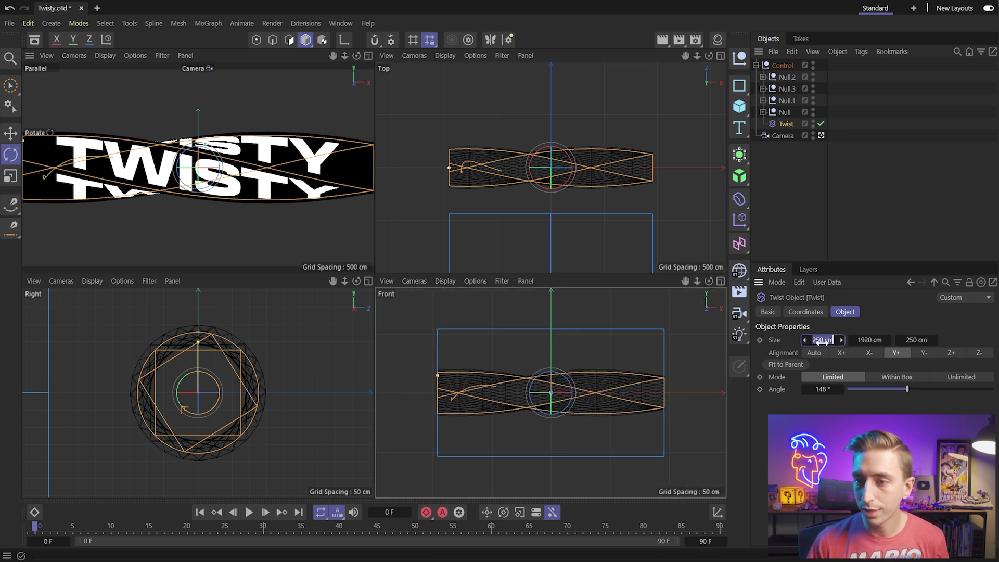
pyautogui.write('280')
pyautogui.press('Return')
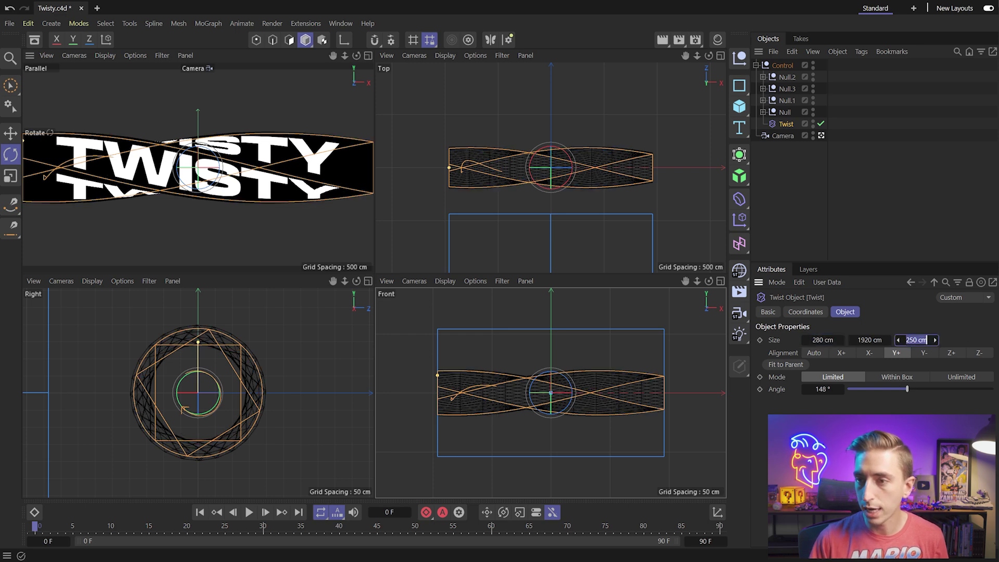
pyautogui.write('280')
pyautogui.press('Return')
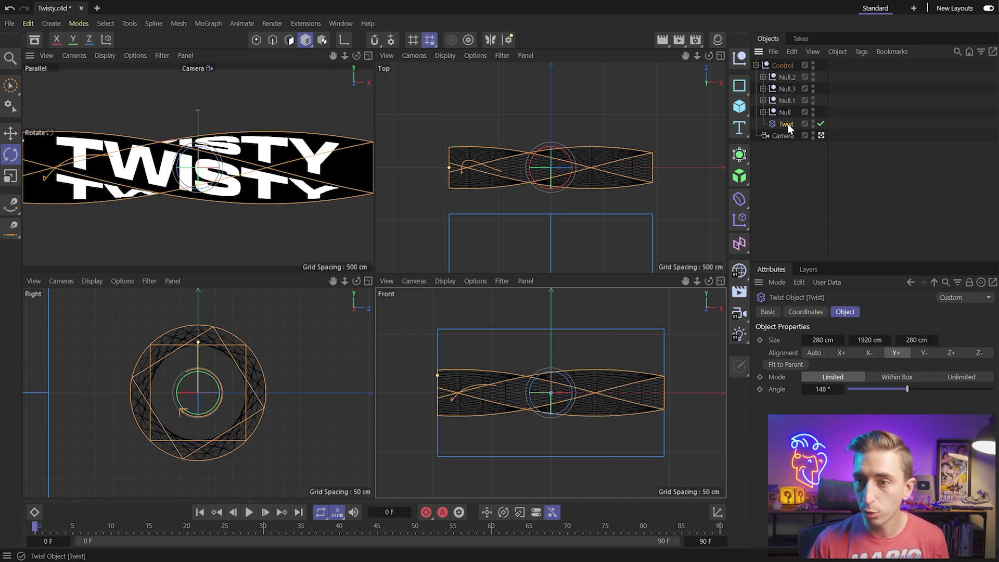
pyautogui.moveTo(905, 392)
pyautogui.mouseDown()
pyautogui.moveTo(835, 389)
pyautogui.moveTo(926, 387)
pyautogui.moveTo(828, 391)
pyautogui.moveTo(902, 390)
pyautogui.mouseUp()
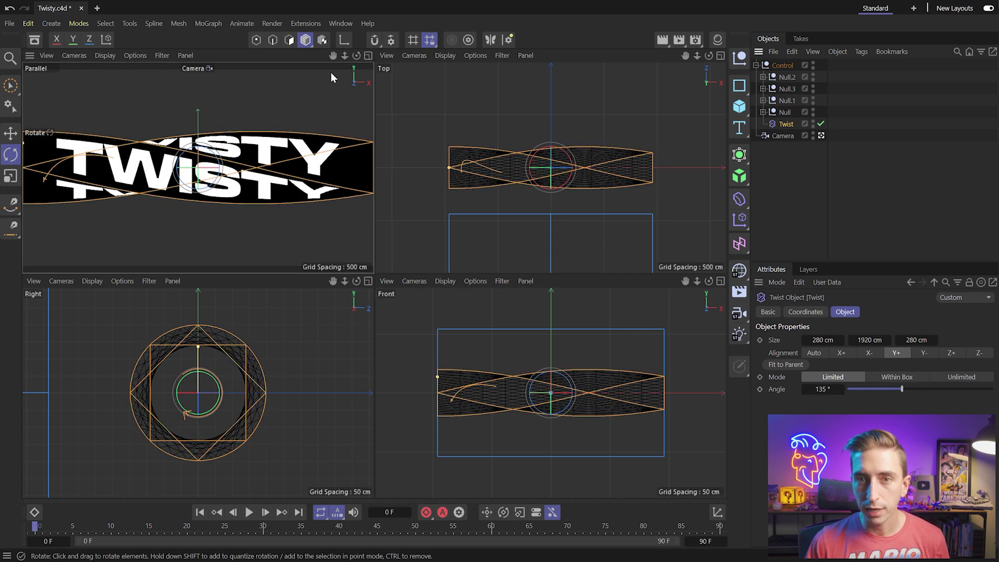
# - Maximize the camera view, deselect the Twist deformer and render a preview of the twisted text box
pyautogui.click(369, 55)
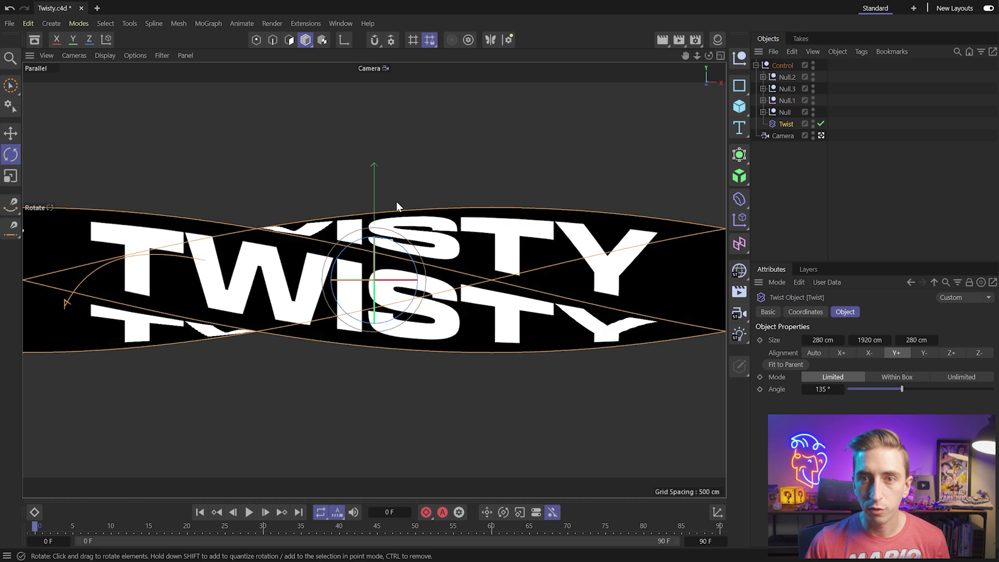
pyautogui.click(436, 182)
pyautogui.hotkey('ctrl', 'r')
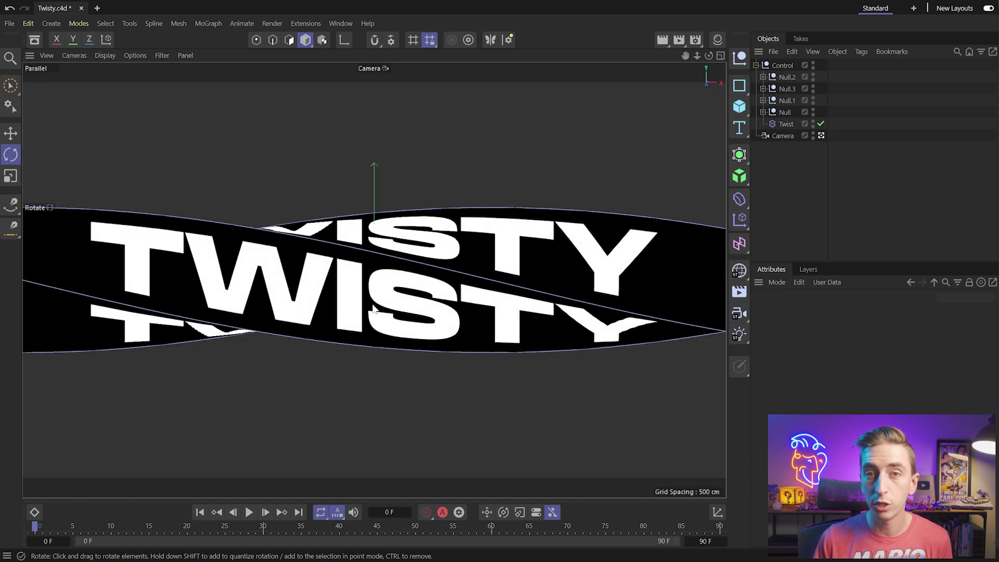
# - Expand the four face nulls and select the Plane inside each of them together
pyautogui.click(762, 112)
pyautogui.click(763, 101)
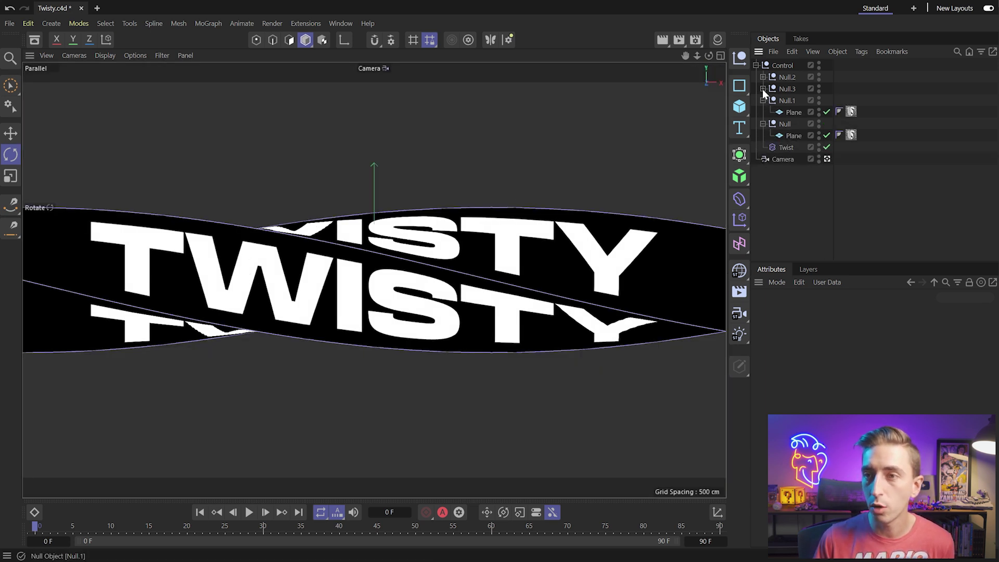
pyautogui.click(763, 89)
pyautogui.click(763, 77)
pyautogui.click(797, 89)
pyautogui.keyDown('ctrl'); pyautogui.click(793, 112); pyautogui.keyUp('ctrl')
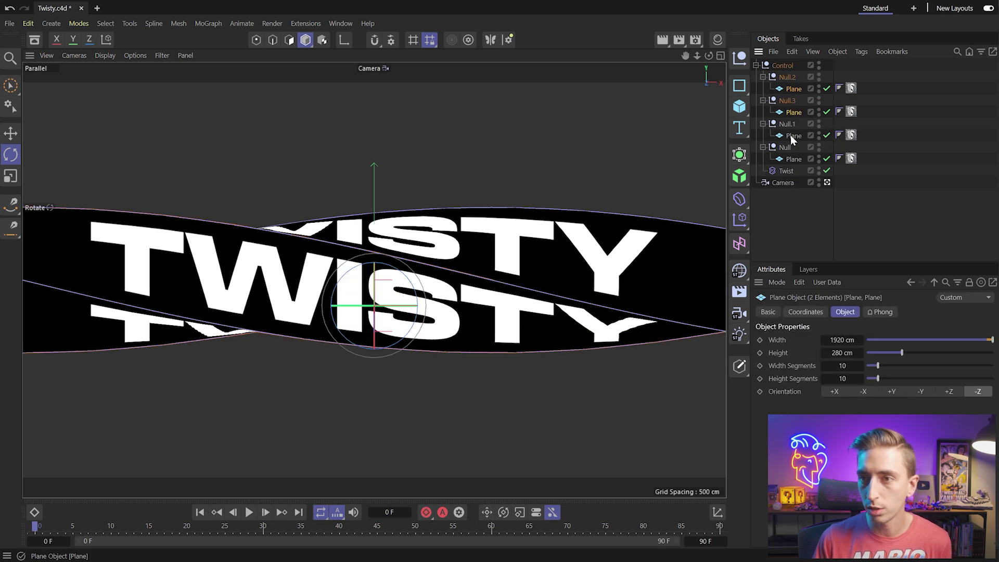
pyautogui.keyDown('ctrl'); pyautogui.click(793, 136); pyautogui.keyUp('ctrl')
pyautogui.keyDown('ctrl'); pyautogui.click(793, 159); pyautogui.keyUp('ctrl')
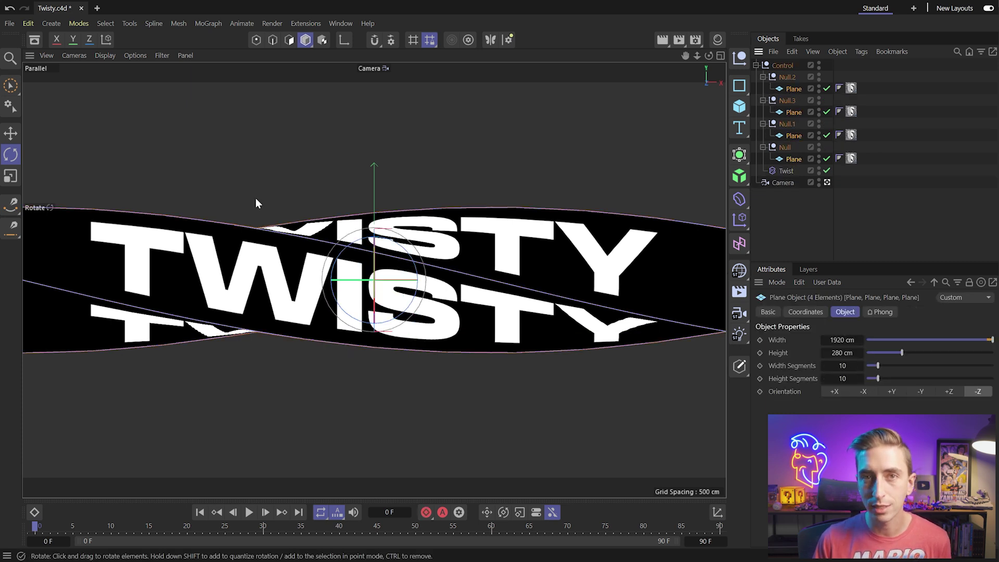
# - With the viewport in Lines shading and the Twist deformer temporarily disabled, raise the four planes' Width Segments to 71
pyautogui.click(106, 55)
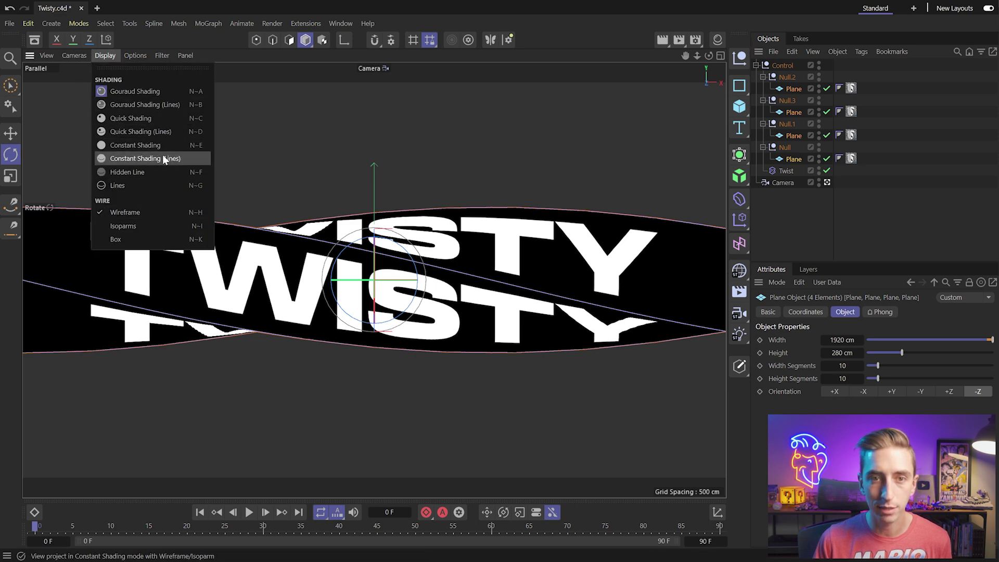
pyautogui.click(149, 184)
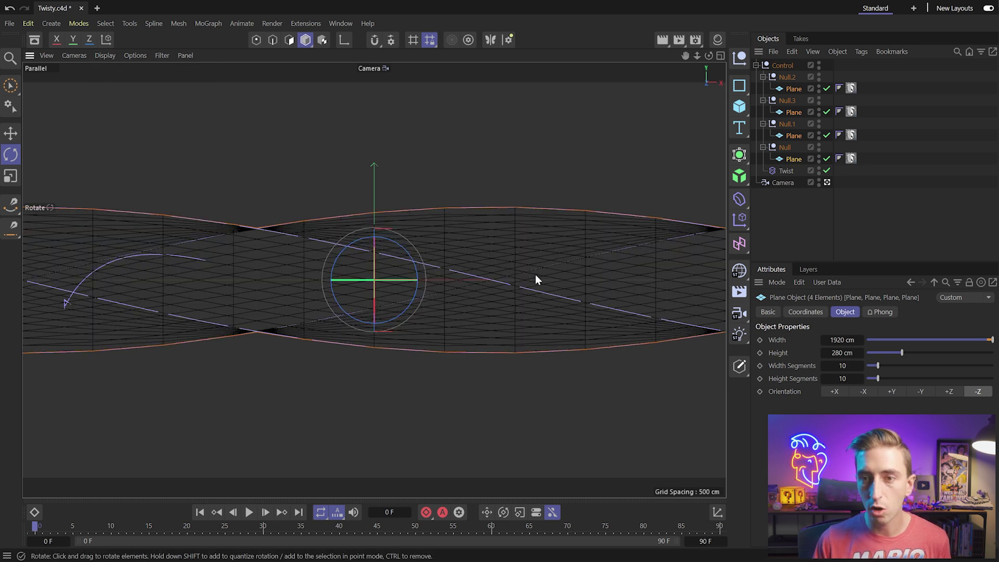
pyautogui.click(827, 171)
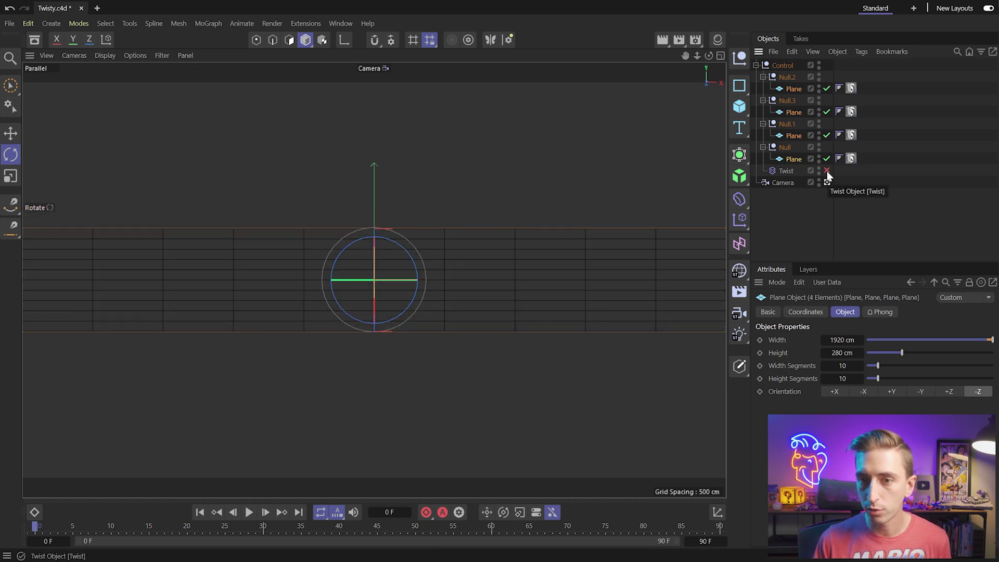
pyautogui.moveTo(839, 365); pyautogui.dragTo(870, 365)
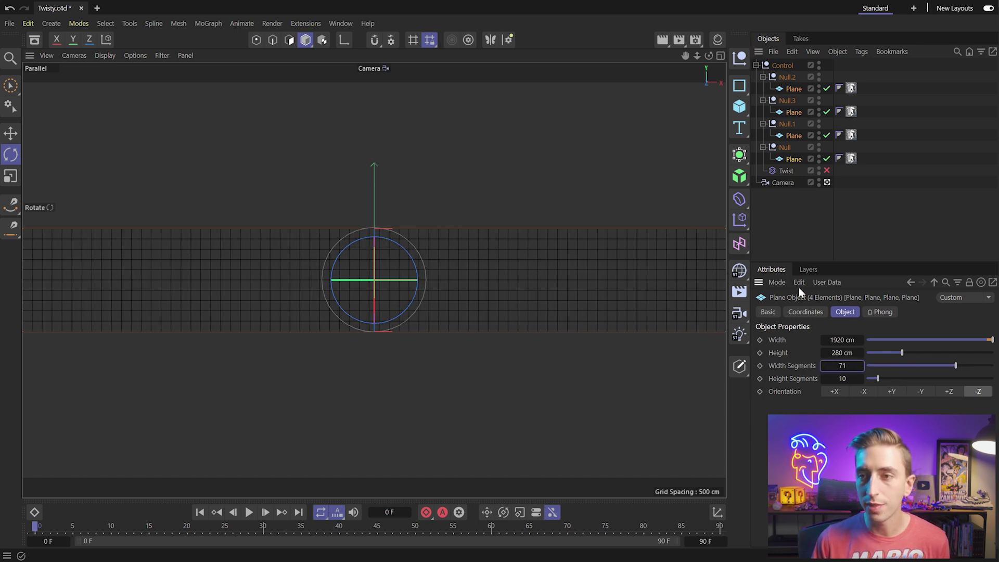
pyautogui.click(826, 171)
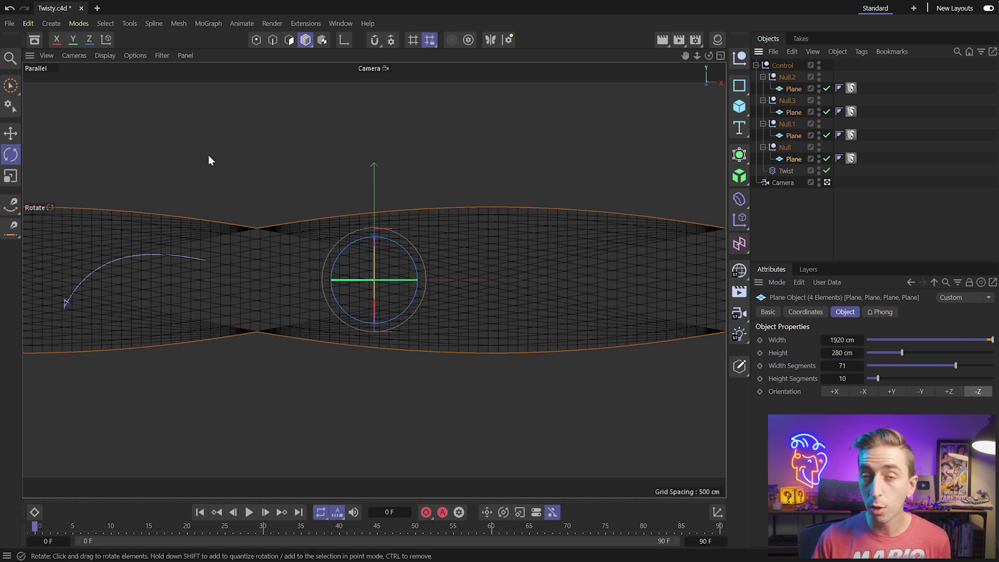
# - Return the viewport to Gouraud Shading, deselect everything and render a preview of the twisted text
pyautogui.click(104, 54)
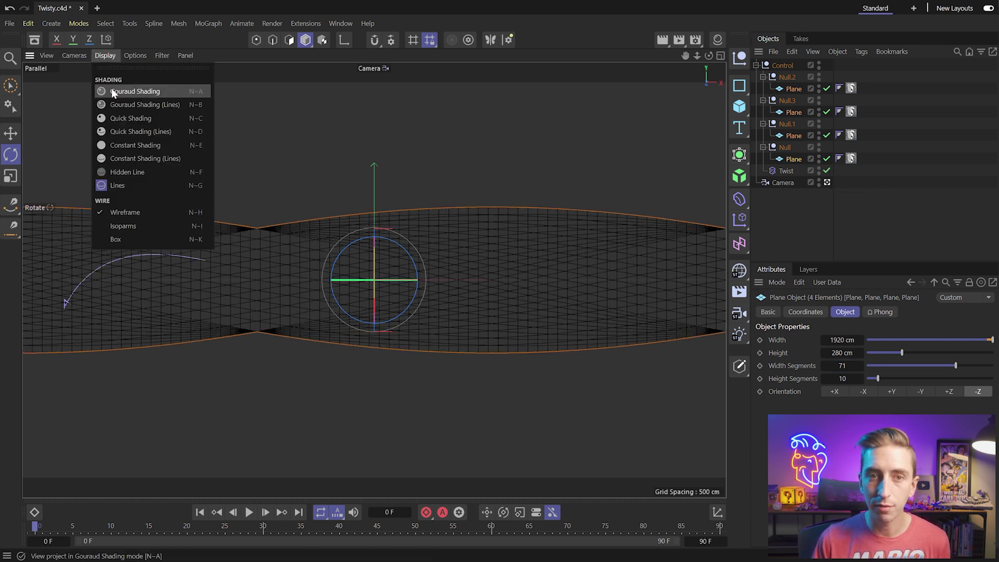
pyautogui.click(134, 91)
pyautogui.click(857, 242)
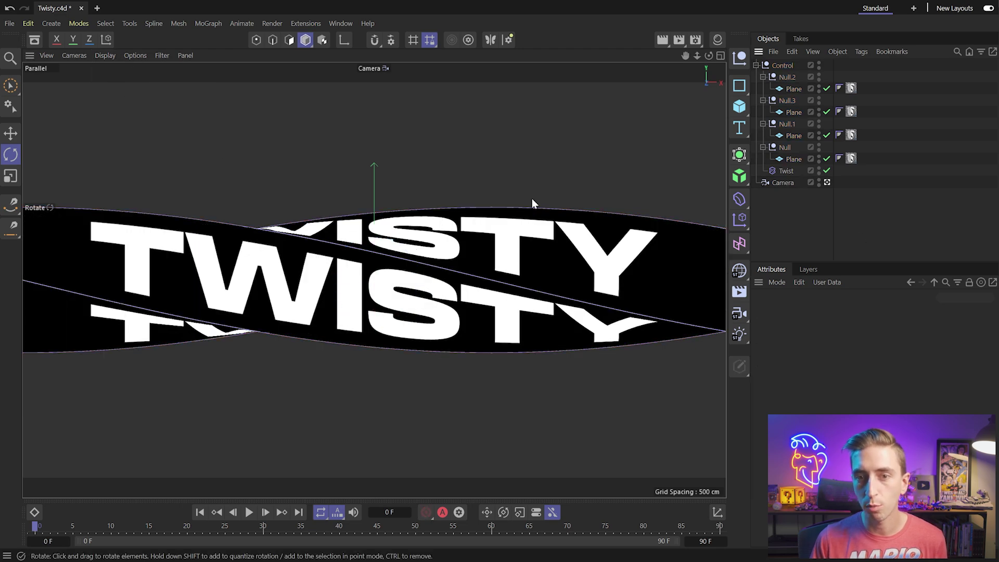
pyautogui.hotkey('ctrl', 'r')
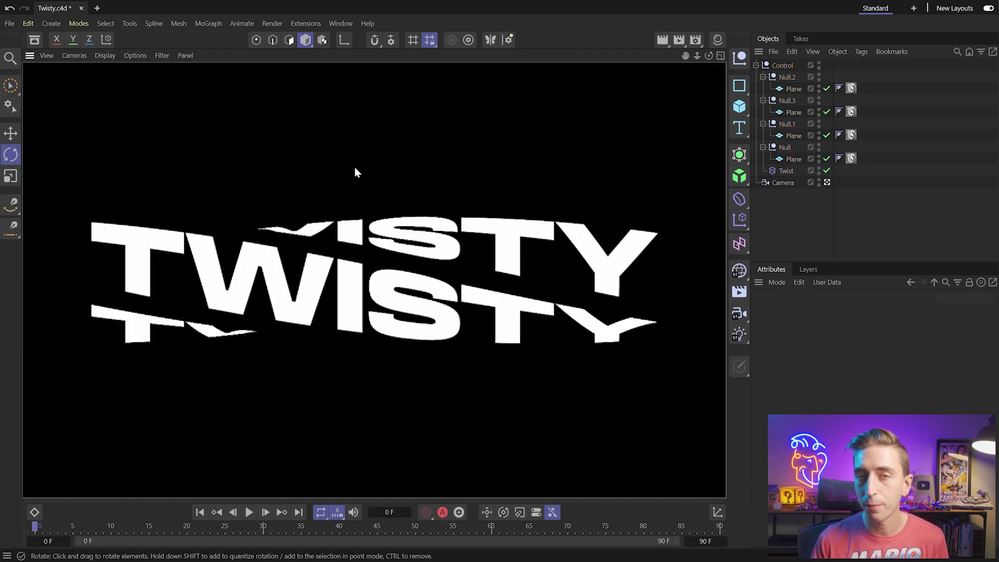
pyautogui.click(354, 167)
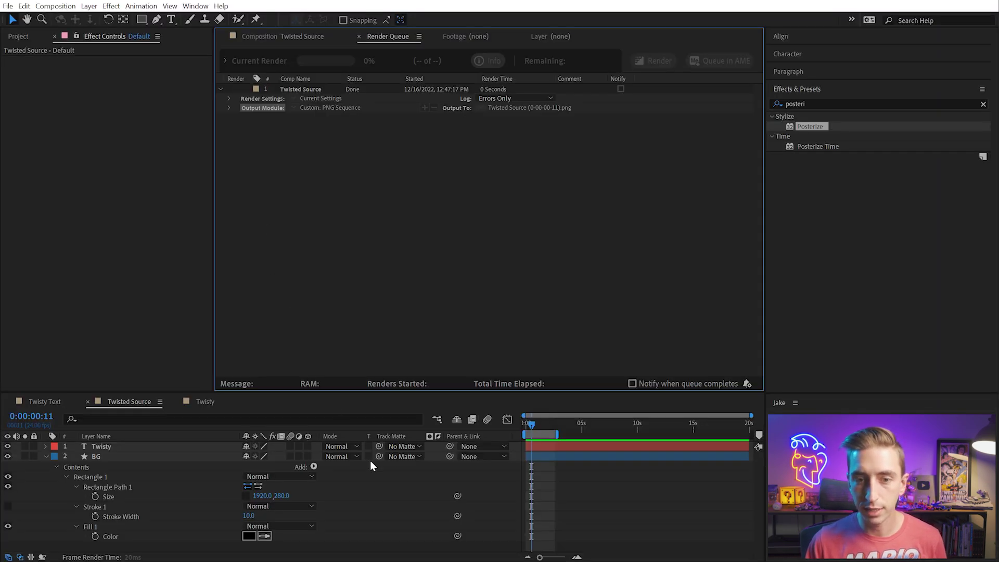
# - Switch to After Effects, open the Twisty composition and rename it Twisty C4D
pyautogui.click(581, 521)
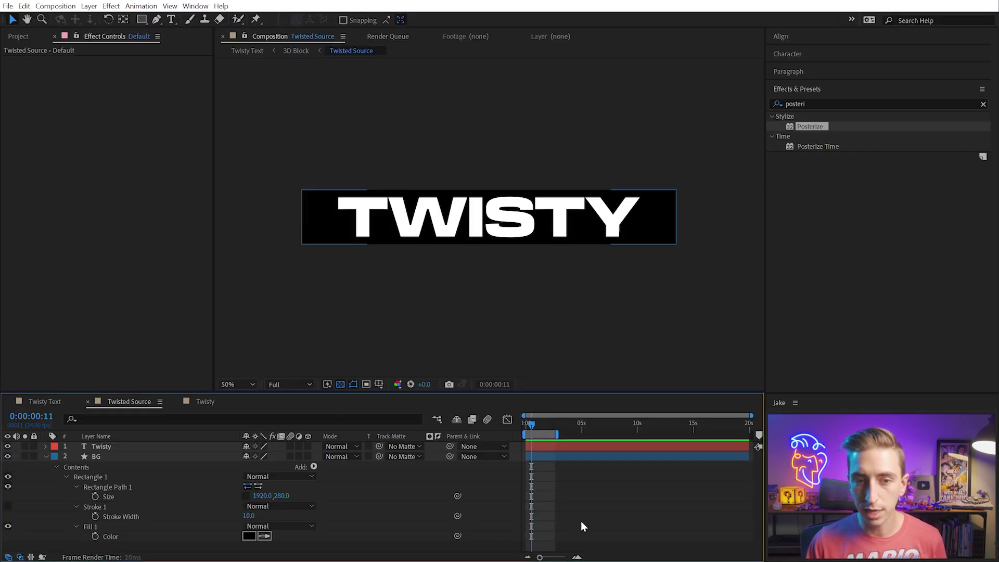
pyautogui.click(40, 37)
pyautogui.click(42, 176)
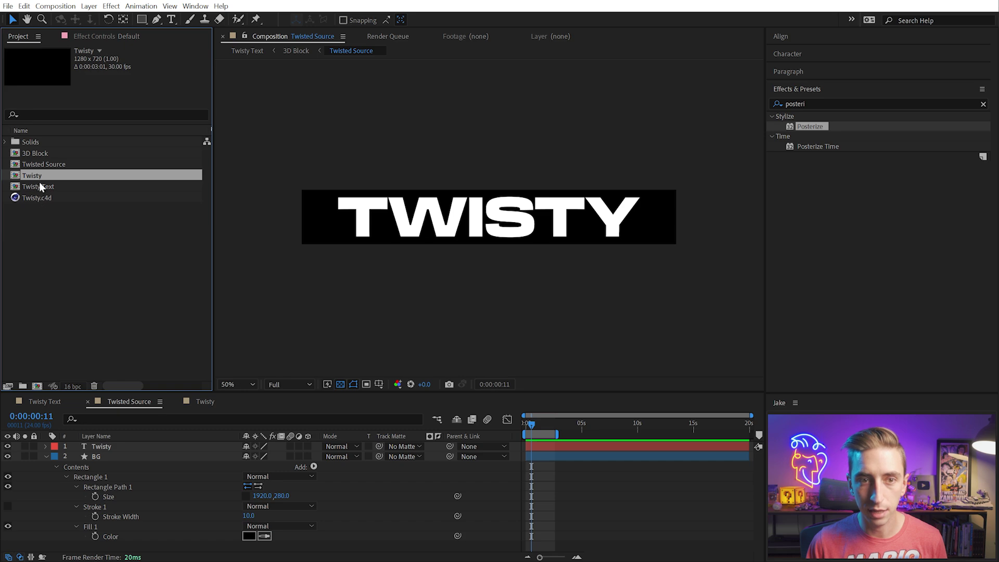
pyautogui.doubleClick(36, 175)
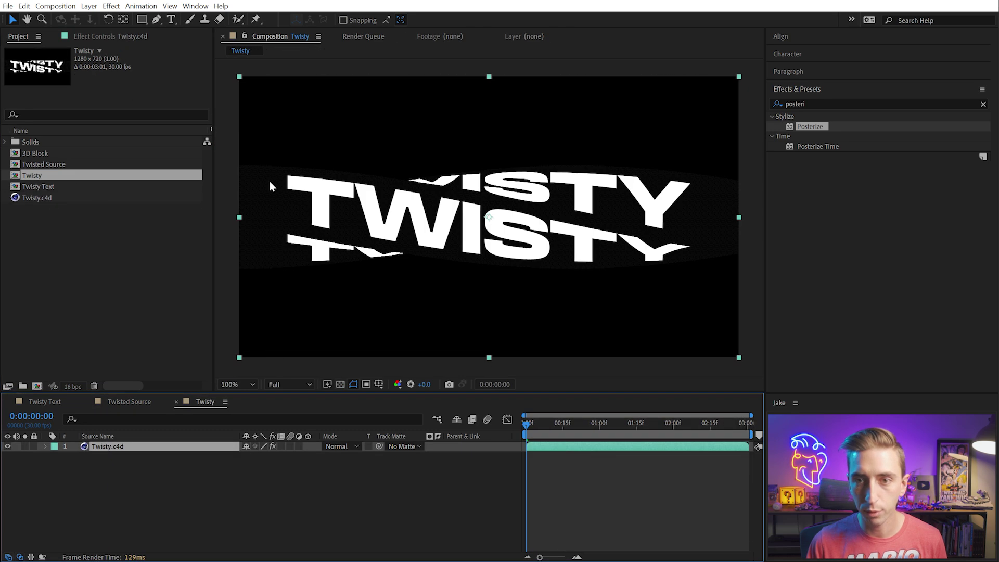
pyautogui.press('Return')
pyautogui.click(49, 175)
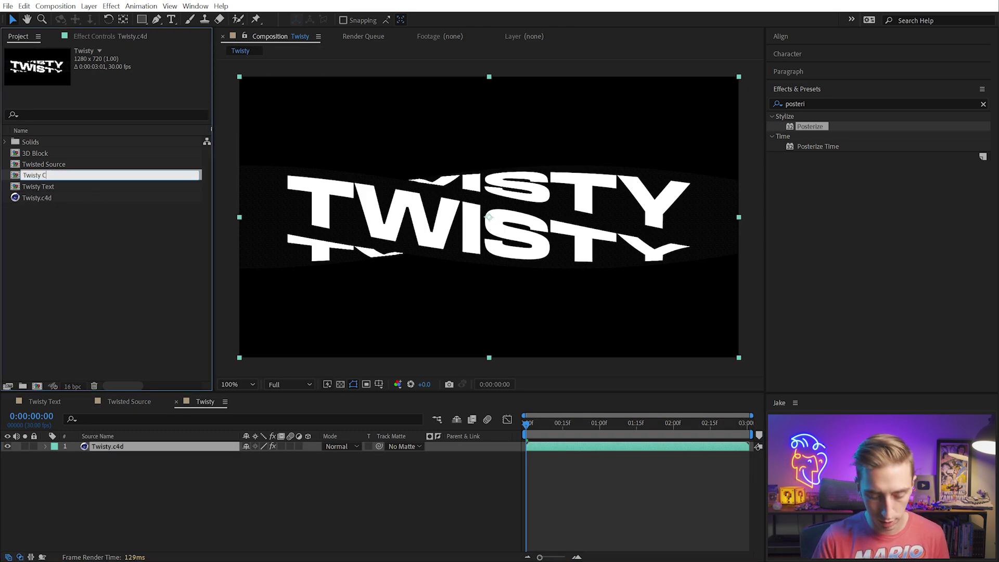
pyautogui.press('Return')
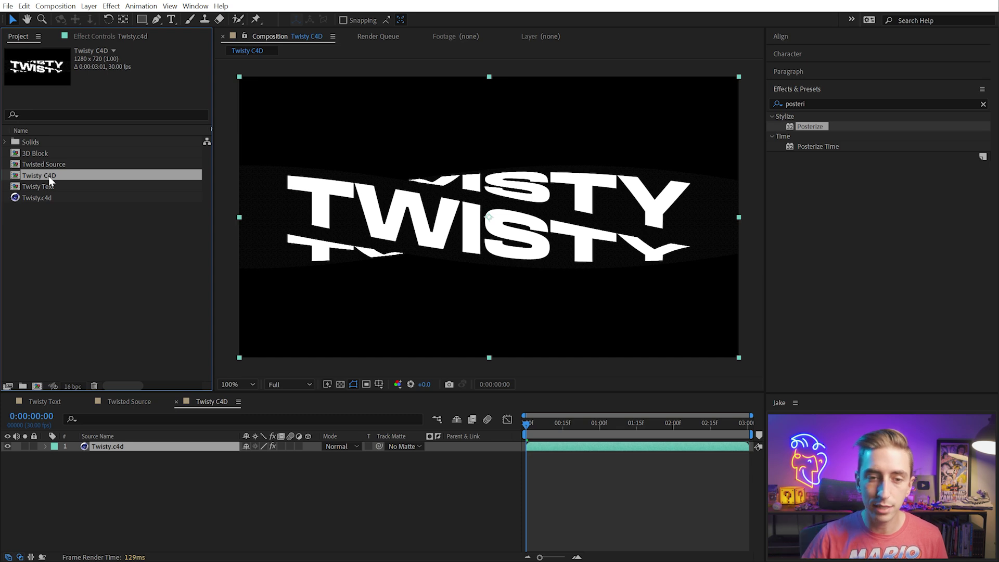
# - Toggle the transparency grid on and off to check the composition's background
pyautogui.click(339, 385)
pyautogui.click(338, 385)
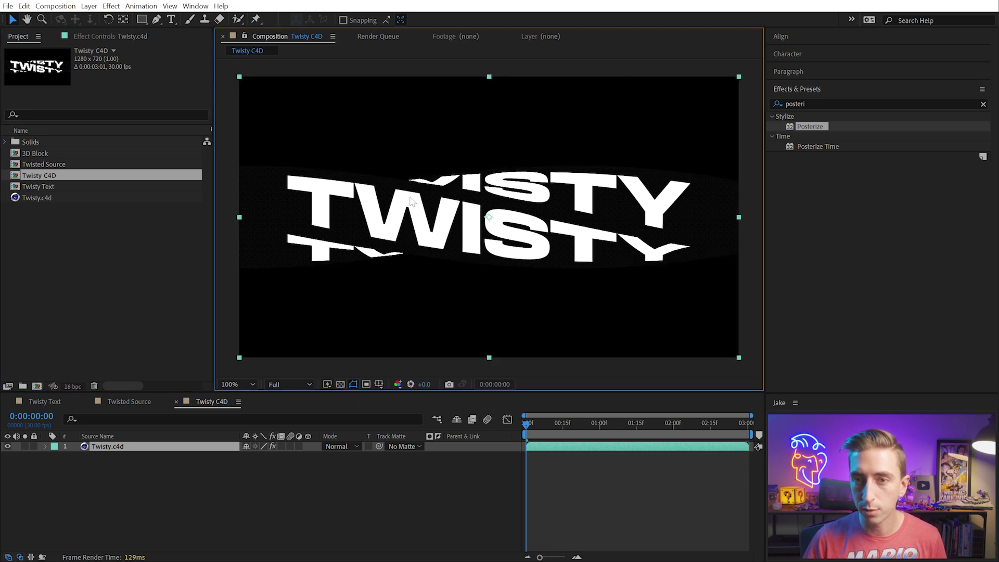
pyautogui.click(341, 385)
pyautogui.click(340, 385)
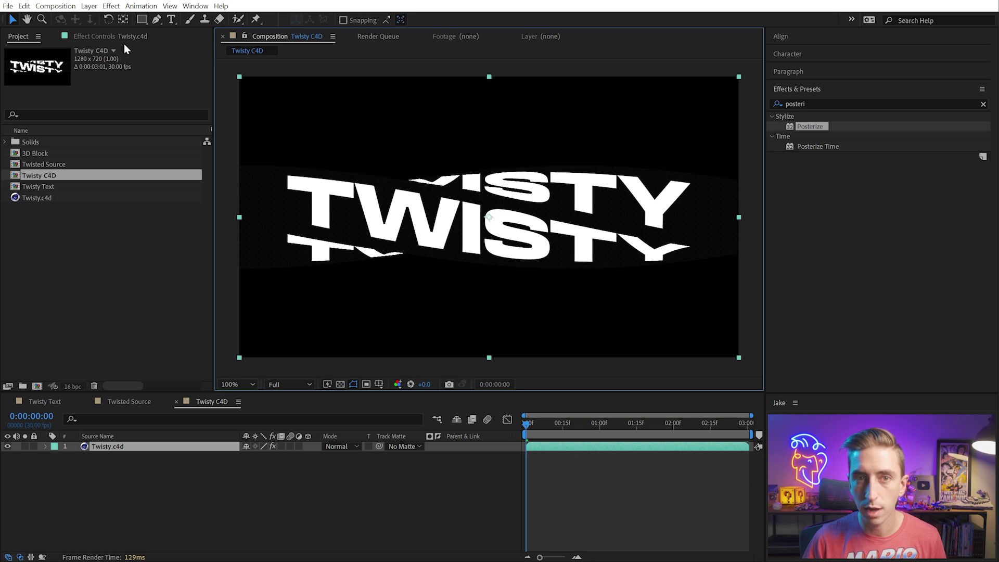
# - Set the Cineware renderer of the Twisty.c4d layer to Current and check the result against the transparency grid
pyautogui.click(103, 36)
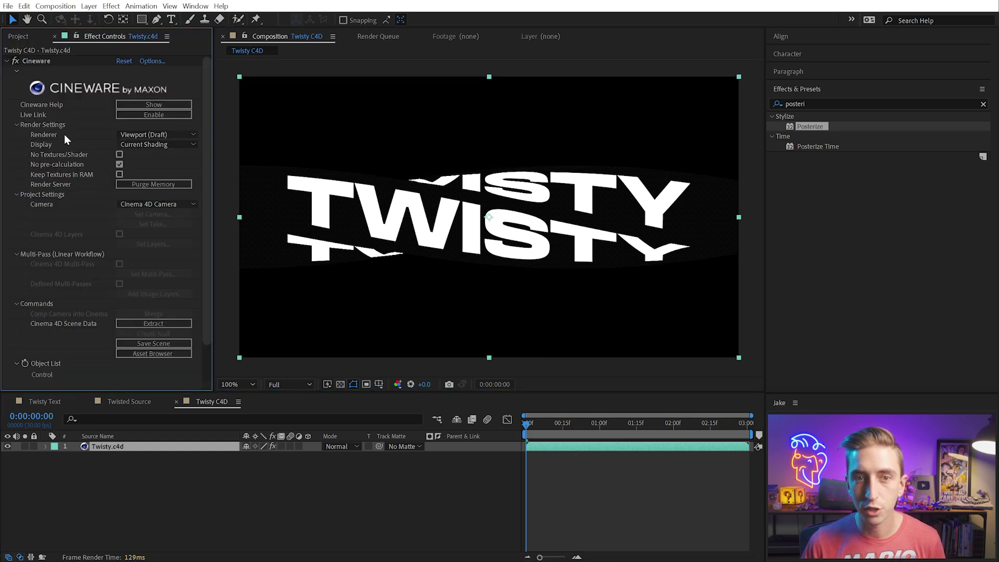
pyautogui.click(144, 136)
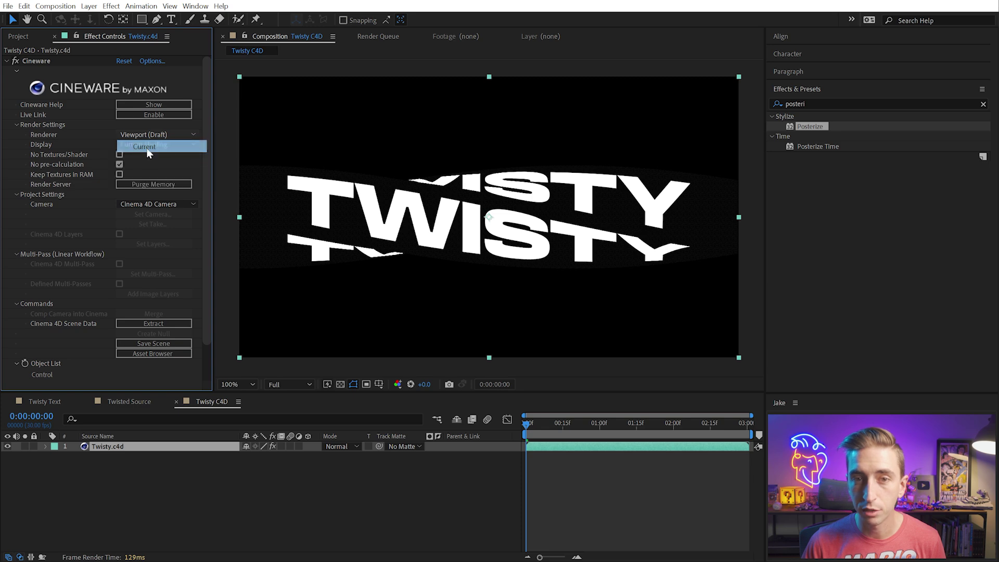
pyautogui.click(147, 147)
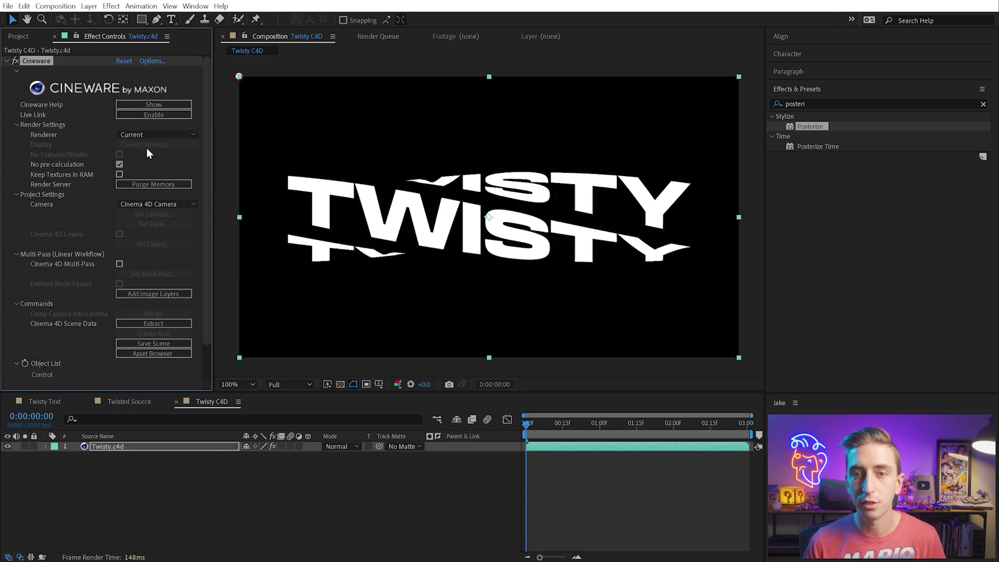
pyautogui.click(341, 384)
pyautogui.click(341, 385)
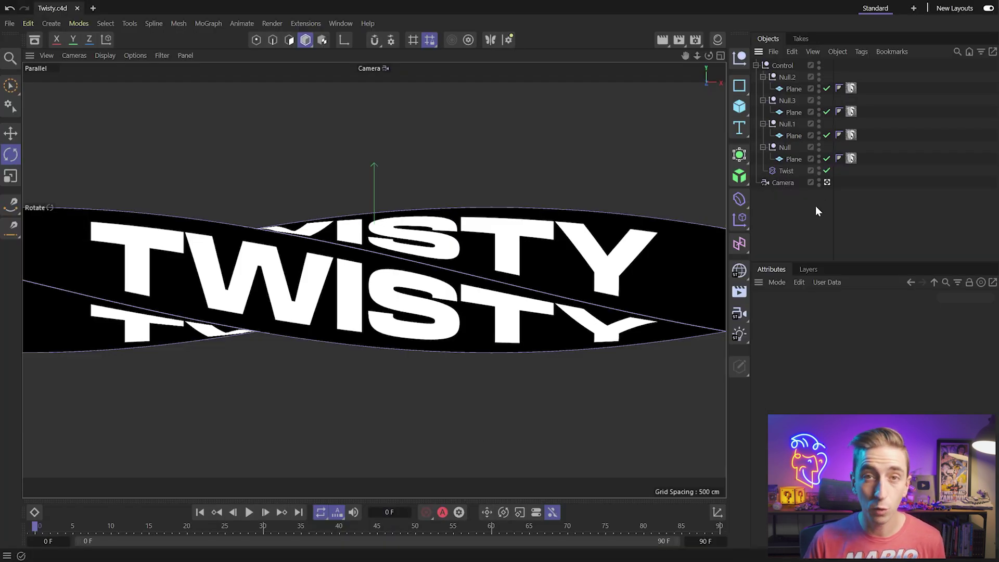
# - Switch back to Cinema 4D, collapse the four face nulls and reduce the Twist deformer's angle to about 34°
pyautogui.click(762, 77)
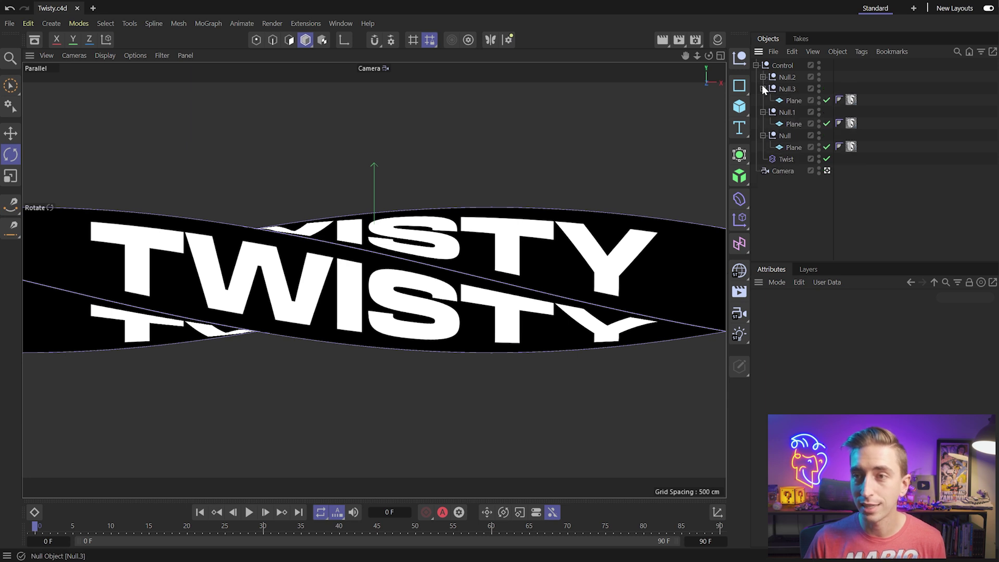
pyautogui.click(763, 88)
pyautogui.click(762, 100)
pyautogui.click(762, 112)
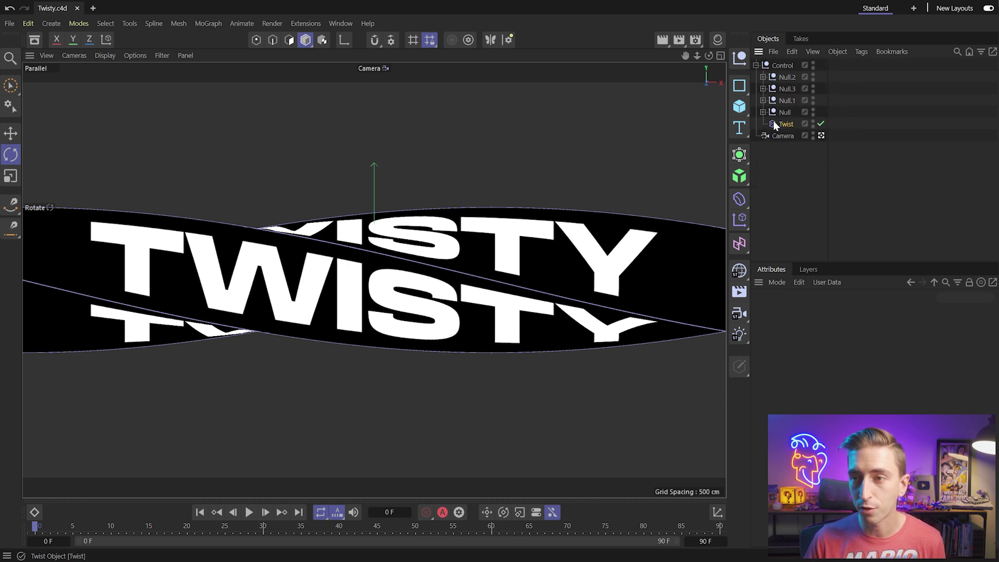
pyautogui.click(773, 121)
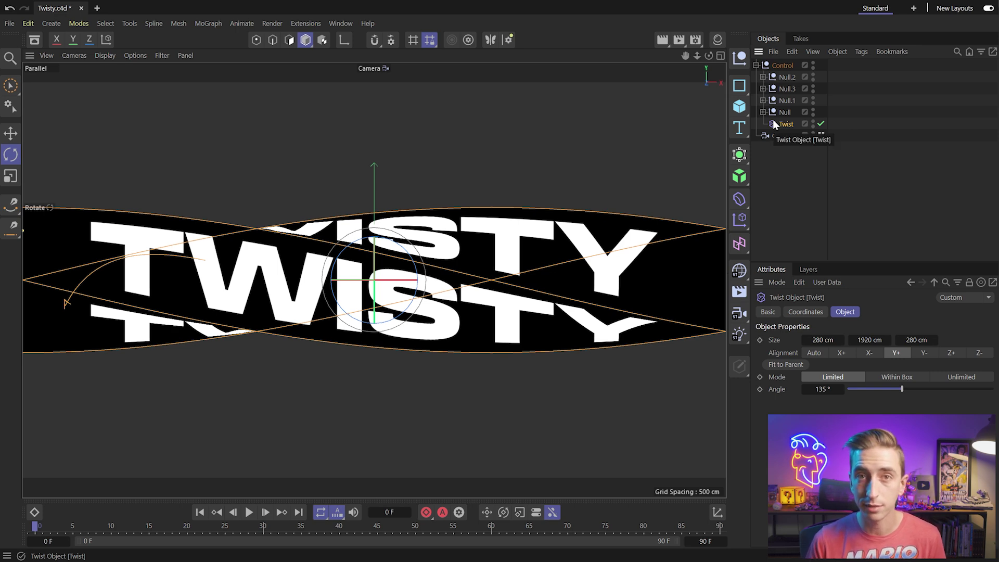
pyautogui.moveTo(897, 391); pyautogui.dragTo(863, 378)
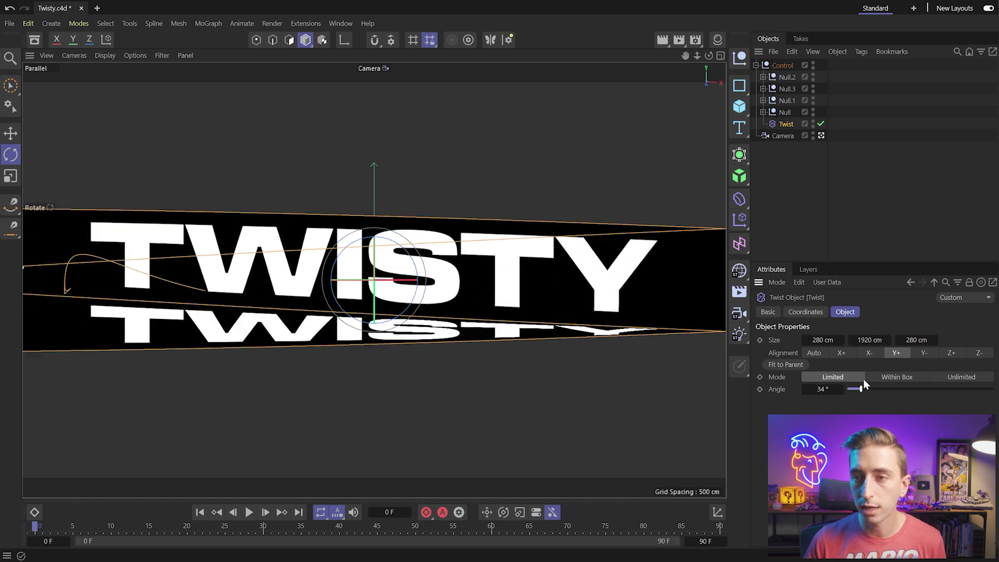
# - Try rotating the Control null to spin the whole box around its length, and undo the rotation
pyautogui.click(783, 65)
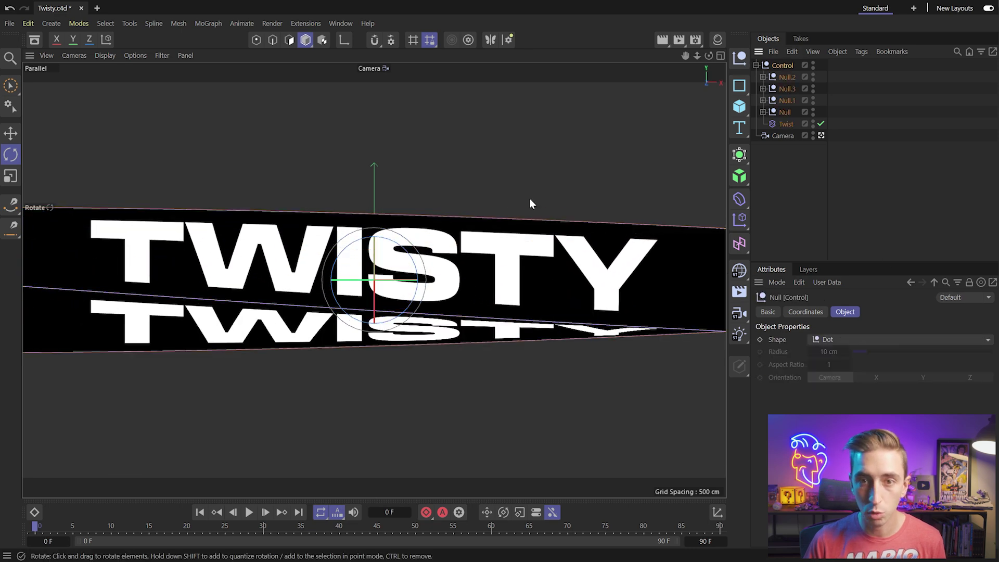
pyautogui.moveTo(373, 285); pyautogui.dragTo(373, 348)
pyautogui.moveTo(380, 202); pyautogui.dragTo(389, 373)
pyautogui.hotkey('ctrl', 'z')
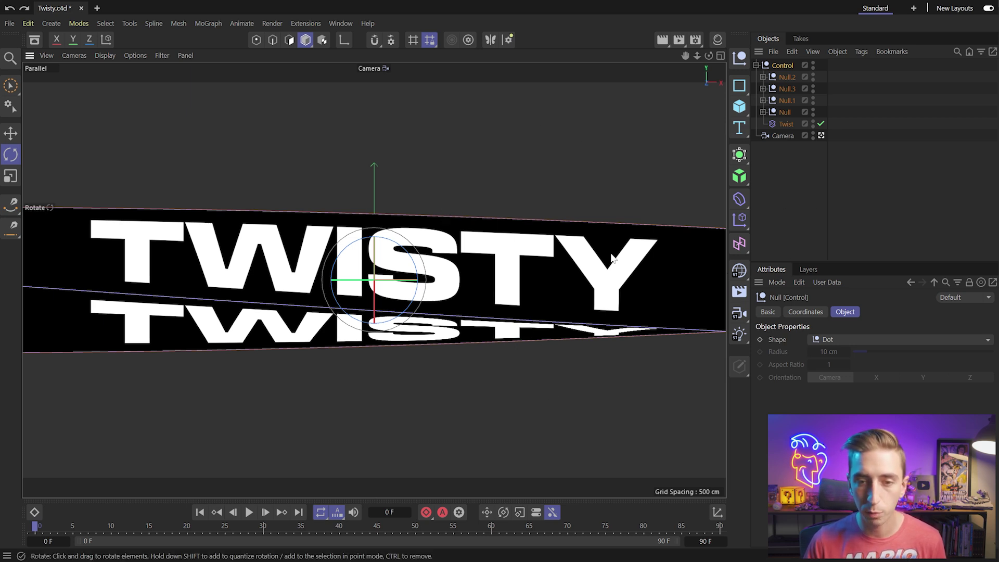
# - Open the project settings and compare their frame rate with the one in the render settings
pyautogui.hotkey('ctrl', 'd')
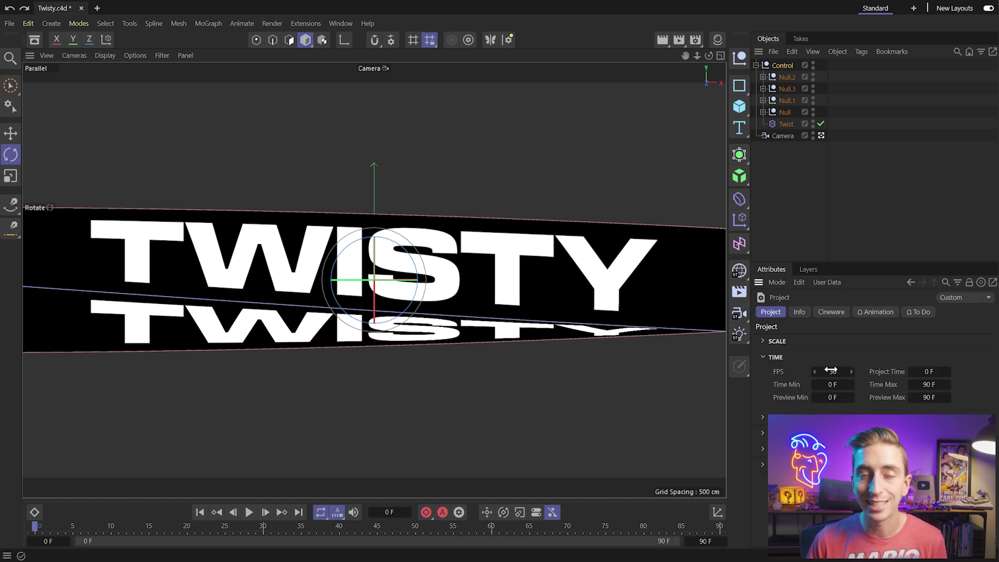
pyautogui.click(695, 39)
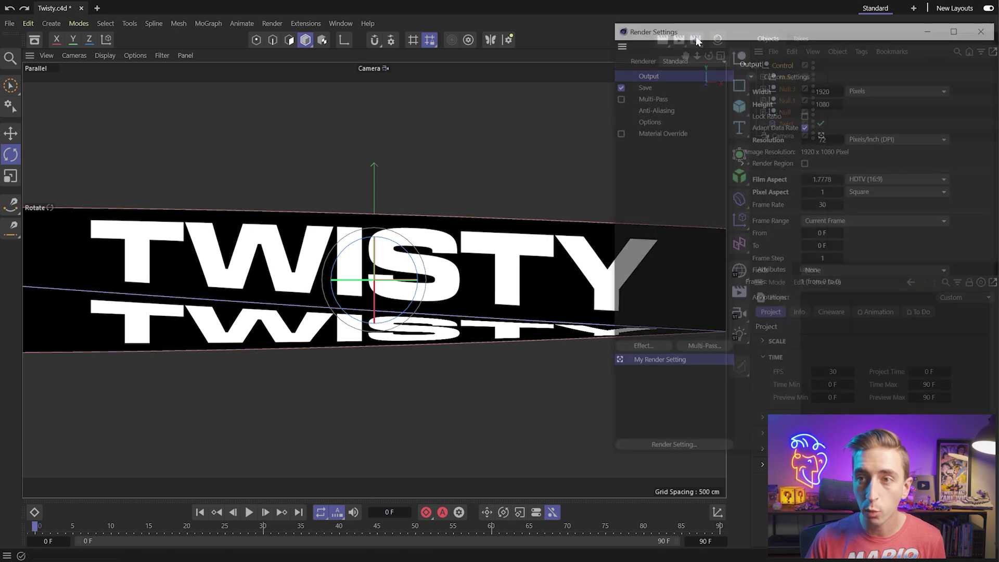
pyautogui.moveTo(714, 30); pyautogui.dragTo(526, 36)
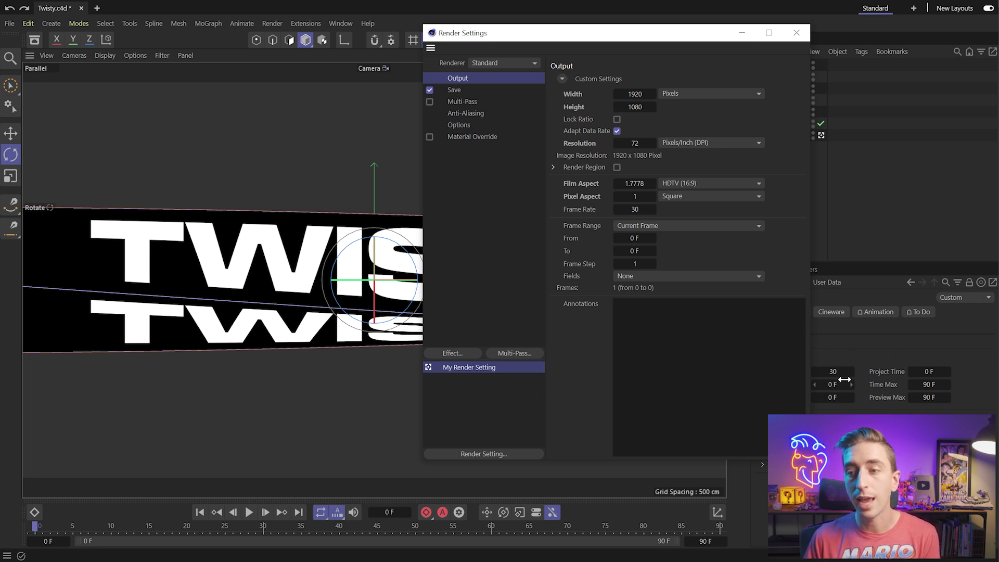
pyautogui.click(797, 33)
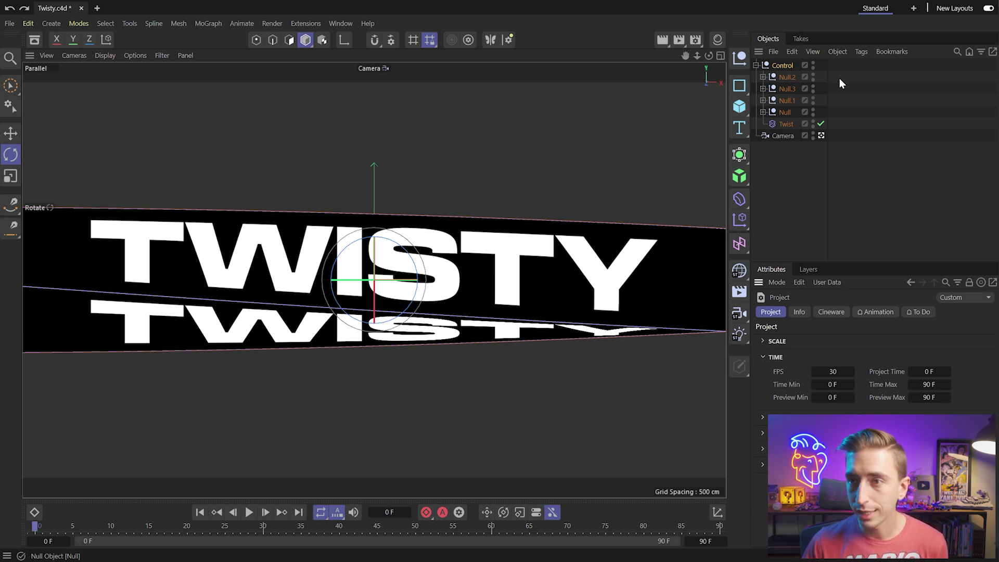
# - Set the Twist deformer's angle to 0° and keyframe it on frame 0
pyautogui.click(785, 124)
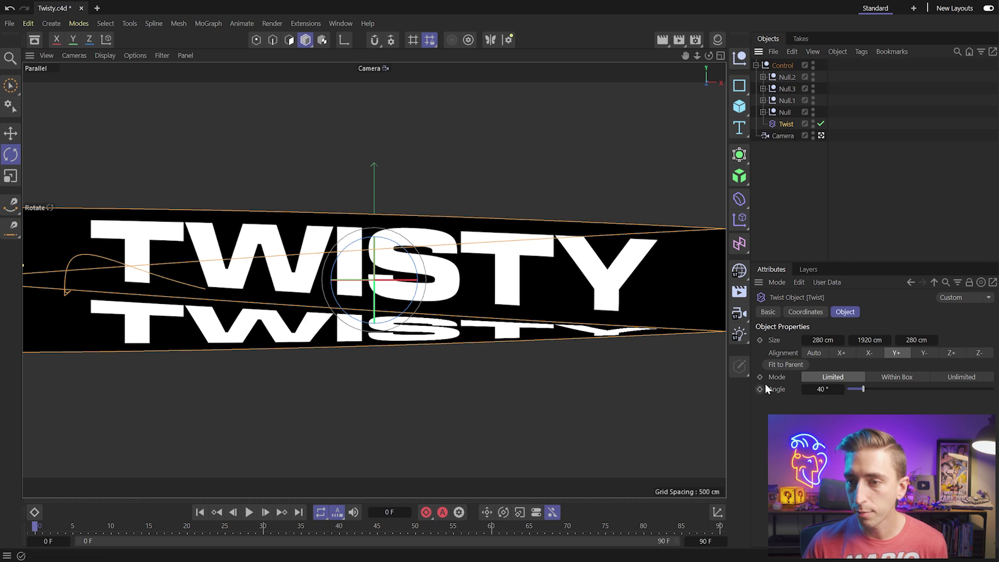
pyautogui.click(823, 390)
pyautogui.write('0')
pyautogui.press('Return')
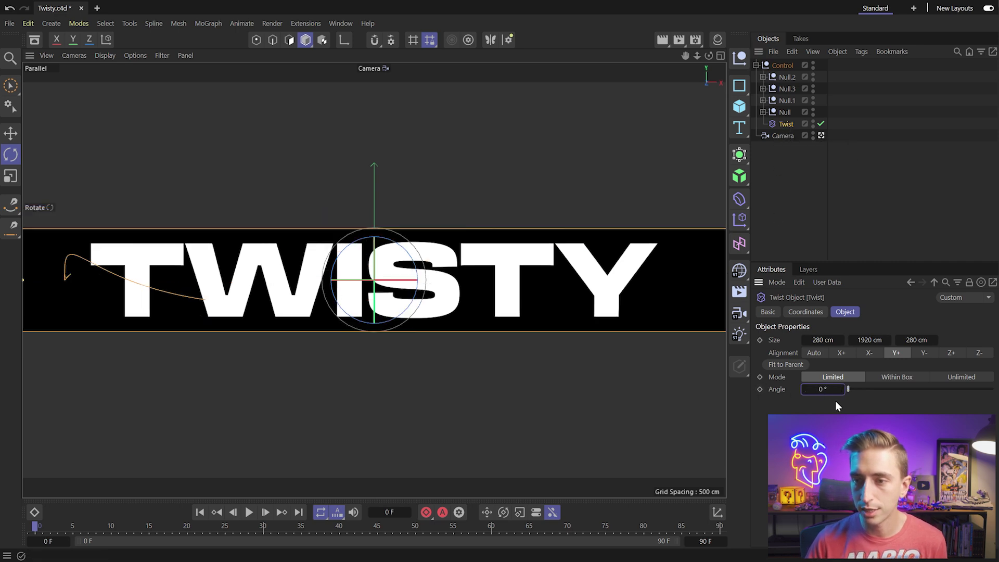
pyautogui.click(759, 390)
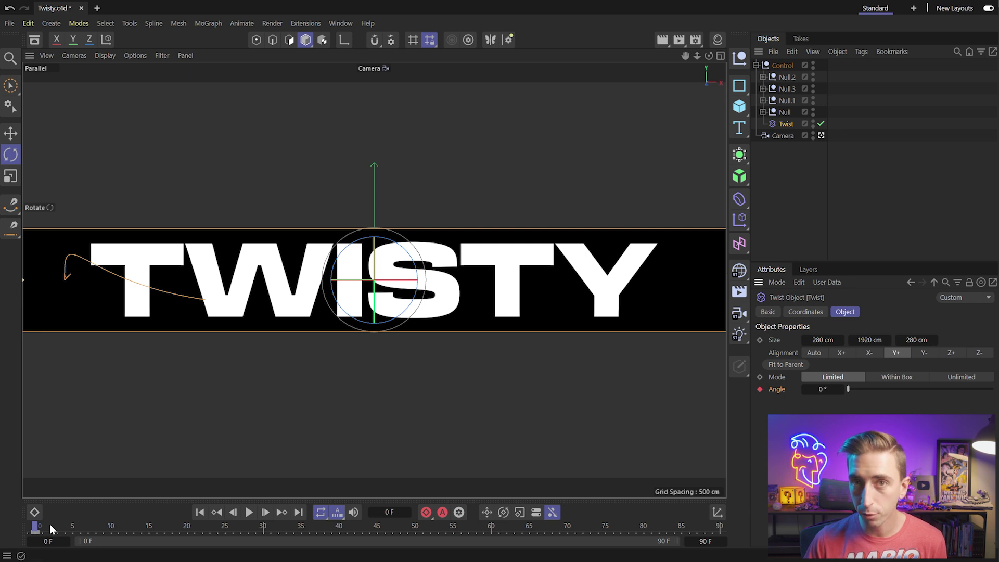
# - Try keyframing the Twist deformer's angle at 84° on frame 22, undo it and return to frame 0
pyautogui.moveTo(50, 524); pyautogui.dragTo(79, 521)
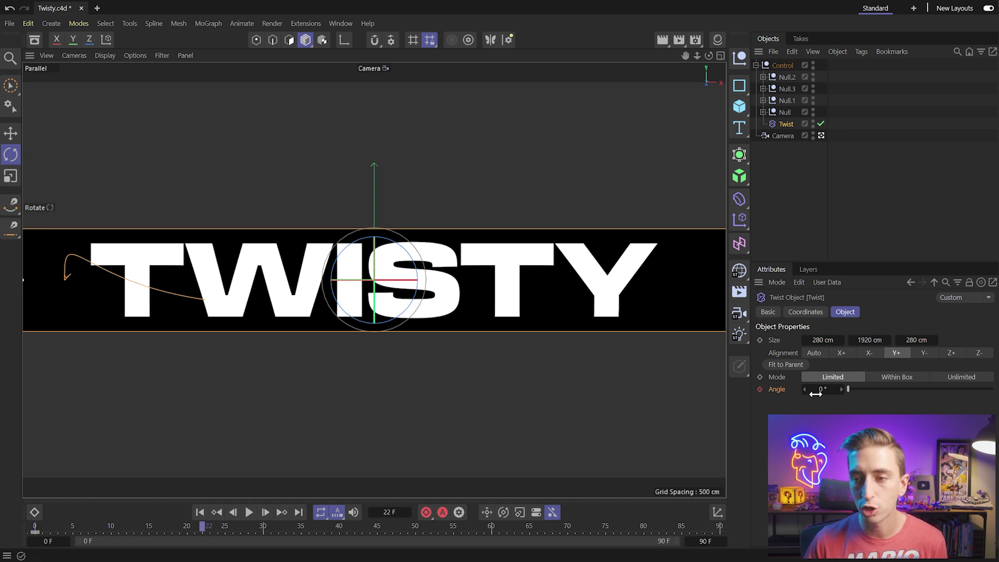
pyautogui.moveTo(815, 394); pyautogui.dragTo(825, 390)
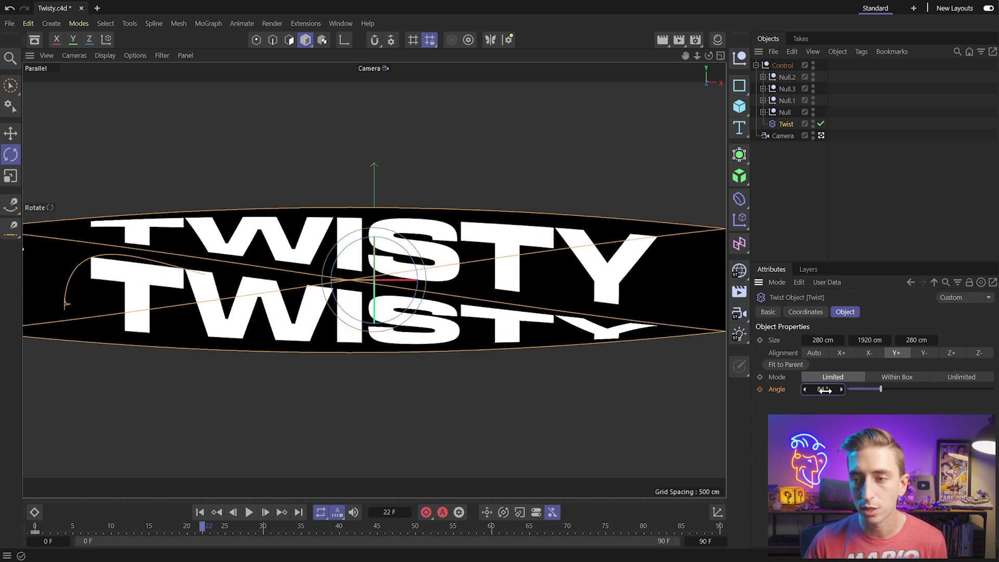
pyautogui.click(759, 389)
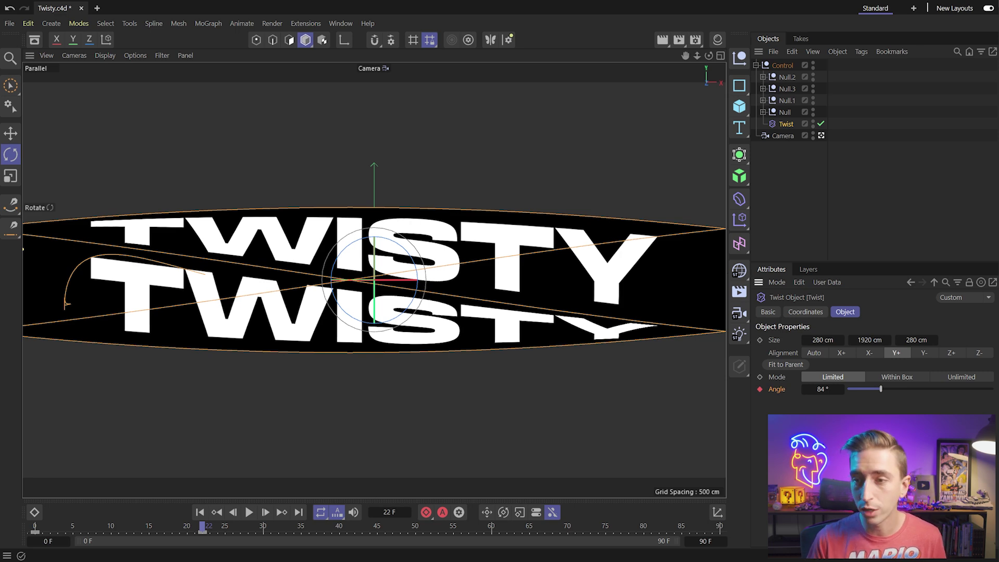
pyautogui.hotkey('ctrl', 'z')
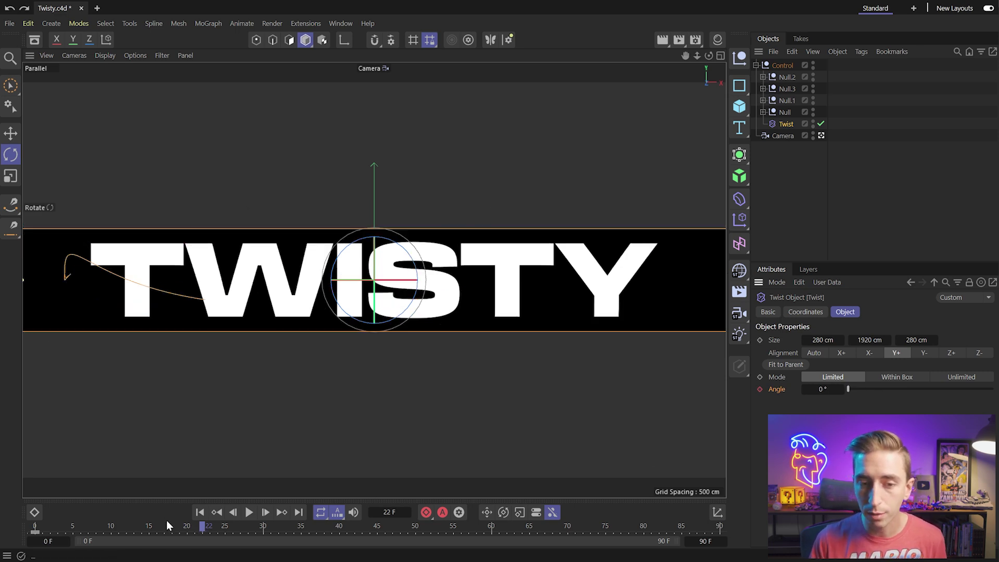
pyautogui.moveTo(138, 531); pyautogui.dragTo(24, 536)
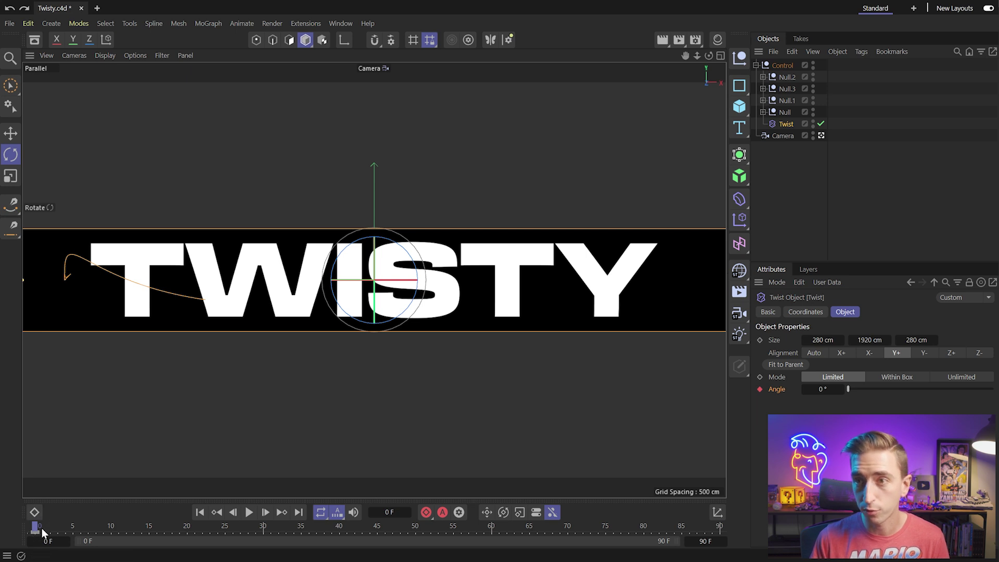
# - Keyframe the Control null's pitch rotation (R.P) at 0° on frame 0
pyautogui.click(781, 65)
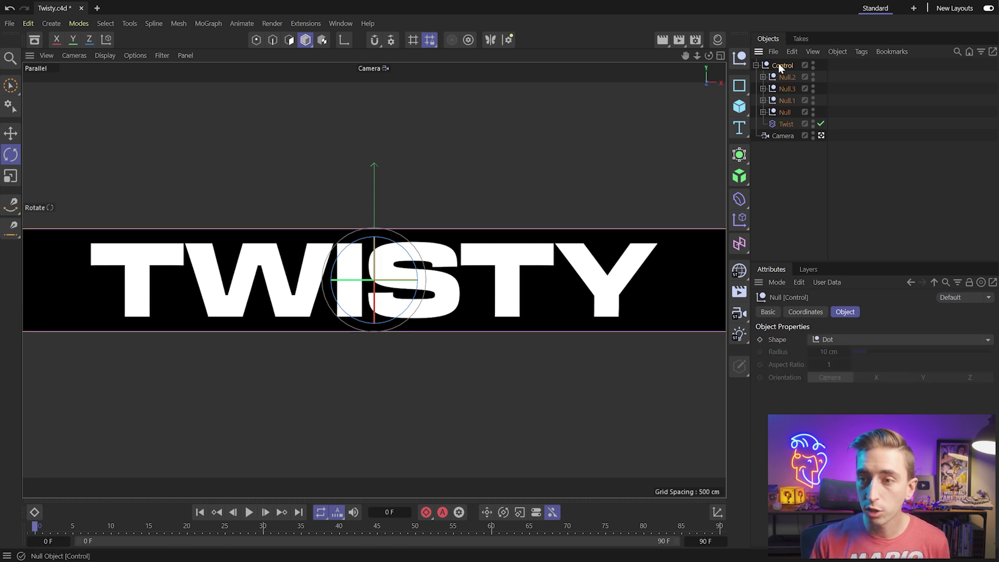
pyautogui.click(805, 313)
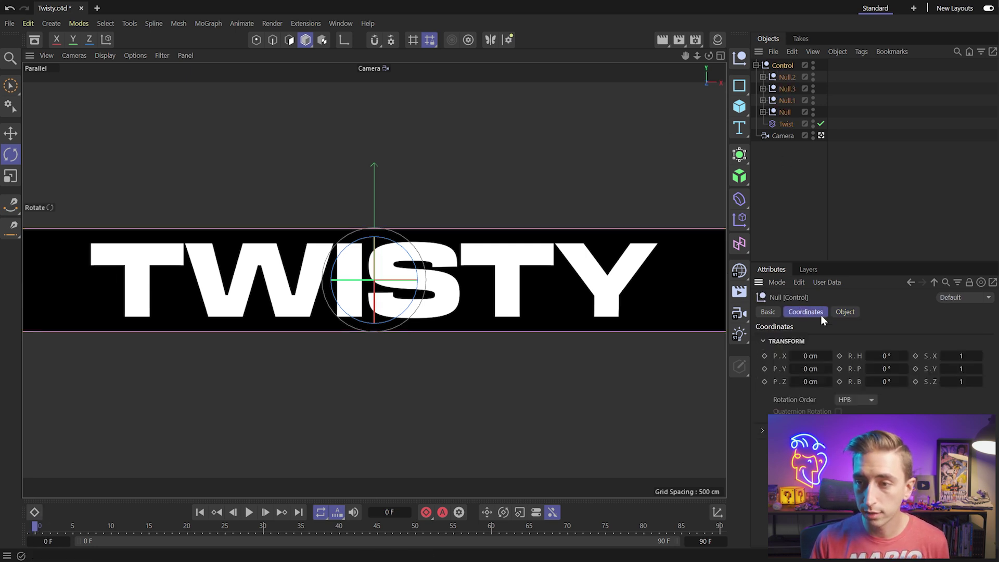
pyautogui.moveTo(863, 372); pyautogui.dragTo(913, 373)
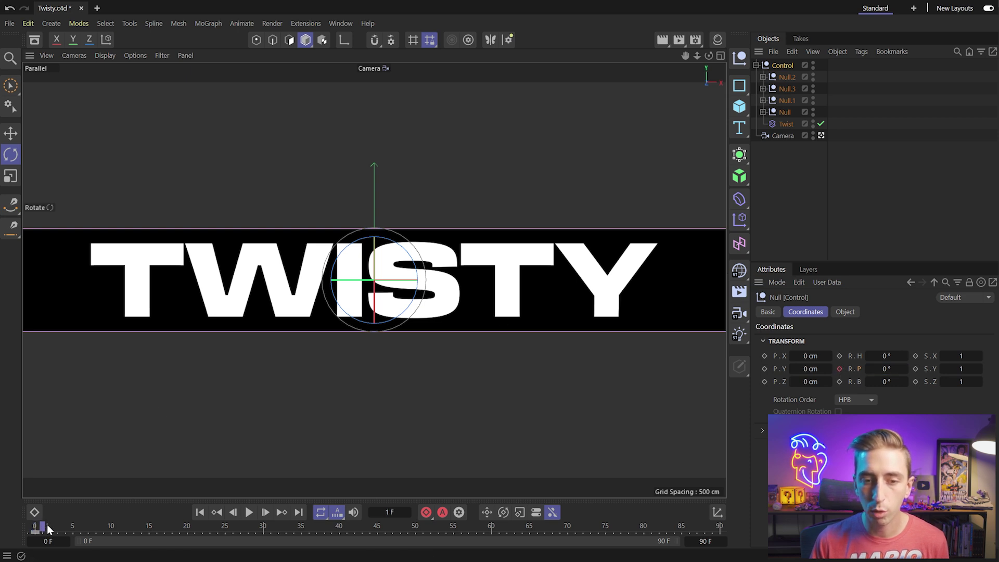
# - Set the Control null's pitch rotation to 270° on frame 60 and keyframe it
pyautogui.moveTo(46, 527); pyautogui.dragTo(21, 530)
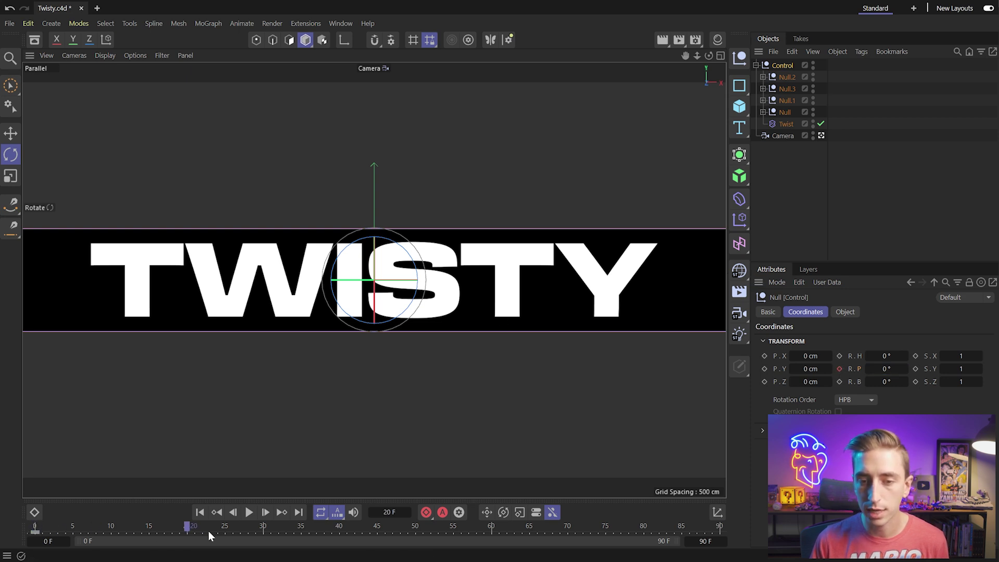
pyautogui.moveTo(208, 531); pyautogui.dragTo(488, 535)
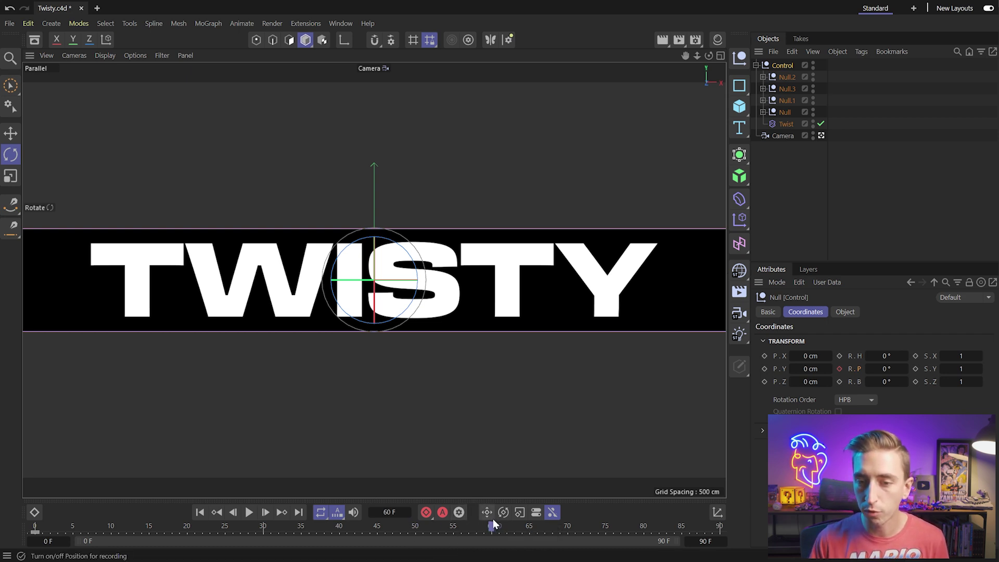
pyautogui.moveTo(905, 368); pyautogui.dragTo(875, 369)
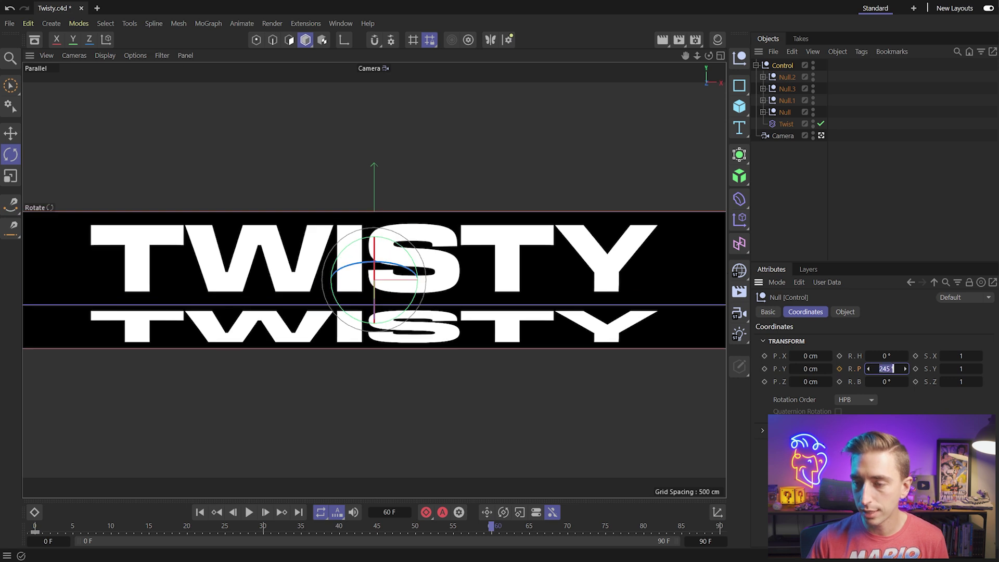
pyautogui.write('270')
pyautogui.press('Return')
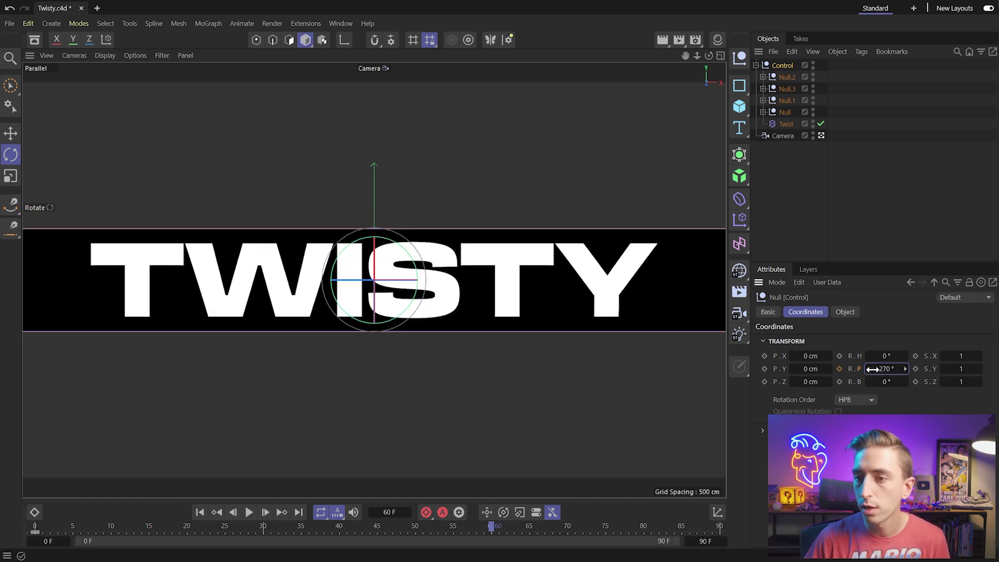
pyautogui.click(839, 368)
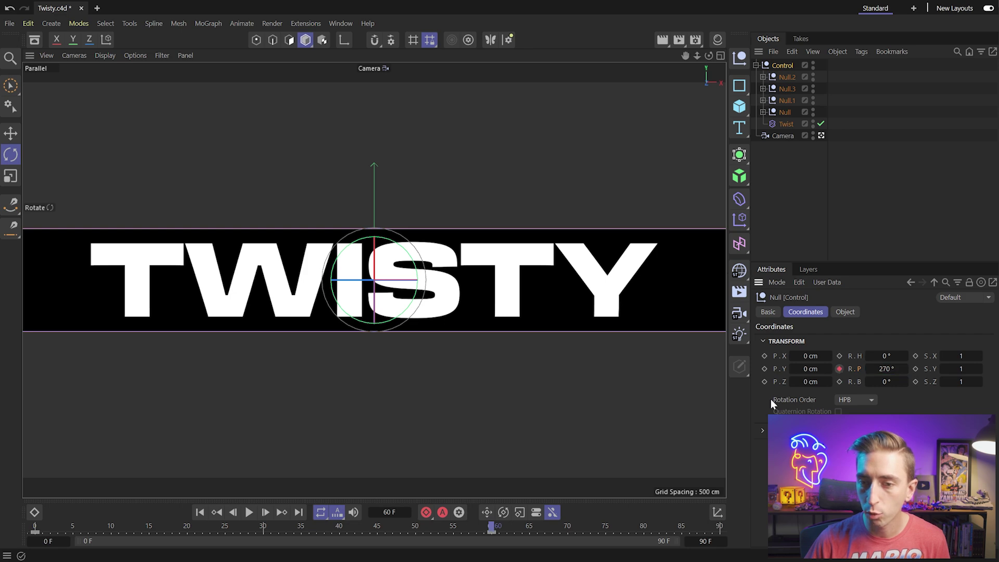
# - Play the Control null's rotation animation from frame 0 to review the spin
pyautogui.click(363, 527)
pyautogui.moveTo(321, 529); pyautogui.dragTo(34, 526)
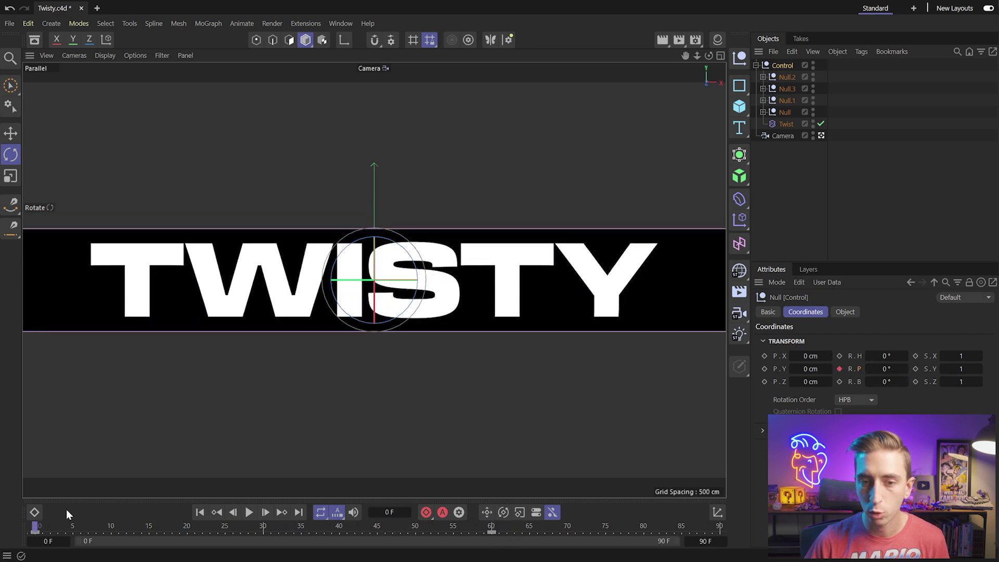
pyautogui.click(247, 512)
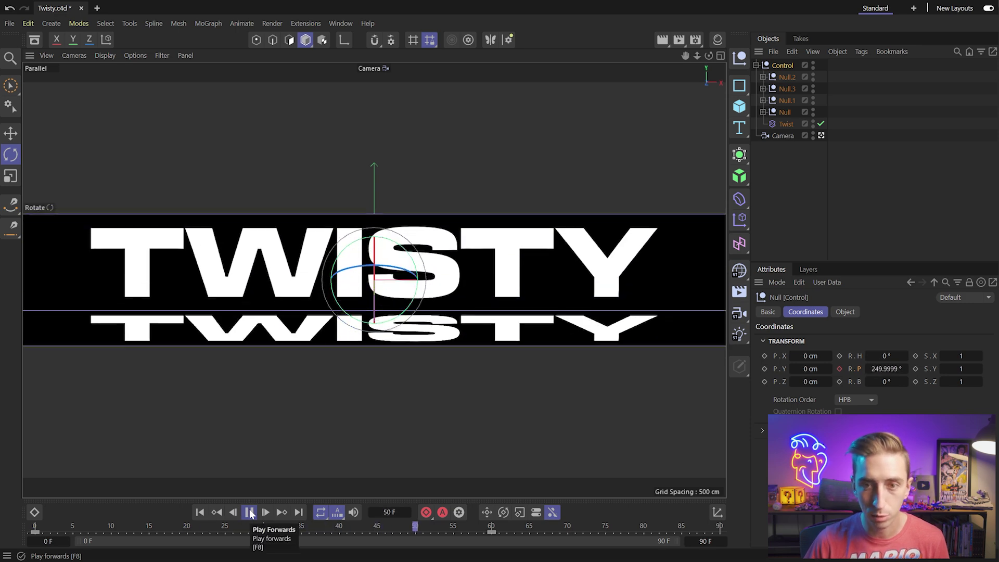
pyautogui.click(250, 510)
# - Set the Twist deformer's angle to -45° on frame 15 and keyframe it
pyautogui.moveTo(502, 528); pyautogui.dragTo(148, 538)
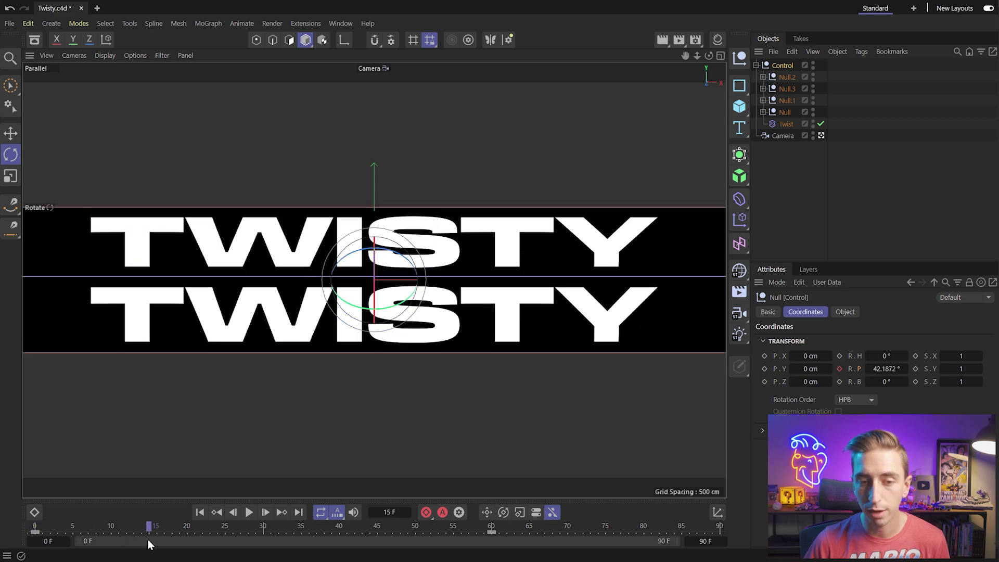
pyautogui.click(785, 125)
pyautogui.click(848, 312)
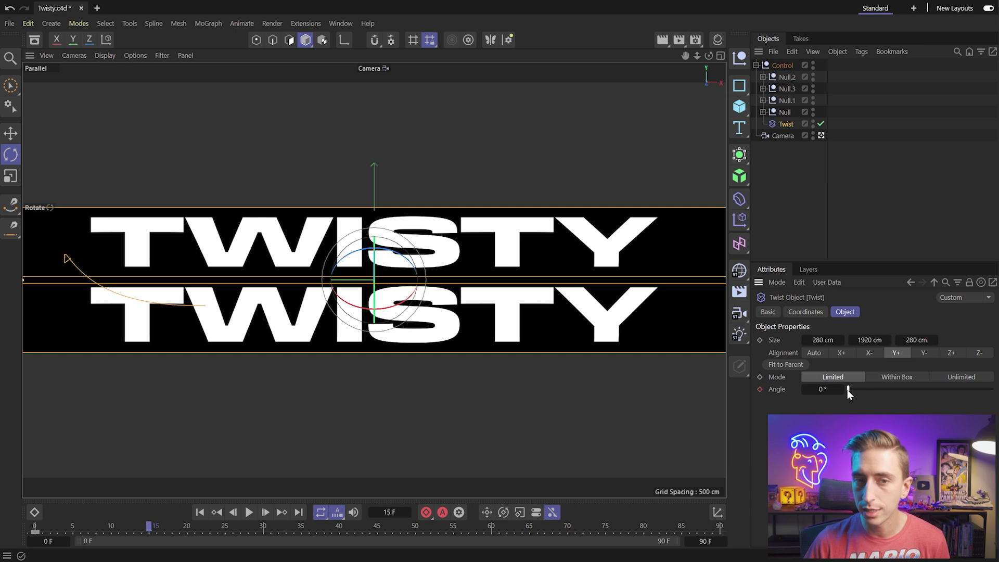
pyautogui.moveTo(848, 390); pyautogui.dragTo(822, 391)
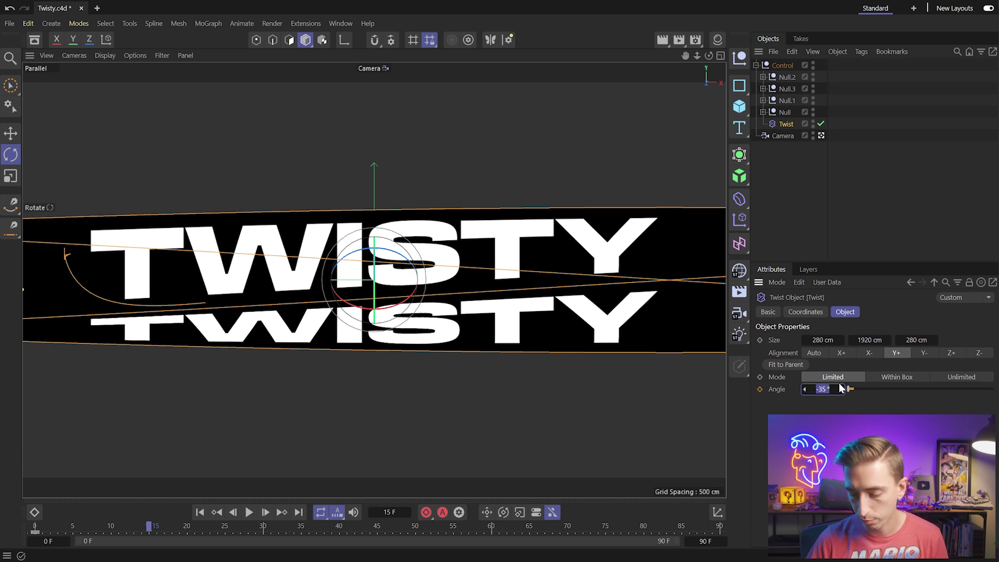
pyautogui.write('-45')
pyautogui.press('Return')
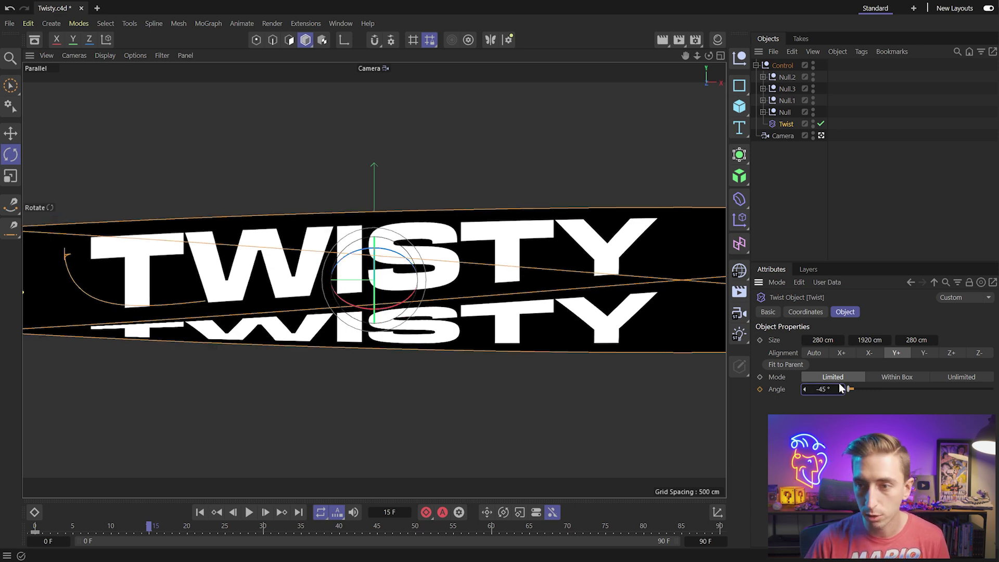
pyautogui.click(759, 389)
# - Keyframe the Twist deformer's angle at -45° on frame 45 and at 0° on frame 60
pyautogui.moveTo(149, 537); pyautogui.dragTo(380, 537)
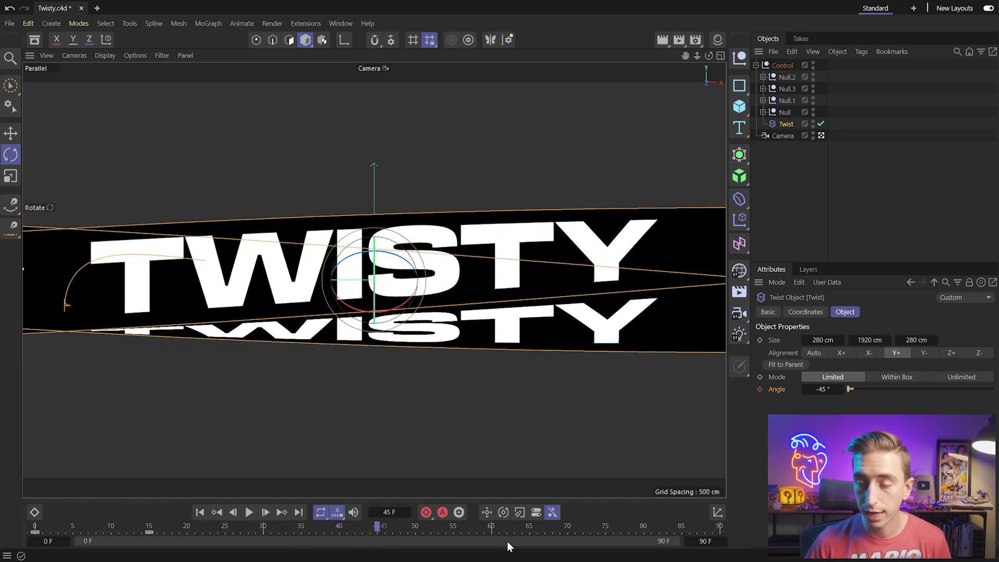
pyautogui.click(759, 389)
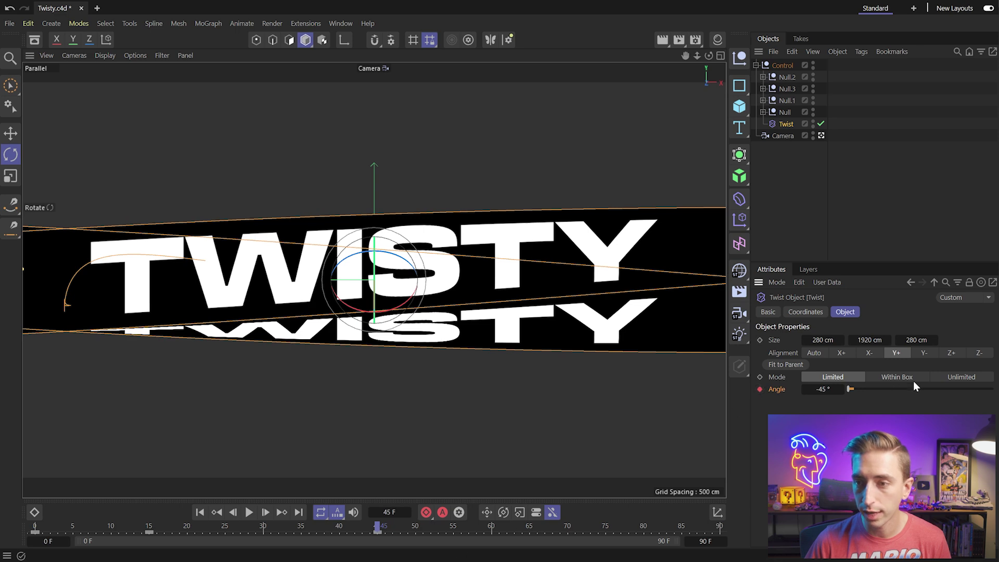
pyautogui.moveTo(382, 524); pyautogui.dragTo(488, 543)
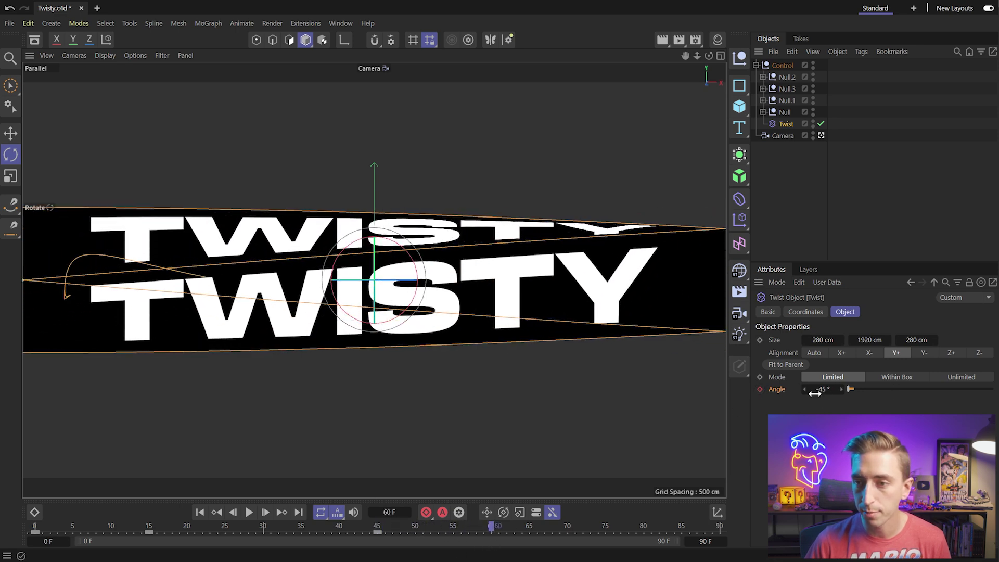
pyautogui.write('0')
pyautogui.press('Return')
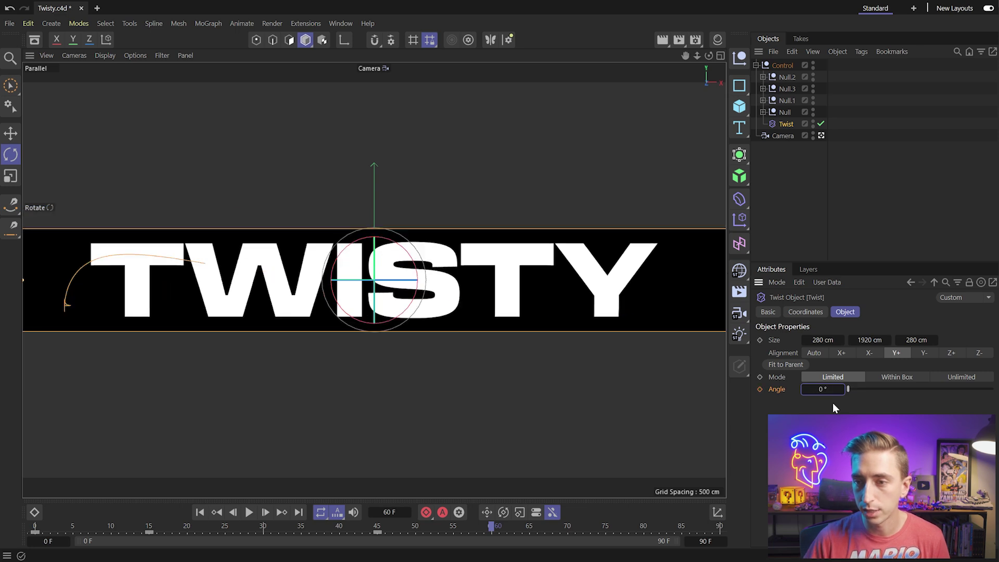
pyautogui.click(760, 389)
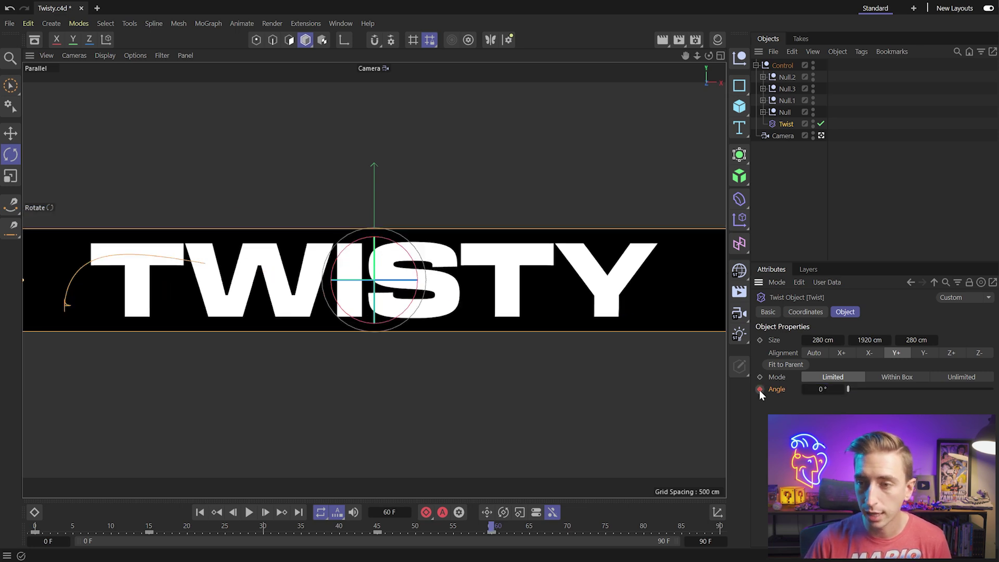
# - Play back the combined twist and rotation animation, and return to frame 0
pyautogui.click(248, 512)
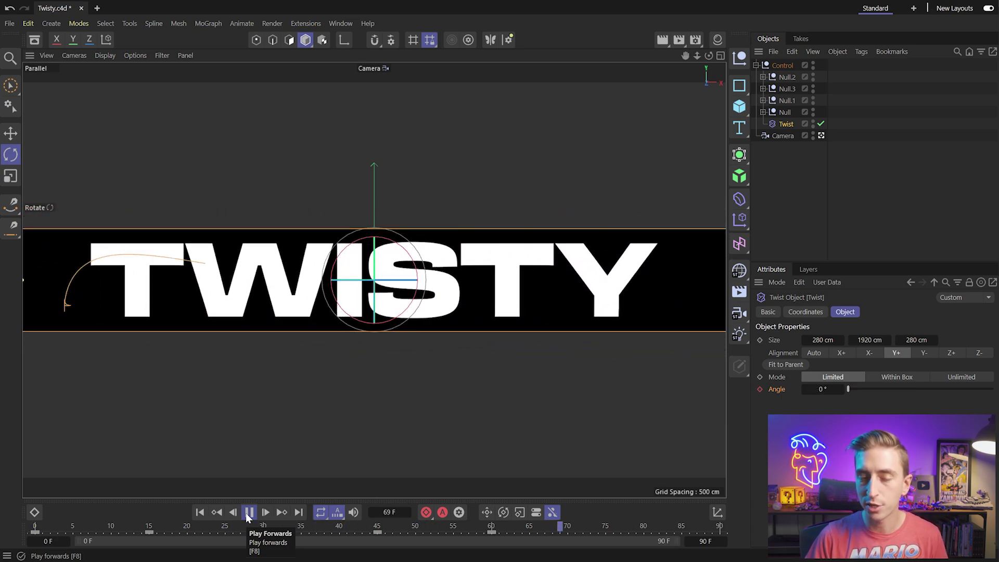
pyautogui.click(247, 513)
pyautogui.moveTo(585, 527); pyautogui.dragTo(32, 528)
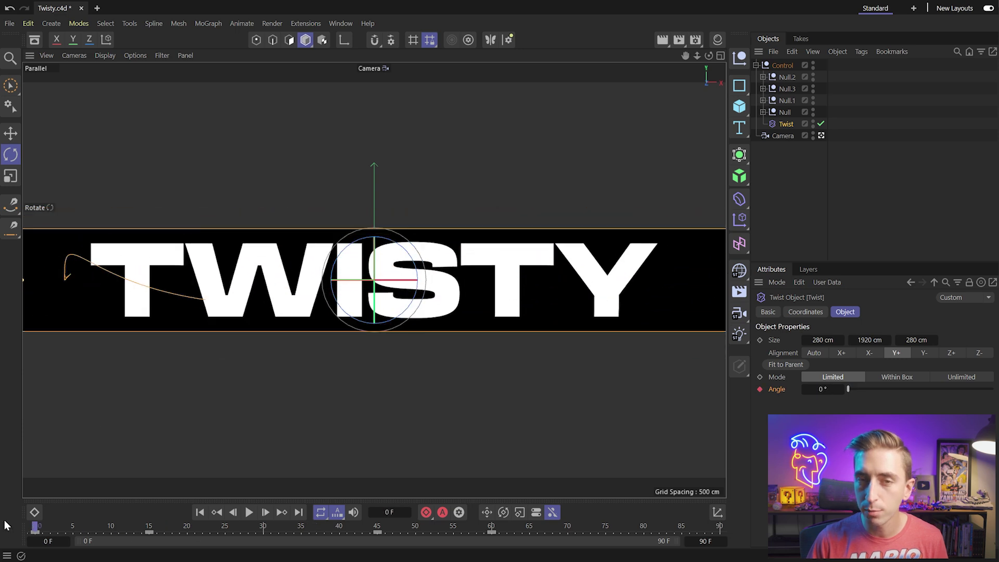
# - Open the Dope Sheet timeline, enlarge it, expand the Control null's tracks and select the Twist entry
pyautogui.click(341, 24)
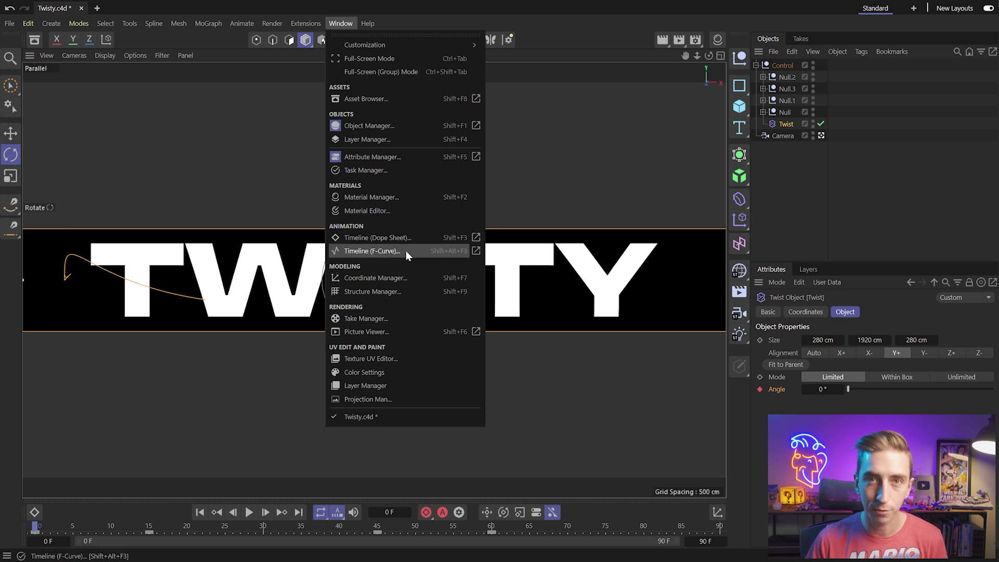
pyautogui.click(355, 240)
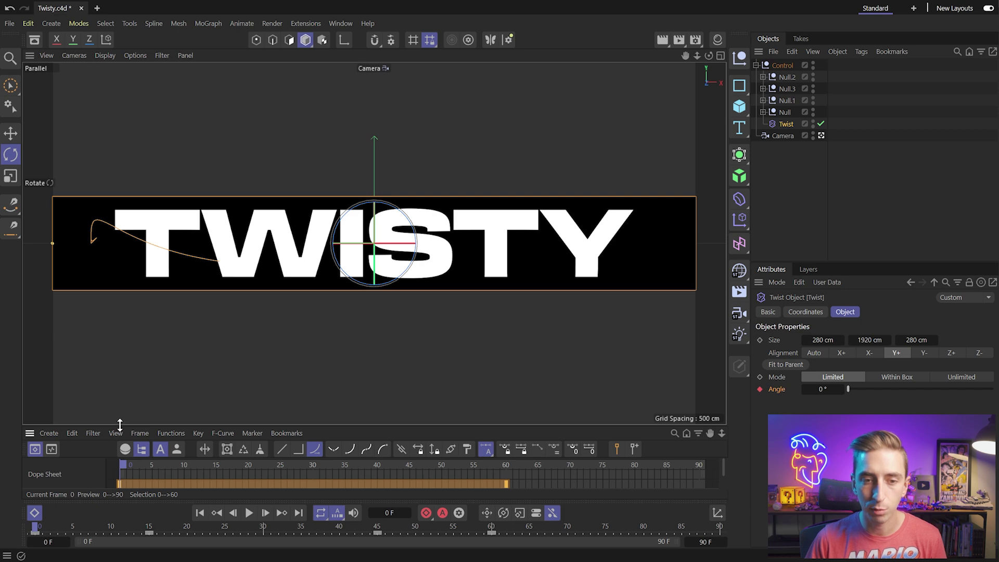
pyautogui.moveTo(120, 425); pyautogui.dragTo(123, 348)
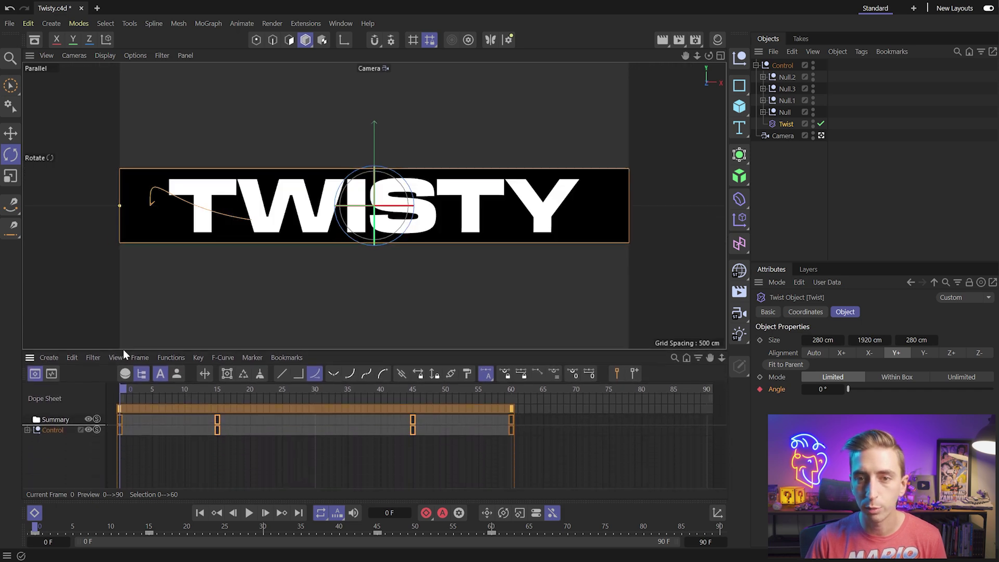
pyautogui.moveTo(153, 387); pyautogui.dragTo(44, 435)
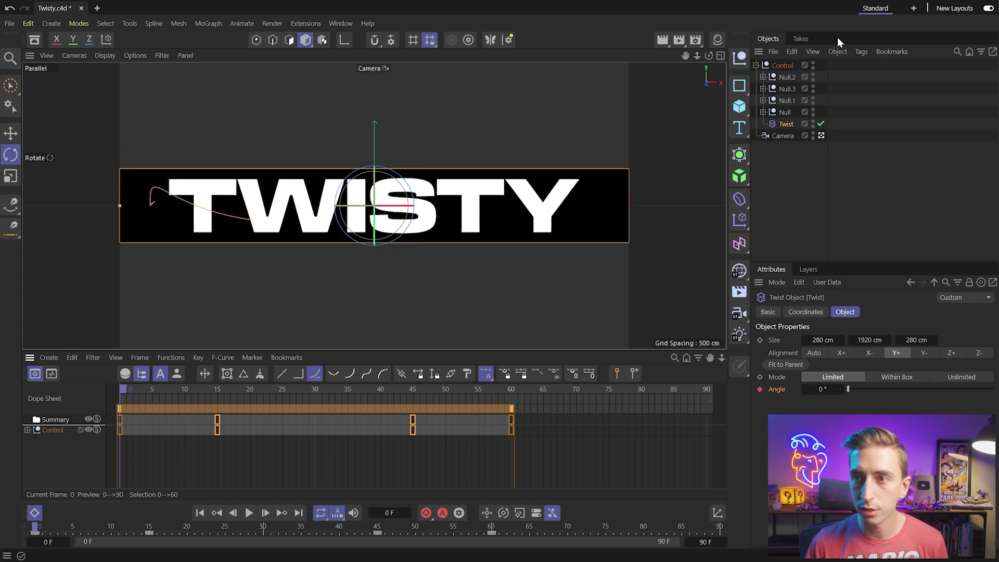
pyautogui.click(27, 430)
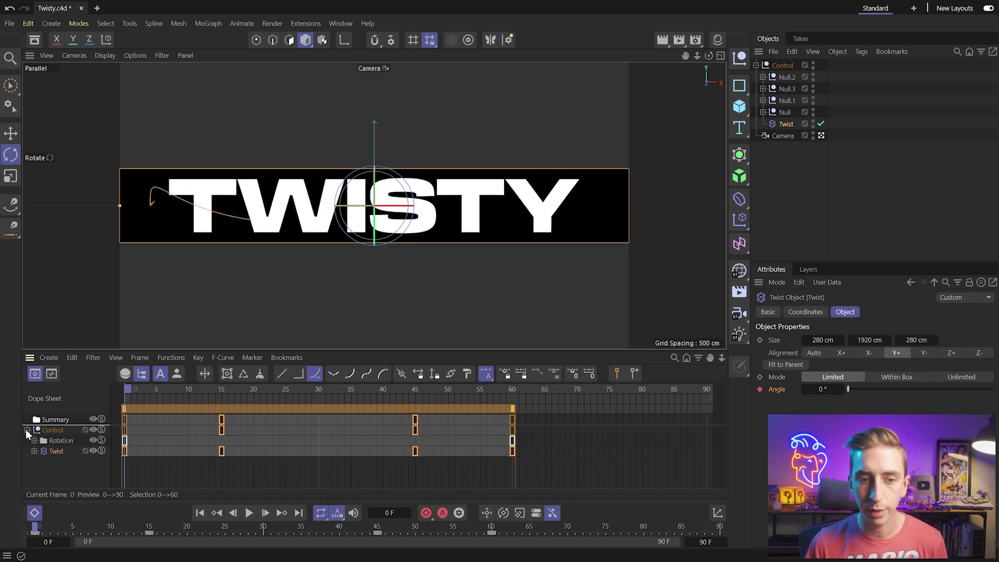
pyautogui.click(59, 451)
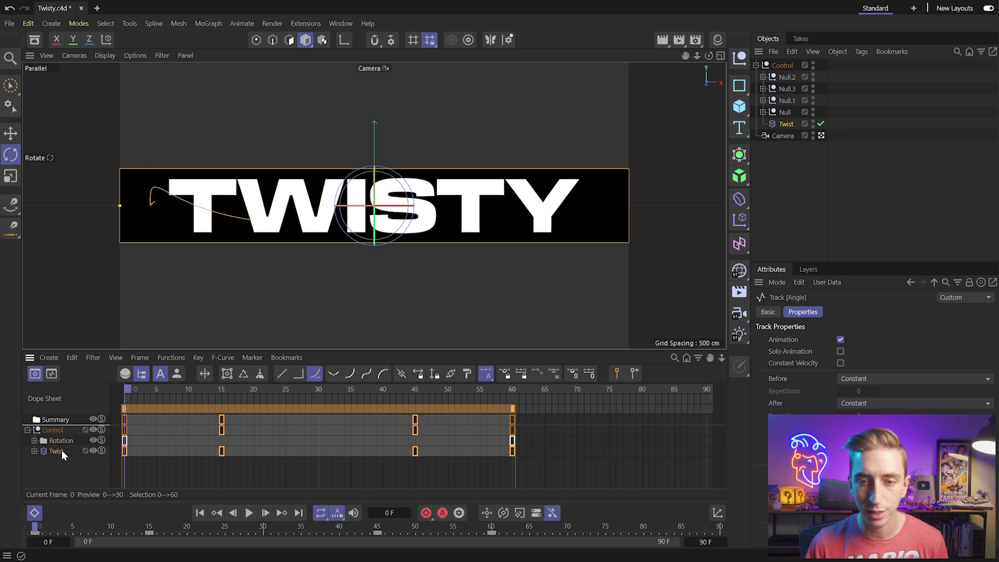
# - Turn off the Twist deformer and play back the rotation on its own from frame 0
pyautogui.hotkey('ctrl', 'z')
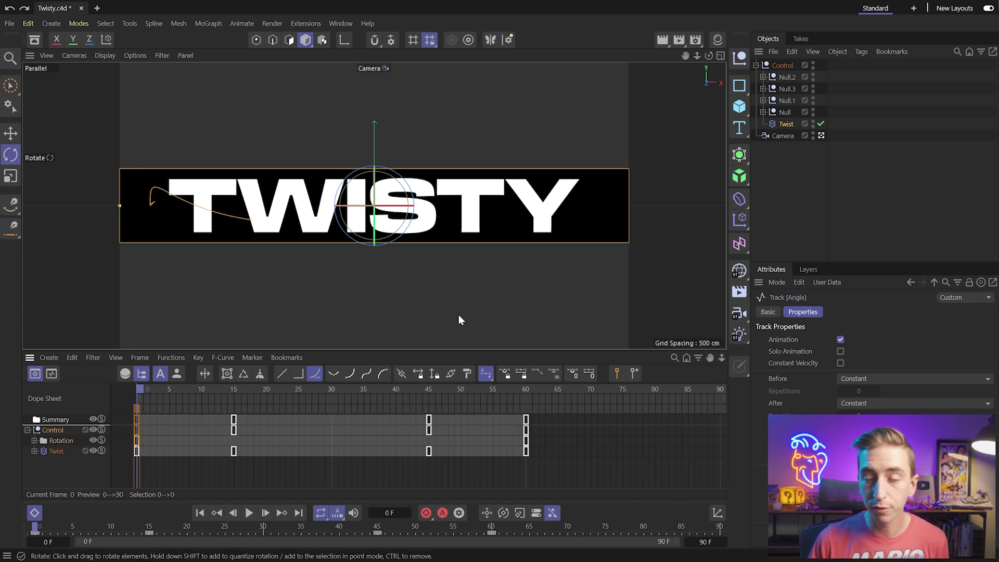
pyautogui.click(821, 124)
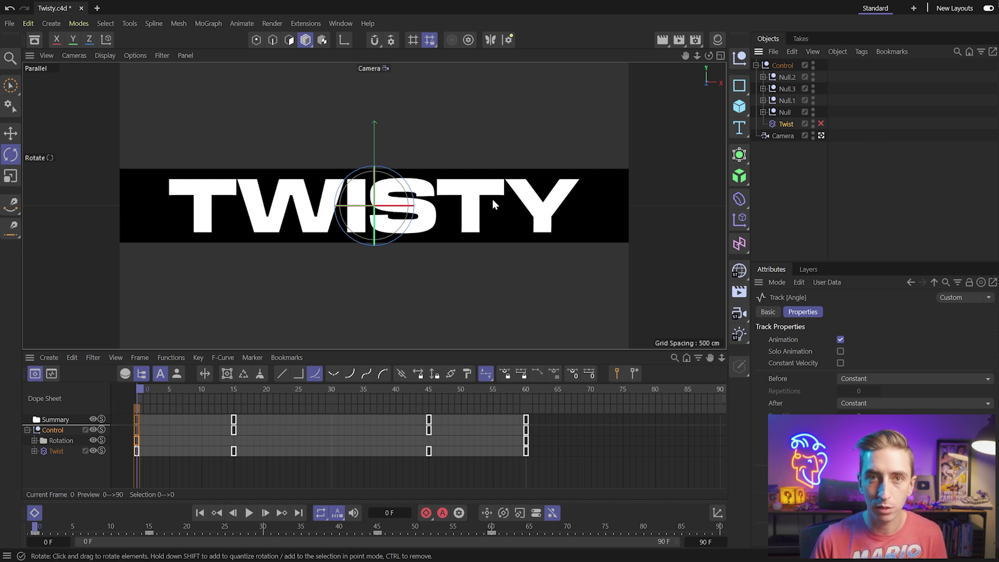
pyautogui.press('F8')
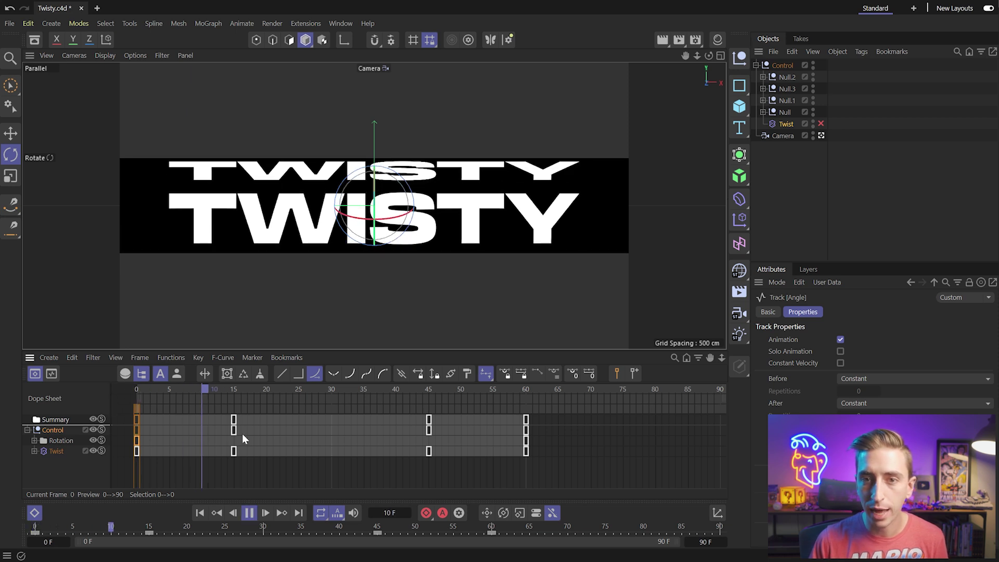
pyautogui.press('F8')
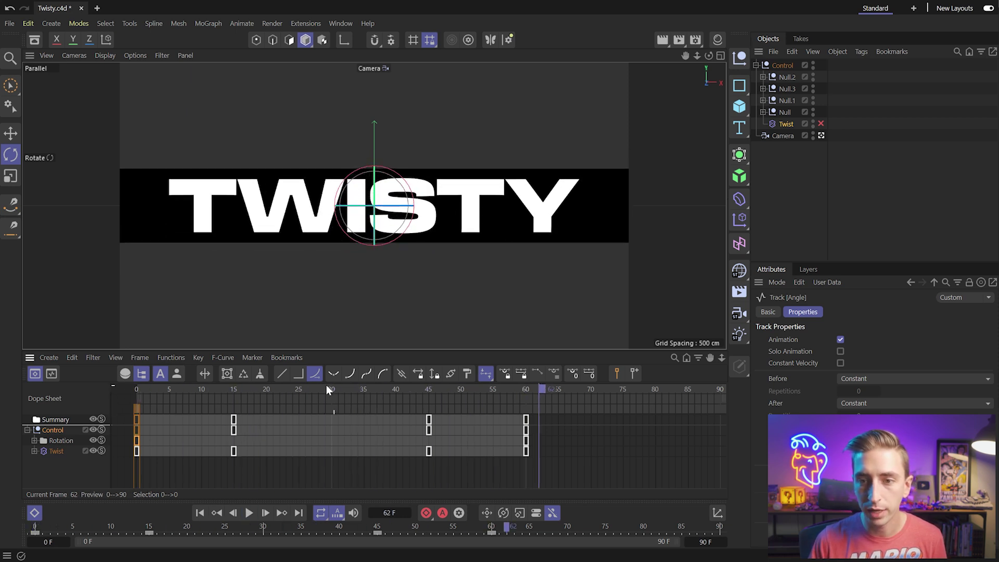
pyautogui.moveTo(320, 387); pyautogui.dragTo(35, 405)
pyautogui.press('F8')
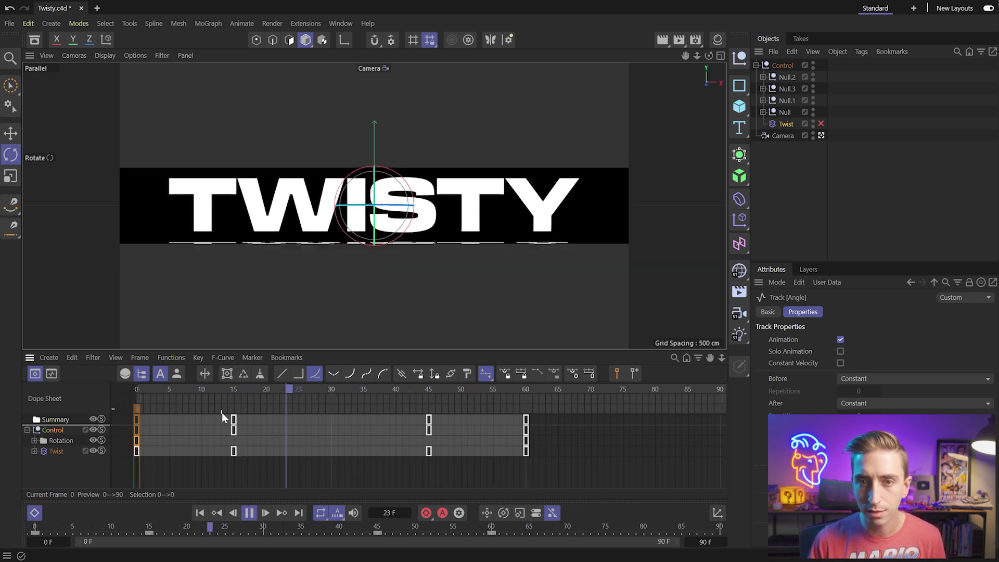
pyautogui.press('F8')
pyautogui.moveTo(212, 409); pyautogui.dragTo(49, 453)
pyautogui.press('F8')
# - Copy the Control null's frame 0 Rotation.P key to frame 10 and set the copy's value to -20°
pyautogui.click(35, 440)
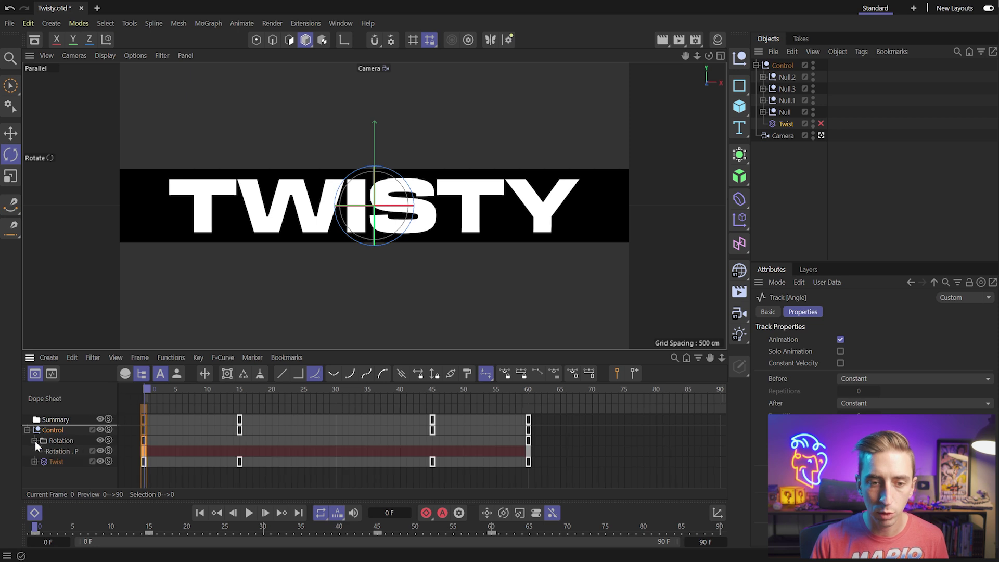
pyautogui.click(76, 451)
pyautogui.click(143, 452)
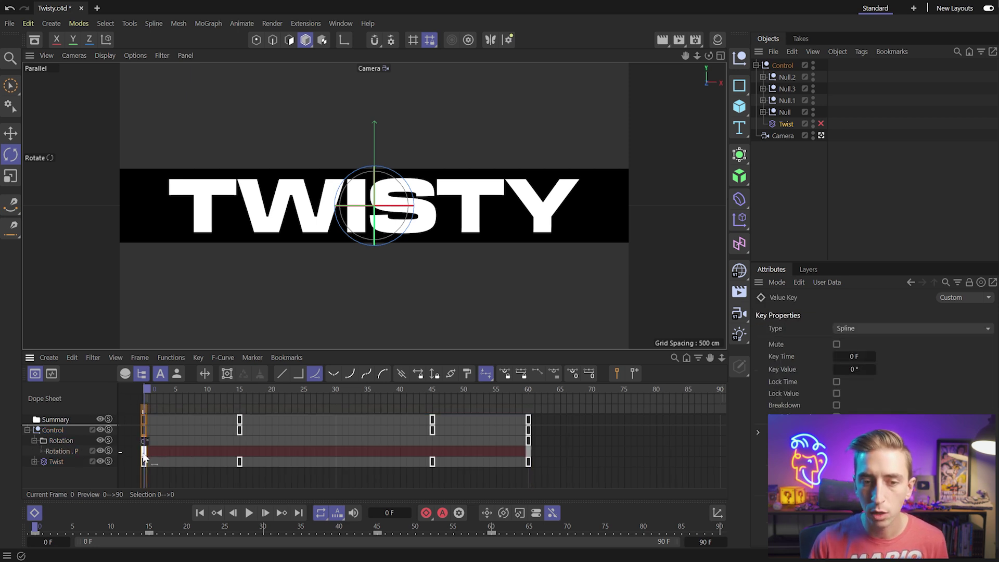
pyautogui.keyDown('ctrl'); pyautogui.moveTo(143, 453); pyautogui.dragTo(208, 412); pyautogui.keyUp('ctrl')
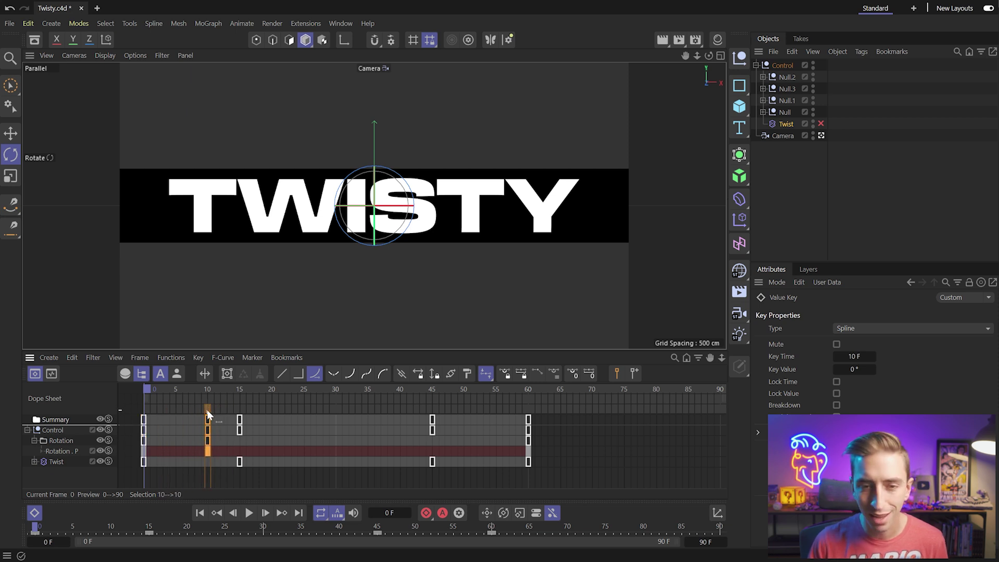
pyautogui.doubleClick(209, 452)
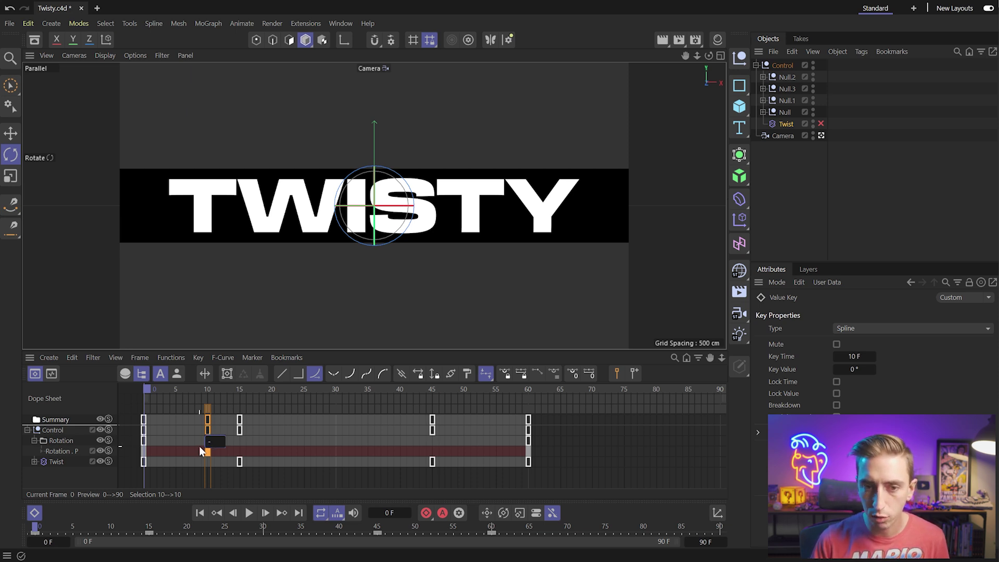
# - Play back the animation from frame 0 to review the rotation's backward anticipation
pyautogui.moveTo(154, 388); pyautogui.dragTo(115, 400)
pyautogui.press('F8')
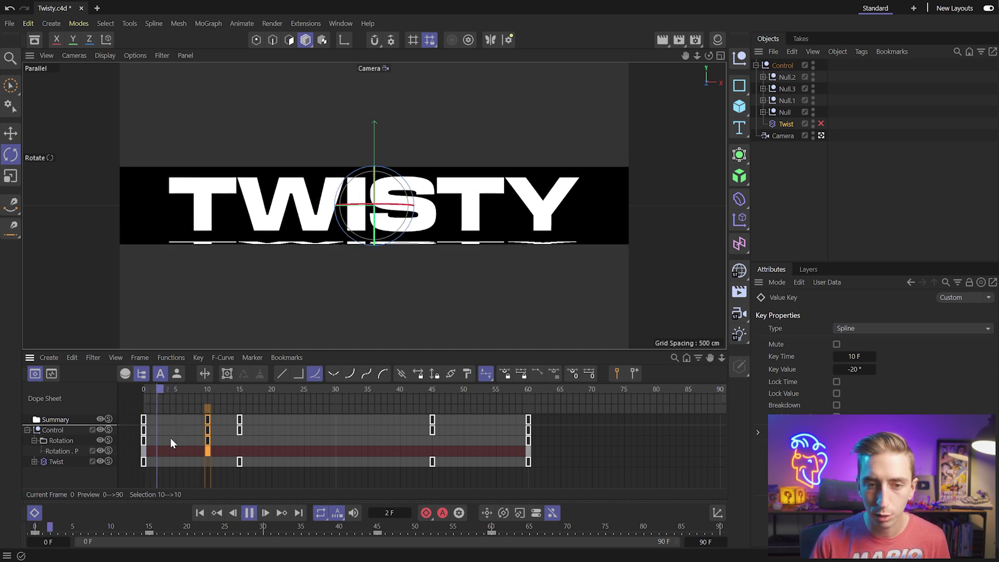
pyautogui.press('F8')
pyautogui.moveTo(179, 389); pyautogui.dragTo(127, 392)
pyautogui.press('F8')
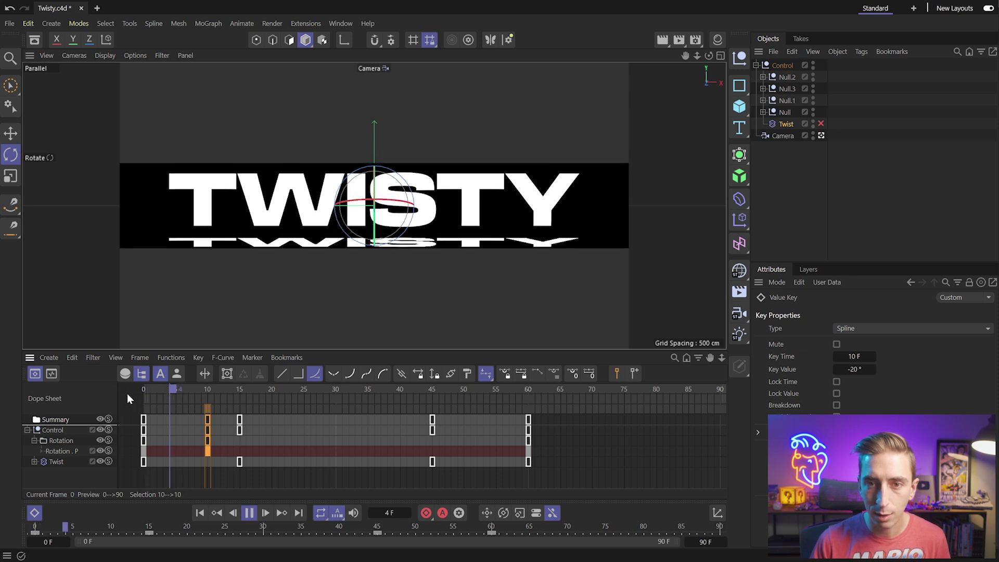
pyautogui.press('F8')
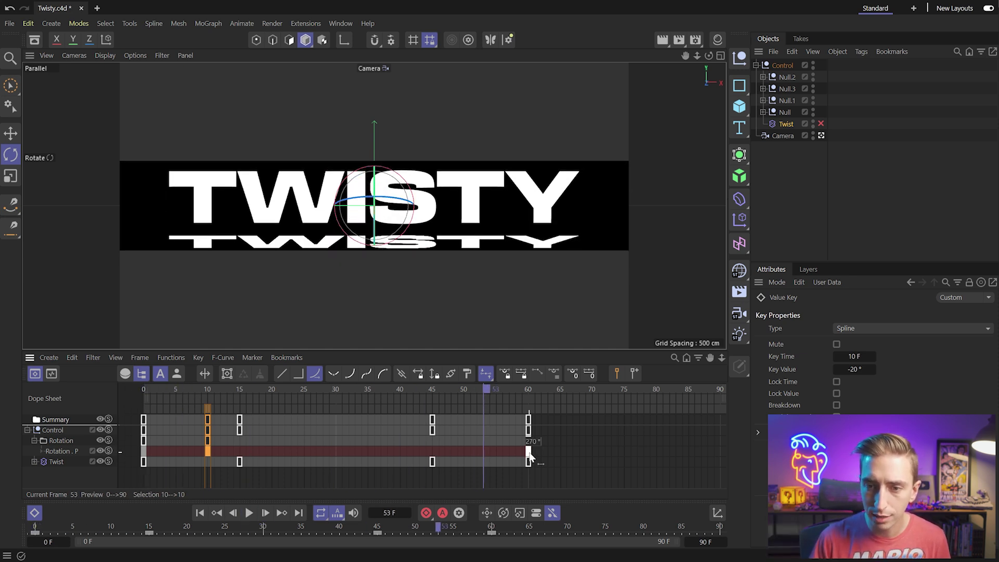
# - Copy the frame 60 Rotation.P key to frame 45 and set the copy's value to 300°
pyautogui.moveTo(528, 452); pyautogui.dragTo(432, 448)
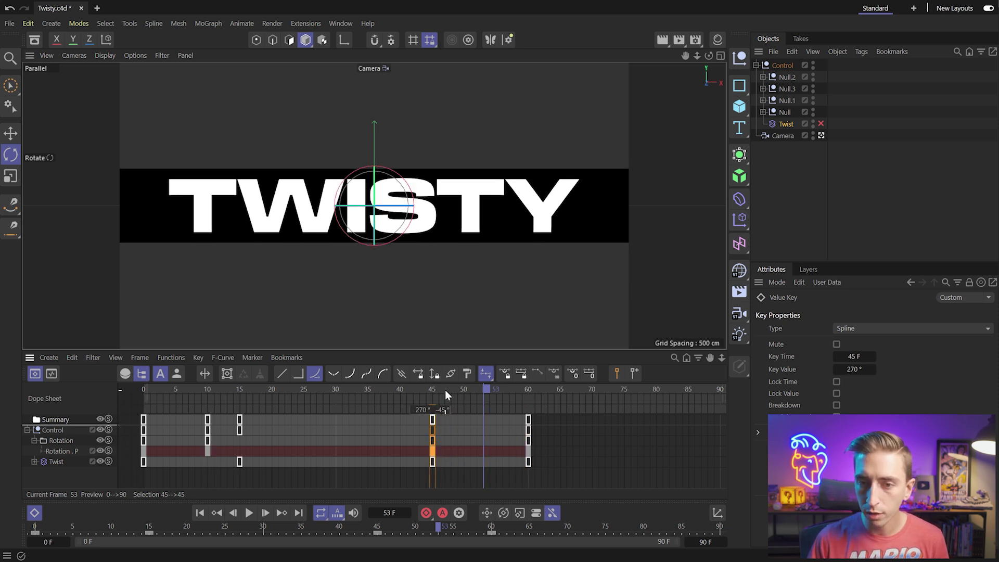
pyautogui.click(433, 391)
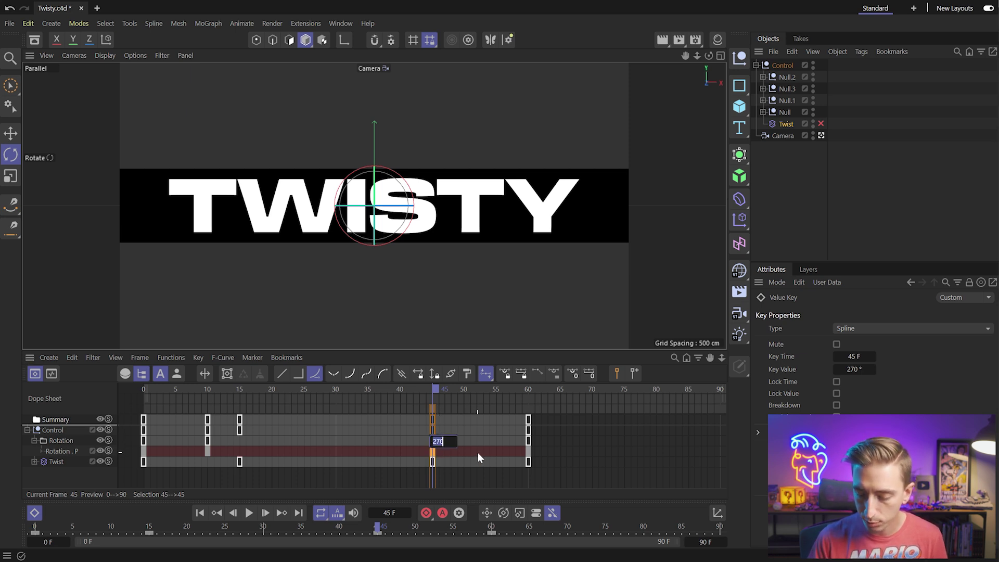
pyautogui.write('300')
pyautogui.press('Return')
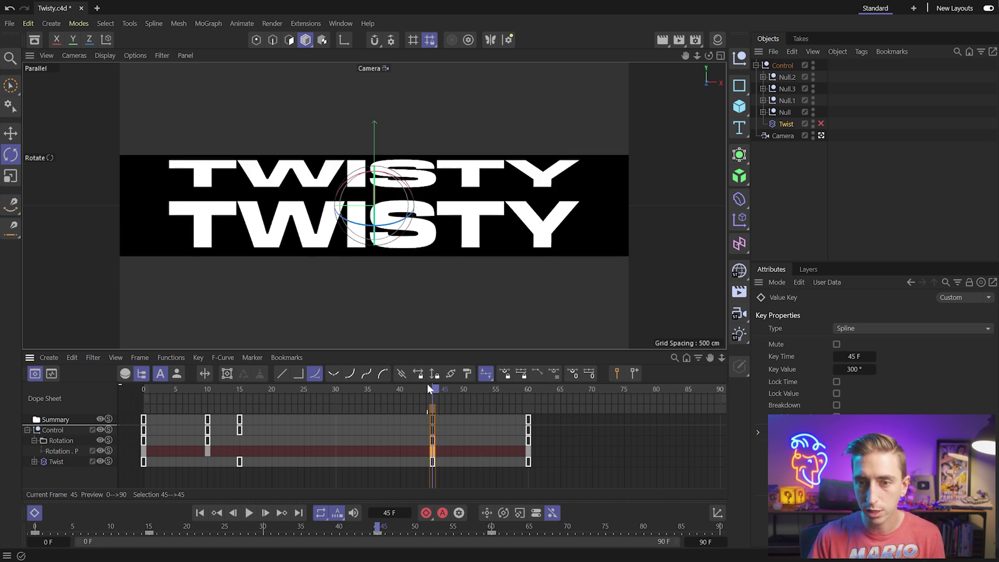
# - Play back the rotation with its anticipation and overshoot, and return to frame 0
pyautogui.press('F8')
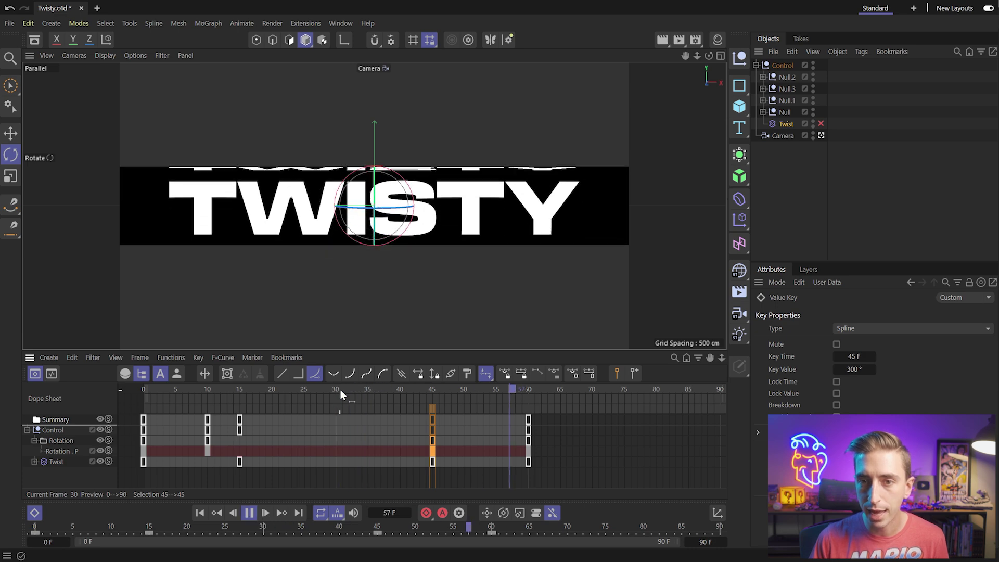
pyautogui.press('F8')
pyautogui.hotkey('shift', 'f')
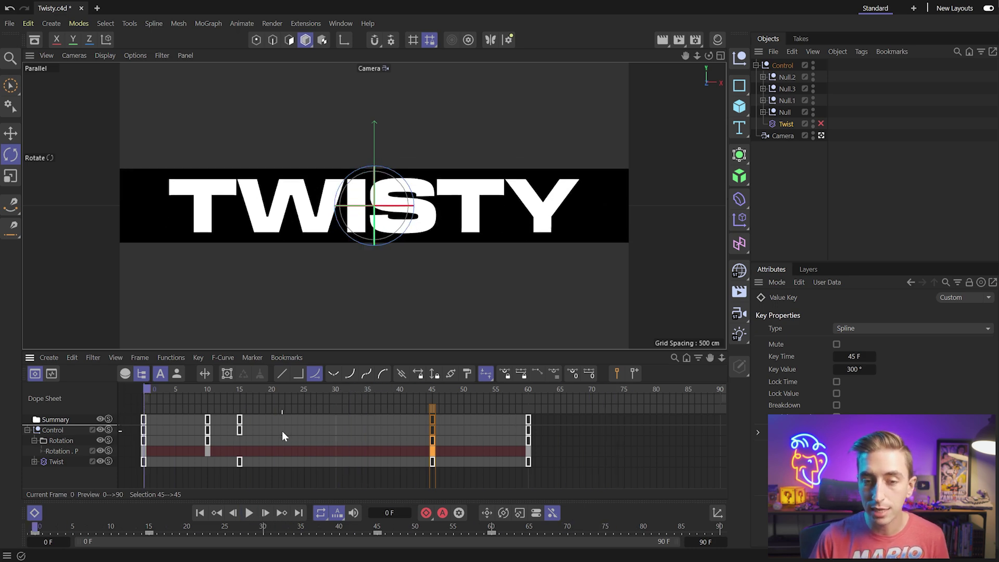
pyautogui.press('F8')
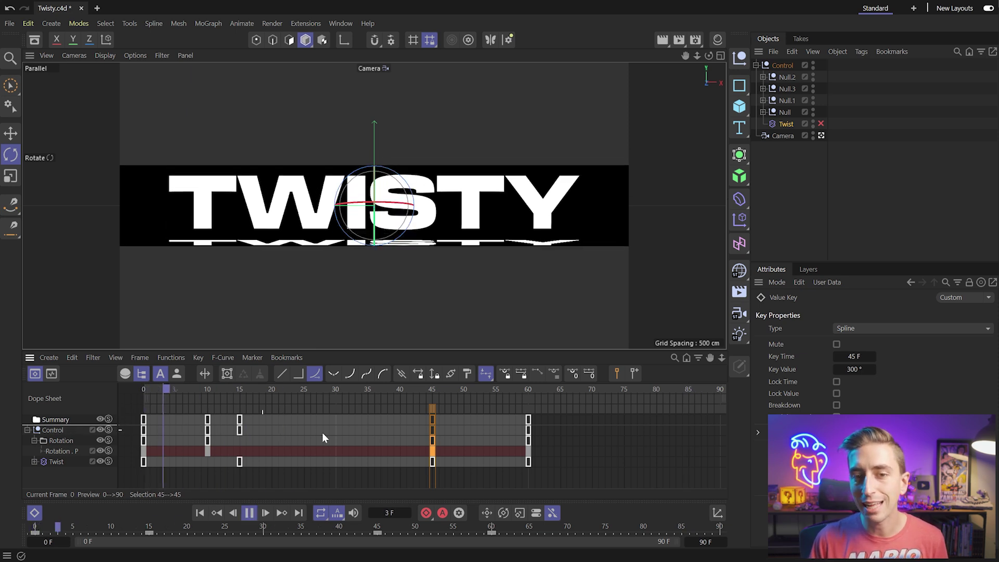
pyautogui.press('F8')
pyautogui.hotkey('shift', 'f')
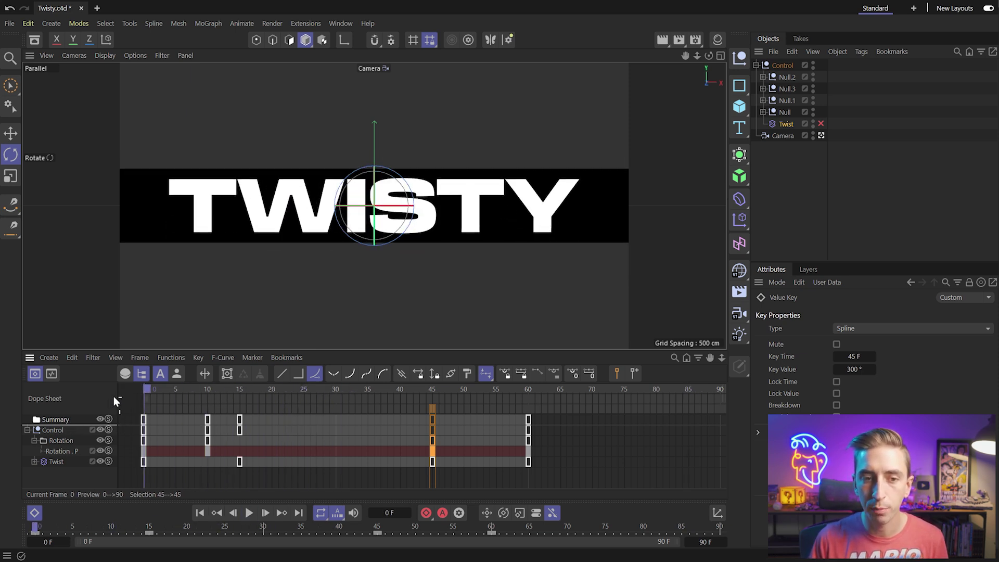
# - Switch the timeline to F-Curve mode, select the Rotation.P track, and enlarge the timeline to frame the whole curve
pyautogui.click(51, 375)
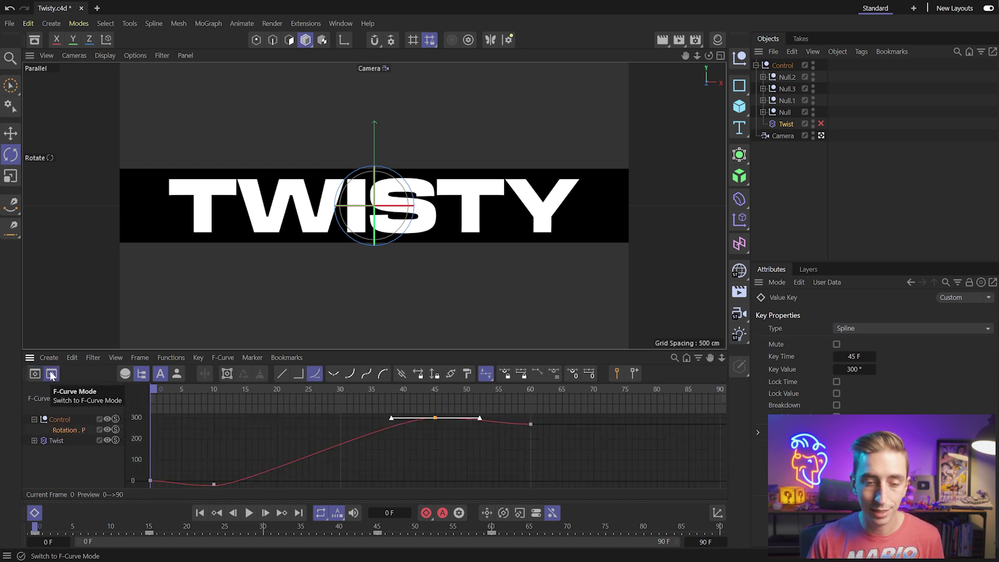
pyautogui.click(66, 430)
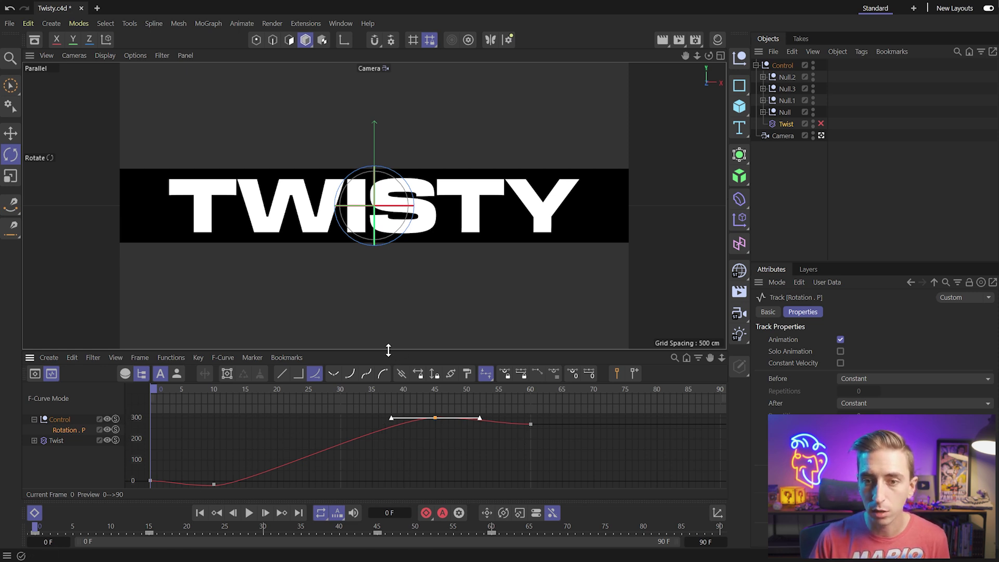
pyautogui.moveTo(386, 350); pyautogui.dragTo(407, 303)
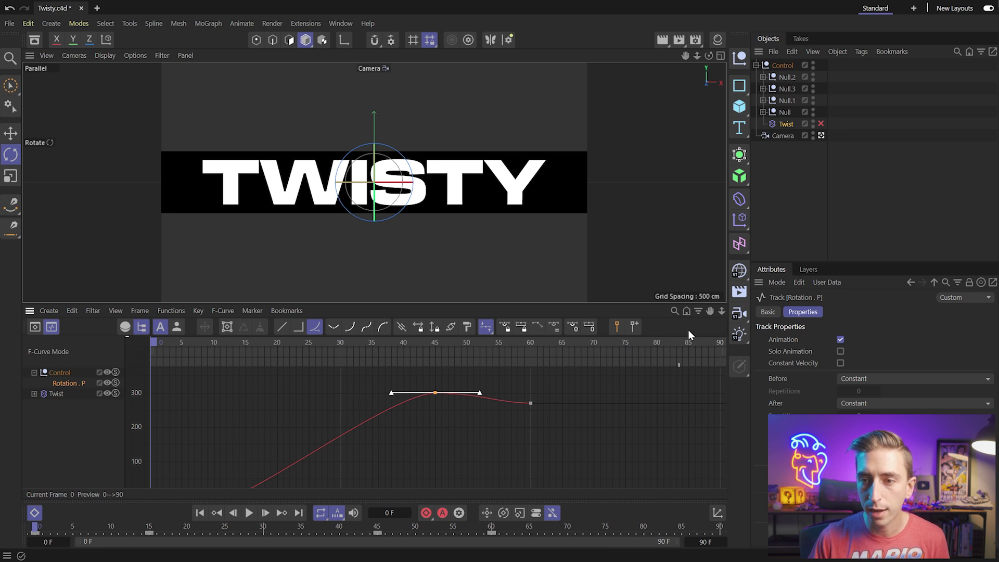
pyautogui.moveTo(709, 310)
pyautogui.mouseDown()
pyautogui.moveTo(725, 296)
pyautogui.moveTo(722, 333)
pyautogui.moveTo(722, 310)
pyautogui.mouseUp()
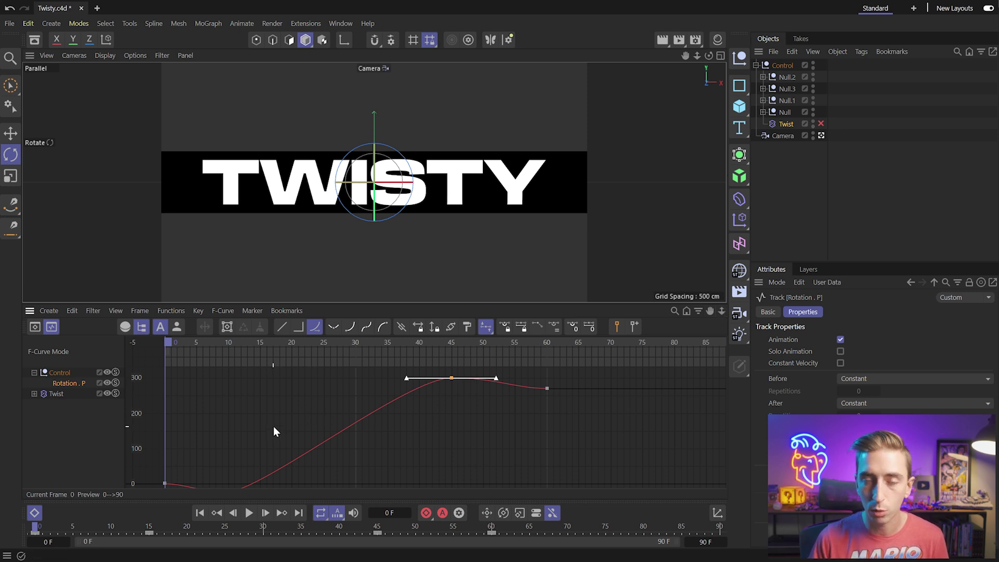
pyautogui.press('h')
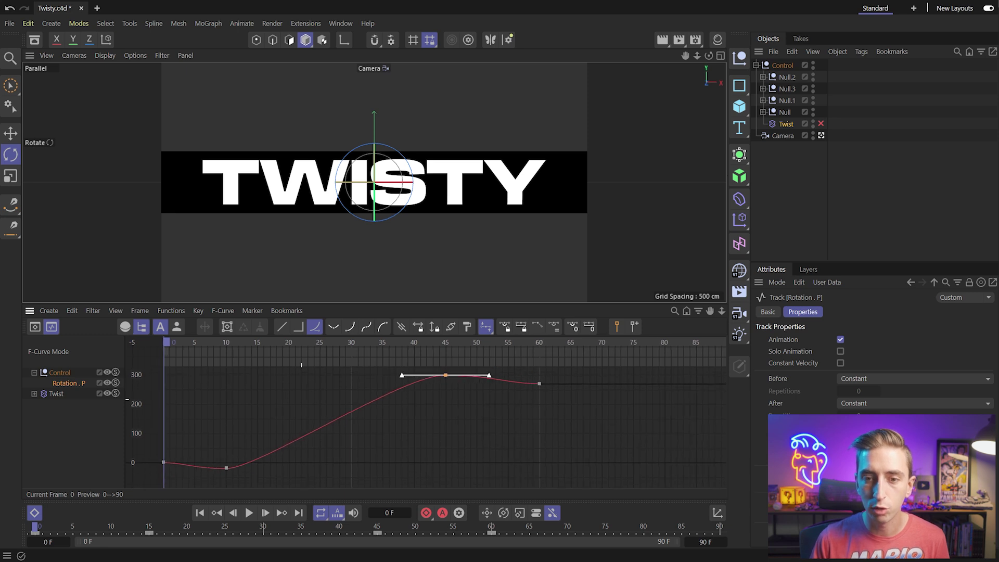
# - Lengthen the Rotation.P tangents: frame 10's outgoing handle to about frame 27 and frame 45's incoming handle to about frame 25
pyautogui.click(298, 392)
pyautogui.moveTo(261, 441); pyautogui.dragTo(202, 489)
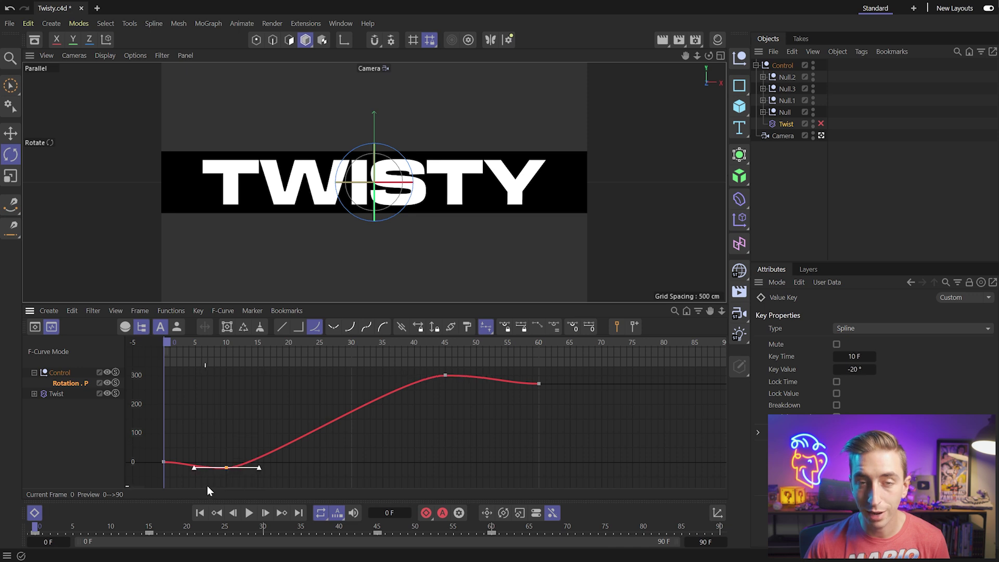
pyautogui.moveTo(259, 469); pyautogui.dragTo(336, 470)
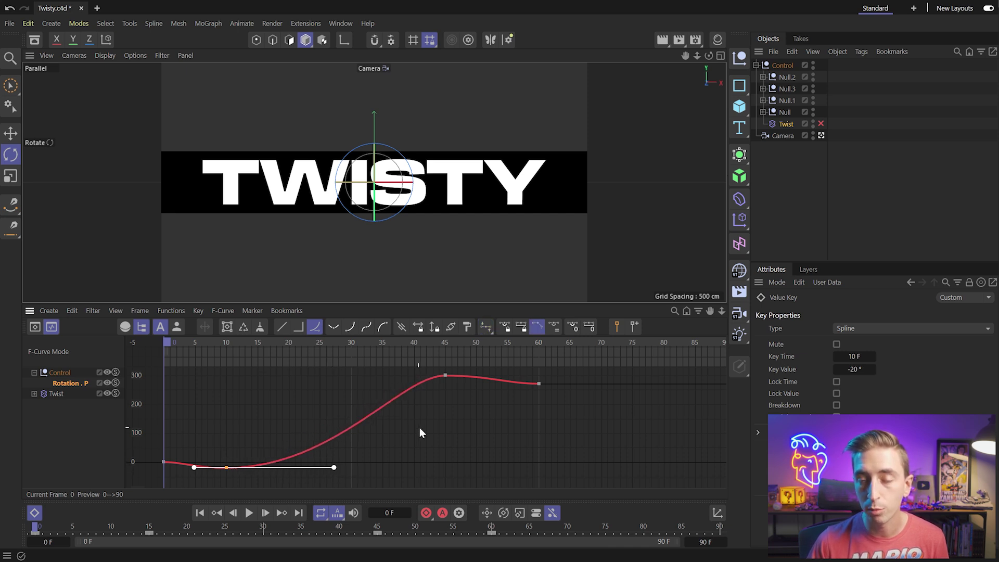
pyautogui.moveTo(419, 427); pyautogui.dragTo(470, 367)
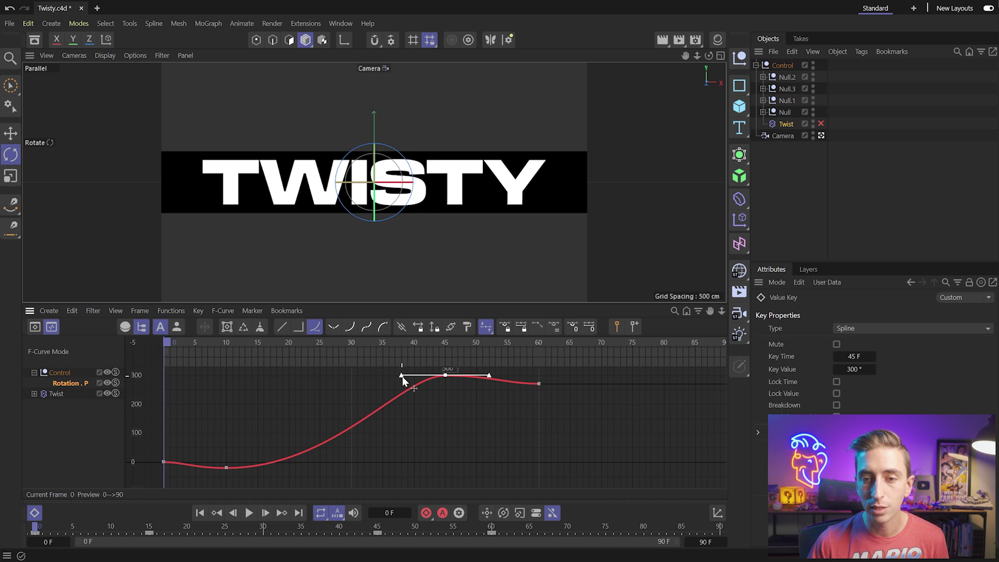
pyautogui.moveTo(401, 376); pyautogui.dragTo(319, 376)
# - Play back the eased animation, turn the Twist deformer back on, and show the Twist track's angle curve
pyautogui.press('F8')
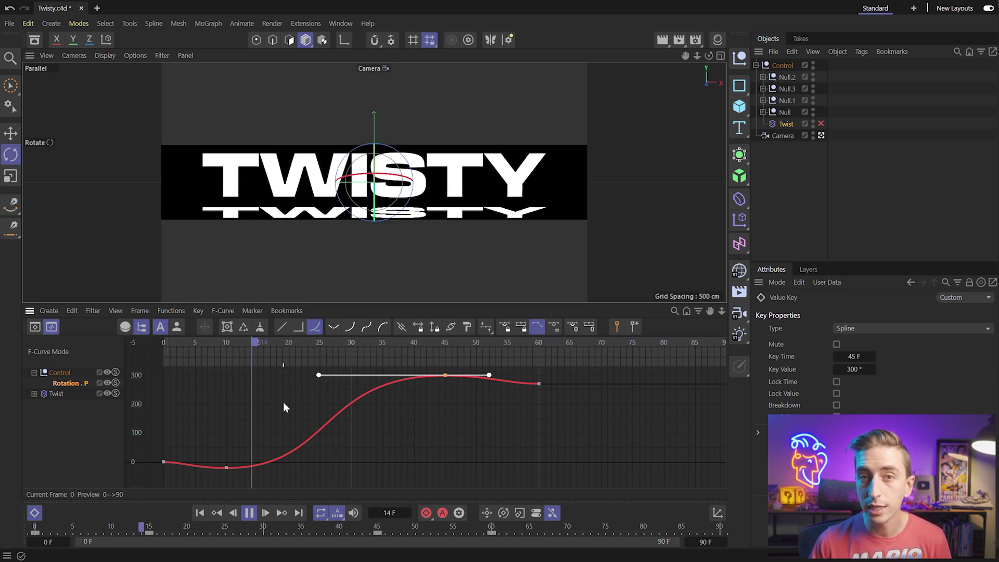
pyautogui.click(821, 125)
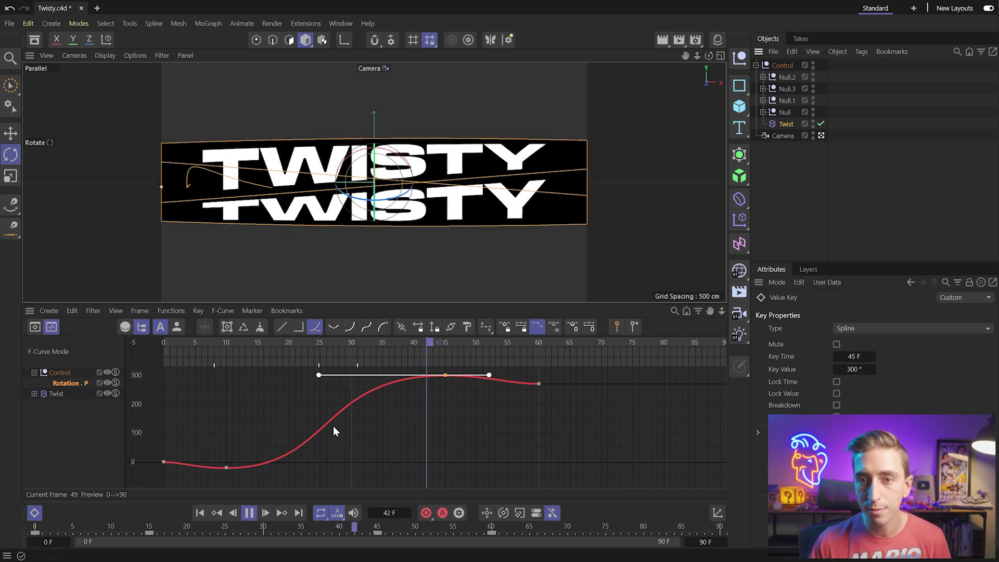
pyautogui.click(343, 403)
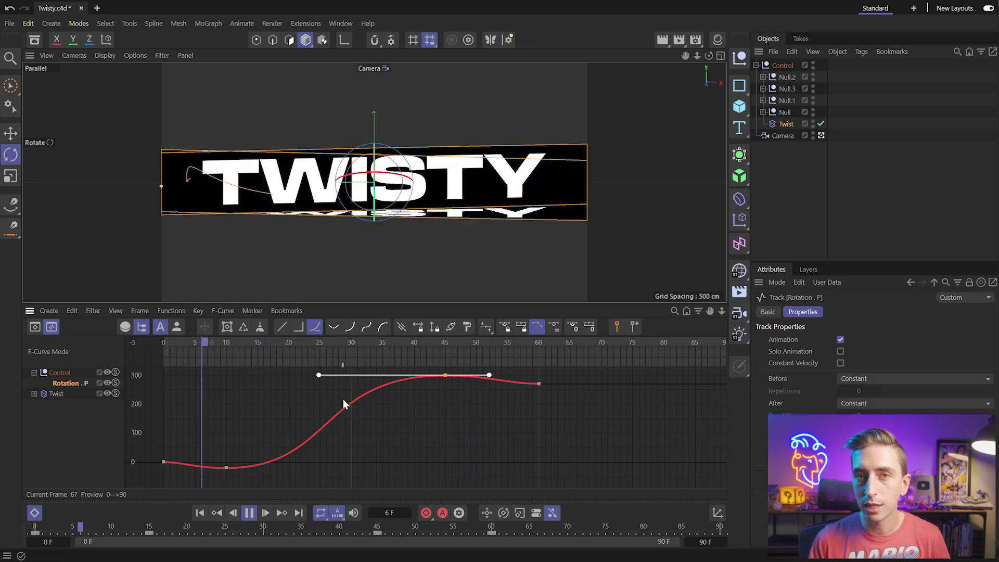
pyautogui.click(58, 394)
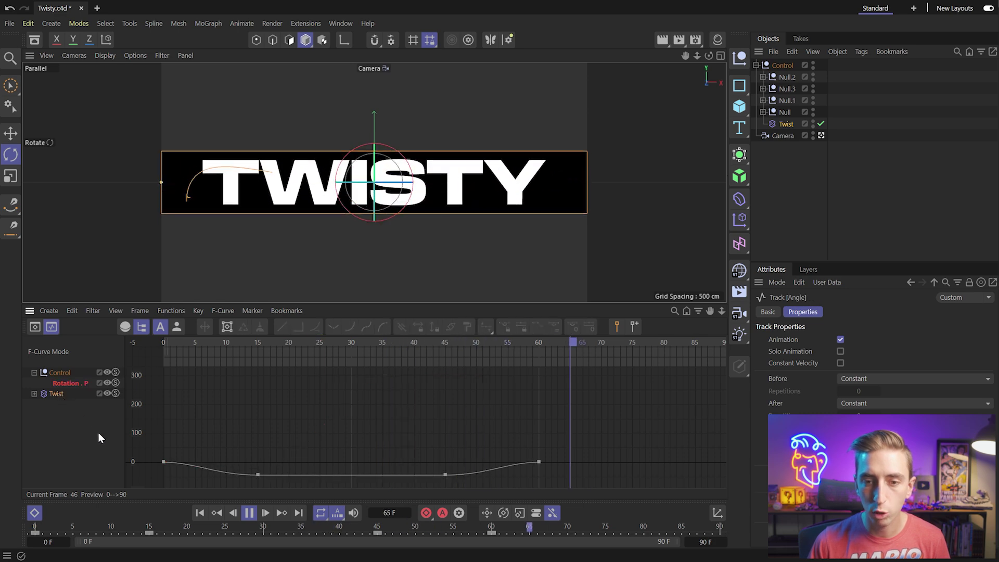
# - Return the timeline to the Dope Sheet, stop playback, select the Twist track, and move the playhead to frame 10
pyautogui.press('Tab')
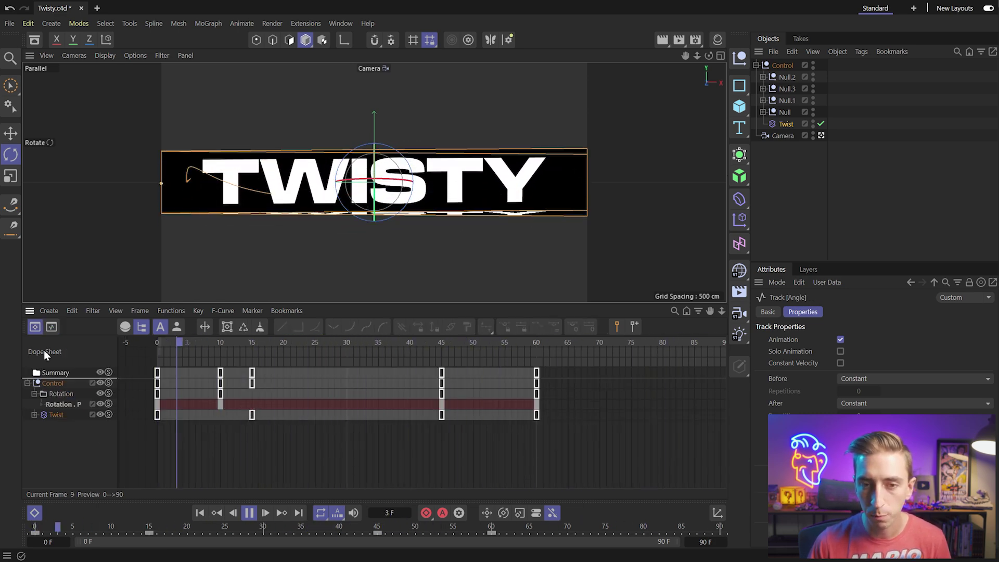
pyautogui.click(249, 512)
pyautogui.click(200, 512)
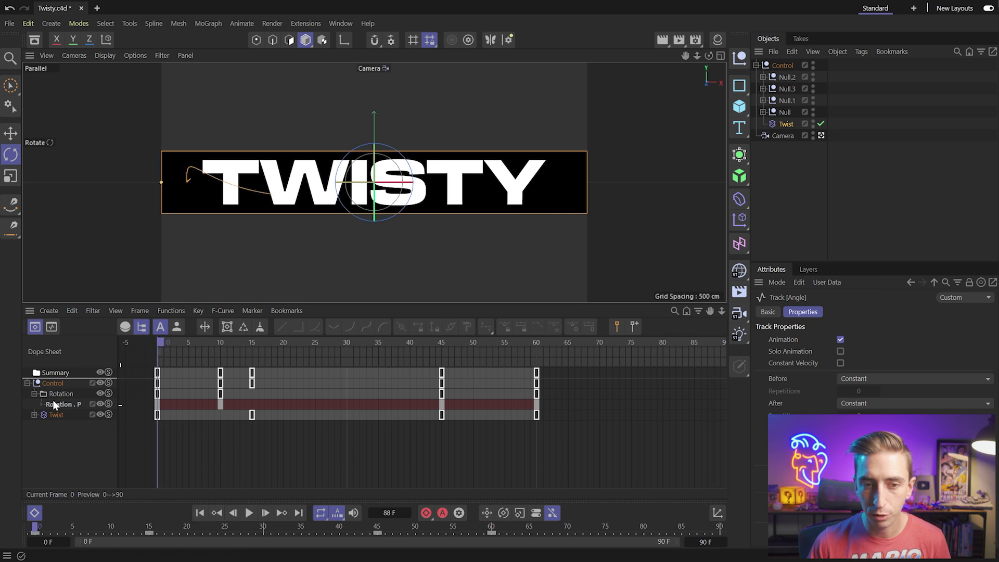
pyautogui.click(56, 415)
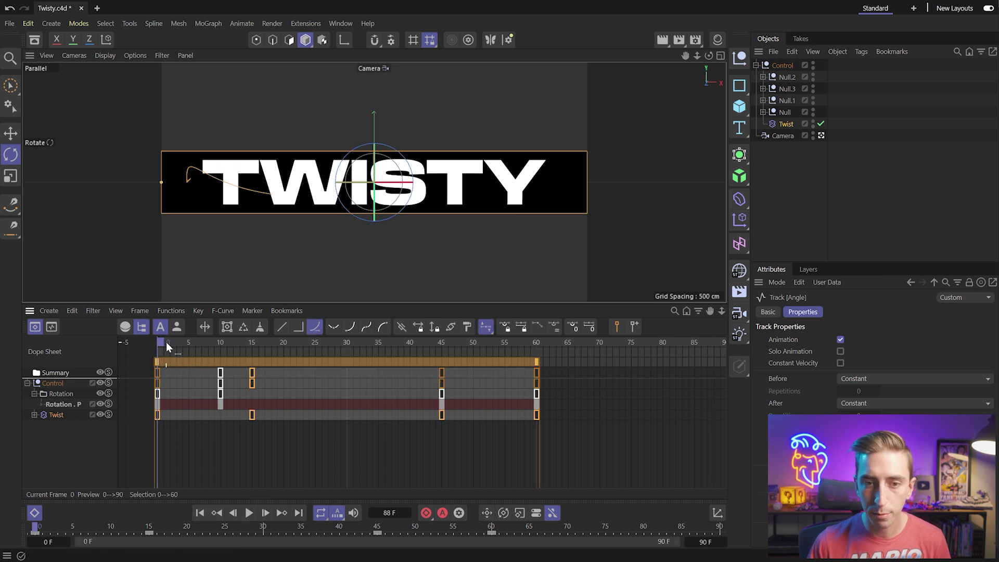
pyautogui.moveTo(167, 342); pyautogui.dragTo(223, 348)
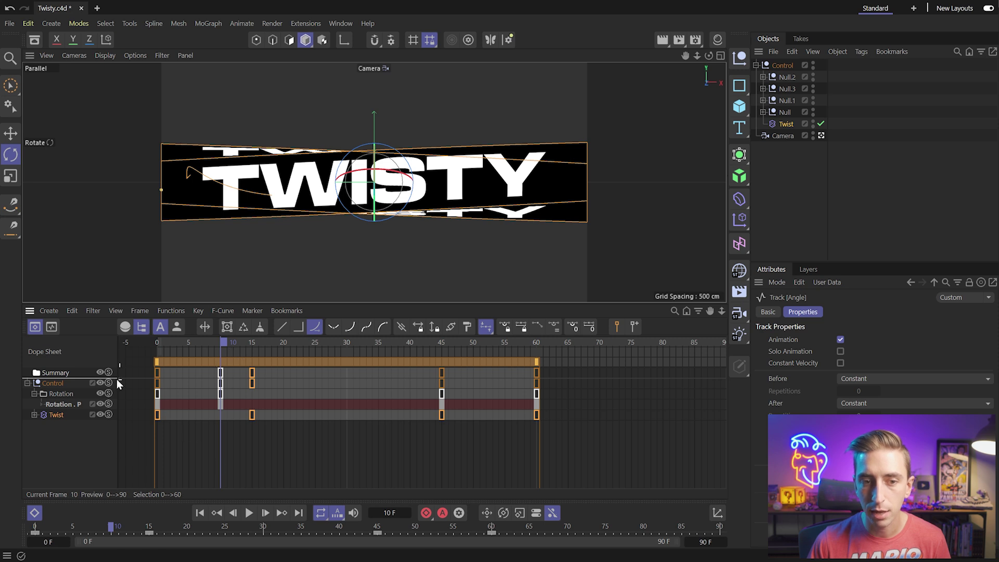
# - Move the Twist key at about frame 15 to frame 10, expand the Twist track, and set that Angle key to -20°
pyautogui.click(274, 430)
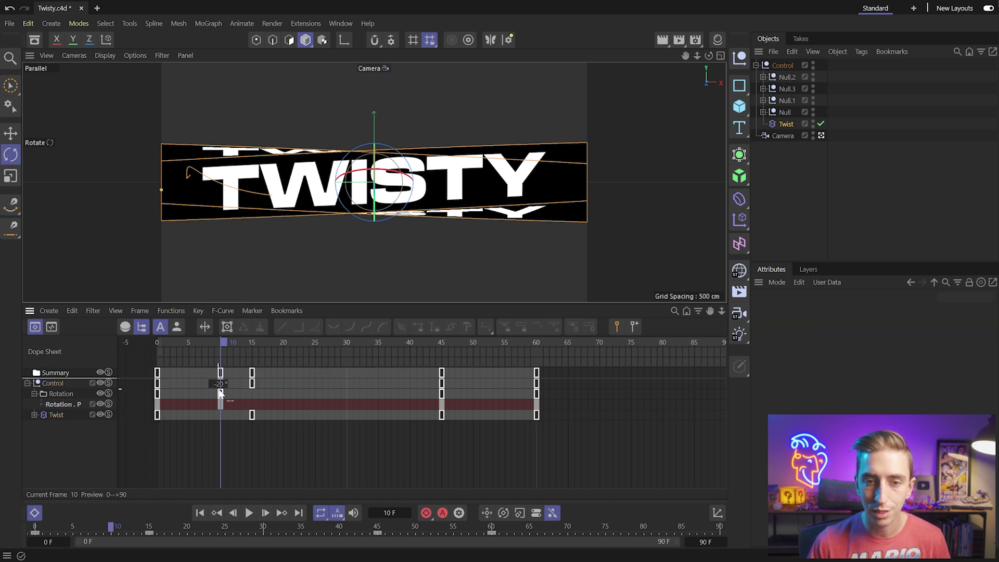
pyautogui.click(221, 404)
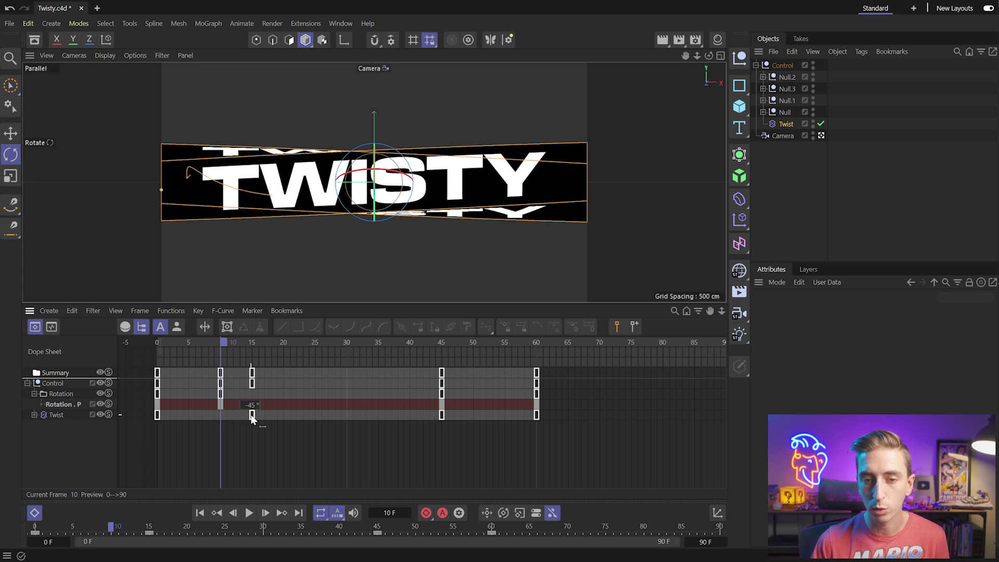
pyautogui.moveTo(251, 414); pyautogui.dragTo(223, 415)
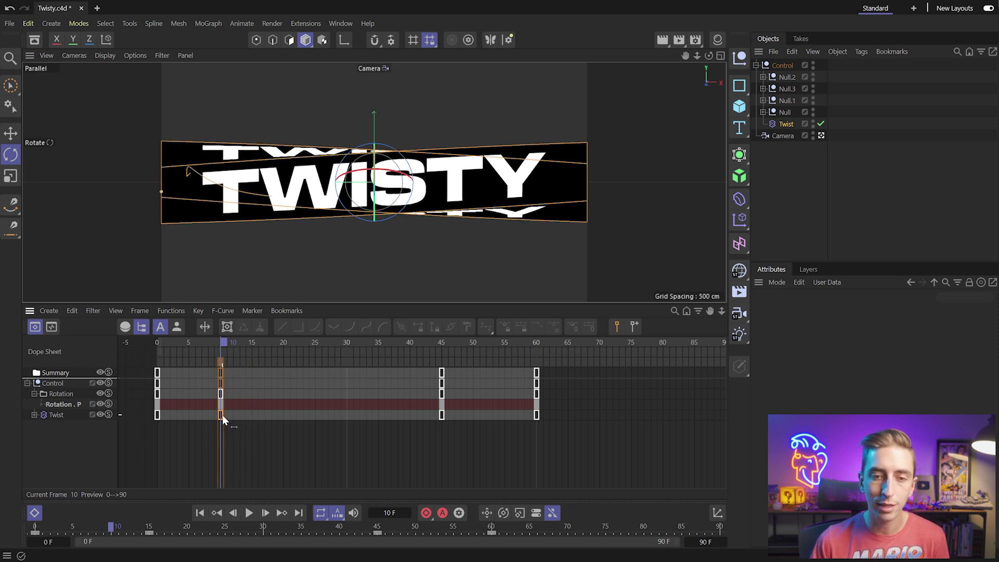
pyautogui.click(220, 414)
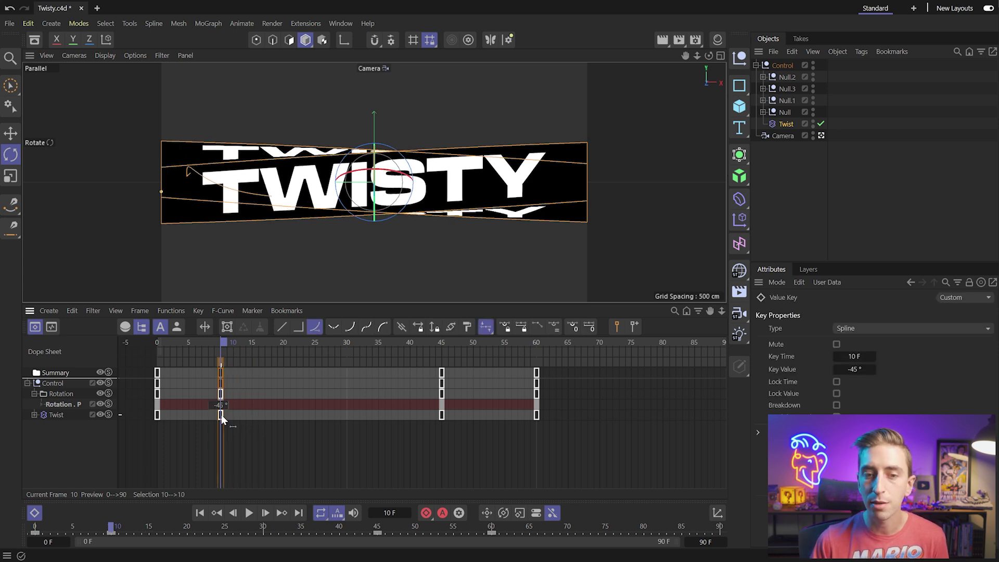
pyautogui.click(33, 414)
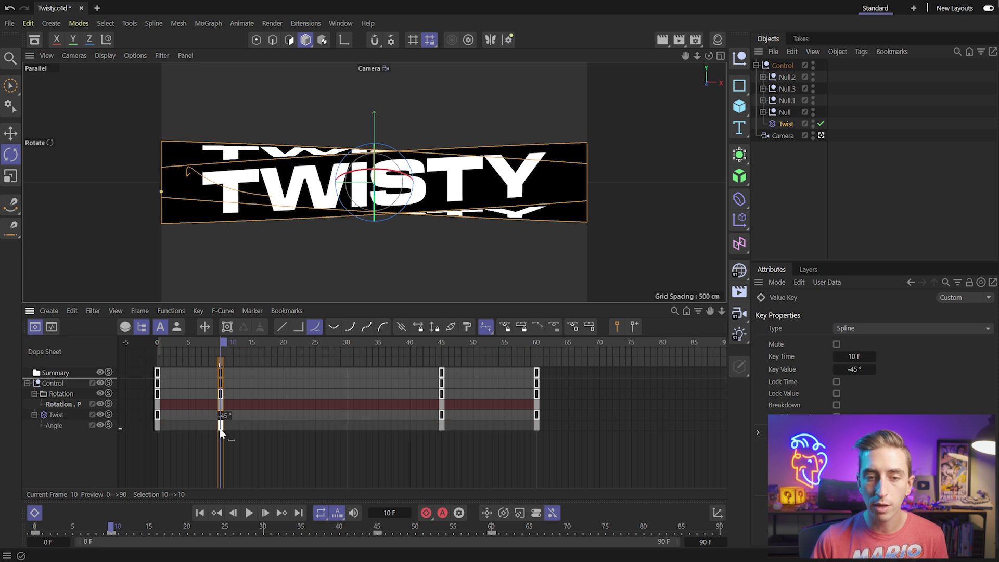
pyautogui.doubleClick(222, 427)
pyautogui.write('-20')
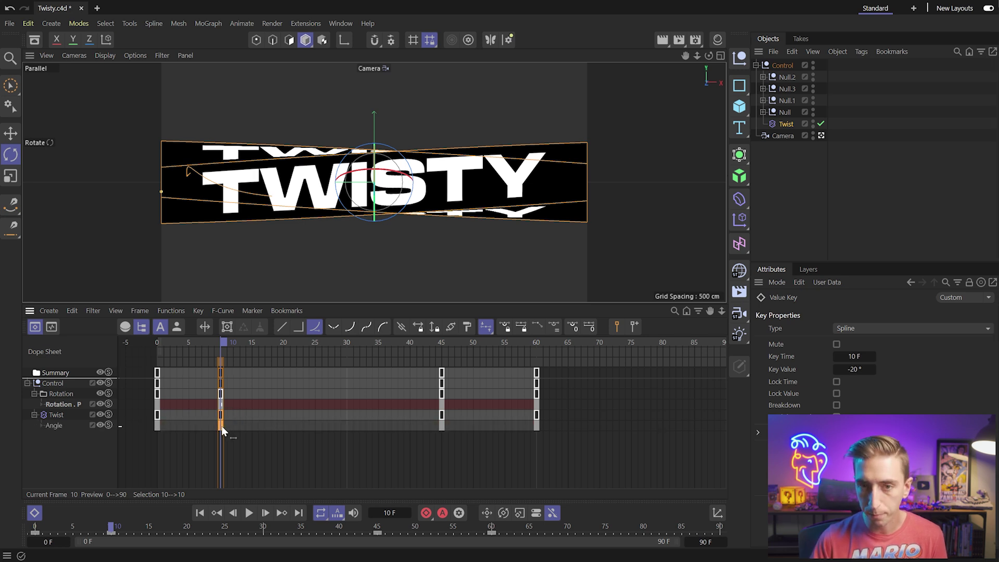
pyautogui.press('Return')
pyautogui.moveTo(232, 354)
pyautogui.mouseDown()
pyautogui.moveTo(213, 342)
pyautogui.moveTo(138, 343)
pyautogui.moveTo(223, 345)
pyautogui.mouseUp()
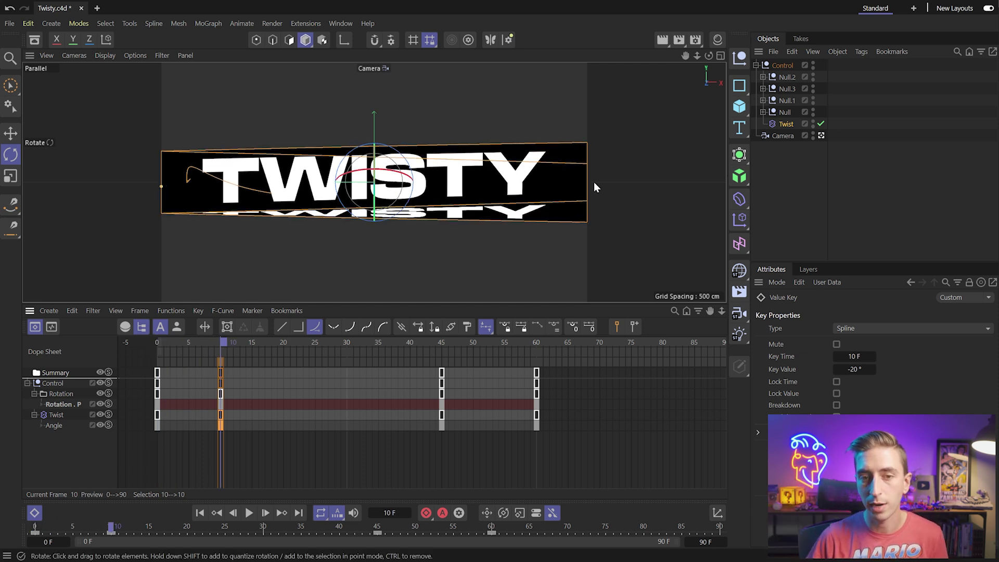
# - Scrub through the twist, duplicate the frame 10 Angle key to frame 22, and set the copy's value to 20°
pyautogui.moveTo(223, 343); pyautogui.dragTo(387, 343)
pyautogui.press('space')
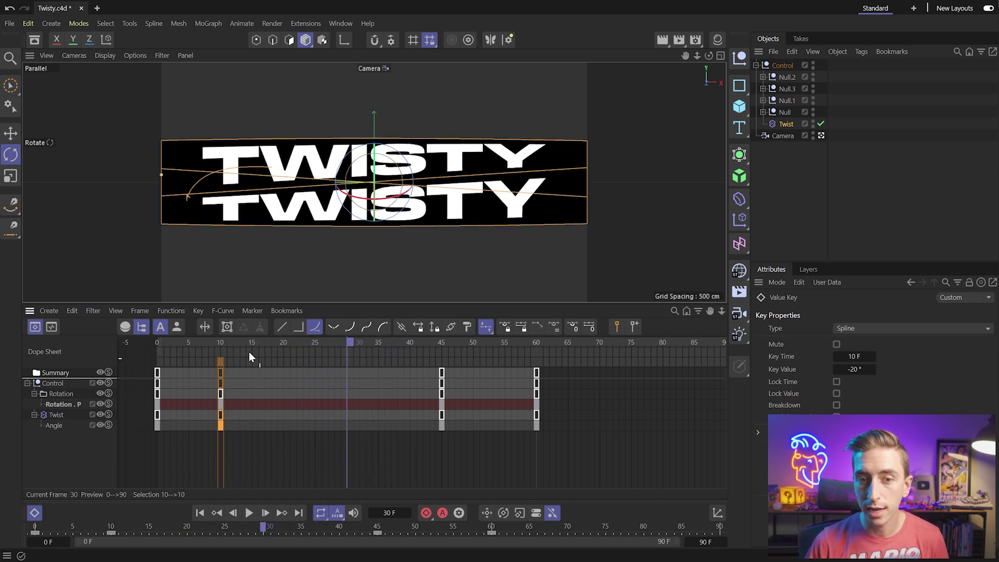
pyautogui.moveTo(172, 338); pyautogui.dragTo(246, 336)
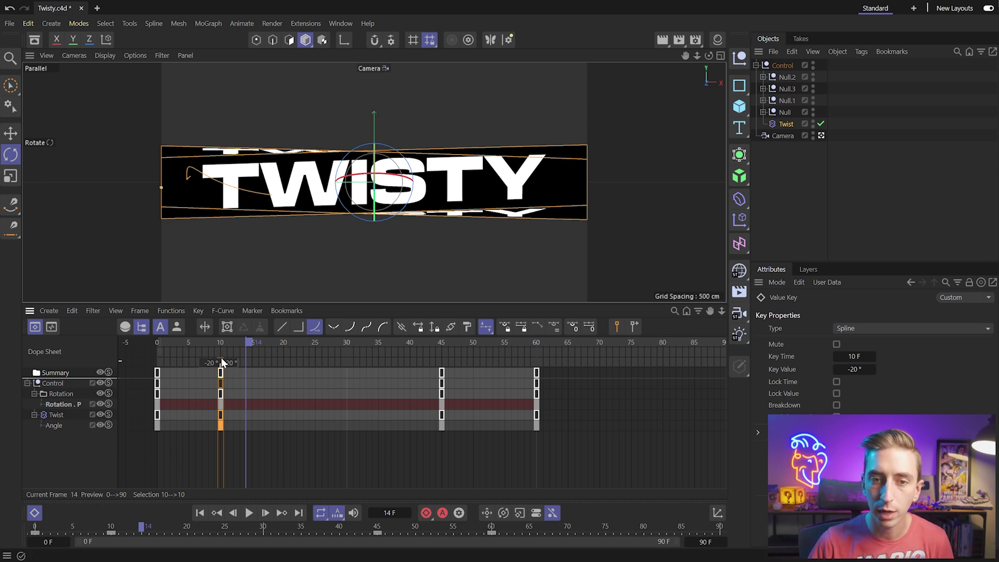
pyautogui.moveTo(216, 342); pyautogui.dragTo(297, 348)
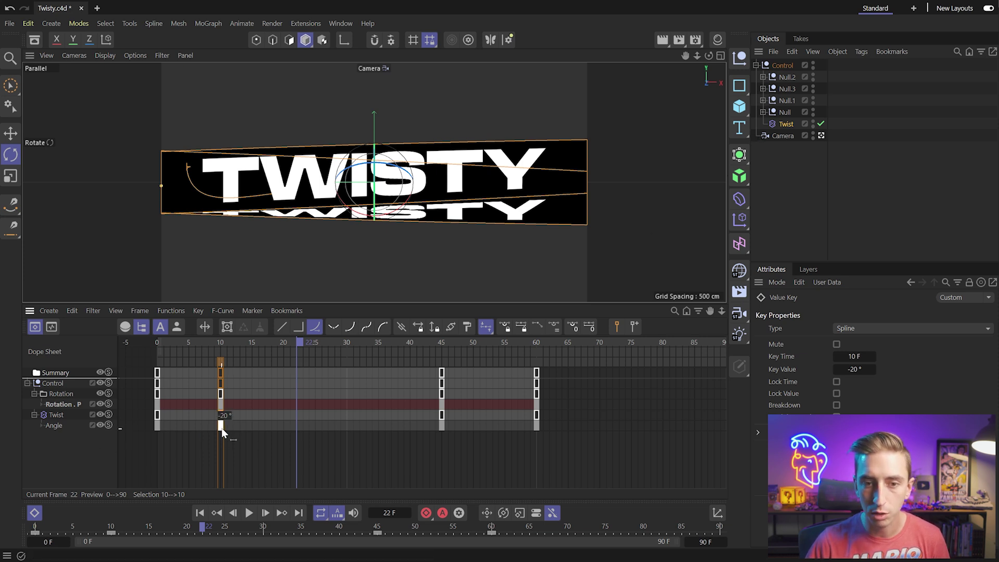
pyautogui.moveTo(300, 428); pyautogui.dragTo(296, 429)
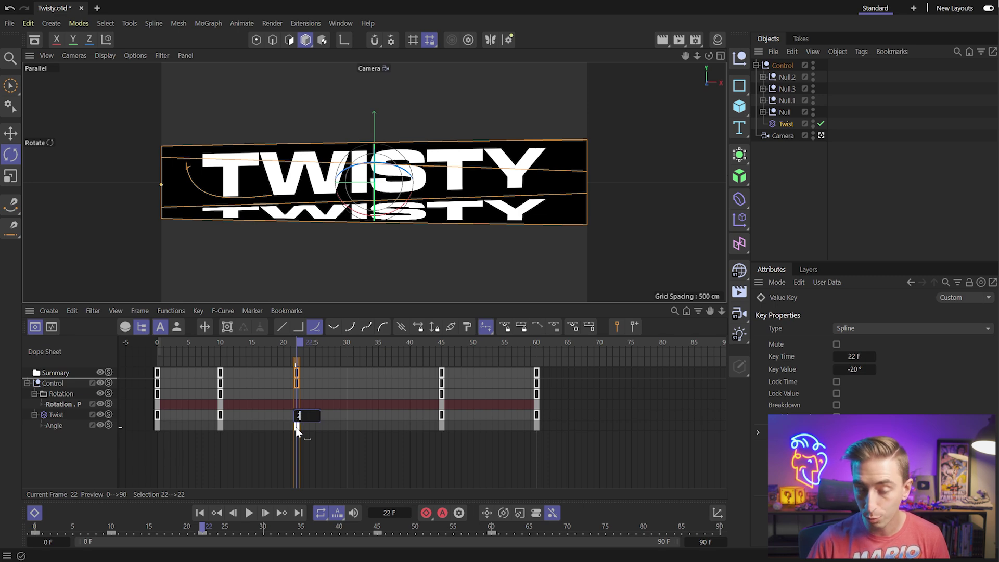
pyautogui.write('0')
pyautogui.press('Return')
# - Set the Twist Angle key at frame 45 to 30° and play the animation back from frame 0
pyautogui.moveTo(267, 339); pyautogui.dragTo(443, 367)
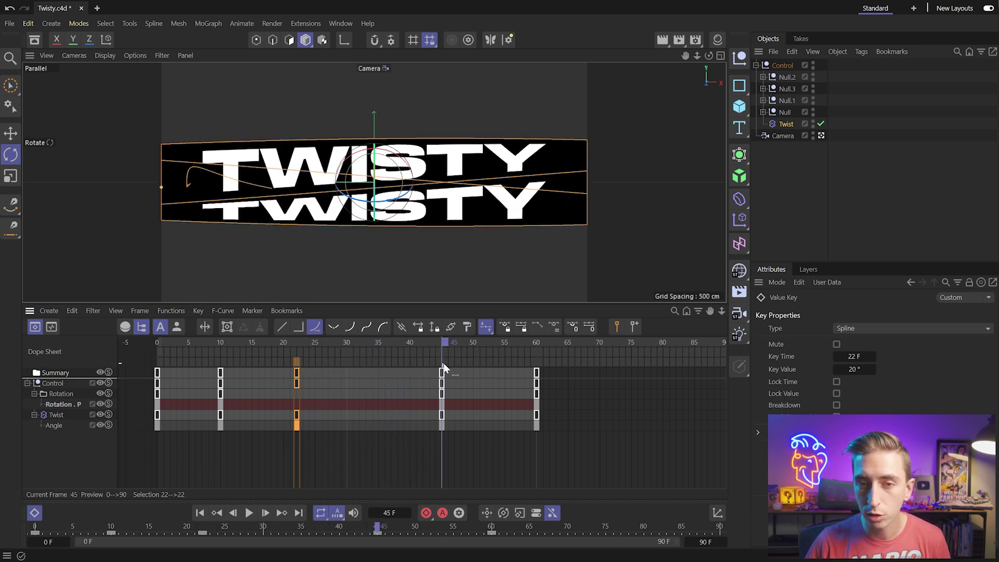
pyautogui.doubleClick(442, 426)
pyautogui.press('Return')
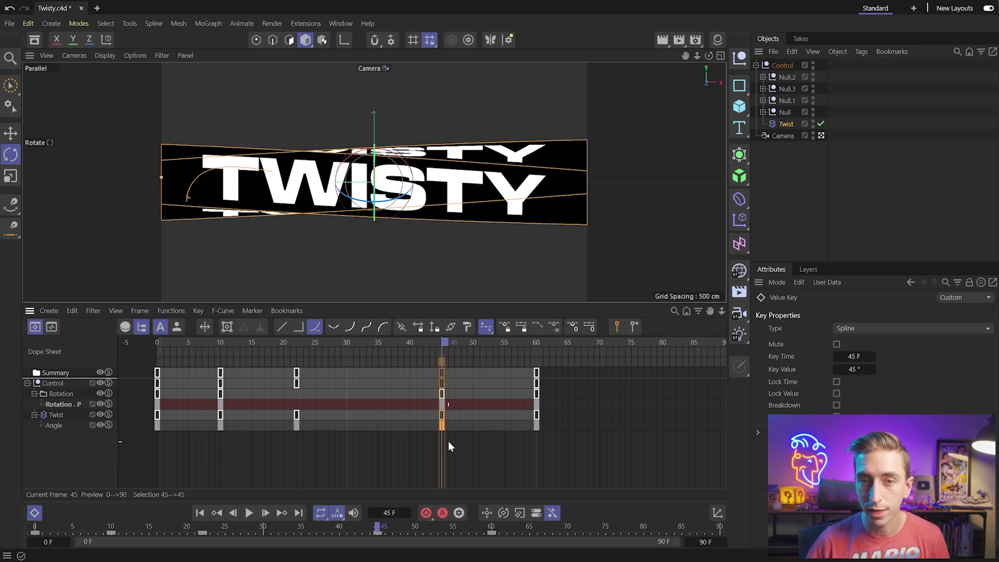
pyautogui.click(285, 343)
pyautogui.moveTo(289, 345); pyautogui.dragTo(442, 343)
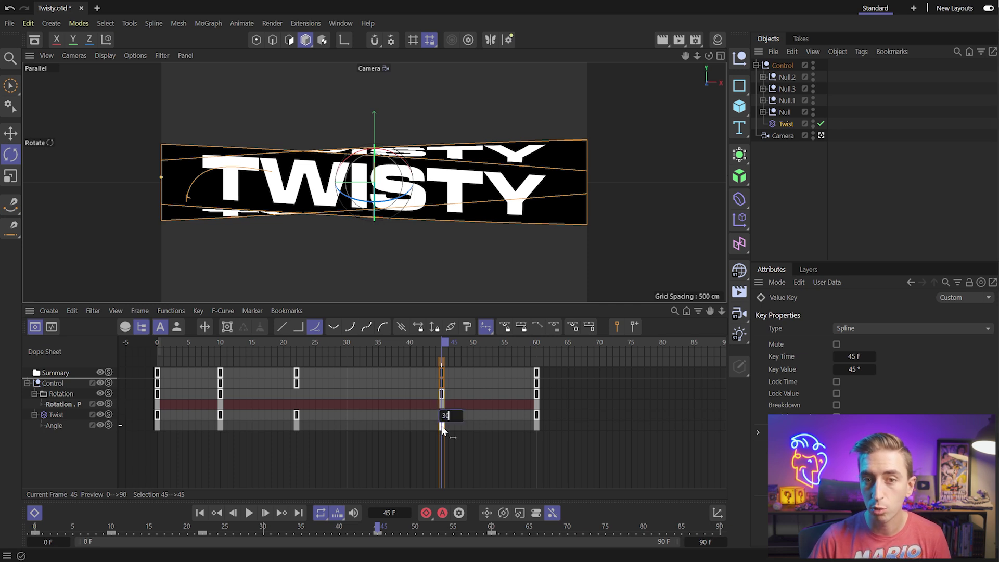
pyautogui.press('Return')
pyautogui.moveTo(440, 341); pyautogui.dragTo(147, 361)
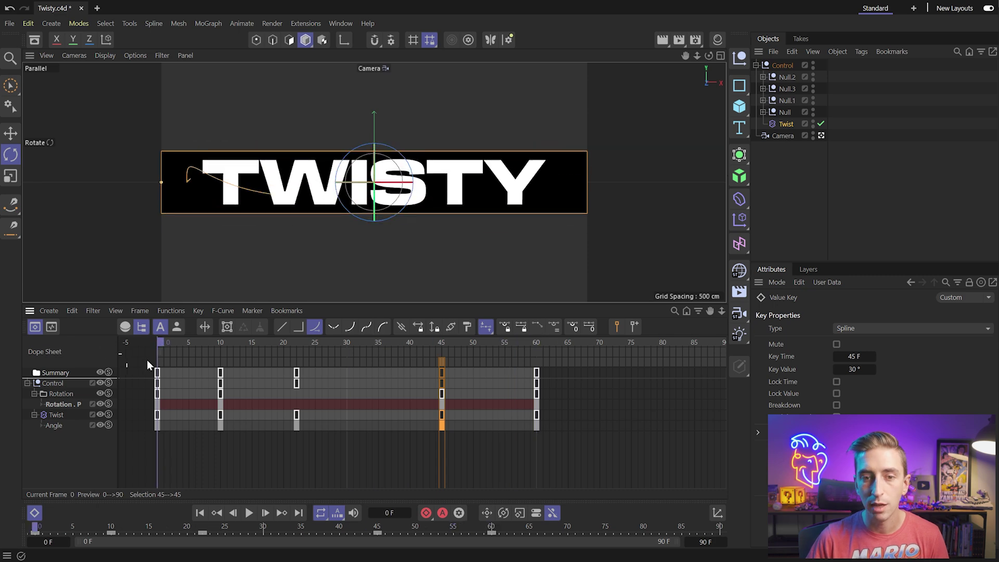
pyautogui.press('F8')
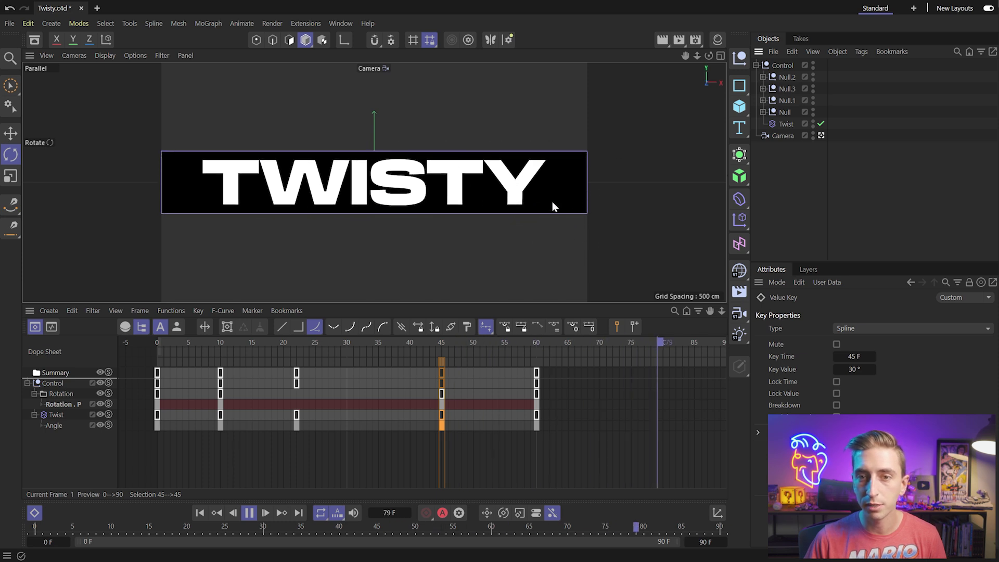
# - Raise the Twist Angle key at frame 22 to 90°, trying 60° first
pyautogui.moveTo(441, 342); pyautogui.dragTo(299, 400)
pyautogui.doubleClick(297, 425)
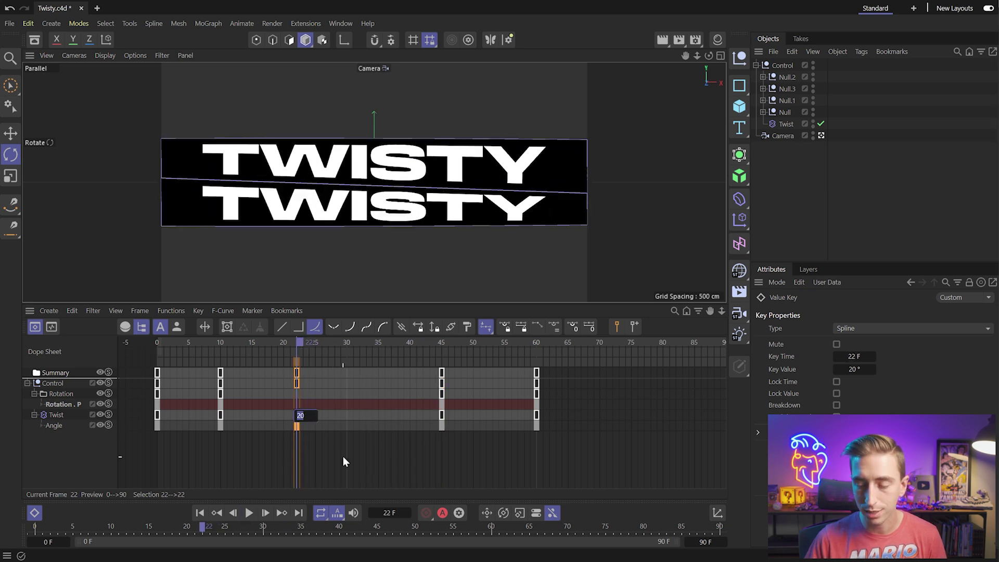
pyautogui.write('60')
pyautogui.press('Return')
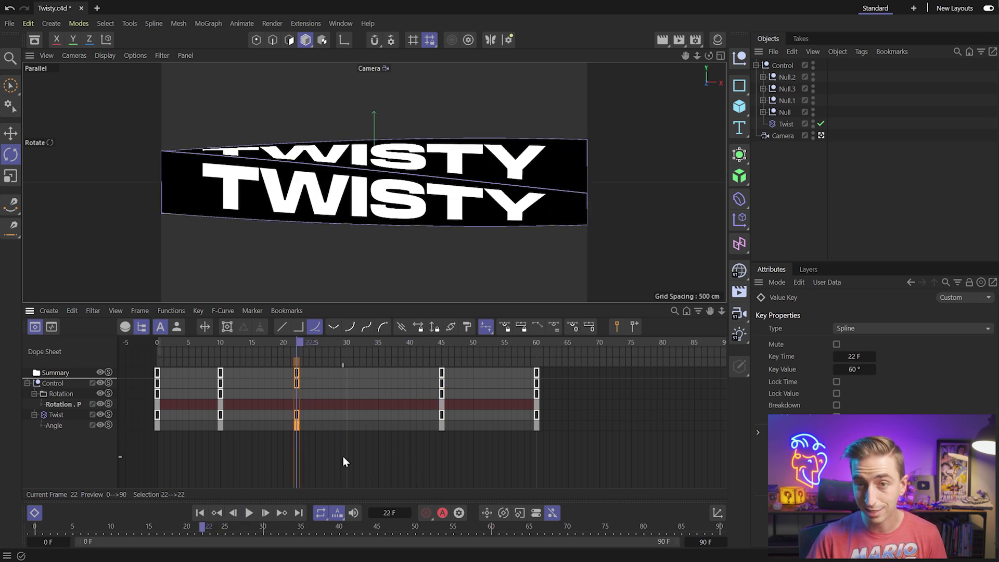
pyautogui.doubleClick(297, 425)
pyautogui.write('90')
pyautogui.press('Return')
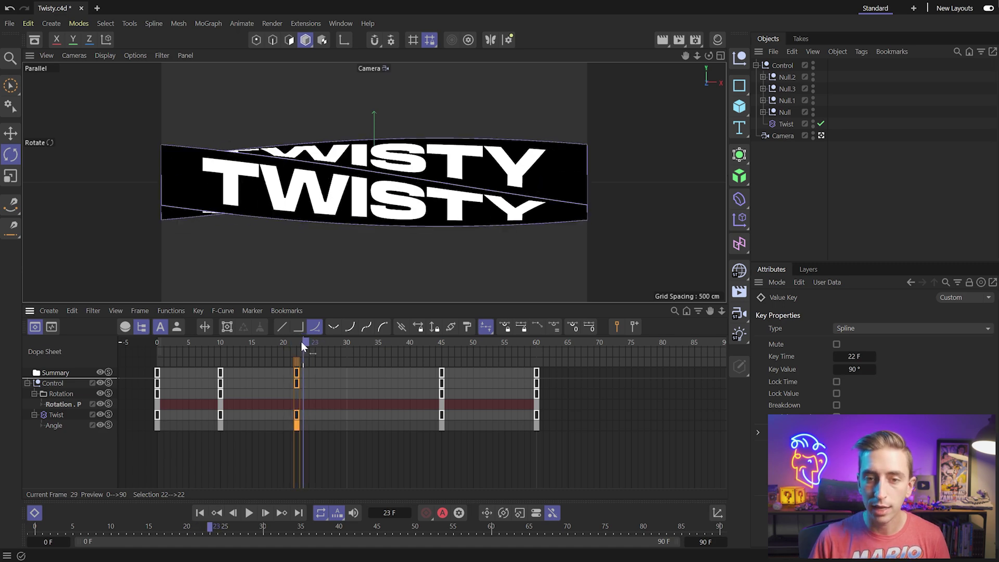
# - Play the animation from the start, then stop at frame 30 and move the frame 22 Angle key there
pyautogui.moveTo(300, 341); pyautogui.dragTo(124, 349)
pyautogui.press('space')
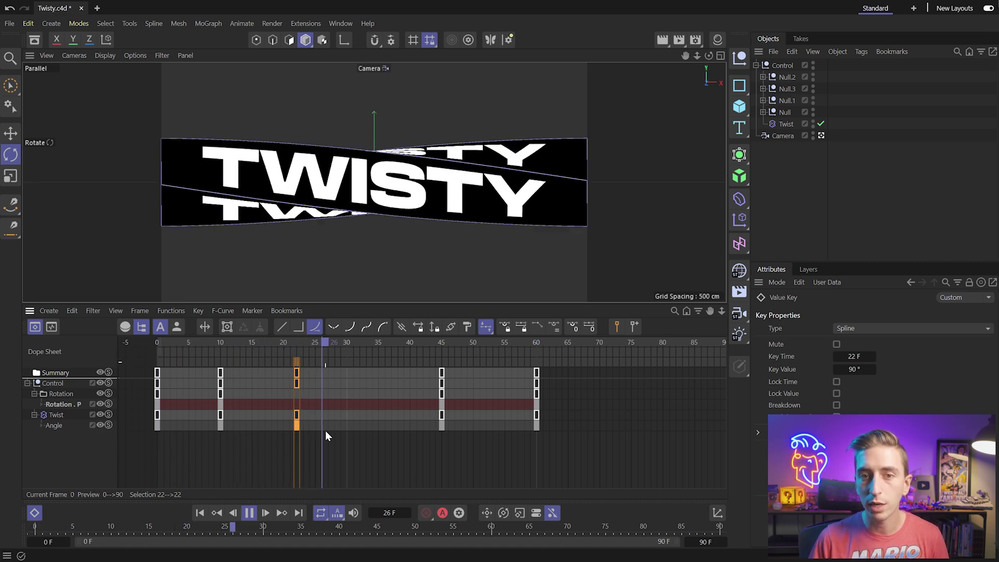
pyautogui.click(345, 343)
pyautogui.moveTo(345, 343)
pyautogui.mouseDown()
pyautogui.moveTo(259, 351)
pyautogui.moveTo(347, 347)
pyautogui.mouseUp()
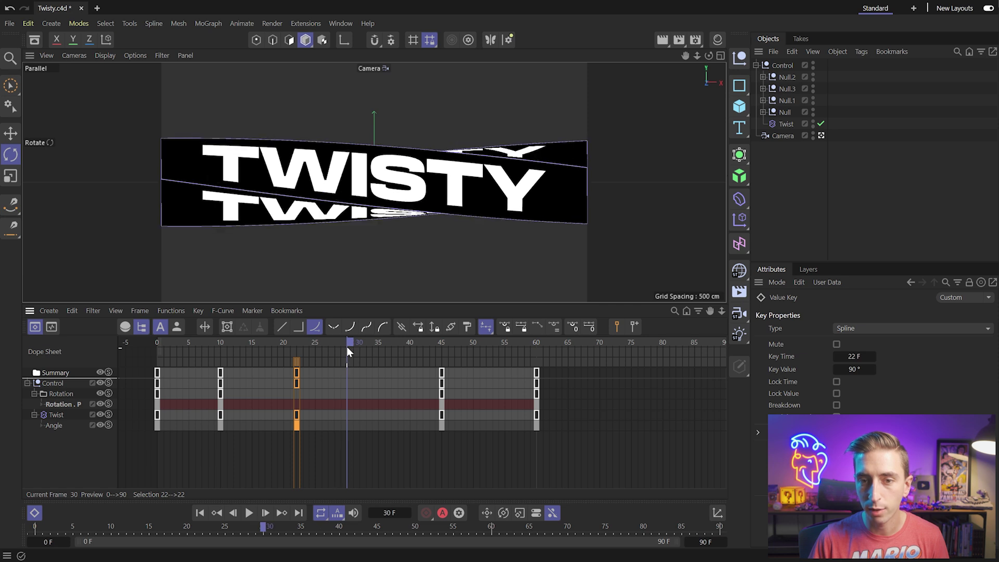
pyautogui.moveTo(297, 423); pyautogui.dragTo(182, 357)
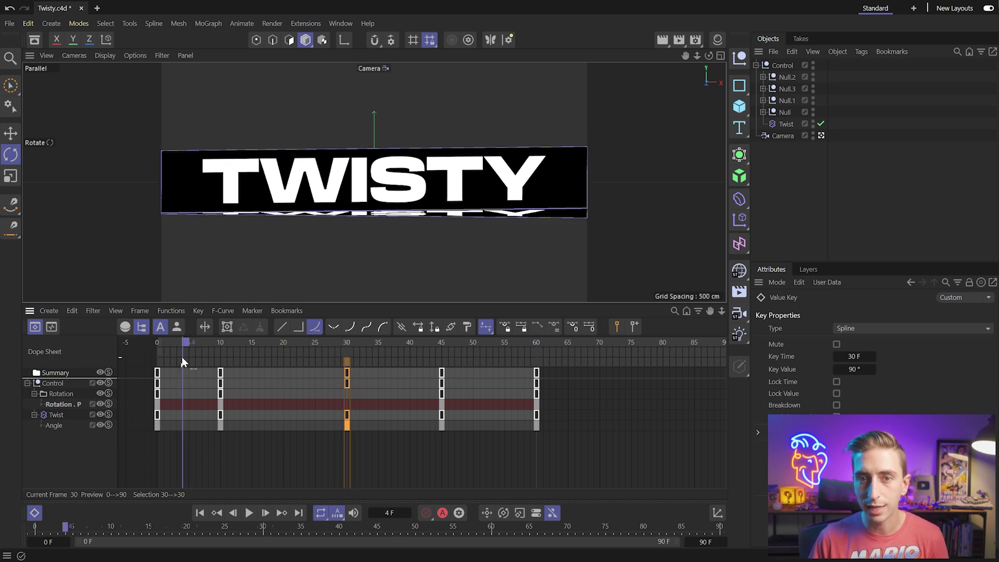
# - Play back the retimed twist from frame 0 and return the playhead to the start
pyautogui.moveTo(304, 355); pyautogui.dragTo(129, 359)
pyautogui.press('F8')
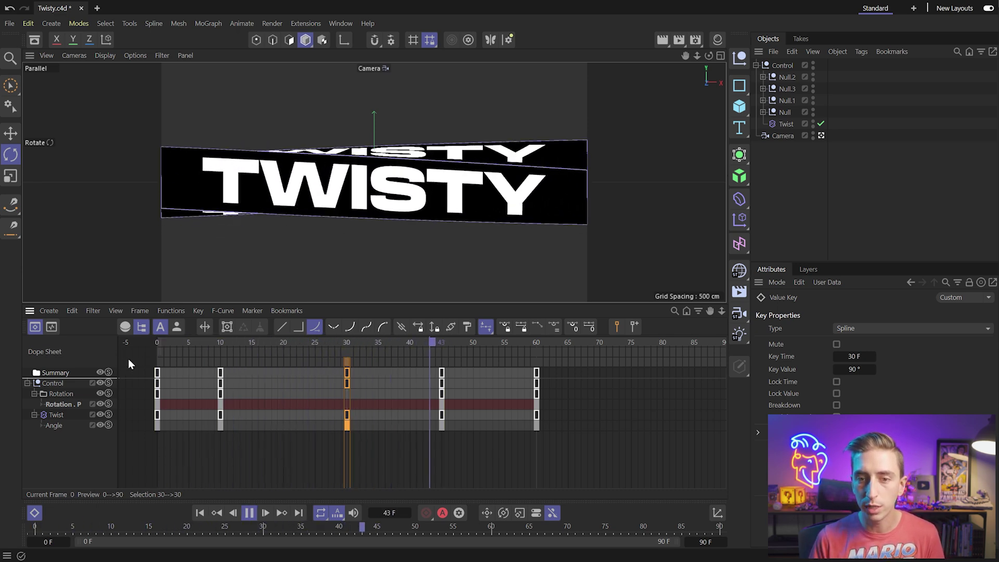
pyautogui.press('F8')
pyautogui.click(204, 347)
pyautogui.moveTo(176, 345); pyautogui.dragTo(146, 350)
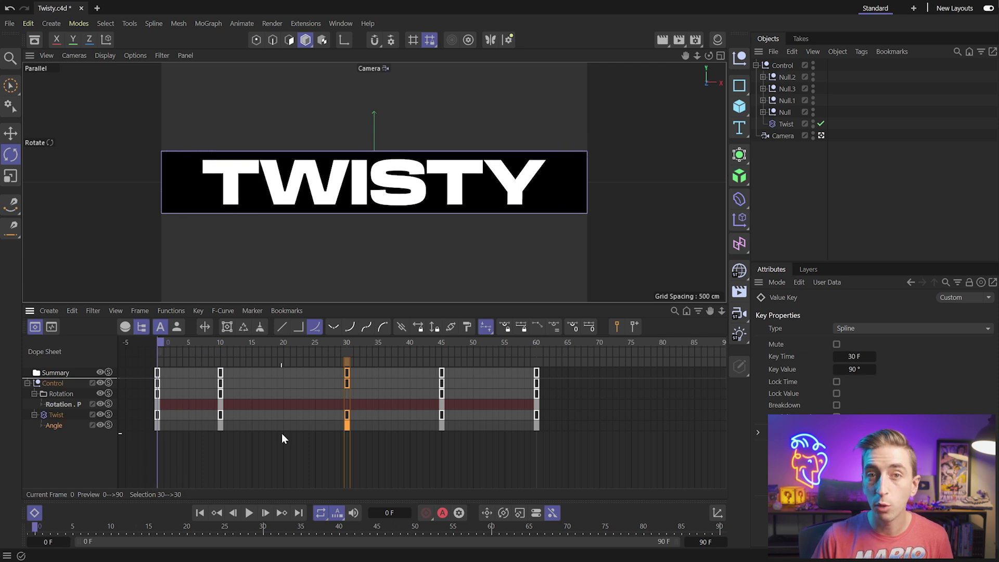
# - Show the Twist Angle curve in F-Curve mode and lengthen the frame 10 key's outgoing handle to about frame 20
pyautogui.press('Tab')
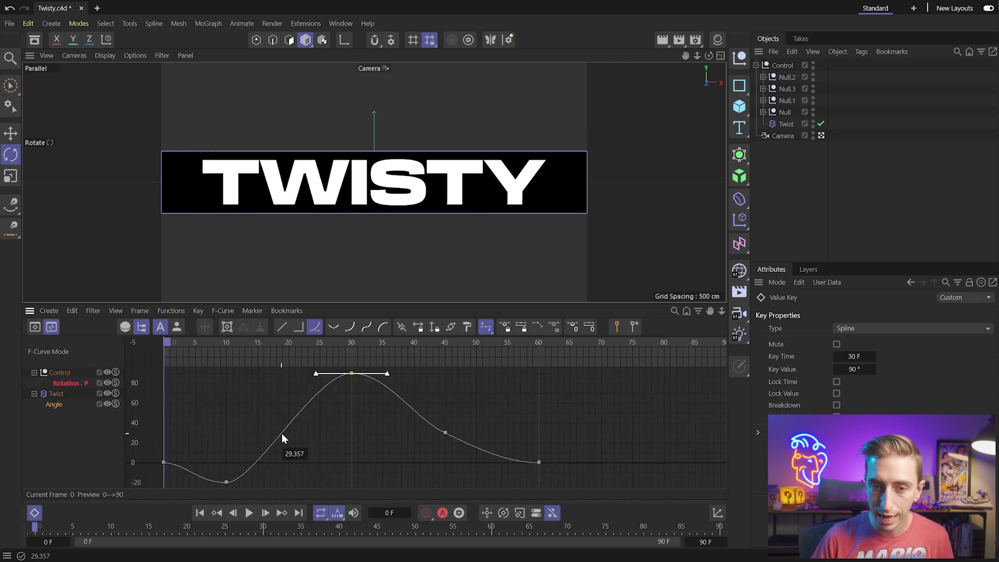
pyautogui.moveTo(245, 442); pyautogui.dragTo(216, 485)
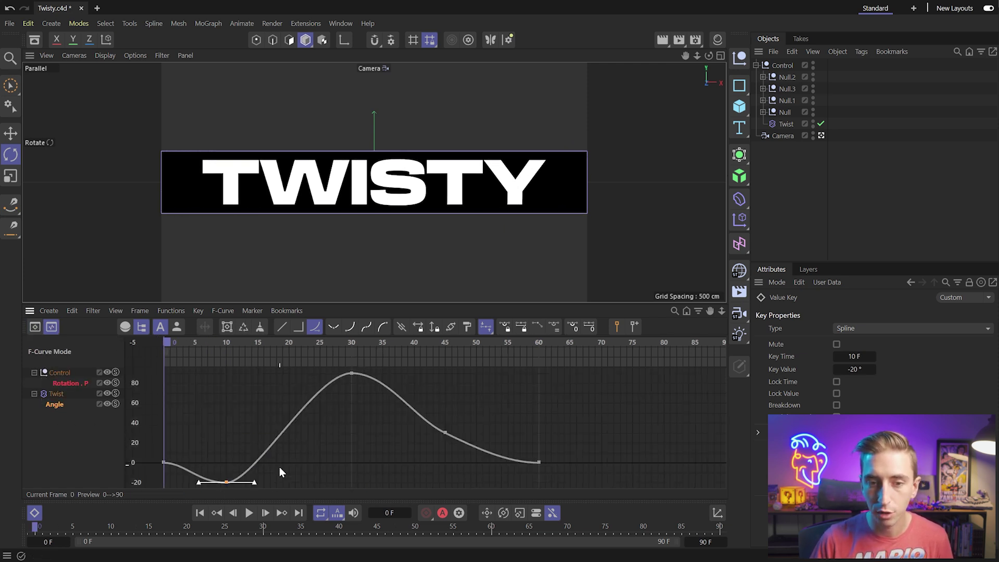
pyautogui.moveTo(220, 349); pyautogui.dragTo(274, 359)
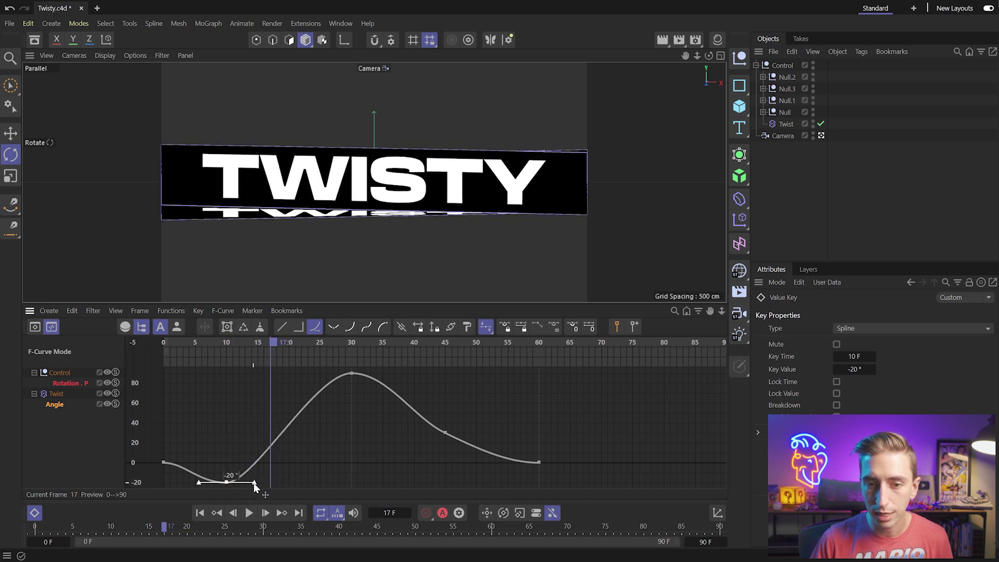
pyautogui.moveTo(254, 482); pyautogui.dragTo(291, 475)
# - Delete the frame 45 Angle key, and lengthen frame 60's incoming handle to about frame 45 and frame 30's outgoing handle to about frame 43
pyautogui.moveTo(245, 345)
pyautogui.mouseDown()
pyautogui.moveTo(183, 351)
pyautogui.moveTo(350, 374)
pyautogui.moveTo(192, 251)
pyautogui.moveTo(276, 392)
pyautogui.moveTo(226, 344)
pyautogui.moveTo(494, 349)
pyautogui.moveTo(439, 394)
pyautogui.moveTo(492, 398)
pyautogui.moveTo(327, 394)
pyautogui.moveTo(497, 405)
pyautogui.moveTo(390, 468)
pyautogui.mouseUp()
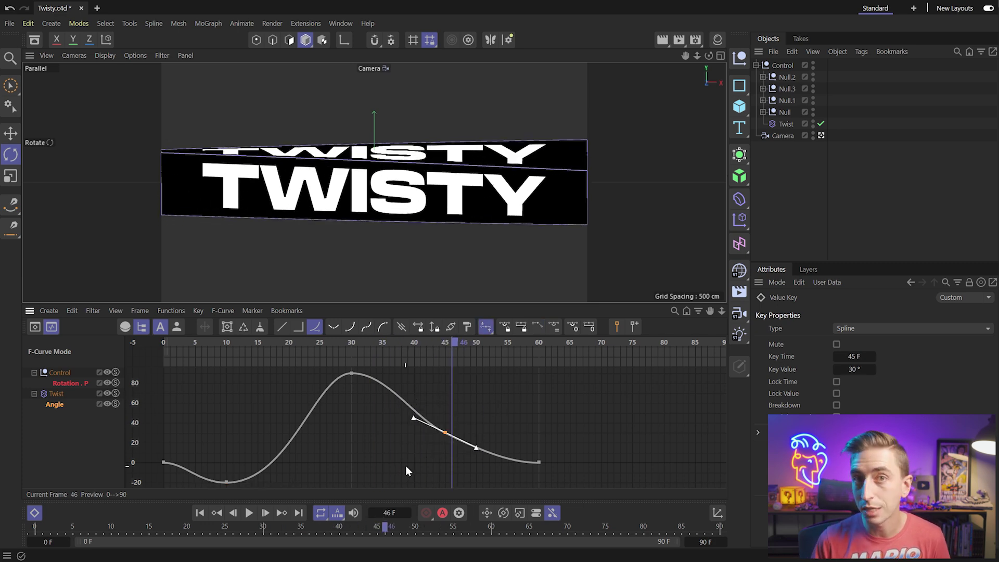
pyautogui.press('Delete')
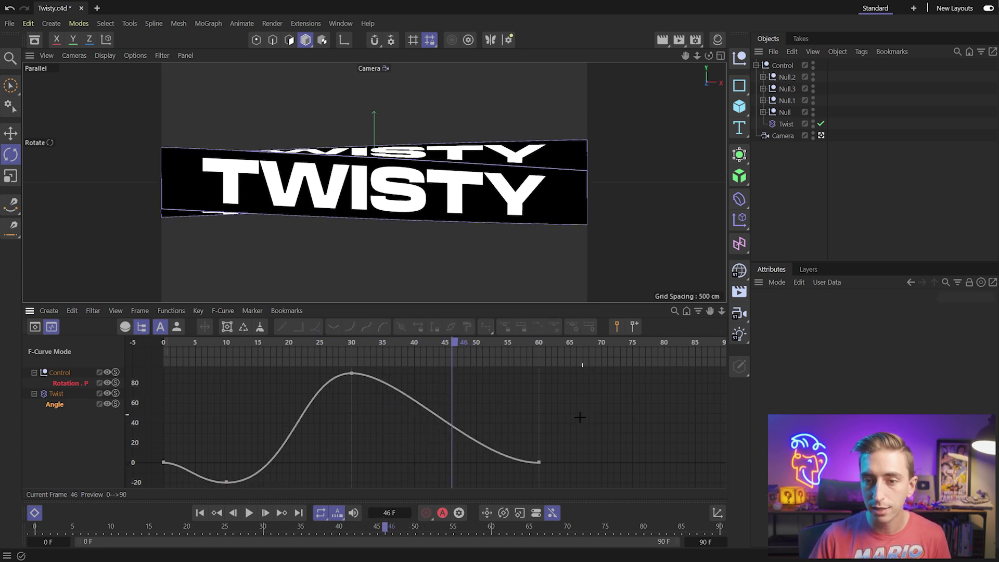
pyautogui.moveTo(580, 416)
pyautogui.mouseDown()
pyautogui.moveTo(514, 484)
pyautogui.moveTo(443, 463)
pyautogui.mouseUp()
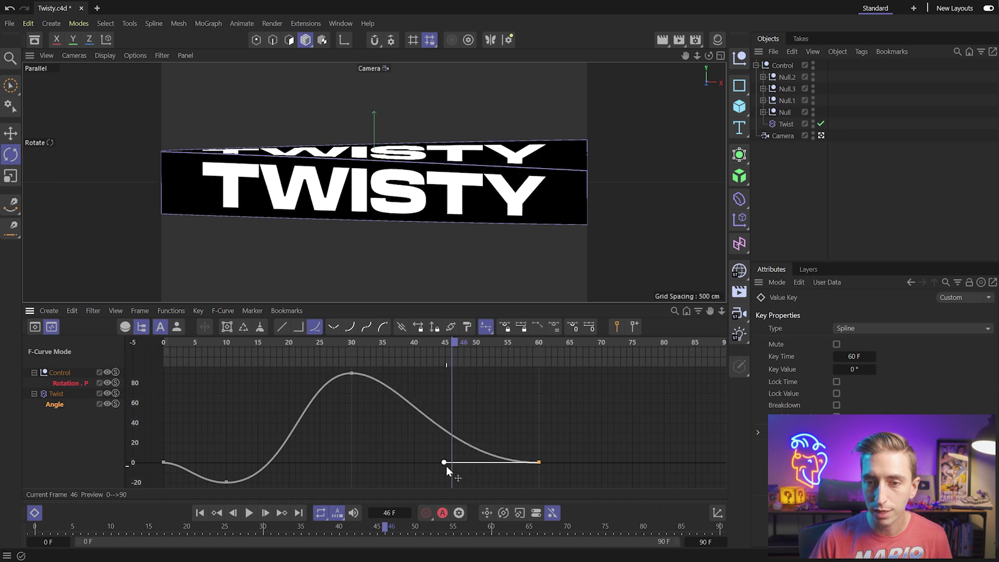
pyautogui.moveTo(379, 411); pyautogui.dragTo(343, 369)
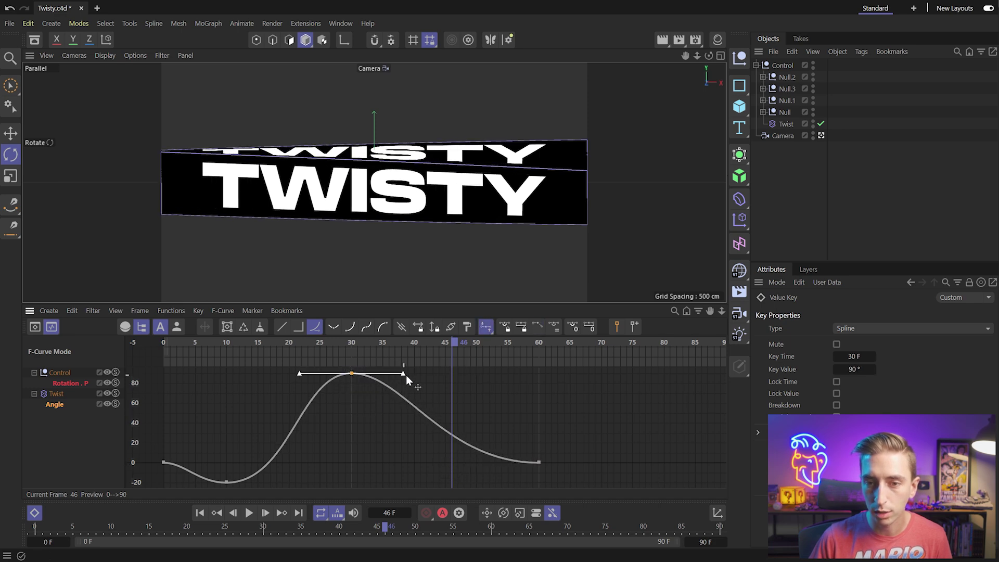
pyautogui.moveTo(405, 375); pyautogui.dragTo(433, 374)
# - Play back the smoothed twist from frame 0, save the project, and stop playback
pyautogui.moveTo(307, 342); pyautogui.dragTo(161, 341)
pyautogui.press('F8')
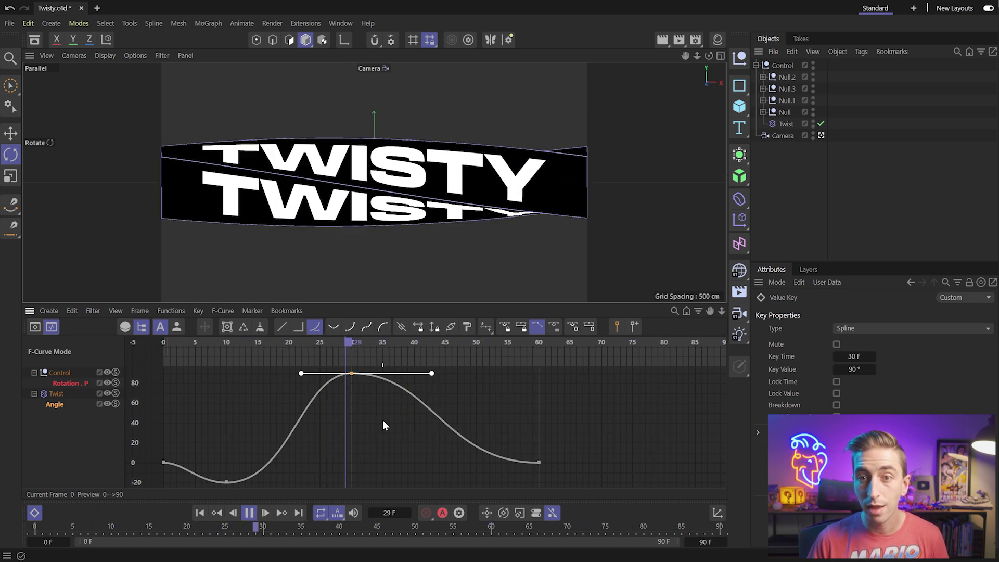
pyautogui.hotkey('ctrl', 's')
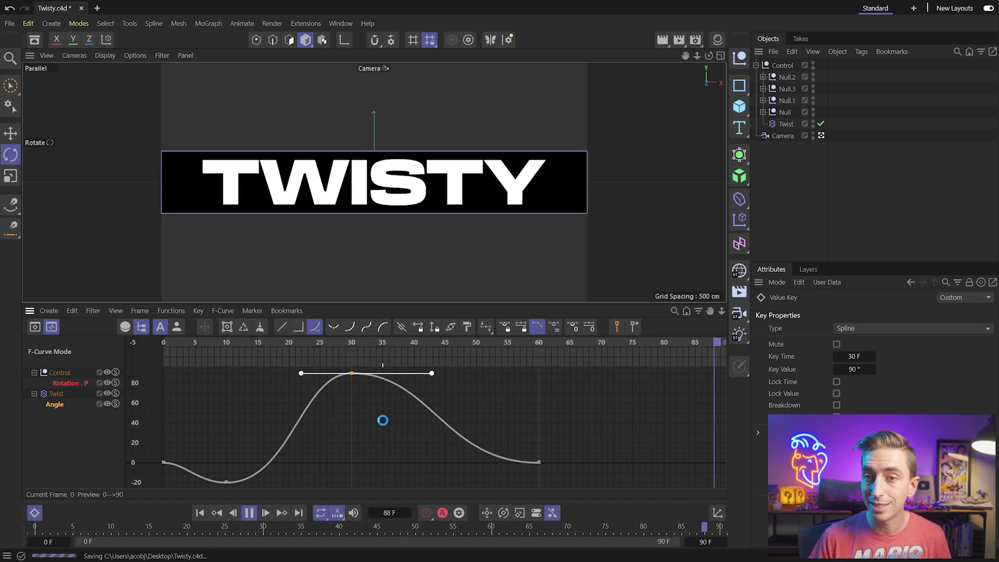
pyautogui.press('F8')
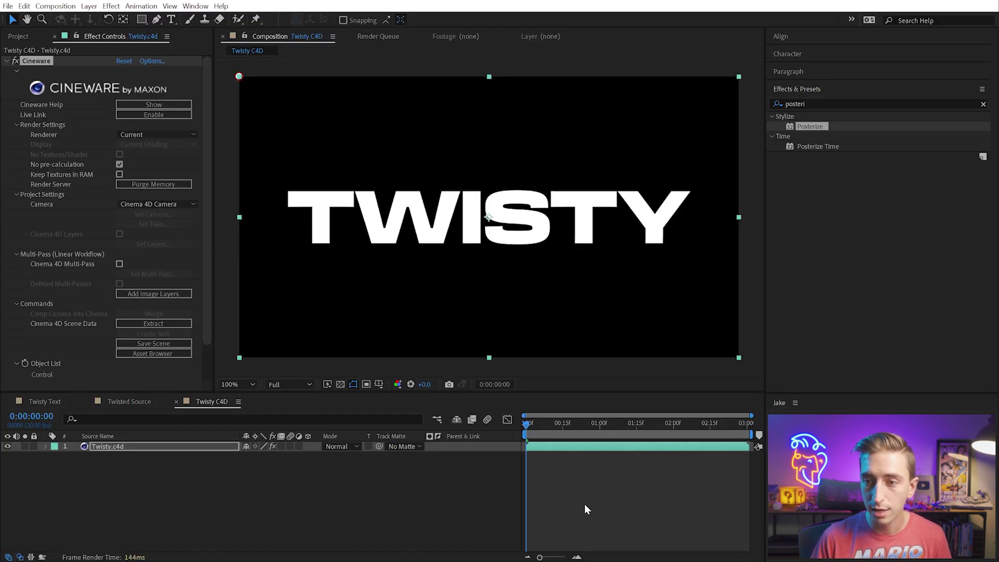
# - Switch to After Effects and preview the updated Twisty C4D composition
pyautogui.click(585, 509)
pyautogui.press('space')
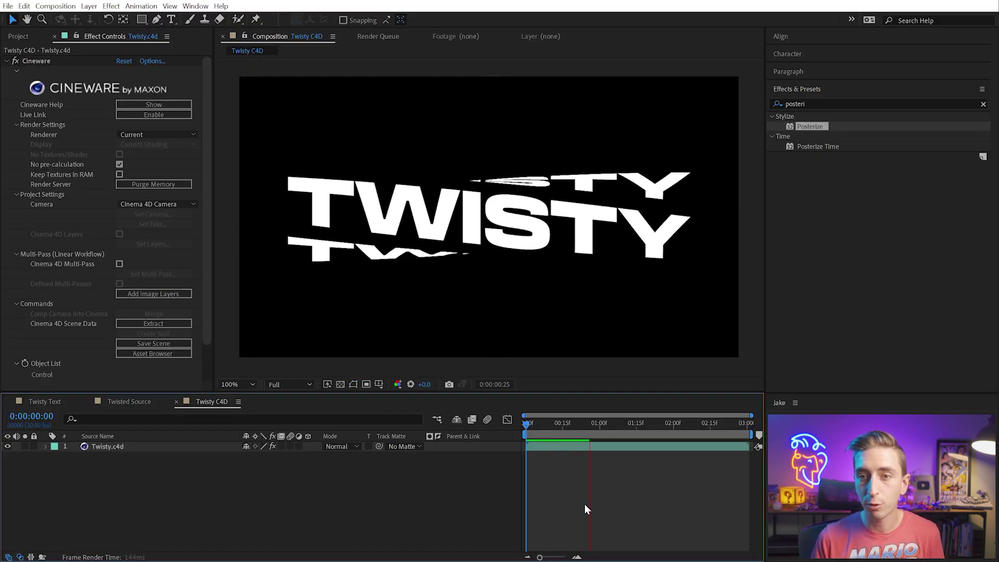
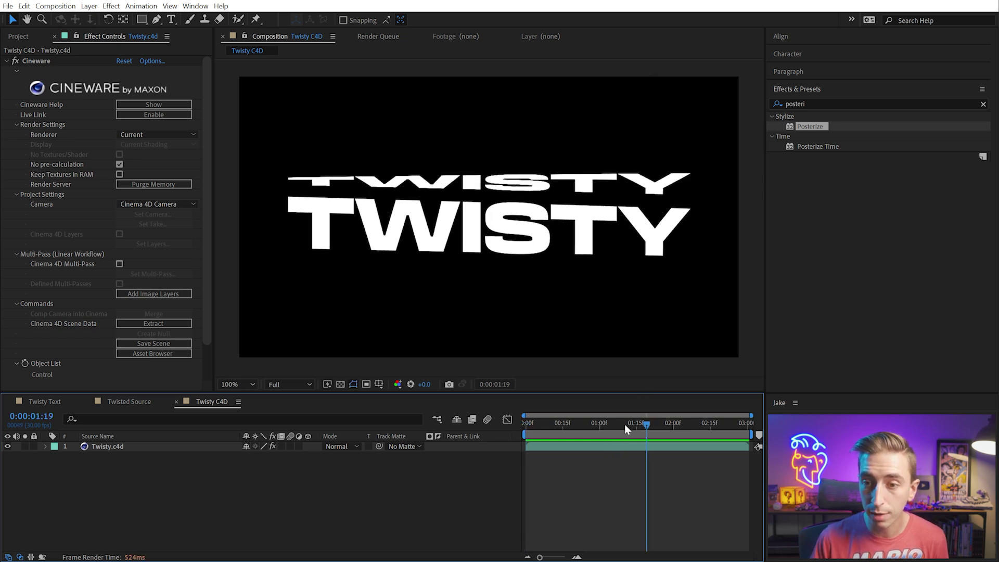
# - Inspect the twisted text's edges up close at 0:00:00:27 and check the frame at 0:00:01:05
pyautogui.click(593, 426)
pyautogui.scroll(1, 503, 239)
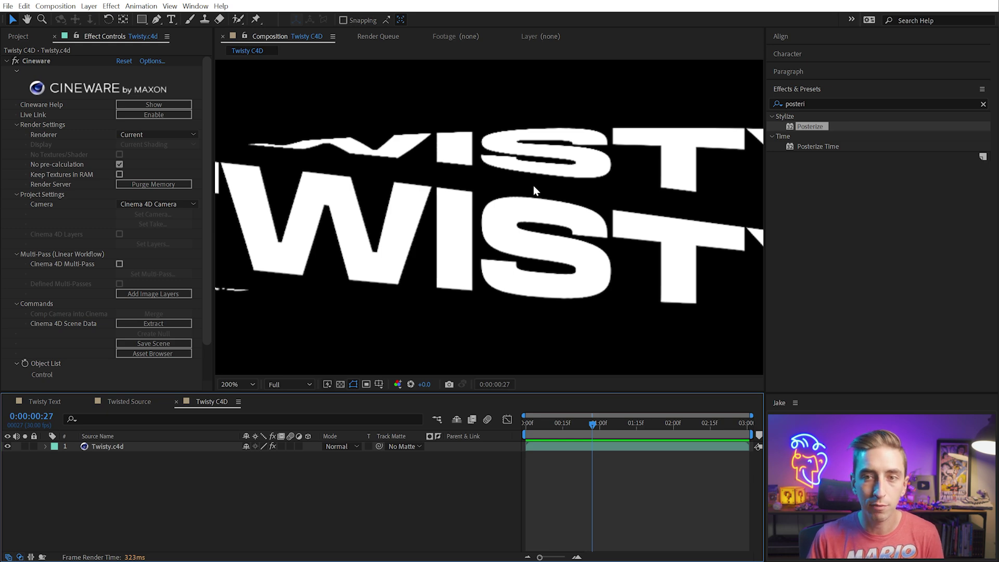
pyautogui.scroll(-1, 533, 185)
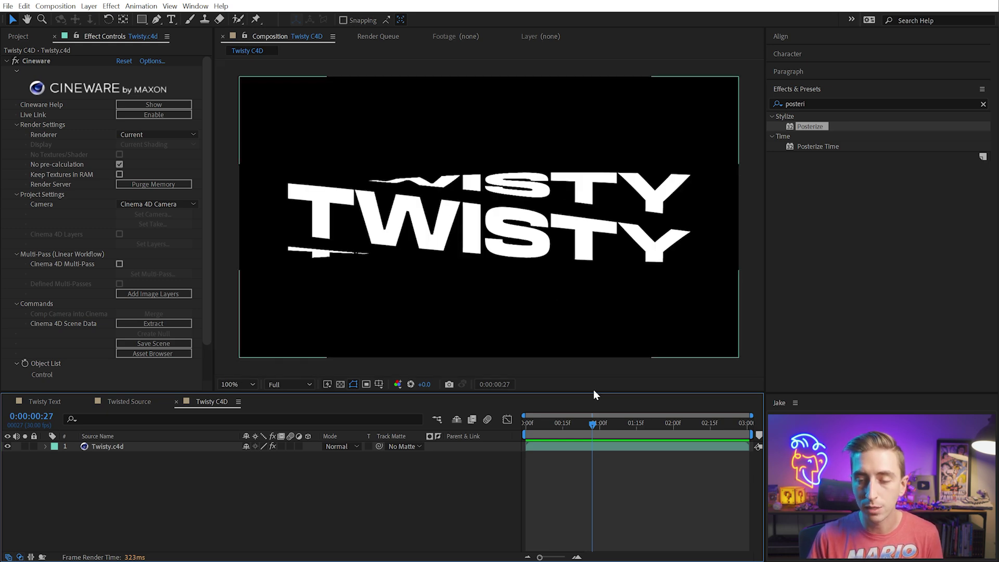
pyautogui.moveTo(588, 422); pyautogui.dragTo(610, 414)
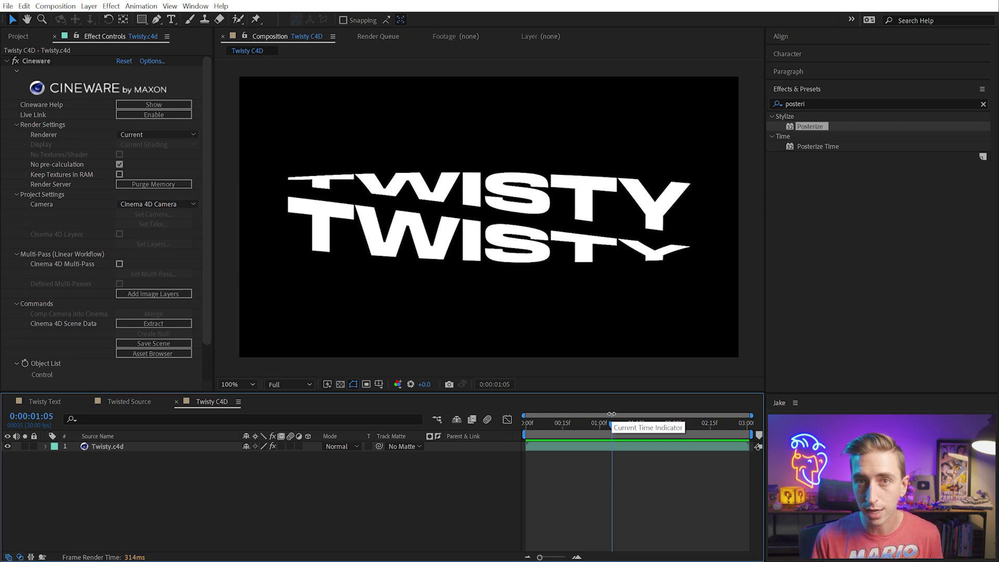
# - Set the project's color depth to 8 bpc and preview the Twisty C4D composition from the first frame
pyautogui.hotkey('ctrl', '0')
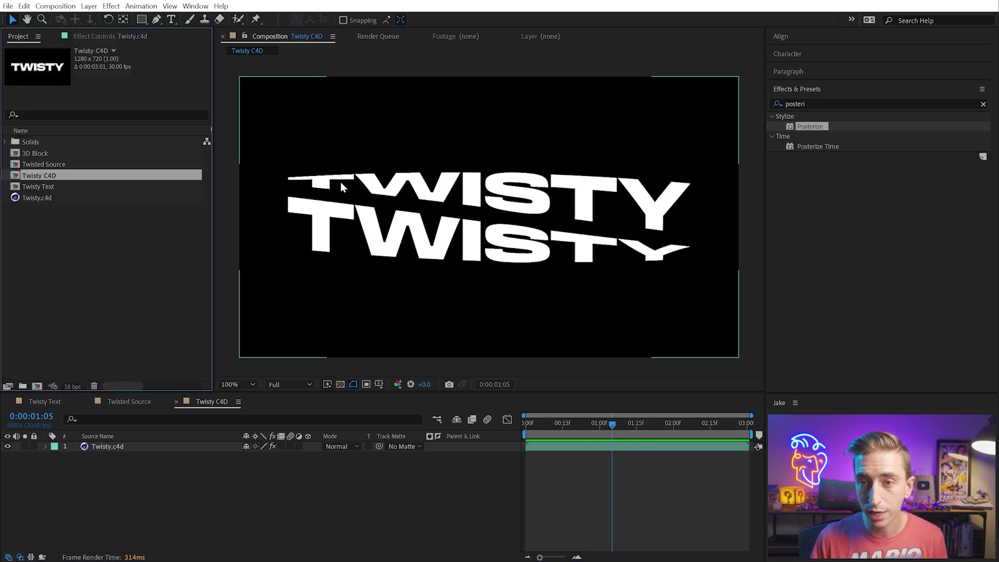
pyautogui.keyDown('alt'); pyautogui.click(79, 387); pyautogui.keyUp('alt')
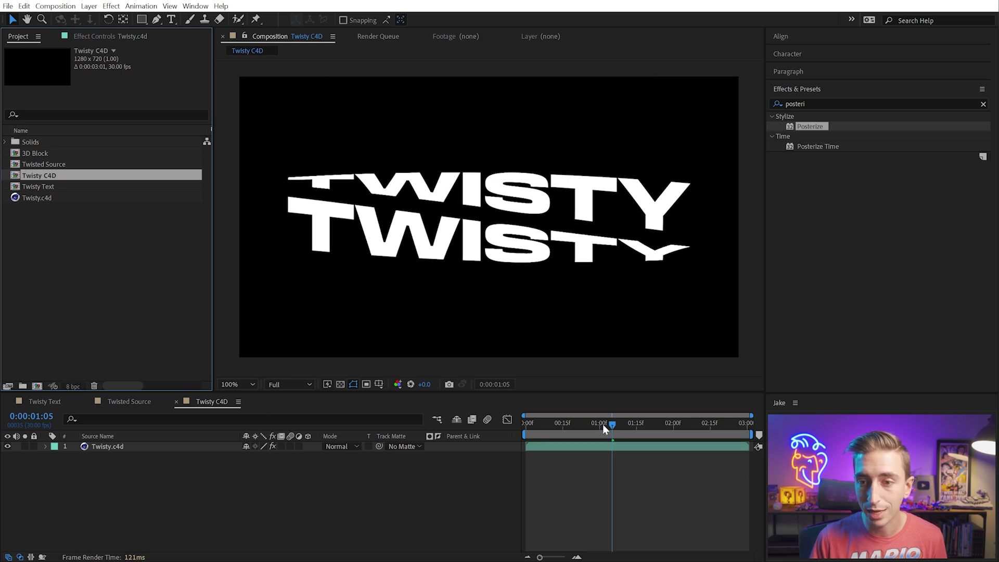
pyautogui.moveTo(601, 424); pyautogui.dragTo(508, 419)
pyautogui.scroll(1, 466, 213)
pyautogui.scroll(-1, 466, 213)
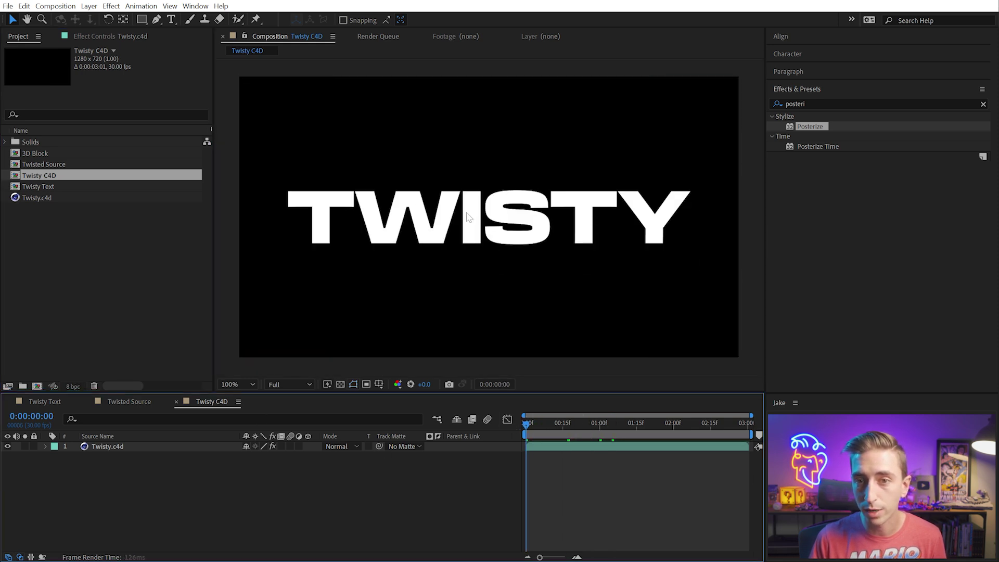
pyautogui.press('space')
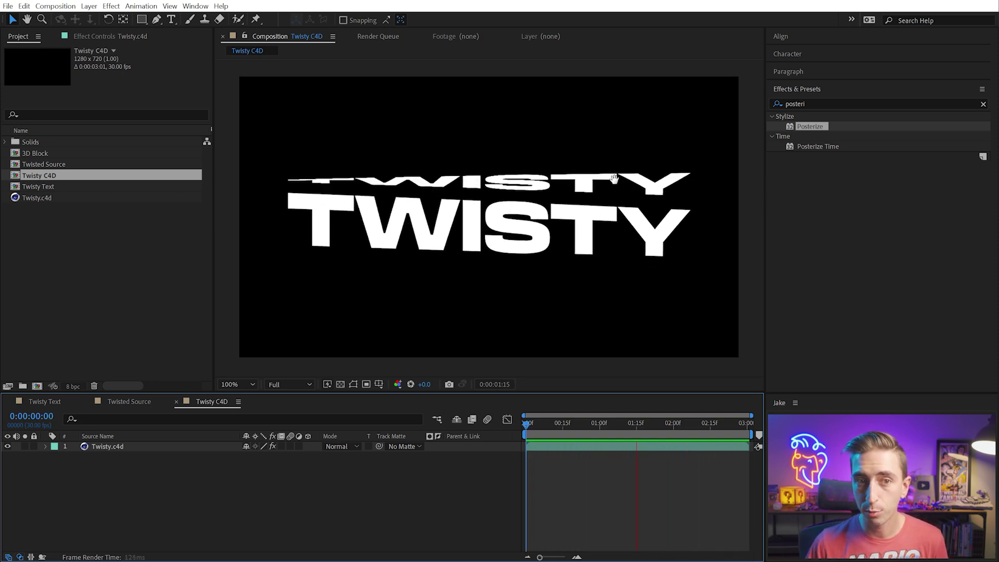
# - Nest the Twisty C4D composition in a new composition and rename it Twisty Color
pyautogui.moveTo(27, 175); pyautogui.dragTo(38, 385)
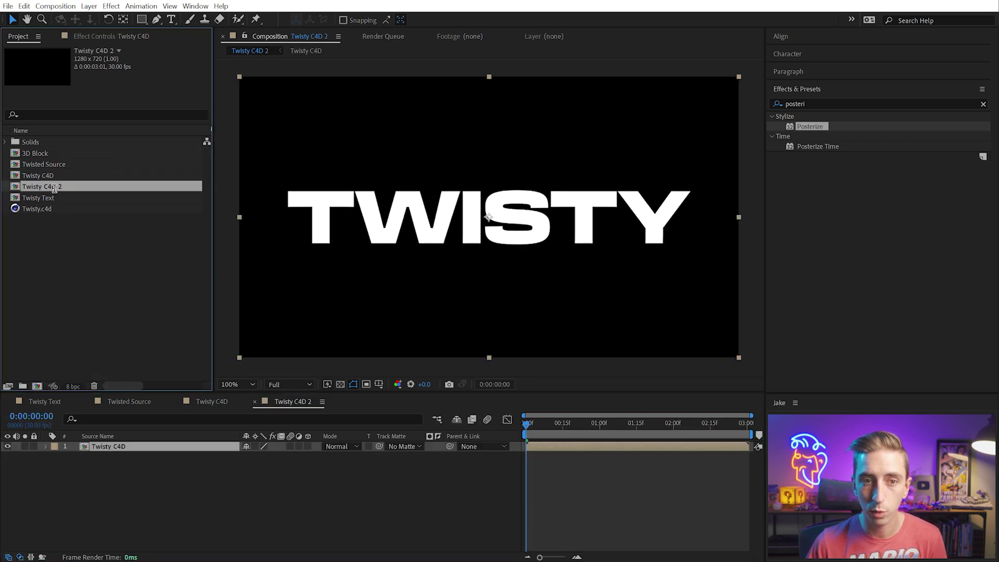
pyautogui.press('Return')
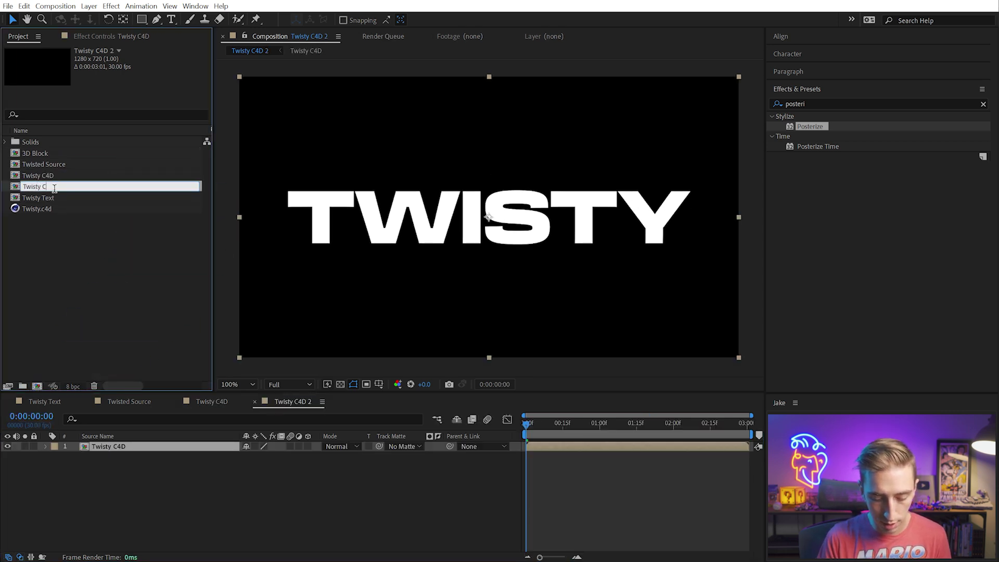
pyautogui.write('or')
pyautogui.press('Return')
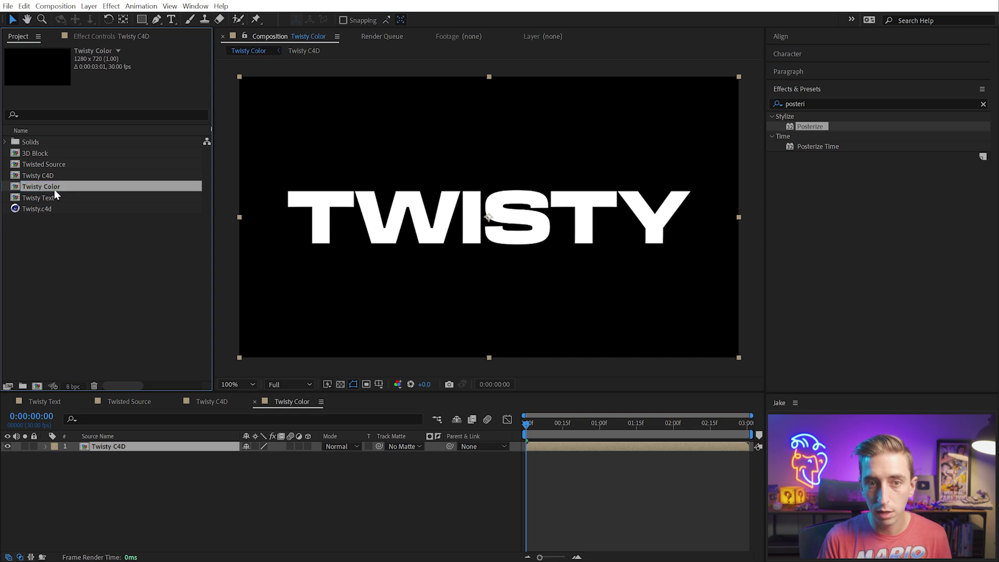
# - Apply the Extract keying effect to the Twisty C4D layer and key out the black with Black Point 243 and Black Softness 234
pyautogui.click(340, 384)
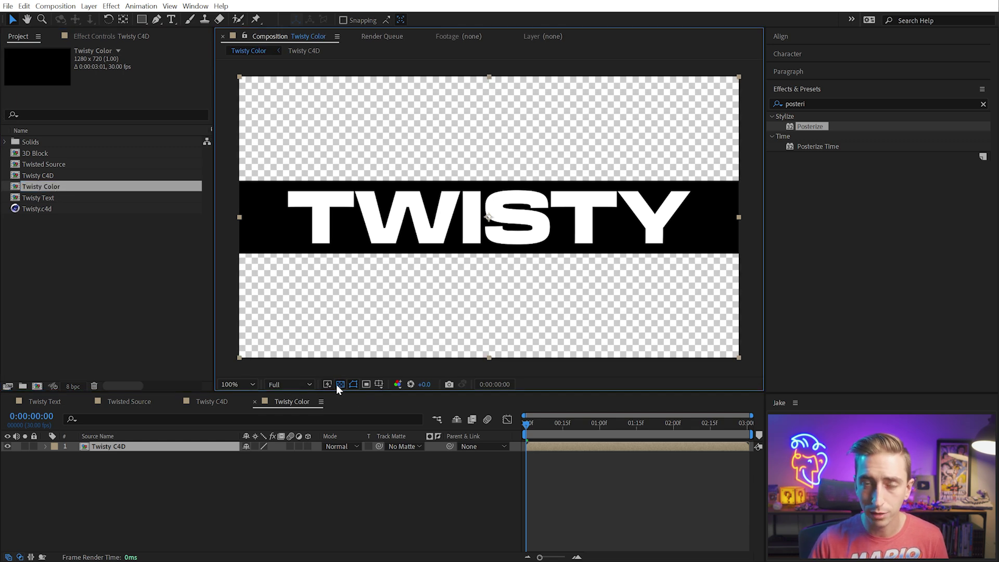
pyautogui.click(827, 103)
pyautogui.write('extract')
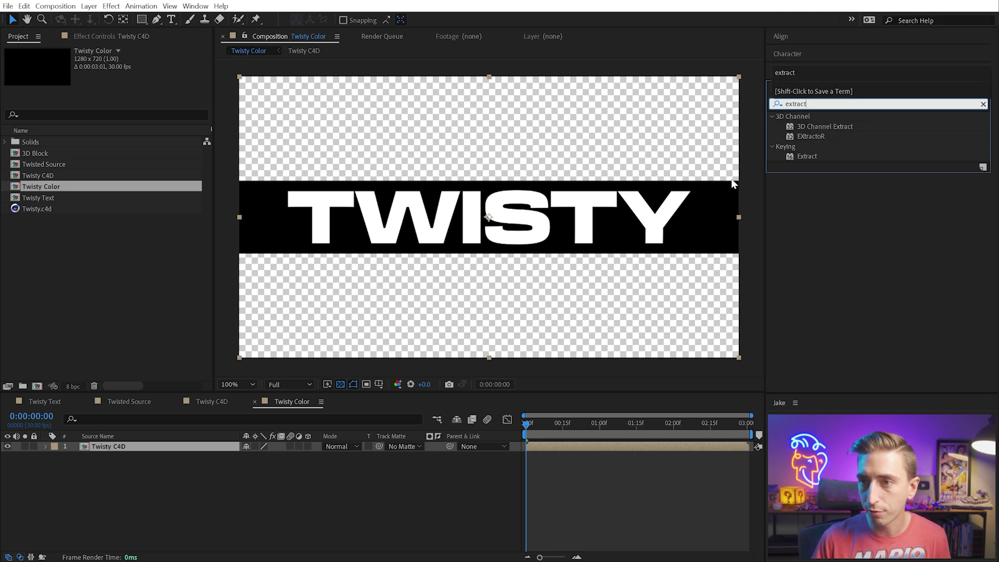
pyautogui.doubleClick(806, 156)
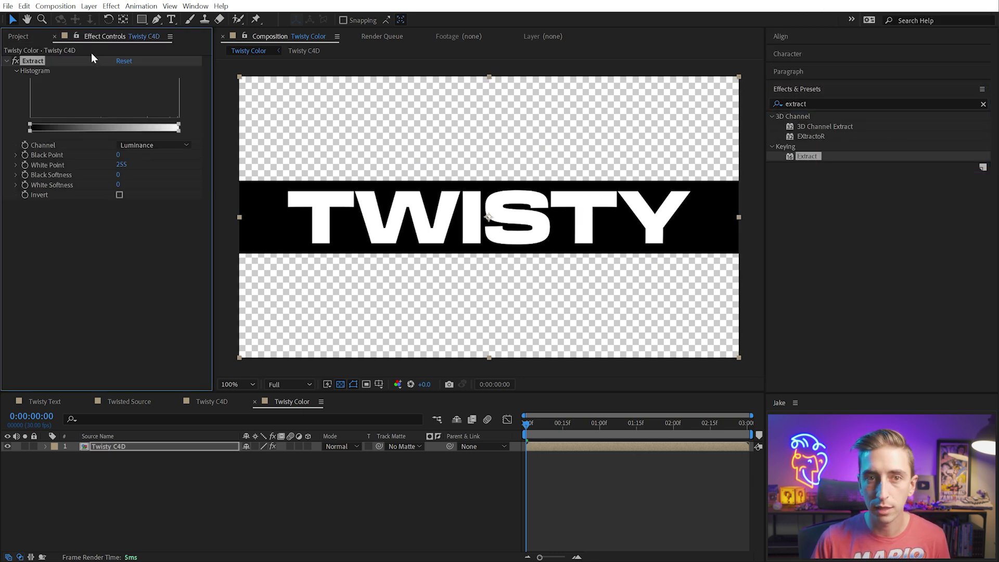
pyautogui.moveTo(30, 128)
pyautogui.mouseDown()
pyautogui.moveTo(169, 130)
pyautogui.moveTo(35, 131)
pyautogui.mouseUp()
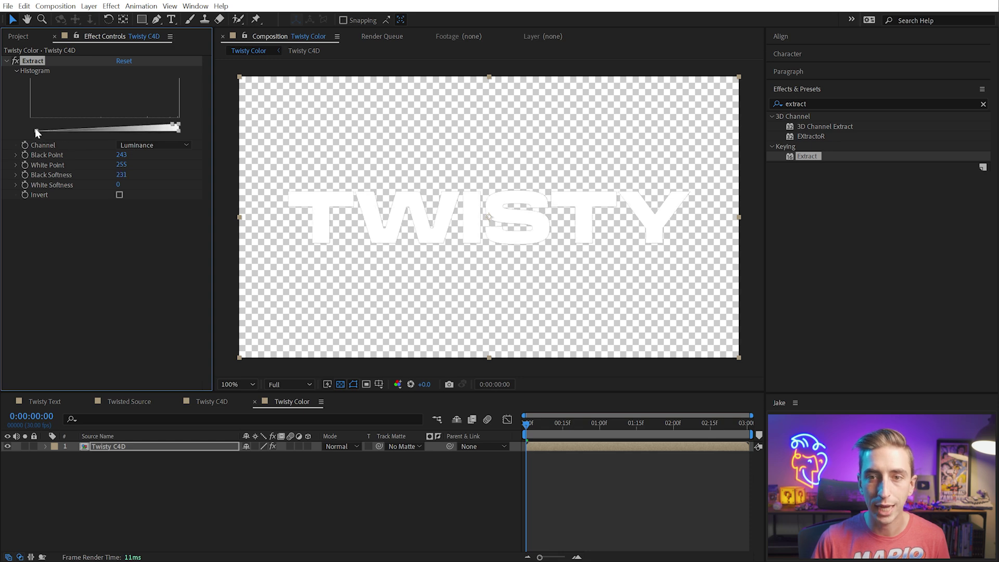
# - Add a Fill effect to the Twisty C4D layer, turn off the transparency grid, and set the fill color to pink FF3FF4
pyautogui.doubleClick(825, 102)
pyautogui.write('fill')
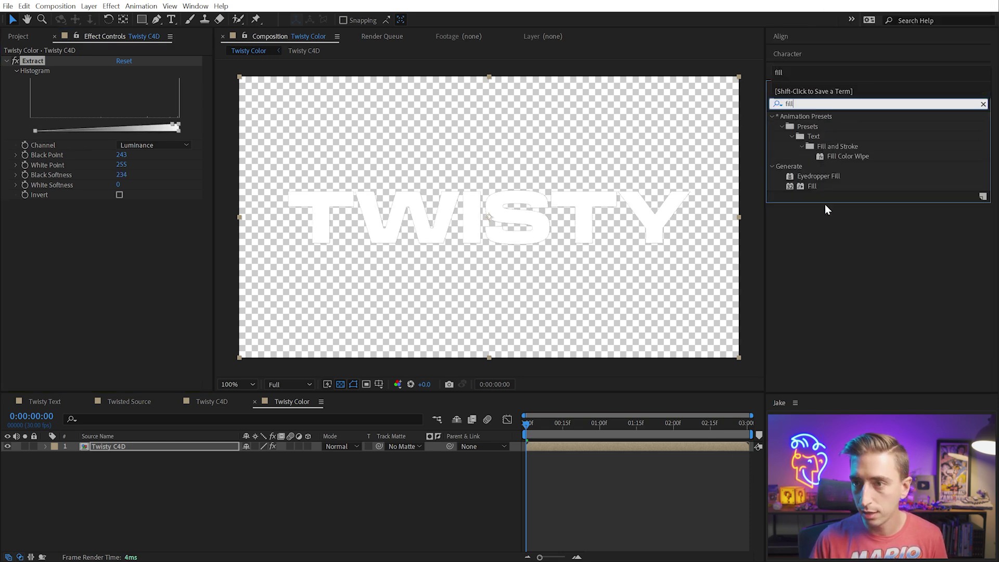
pyautogui.moveTo(812, 185); pyautogui.dragTo(573, 215)
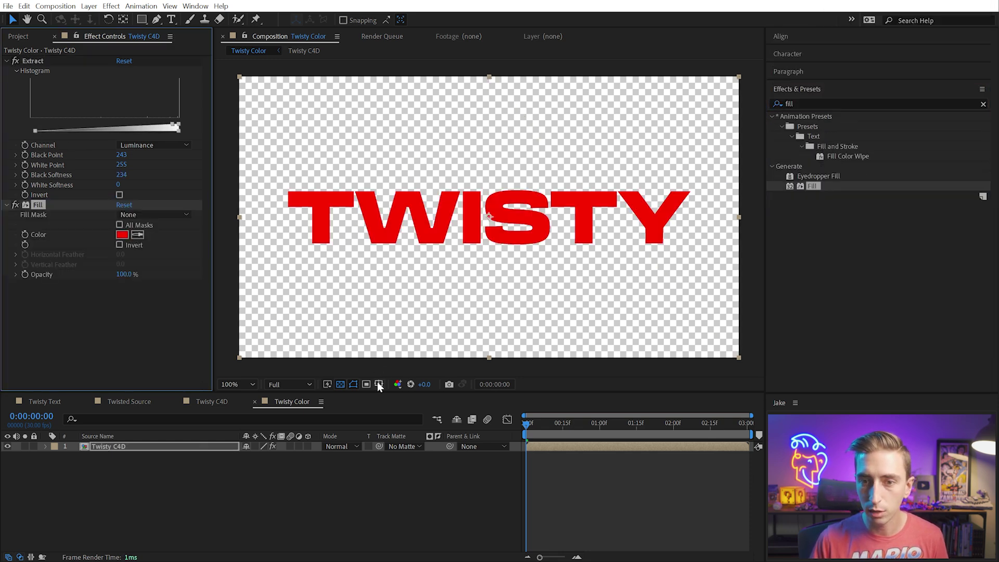
pyautogui.click(352, 386)
pyautogui.click(122, 235)
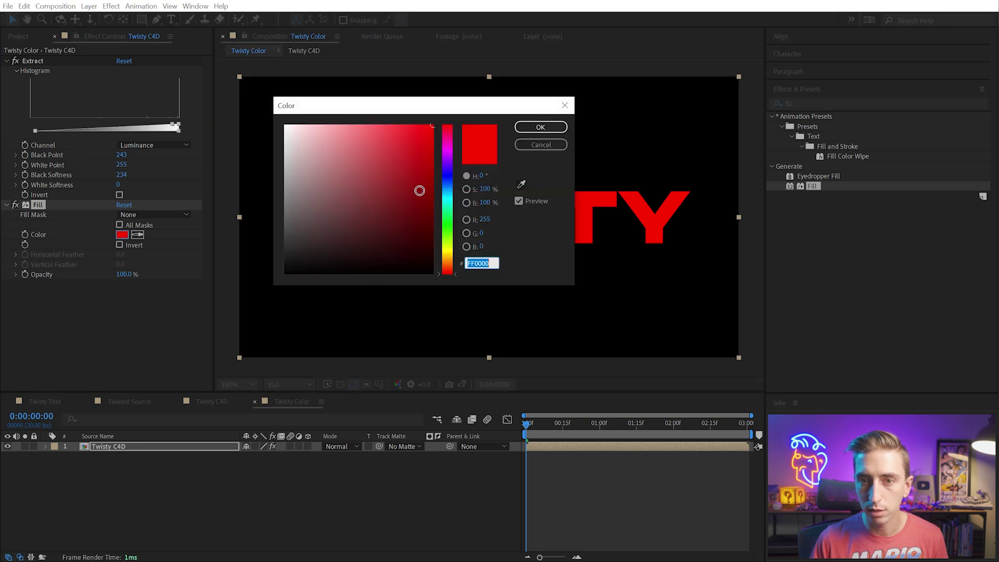
pyautogui.moveTo(446, 179); pyautogui.dragTo(447, 150)
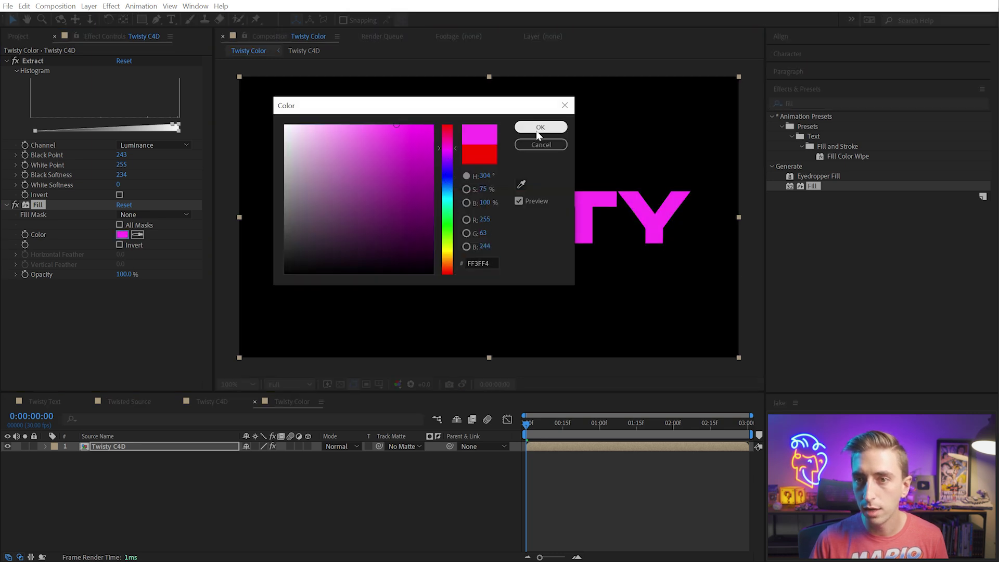
pyautogui.click(539, 127)
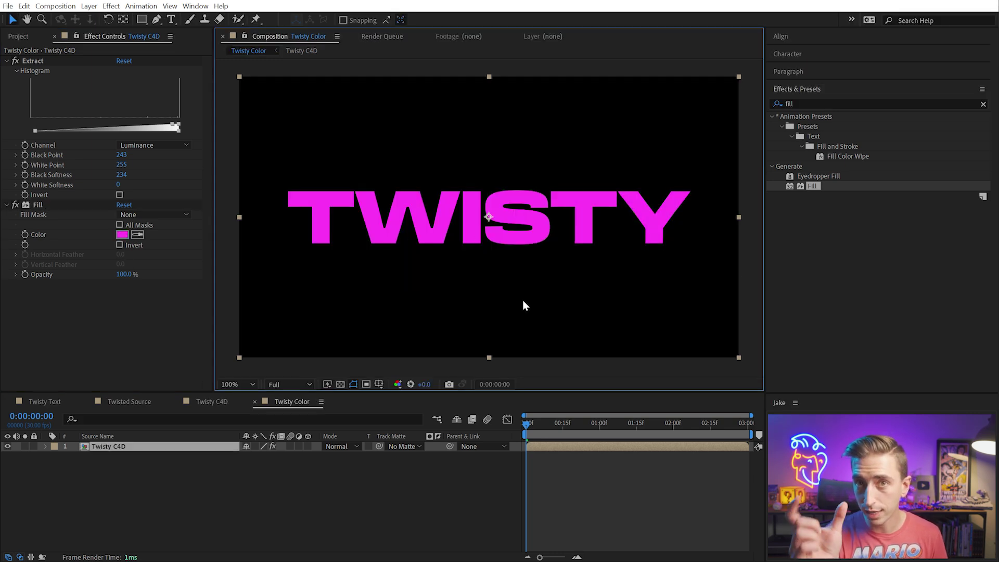
# - Enable time remapping on the Twisty C4D layer and add a Time Remap keyframe at 0:00:02:11
pyautogui.click(528, 425)
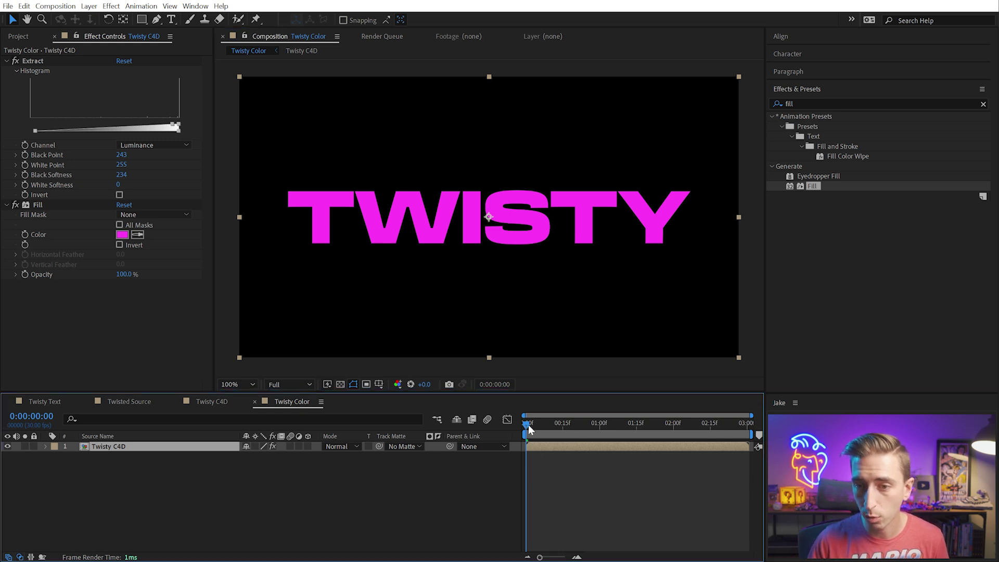
pyautogui.press('space')
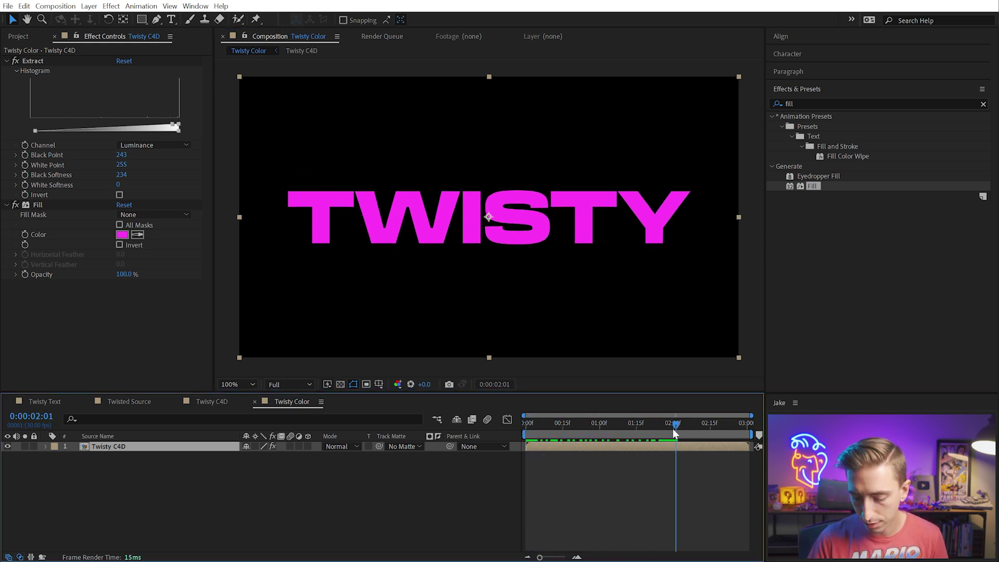
pyautogui.hotkey('shift', 'pagedown')
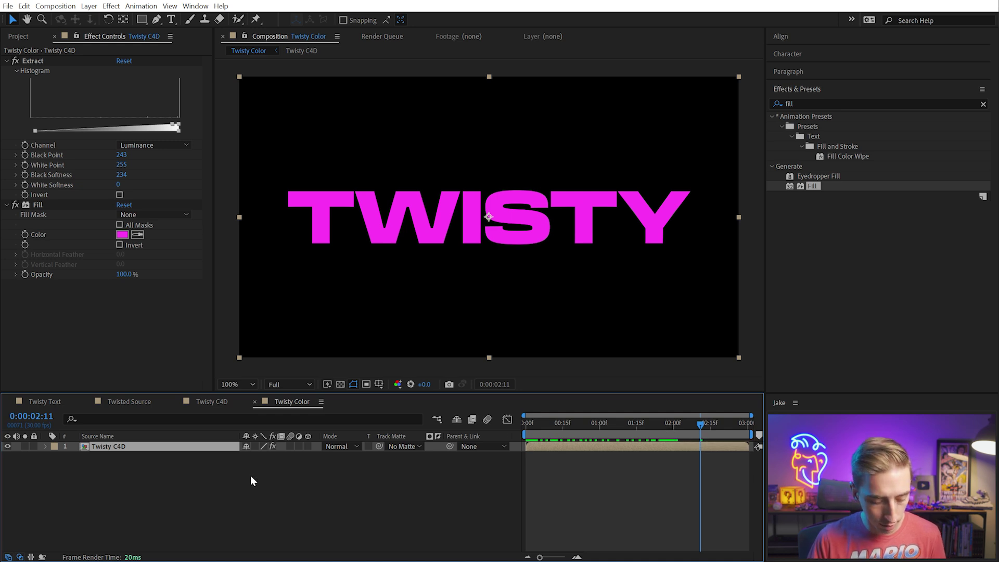
pyautogui.hotkey('ctrl', 'alt', 't')
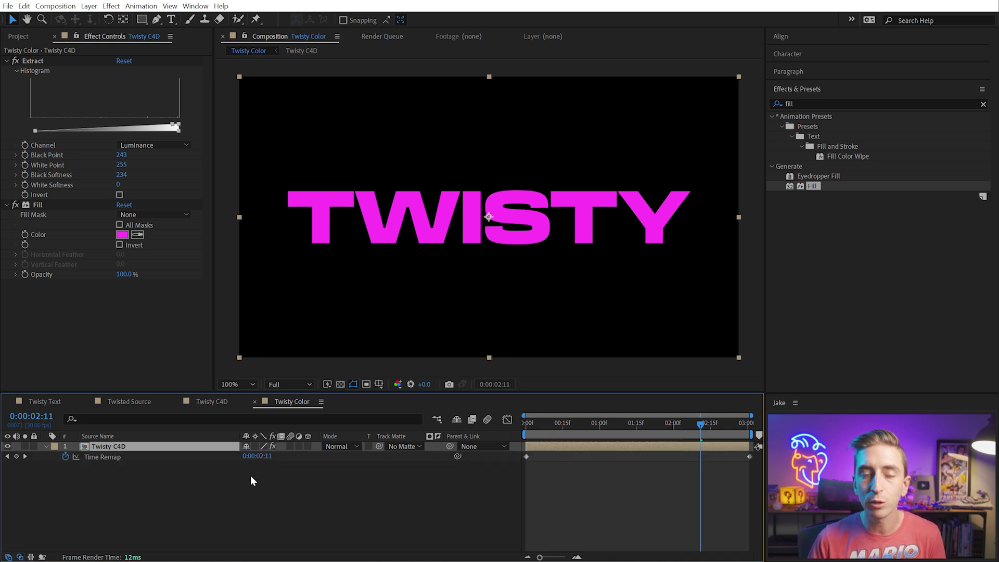
pyautogui.click(16, 456)
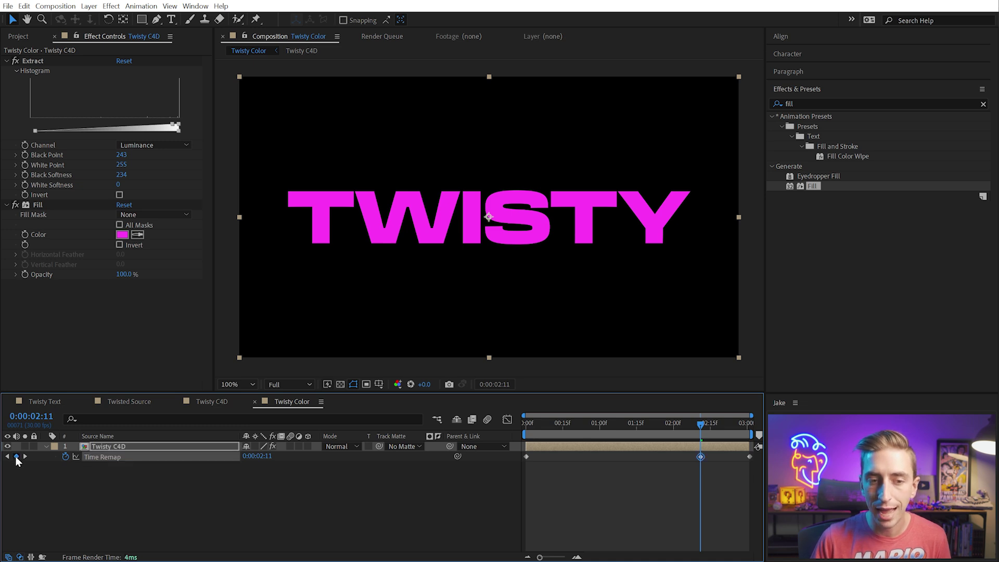
# - Delete the last Time Remap keyframe at the end of the Twisty C4D layer
pyautogui.click(742, 472)
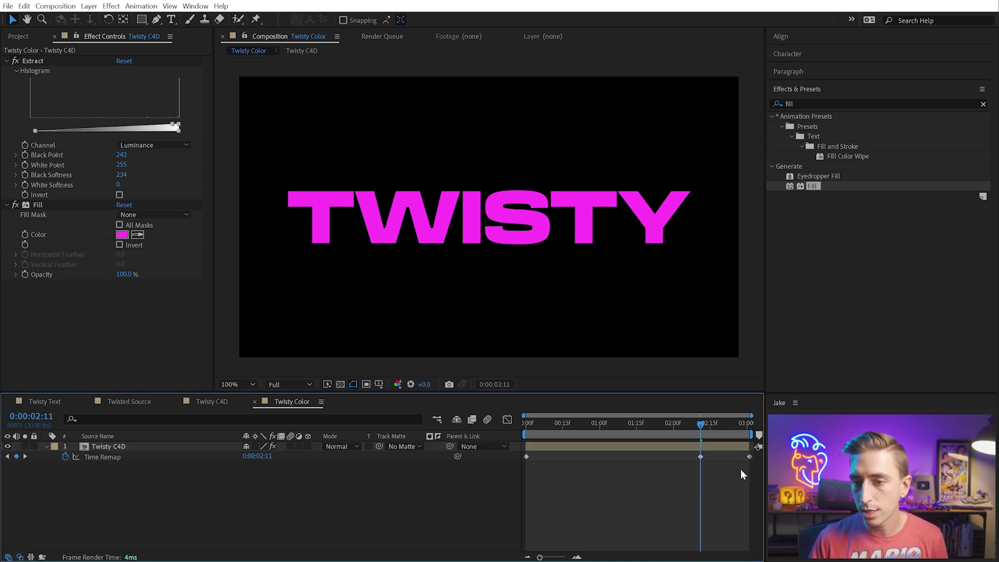
pyautogui.click(749, 456)
pyautogui.press('Delete')
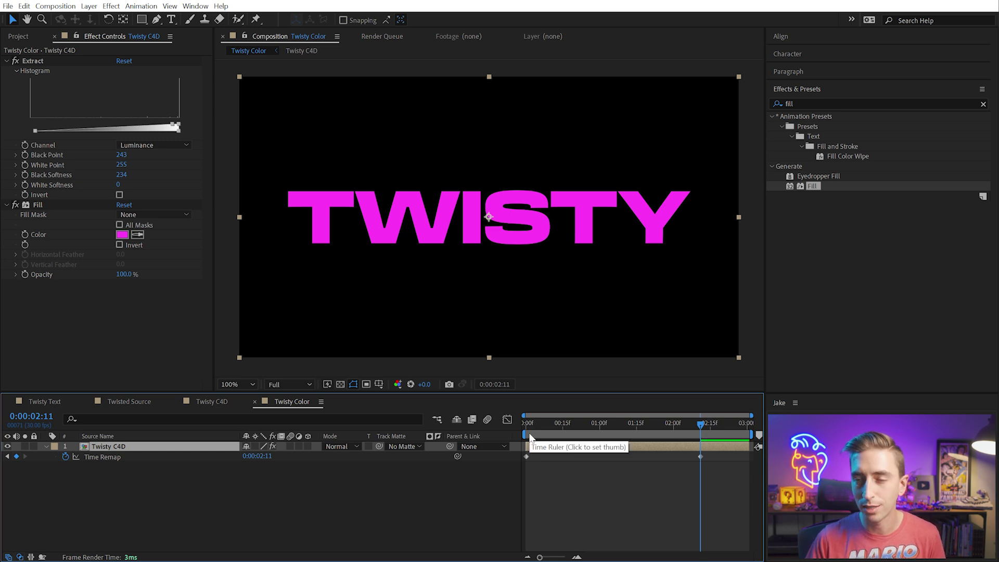
# - Try moving the second Time Remap keyframe earlier to about 0:00:01:11, preview the faster twist, and undo the retiming
pyautogui.moveTo(699, 456); pyautogui.dragTo(683, 456)
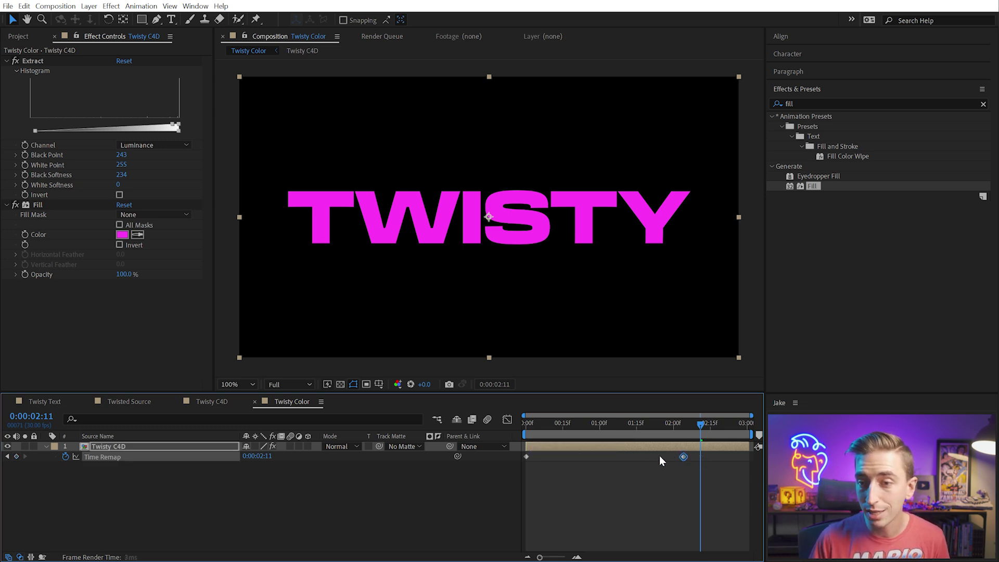
pyautogui.press('Home')
pyautogui.press('space')
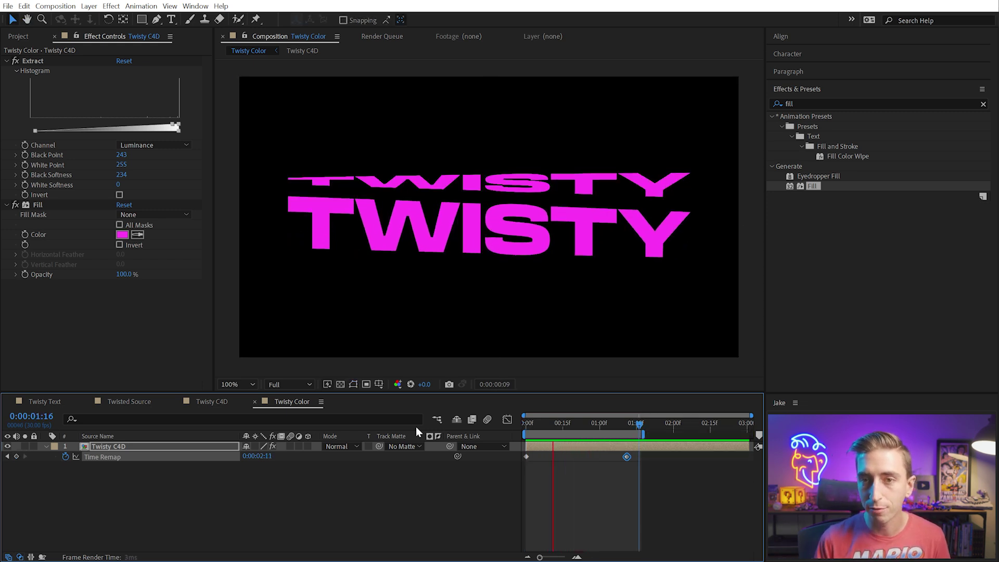
pyautogui.press('space')
pyautogui.hotkey('ctrl', 'z')
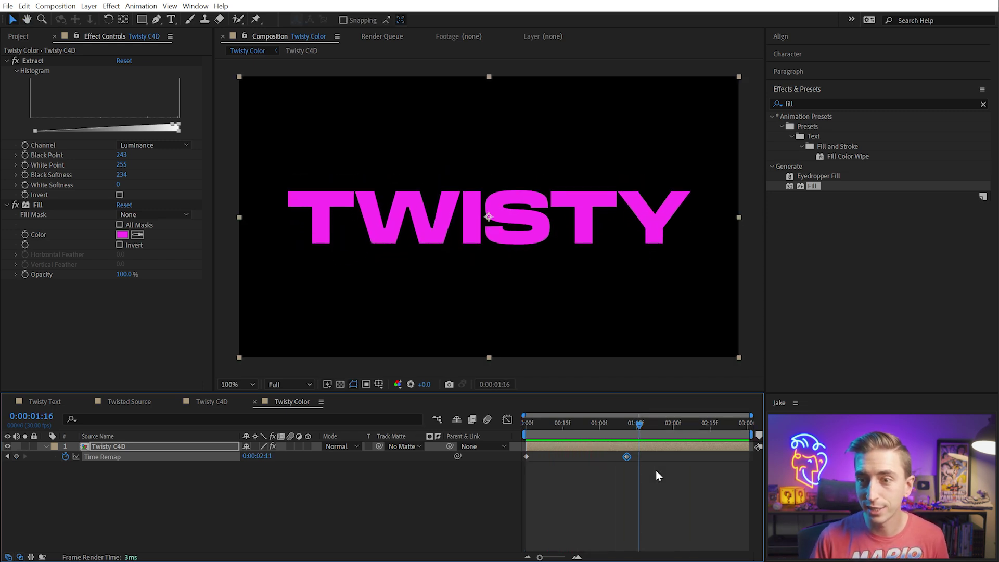
pyautogui.hotkey('ctrl', 'z')
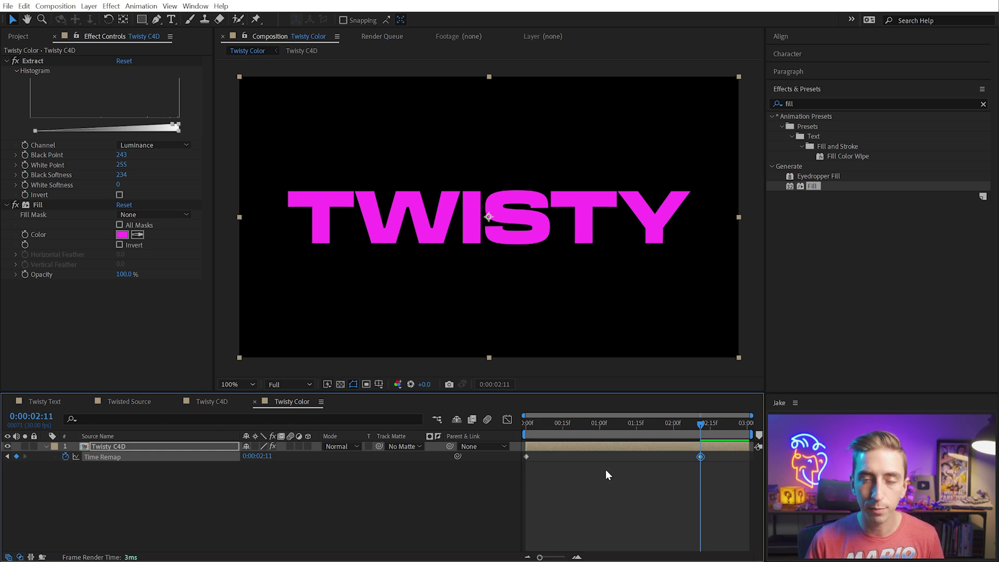
pyautogui.moveTo(717, 478); pyautogui.dragTo(616, 451)
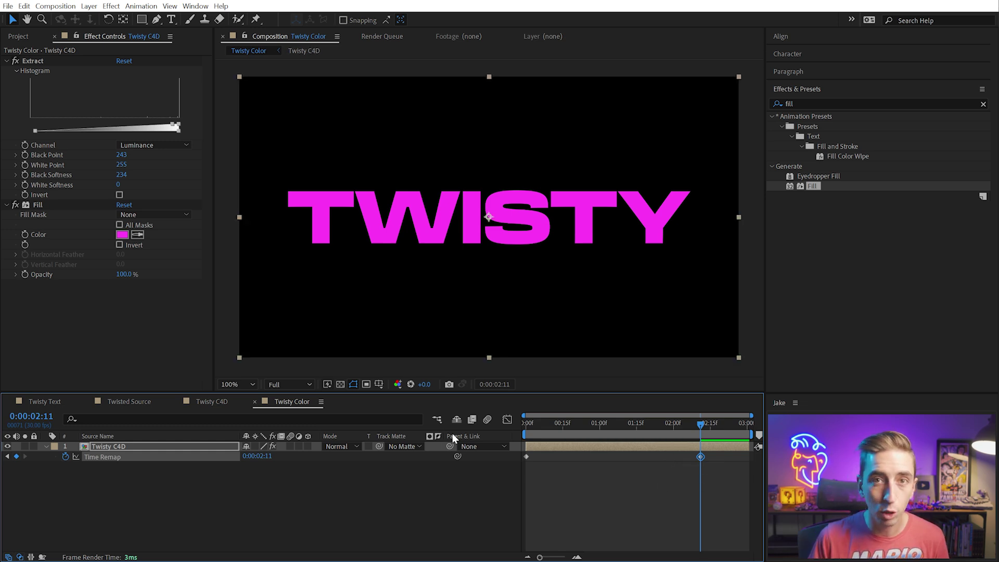
# - Add the expression loopIn()+loopOut()-value; to the Twisty C4D layer's Time Remap property
pyautogui.keyDown('alt'); pyautogui.click(66, 458); pyautogui.keyUp('alt')
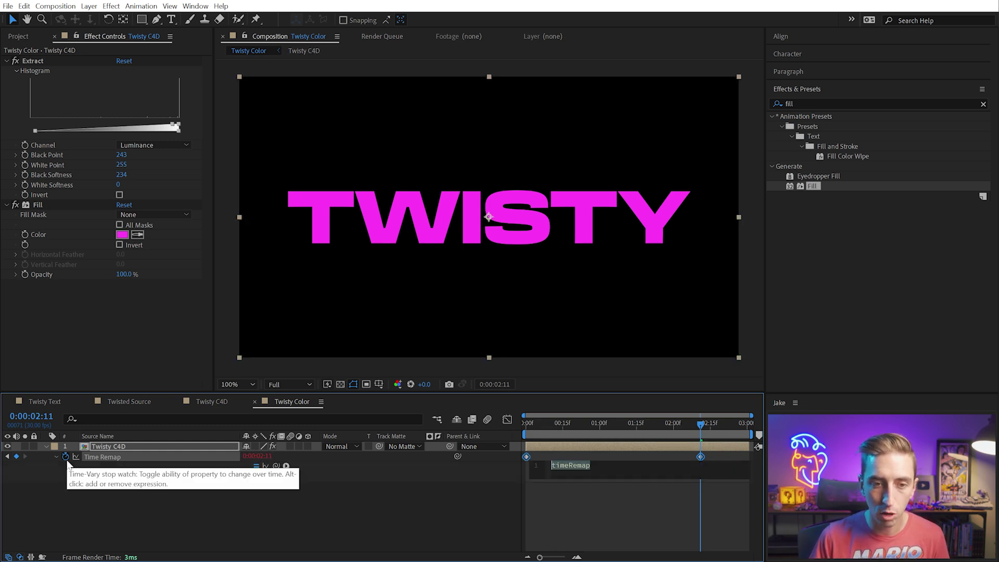
pyautogui.write('loop')
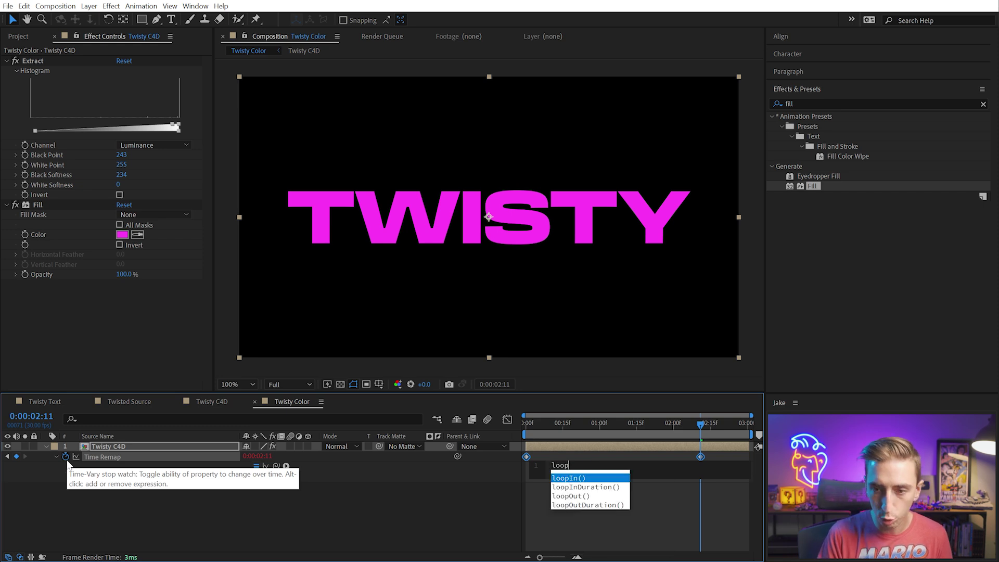
pyautogui.press('Return')
pyautogui.write('+loop')
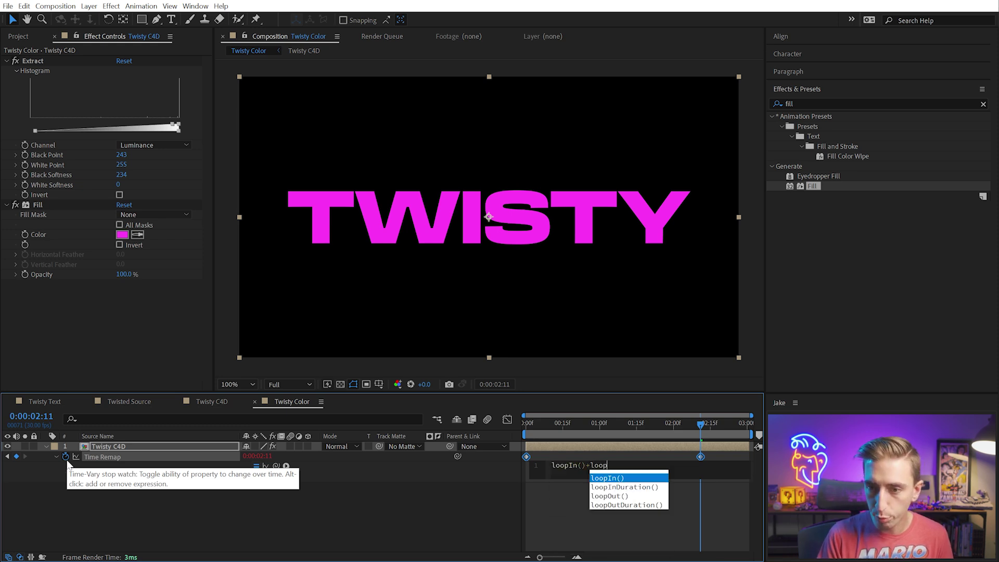
pyautogui.press('Down')
pyautogui.press('Down')
pyautogui.press('Return')
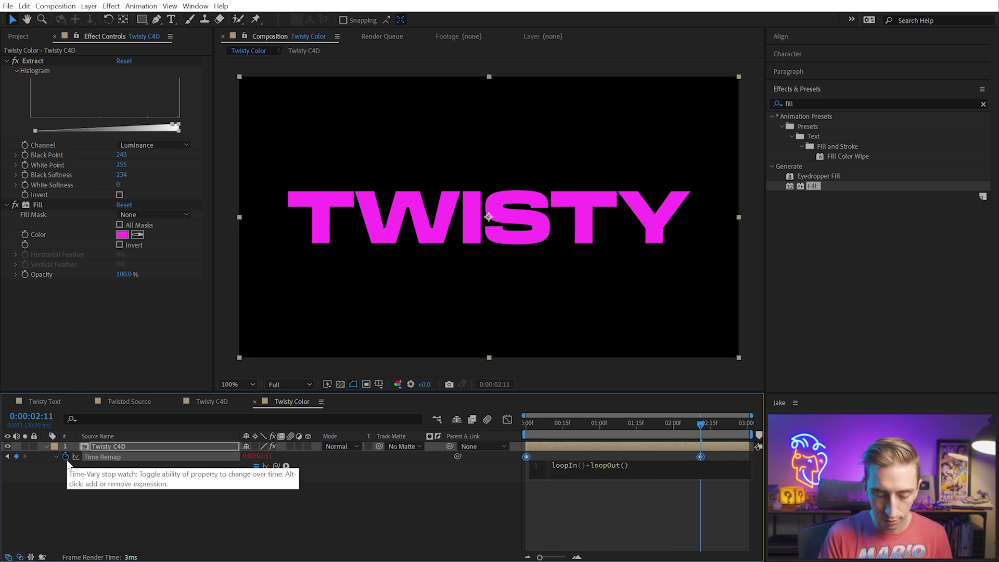
pyautogui.write('-value;')
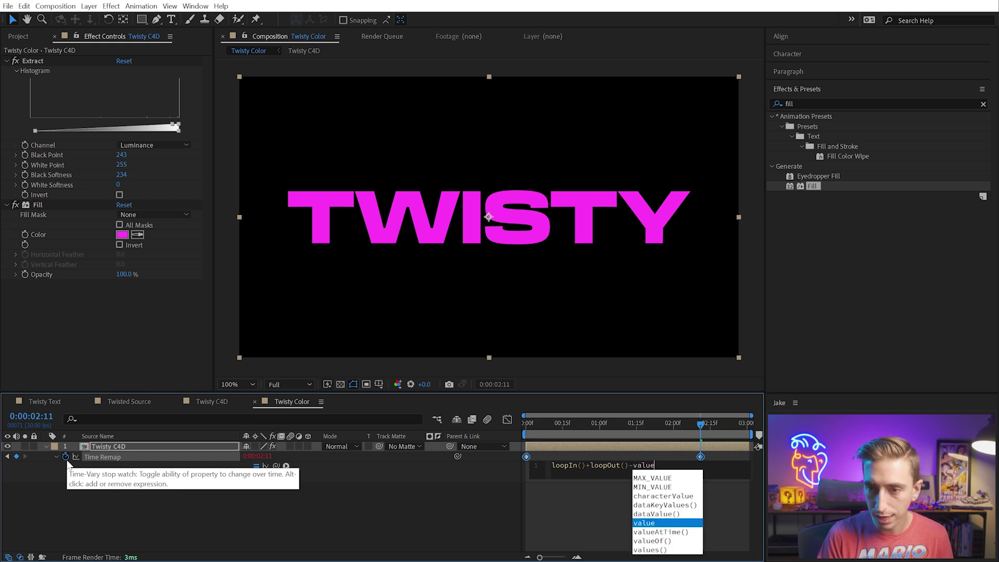
pyautogui.click(591, 496)
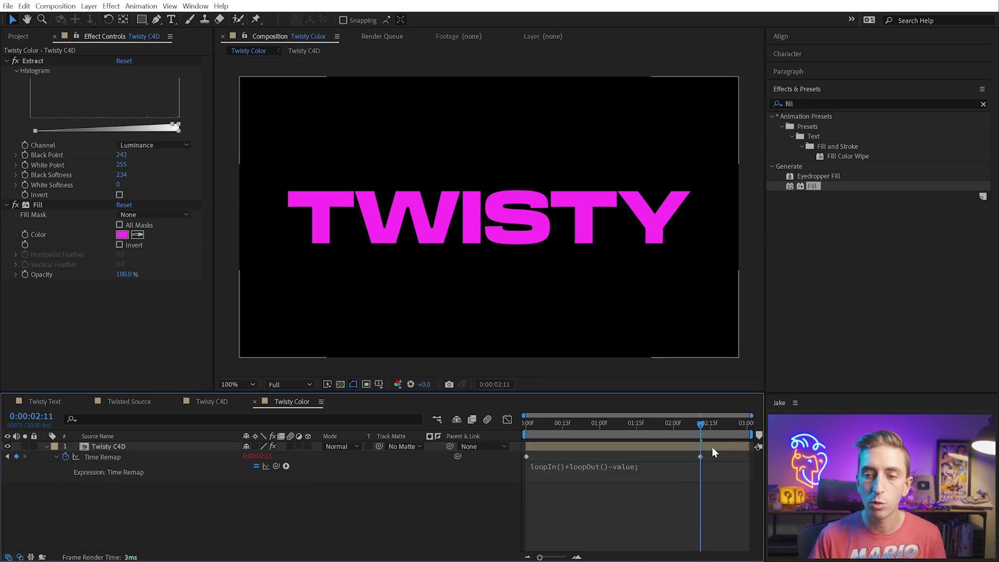
# - Try shifting the Time Remap keyframes in time from a playhead position of 0:00:00:05, and undo the shift
pyautogui.moveTo(704, 426); pyautogui.dragTo(539, 432)
pyautogui.moveTo(715, 455); pyautogui.dragTo(546, 457)
pyautogui.hotkey('ctrl', 'z')
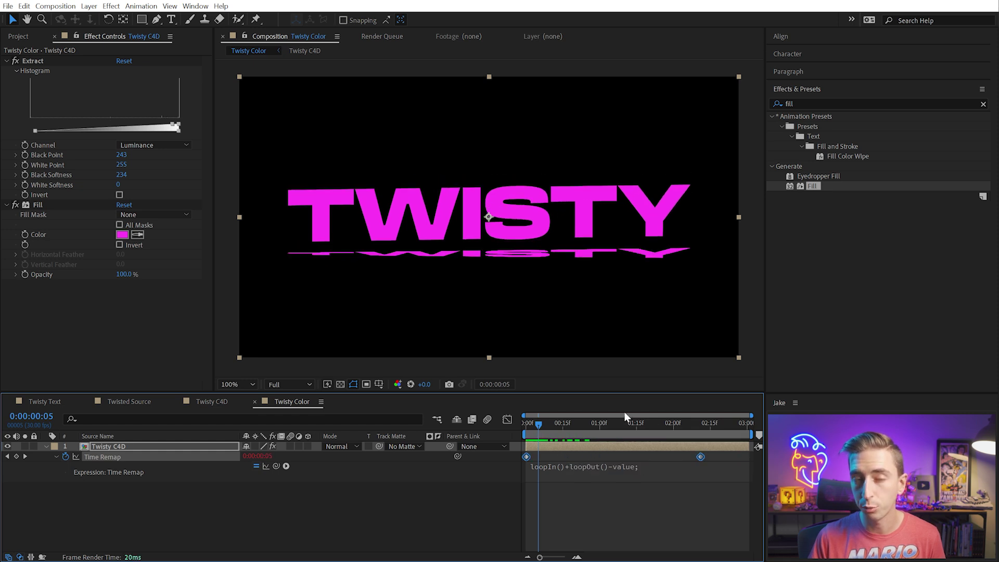
# - Duplicate the Twisty C4D layer and place the copy in the frame's upper-left corner, partly cropped by the left edge
pyautogui.click(568, 494)
pyautogui.click(572, 447)
pyautogui.hotkey('ctrl', 'd')
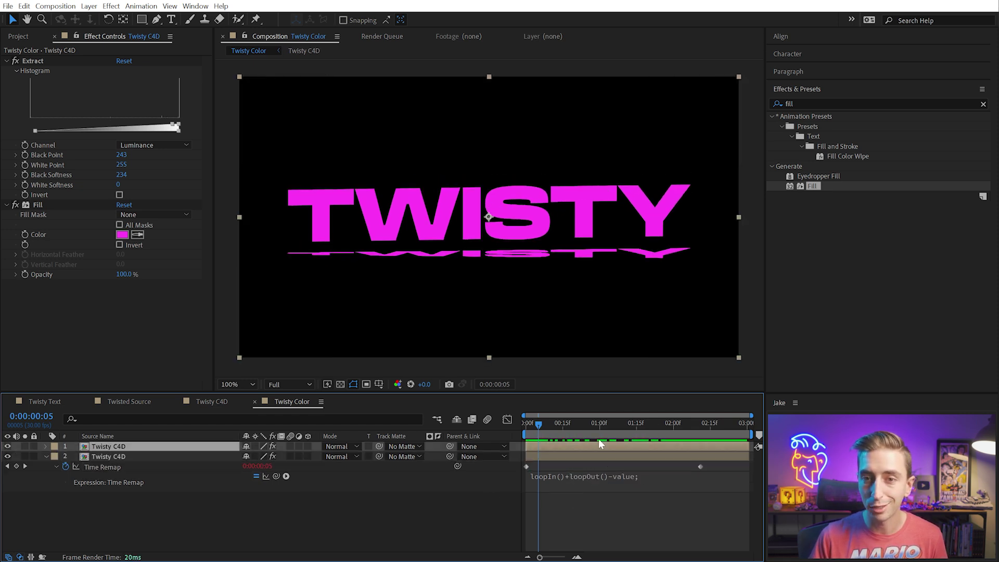
pyautogui.moveTo(576, 213); pyautogui.dragTo(343, 116)
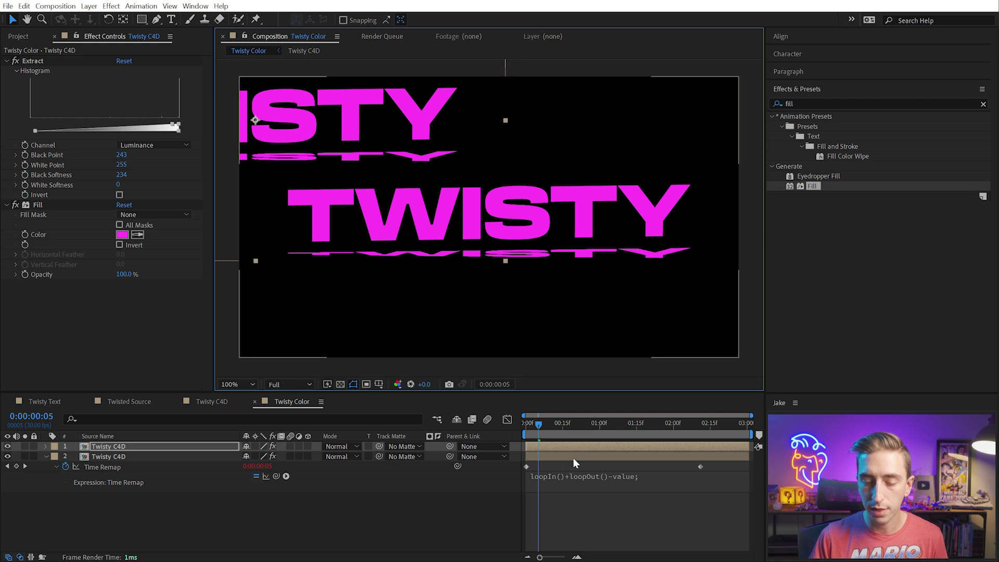
# - Offset both Time Remap keyframes of the upper-left Twisty C4D copy 10 frames later
pyautogui.press('u')
pyautogui.moveTo(719, 454); pyautogui.dragTo(508, 469)
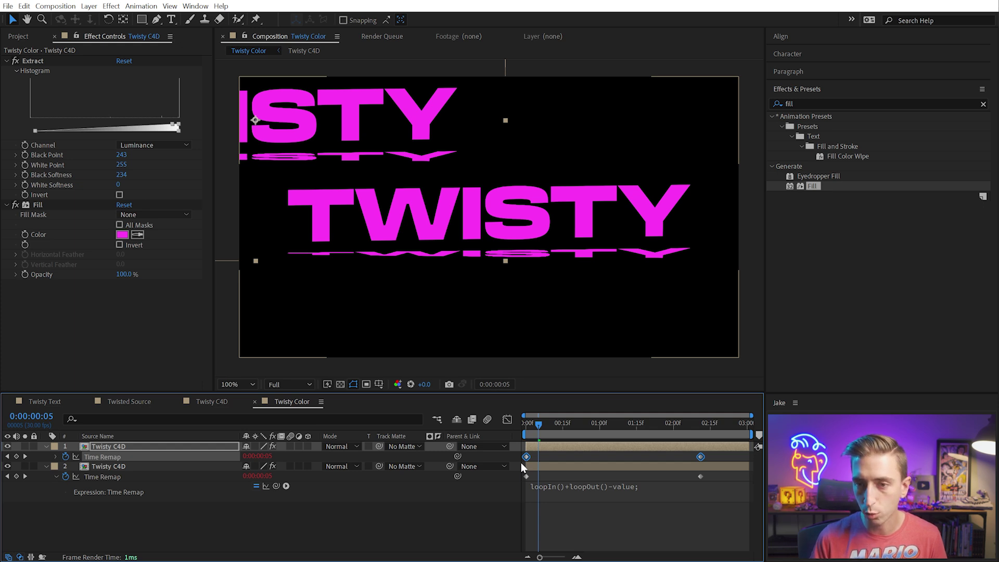
pyautogui.moveTo(526, 457); pyautogui.dragTo(551, 457)
pyautogui.click(575, 456)
pyautogui.click(580, 450)
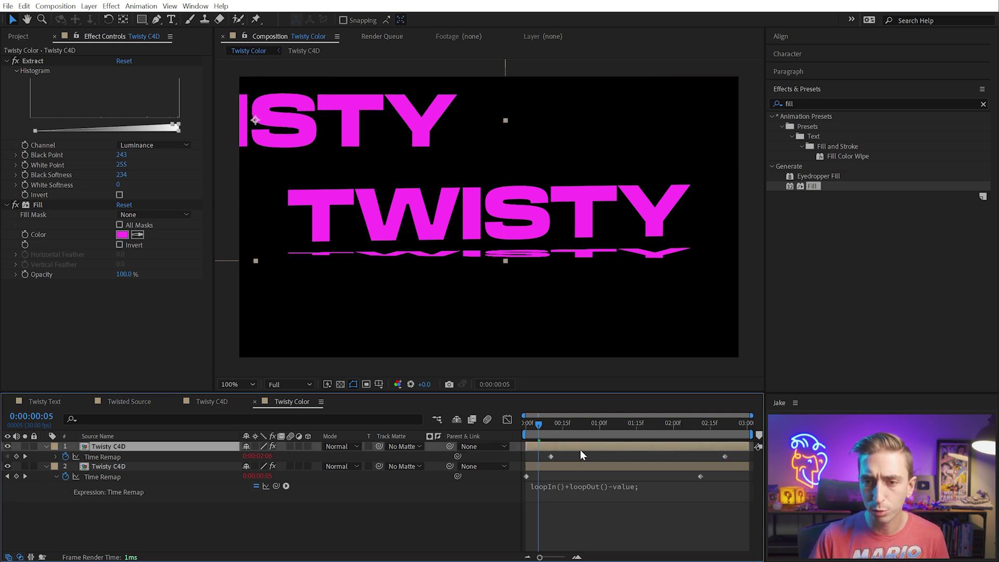
# - Duplicate the upper-left copy, delay its Time Remap keyframes another 10 frames, and place it in the frame's upper-right corner
pyautogui.hotkey('ctrl', 'd')
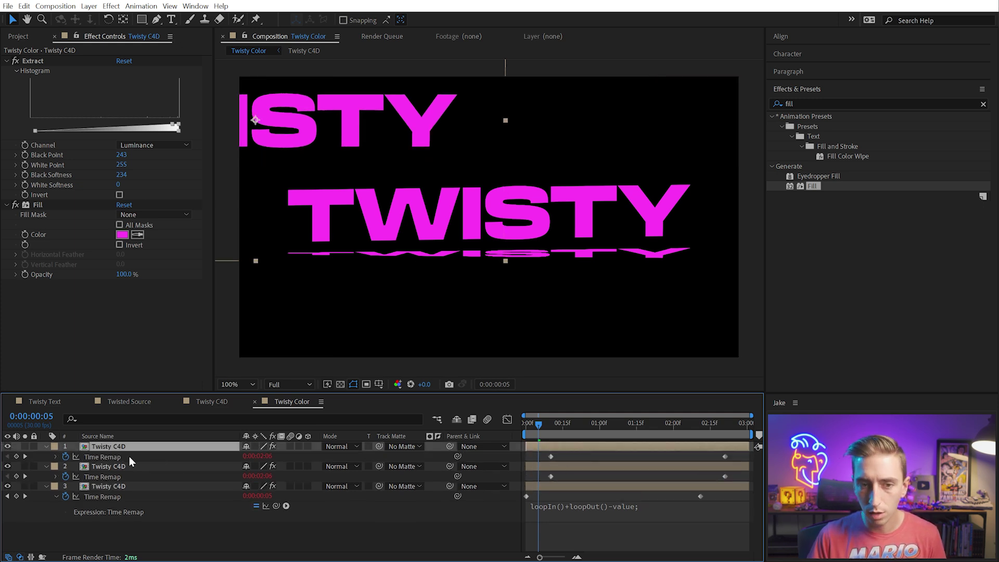
pyautogui.click(121, 457)
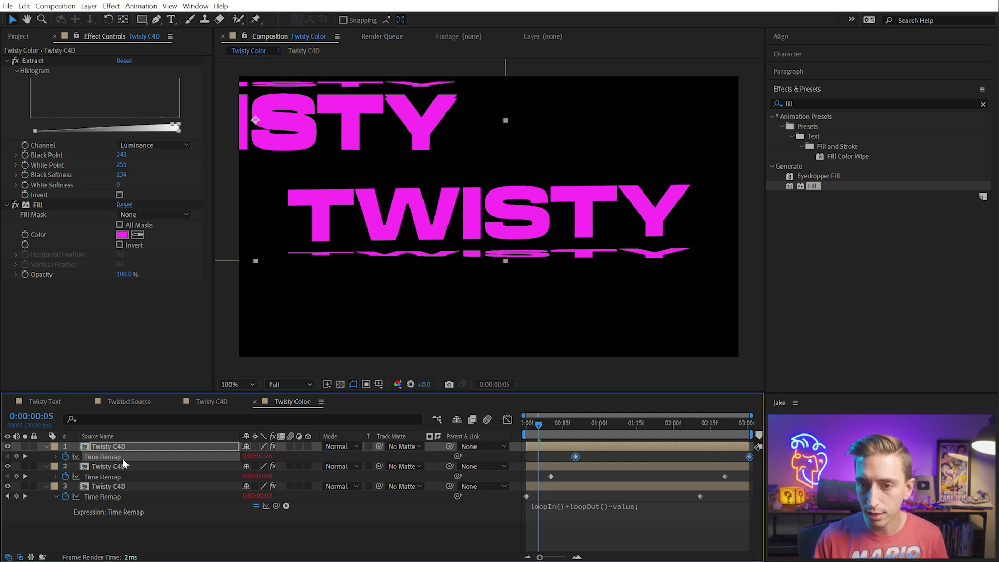
pyautogui.hotkey('alt', 'shift', 'Right')
pyautogui.moveTo(758, 146); pyautogui.dragTo(752, 146)
# - Duplicate the two upper Twisty C4D copies together and move the new pair straight down to the bottom of the frame
pyautogui.click(597, 467)
pyautogui.keyDown('shift'); pyautogui.click(591, 448); pyautogui.keyUp('shift')
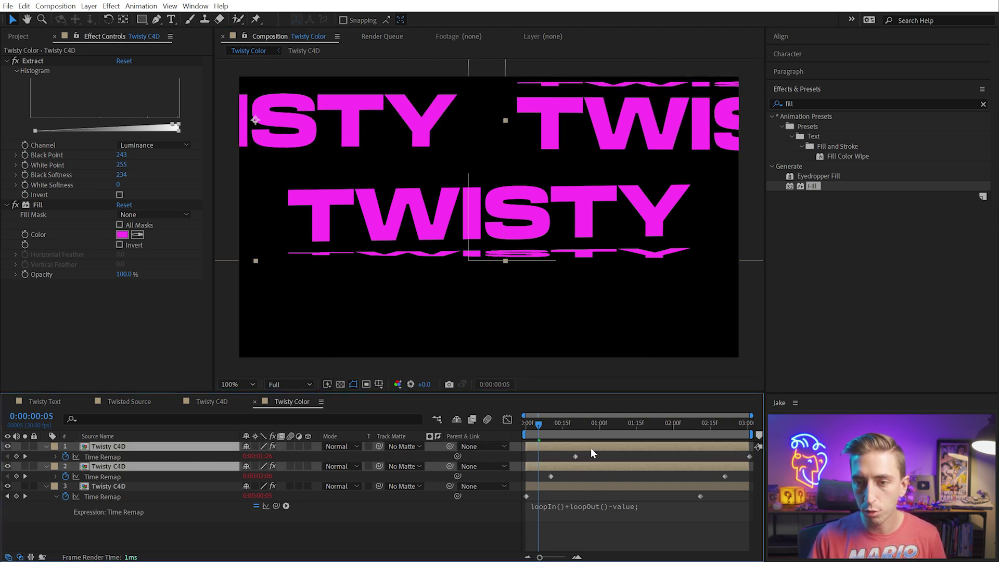
pyautogui.hotkey('ctrl', 'd')
pyautogui.hotkey('ctrl', 'shift', ']')
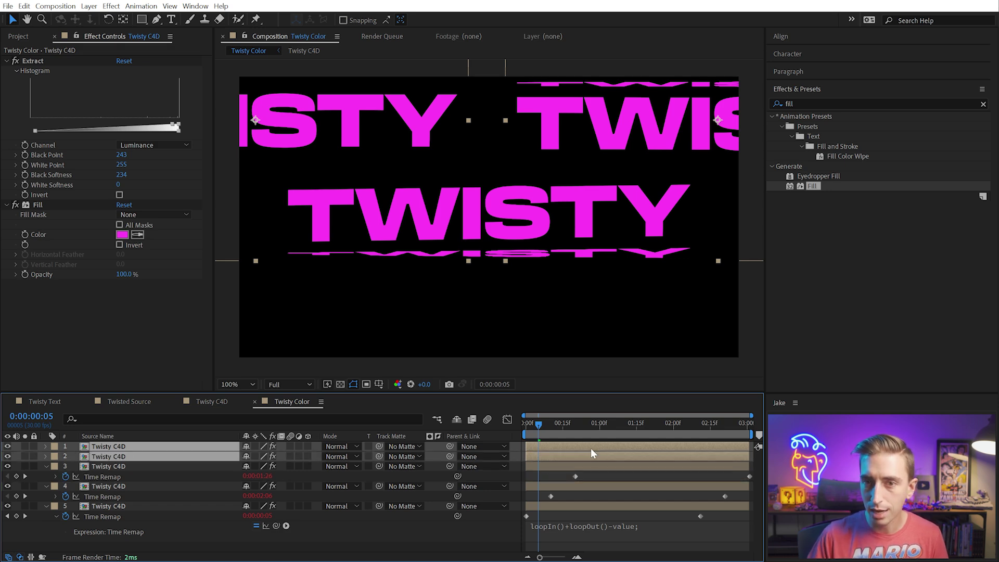
pyautogui.keyDown('shift'); pyautogui.moveTo(357, 128); pyautogui.dragTo(367, 316); pyautogui.keyUp('shift')
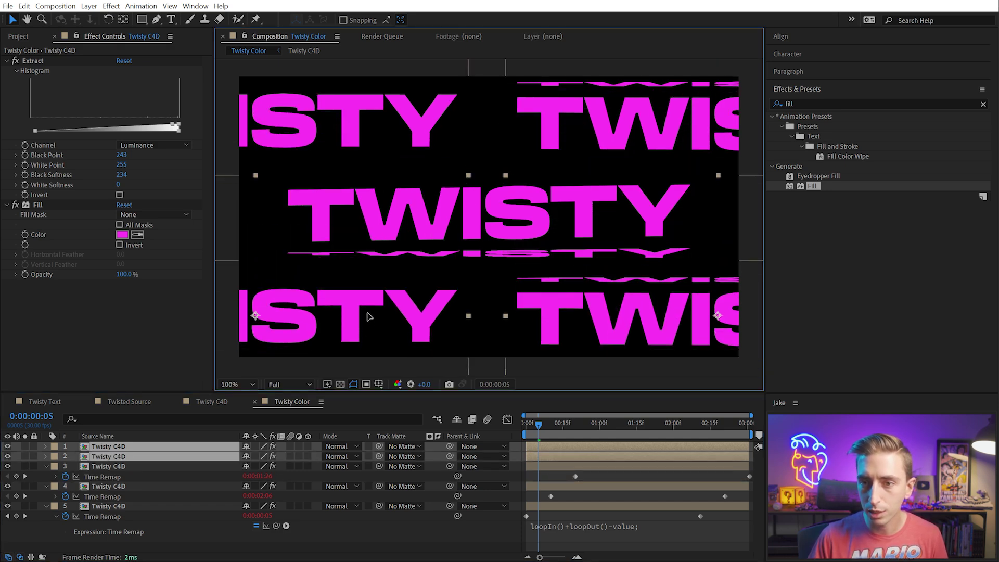
# - Offset the Time Remap keyframes of the two bottom copies 20 frames later and preview the staggered loop
pyautogui.press('u')
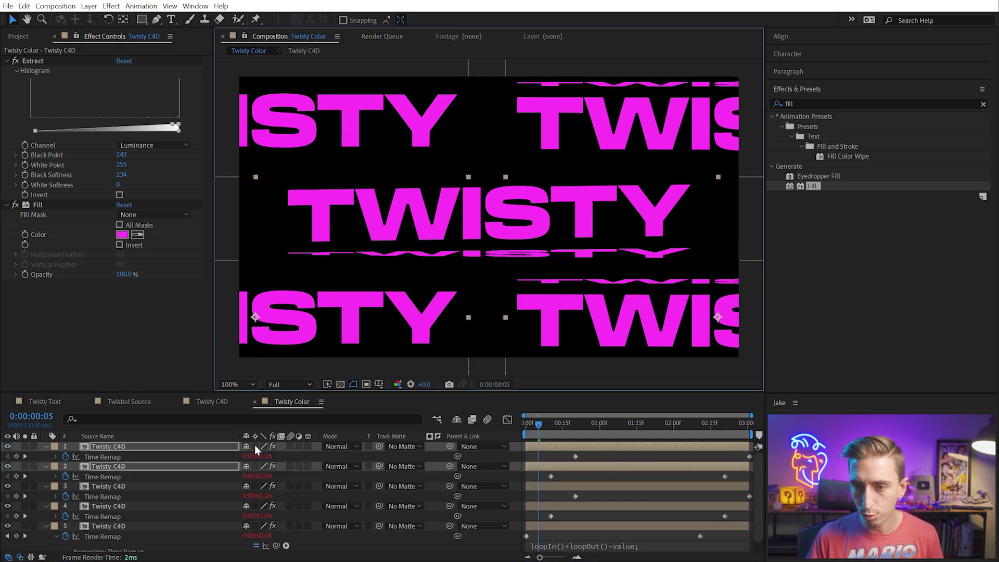
pyautogui.click(104, 476)
pyautogui.keyDown('shift'); pyautogui.click(114, 456); pyautogui.keyUp('shift')
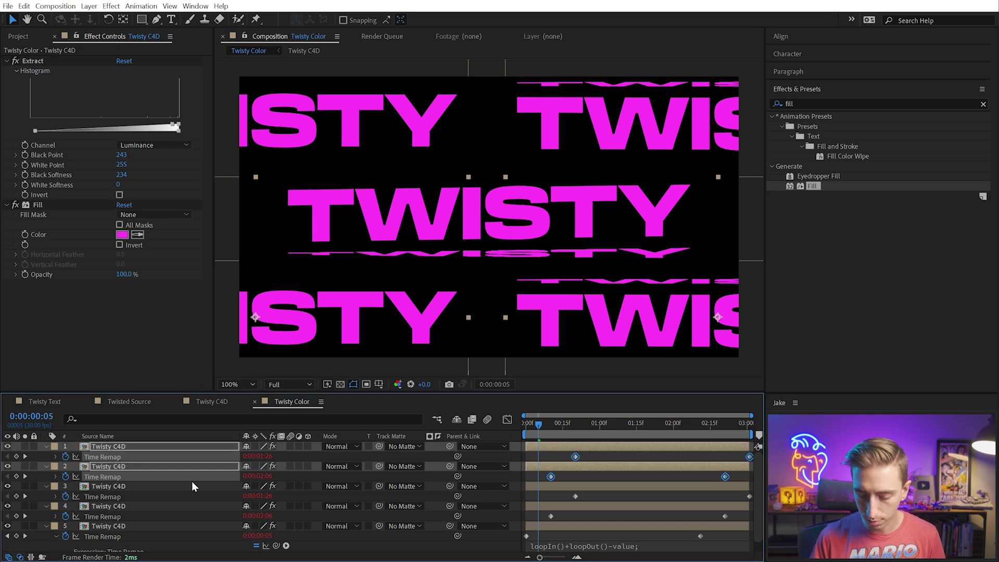
pyautogui.hotkey('alt', 'shift', 'Right')
pyautogui.hotkey('alt', 'shift', 'Right')
pyautogui.press('space')
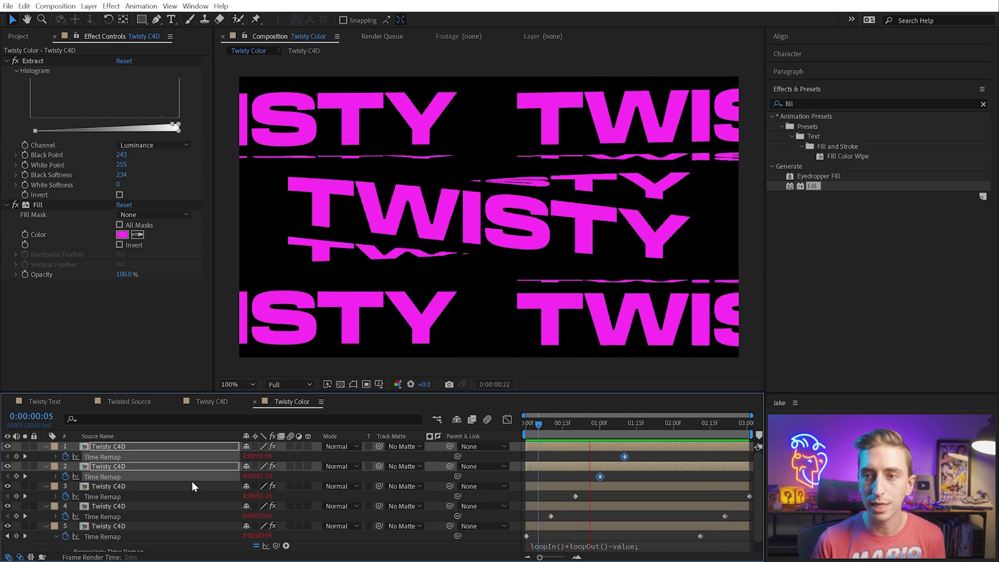
# - End the work area at 0:00:02:10, one frame before the center layer's second Time Remap keyframe, and preview the loop
pyautogui.moveTo(537, 424); pyautogui.dragTo(700, 459)
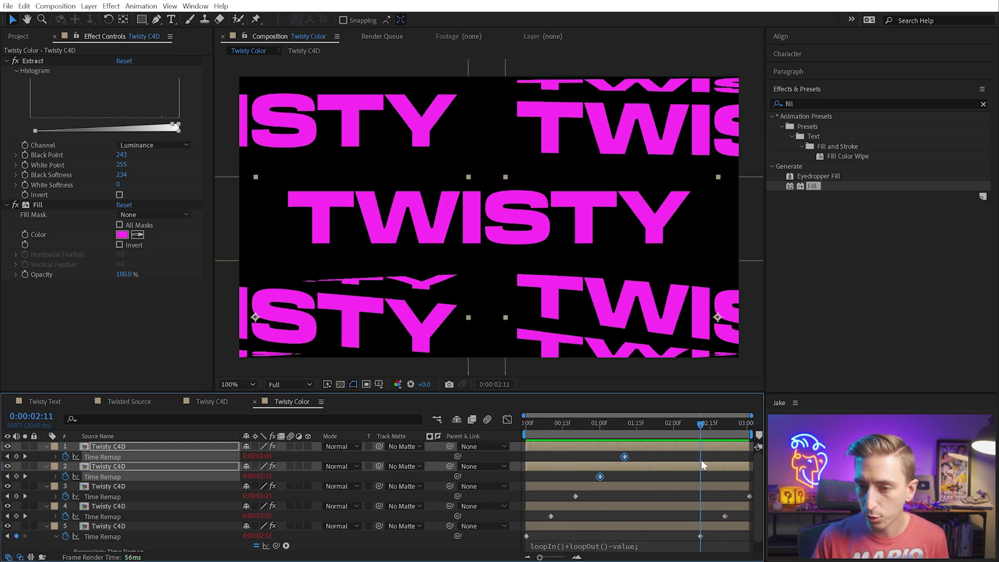
pyautogui.press('pageup')
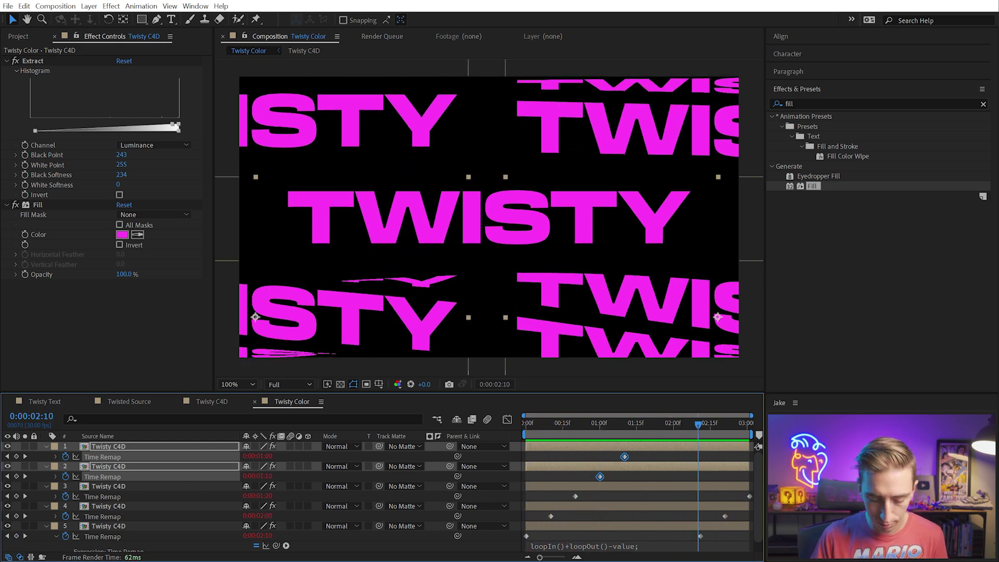
pyautogui.press('n')
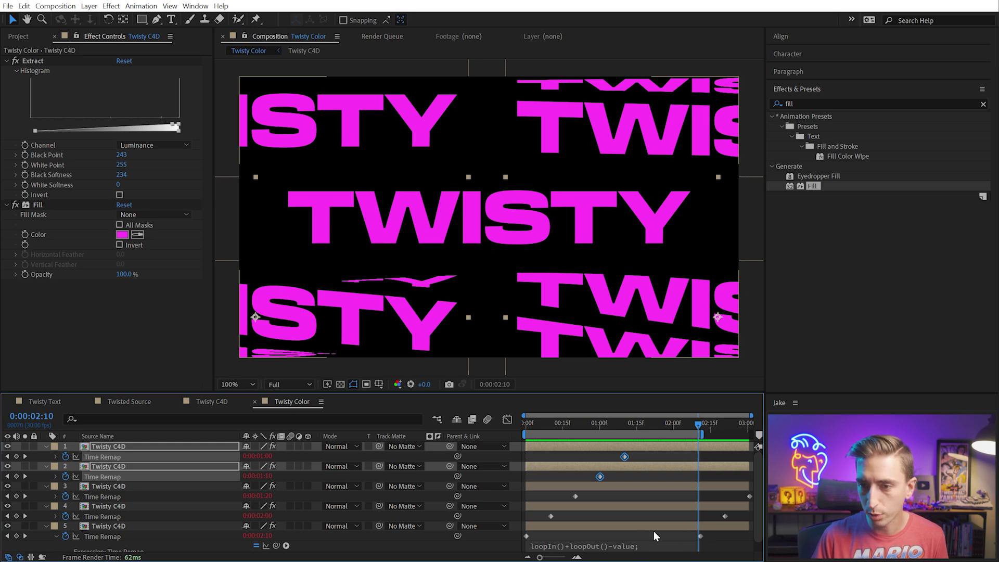
pyautogui.press('space')
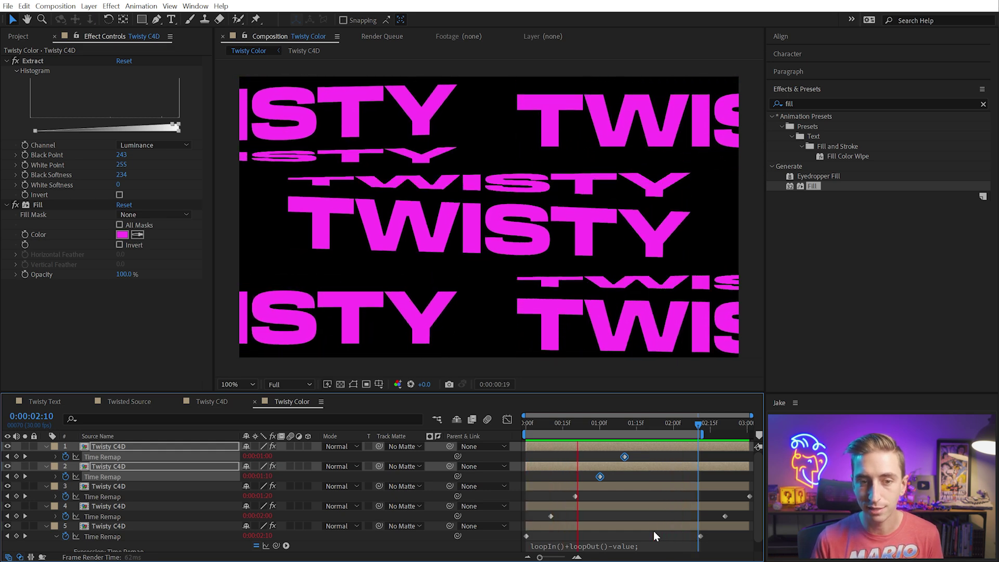
pyautogui.press('space')
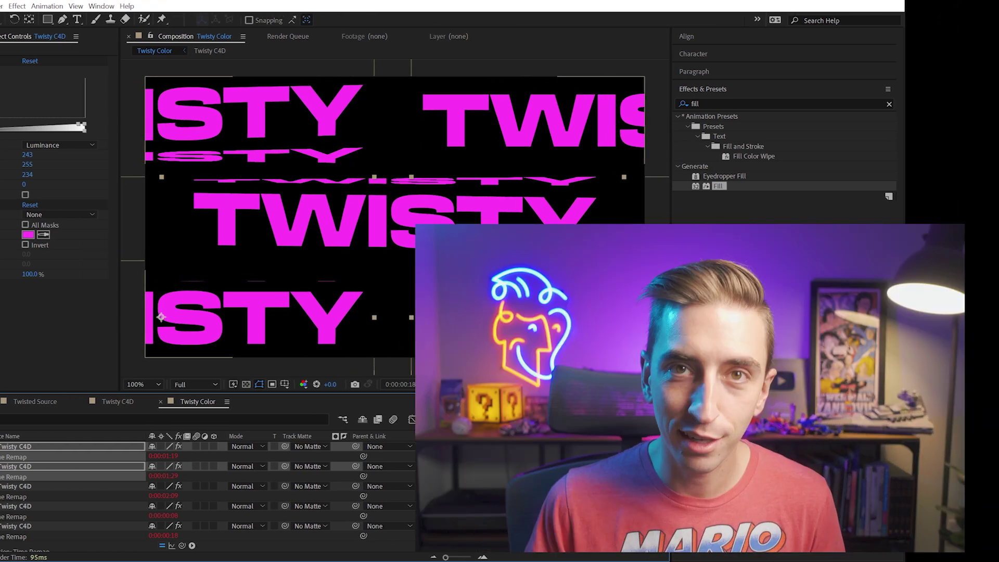